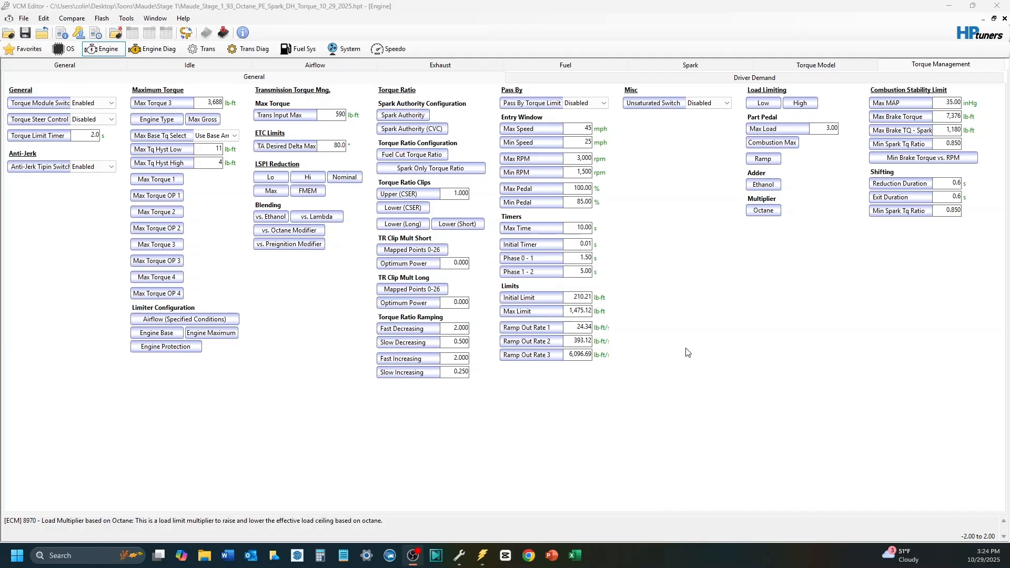
- Open the engine's Speed Density airflow parameters and view the MAP Offset table for Mapped Point 0
click(318, 67)
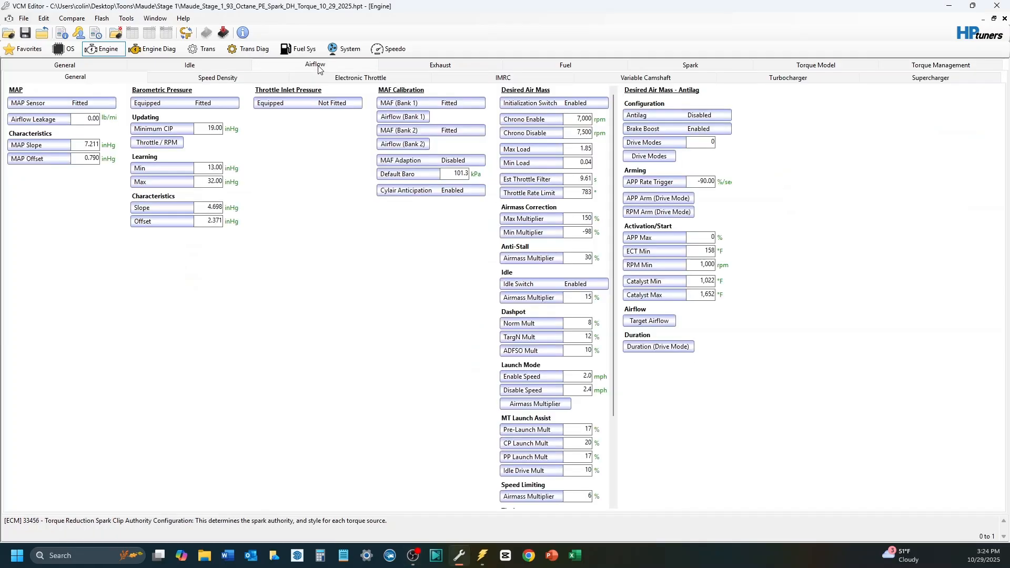
click(214, 80)
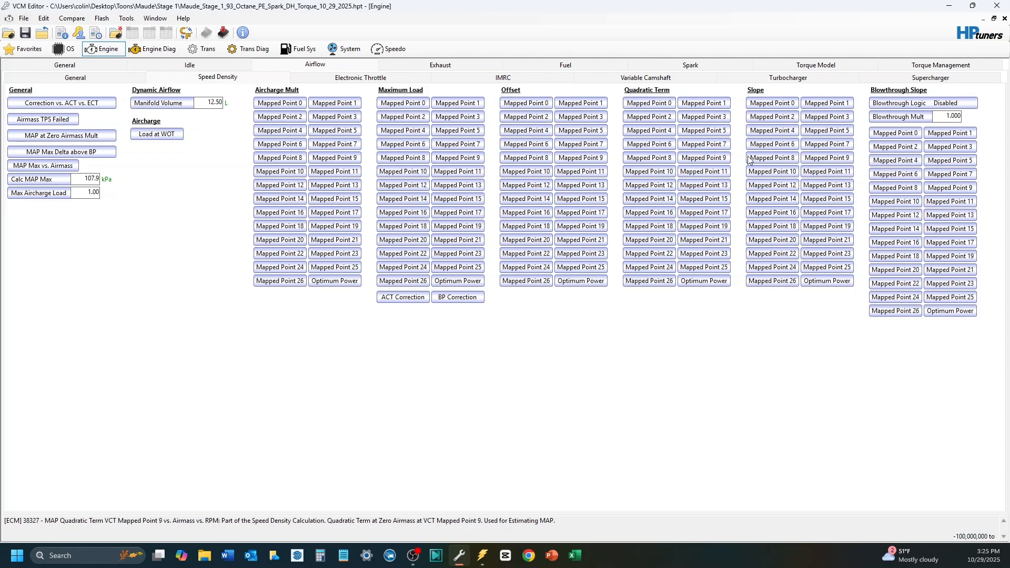
click(528, 104)
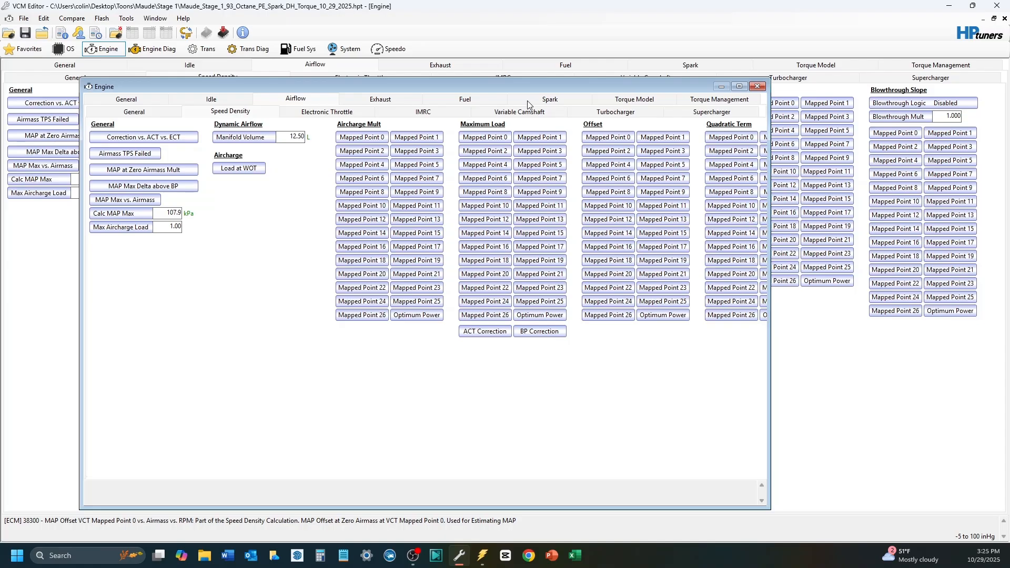
click(528, 136)
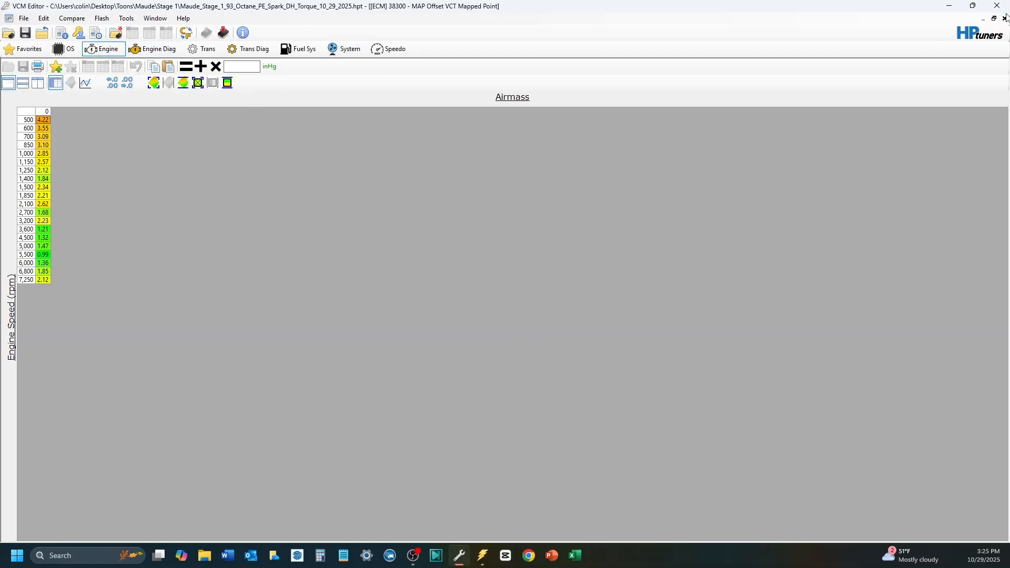
click(1005, 18)
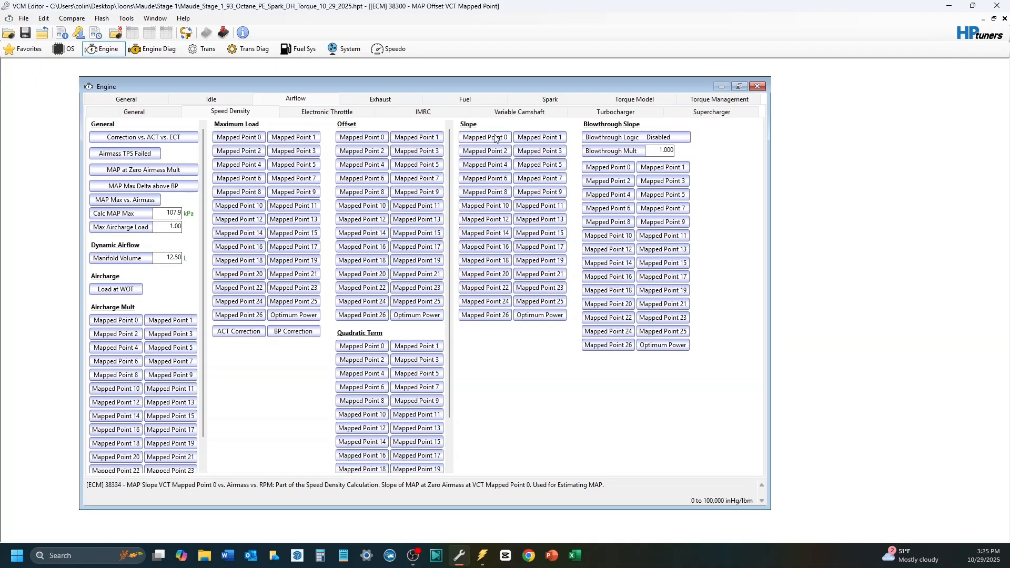
click(363, 137)
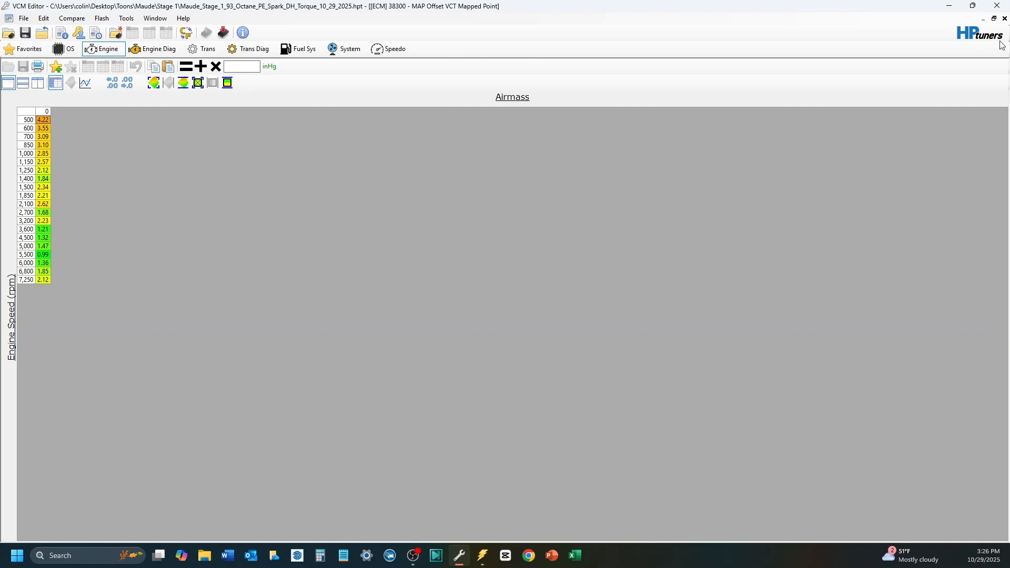
click(1005, 19)
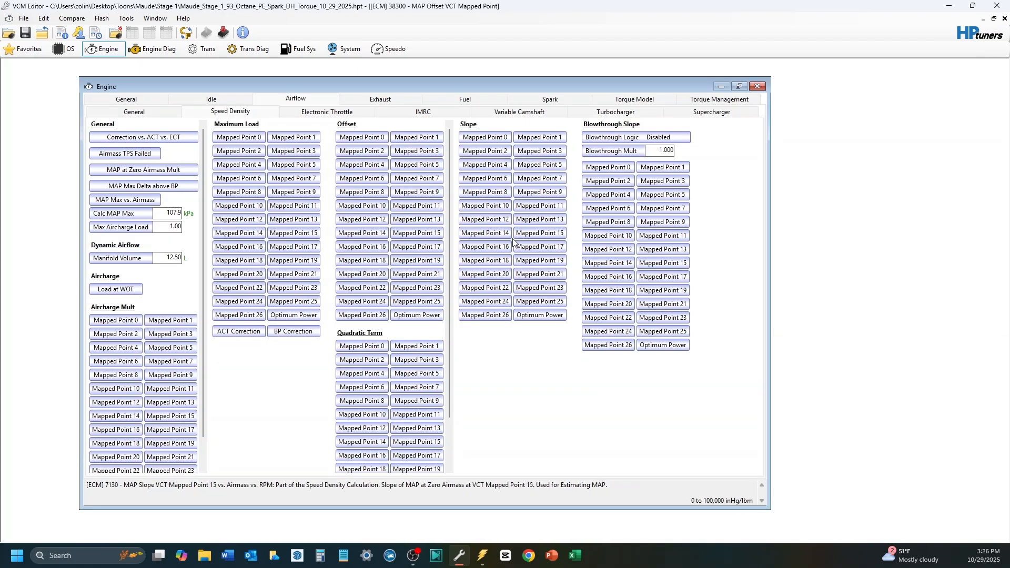
- View the MAP Quadratic Term and MAP Slope tables for Mapped Point 0, closing each one after review
click(361, 350)
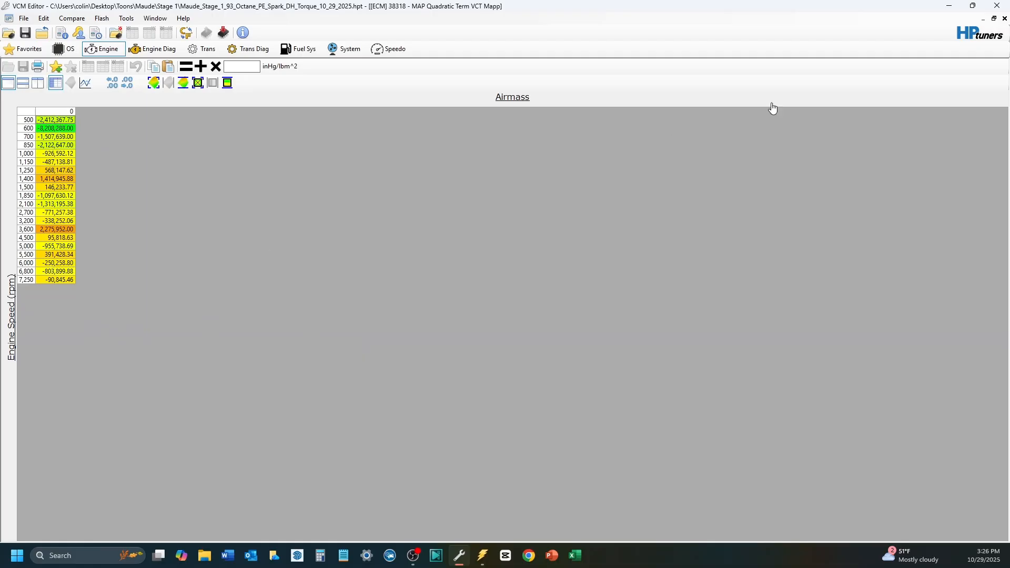
click(1005, 19)
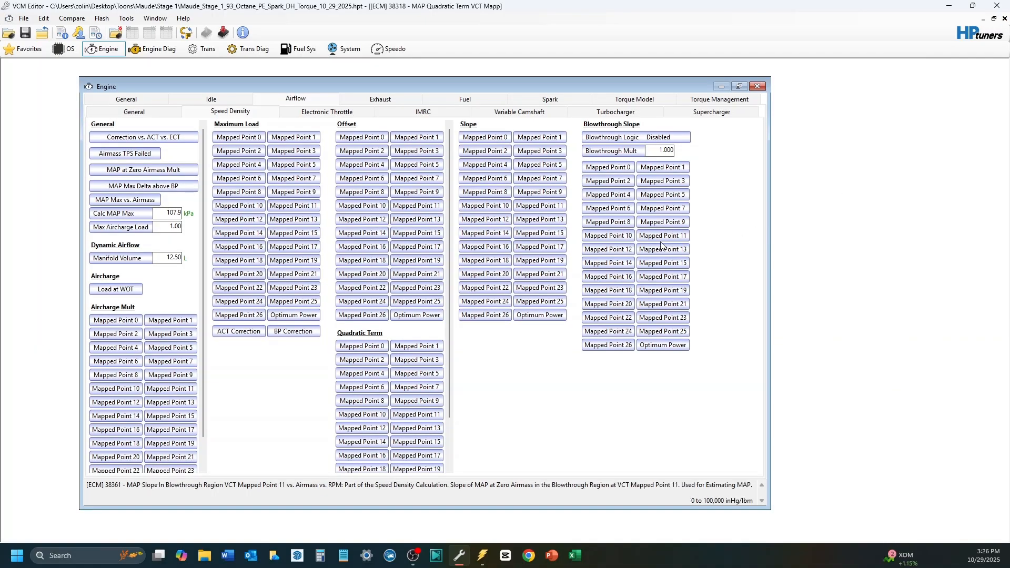
click(487, 139)
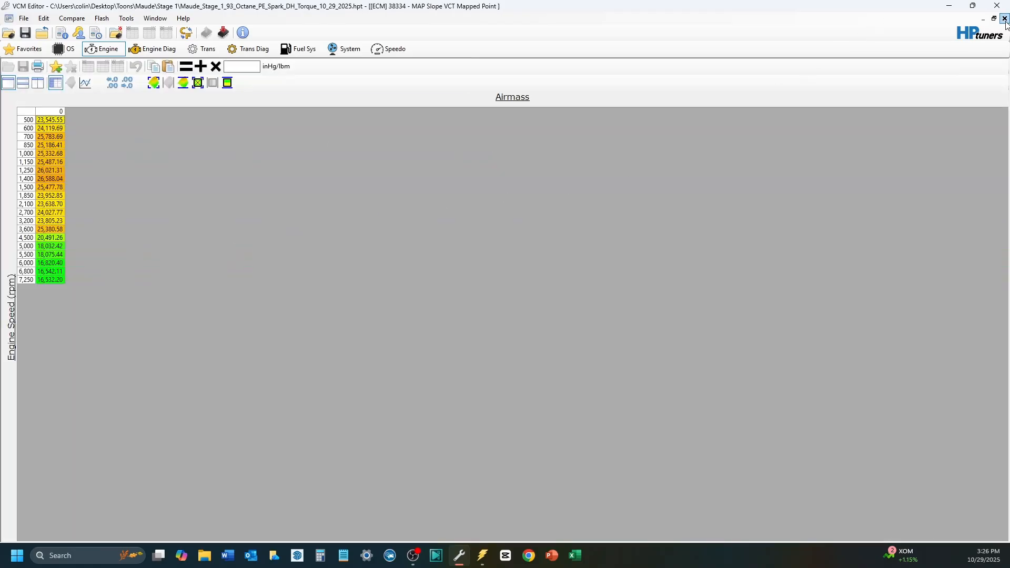
click(1005, 19)
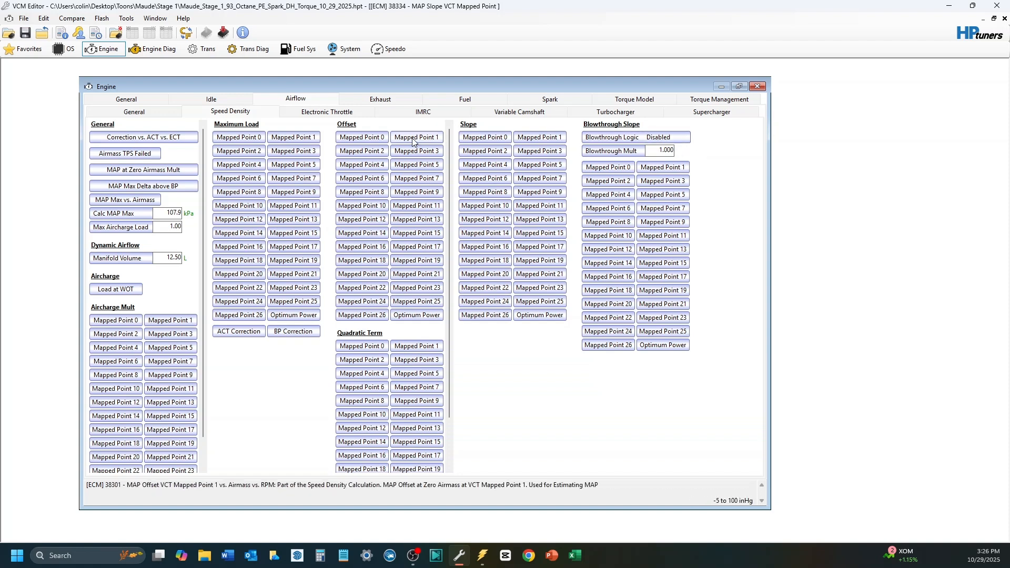
- Open the Speed Density Calculator full screen and show its table side by side with the 3D surface
click(43, 19)
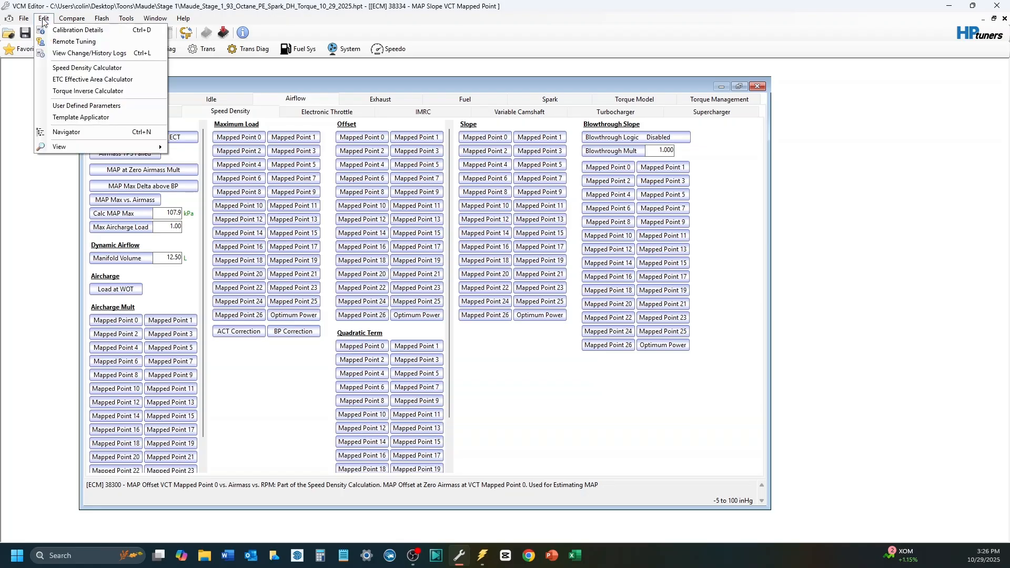
click(86, 70)
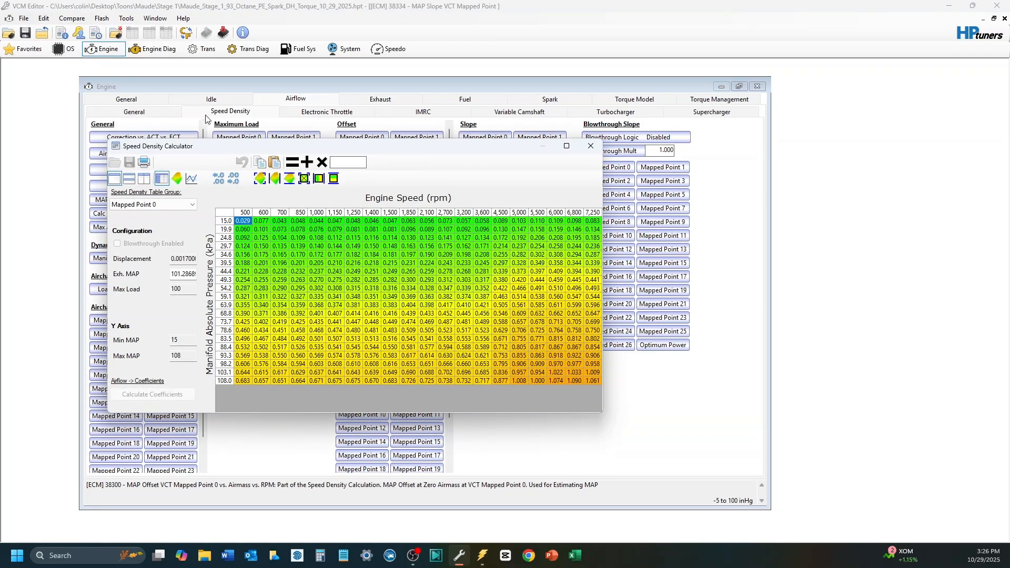
click(560, 146)
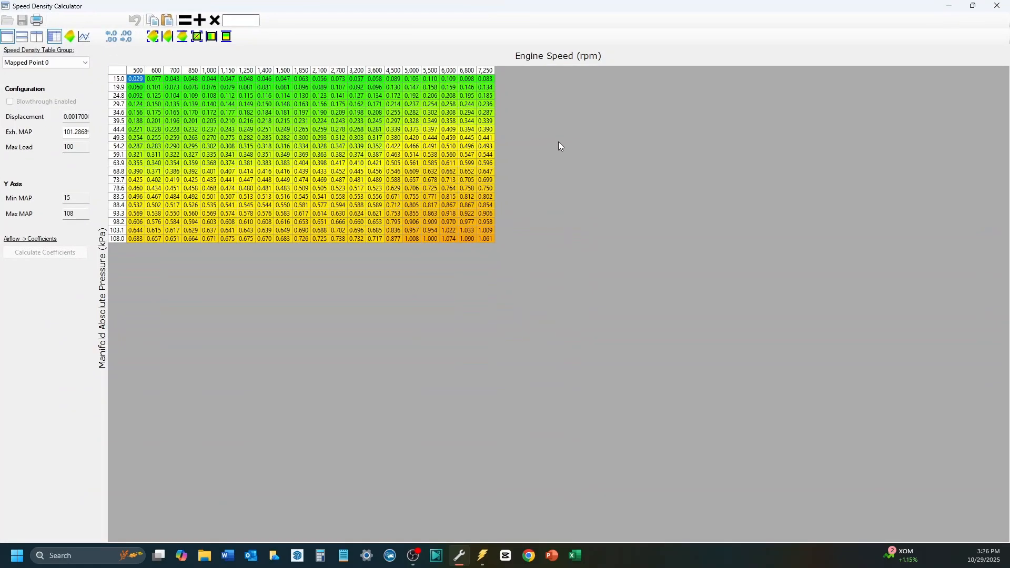
click(37, 39)
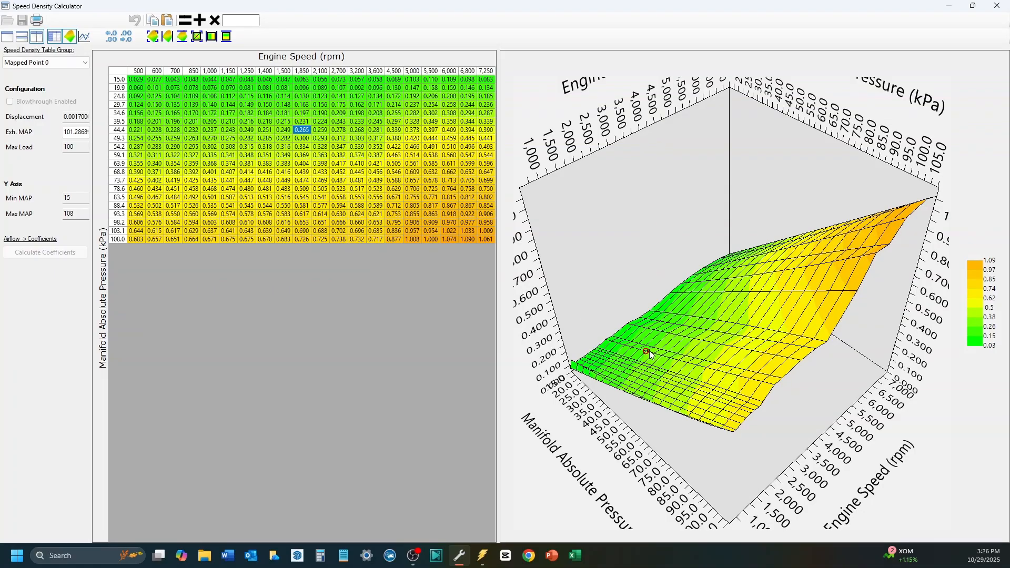
- Examine how the Mapped Point 0 values vary with engine speed and manifold pressure in the table and 3D surface
drag(646, 351, 802, 340)
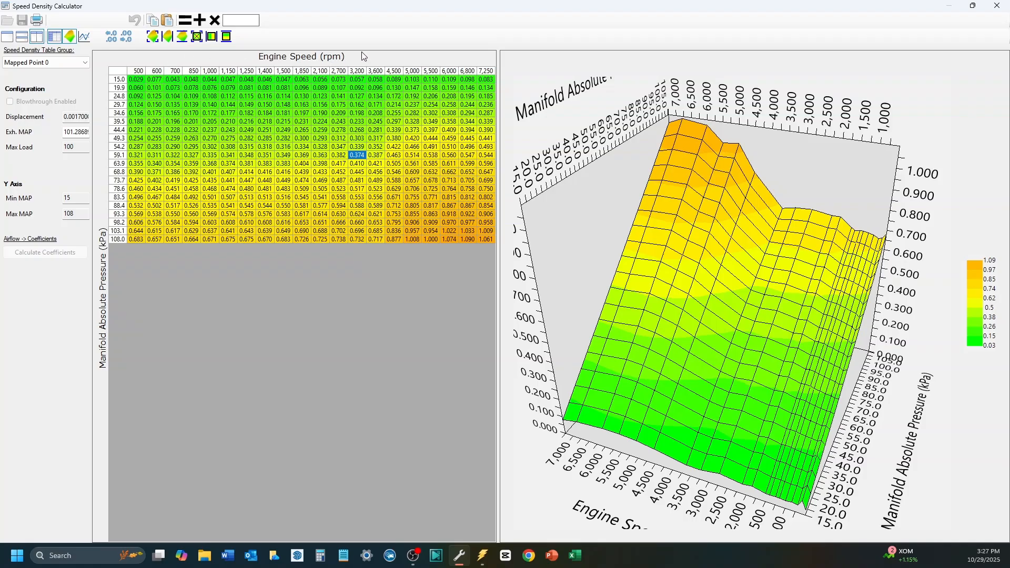
click(303, 122)
click(139, 82)
click(396, 215)
click(396, 215)
drag(778, 354, 689, 336)
mouse_move(657, 338)
mouse_down()
mouse_move(593, 335)
mouse_move(661, 352)
mouse_move(749, 343)
mouse_move(762, 287)
mouse_up()
click(761, 287)
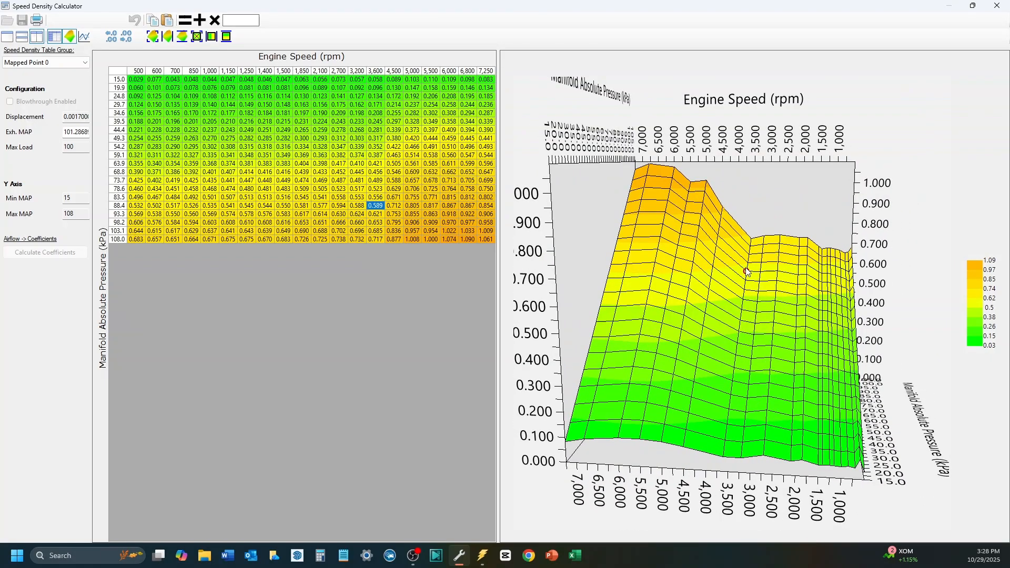
- Try raising the Mapped Point 0 surface at 3,600 rpm and 83.5 kPa to 0.706, inspect the spike, and undo it
click(747, 282)
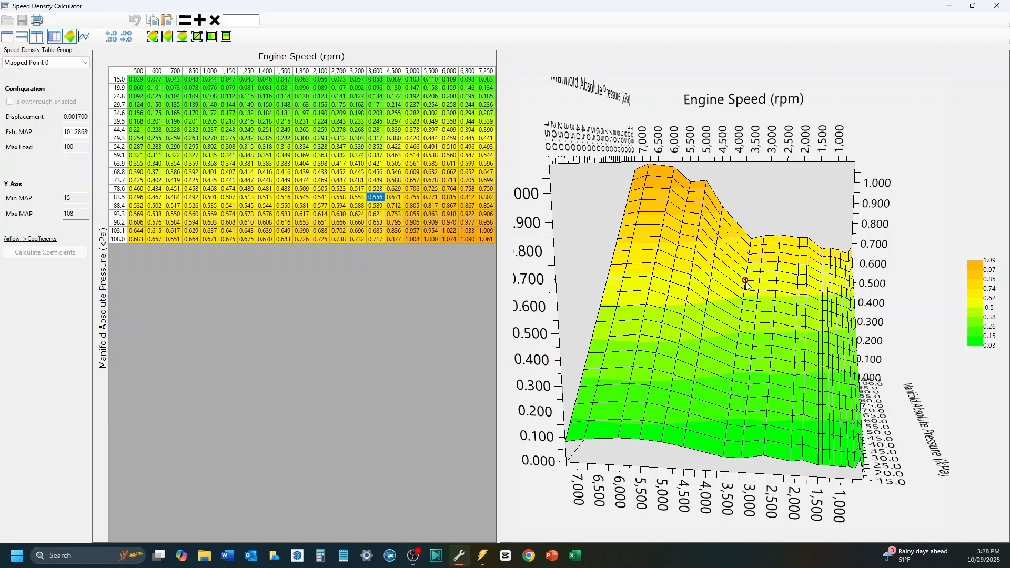
drag(743, 250, 742, 240)
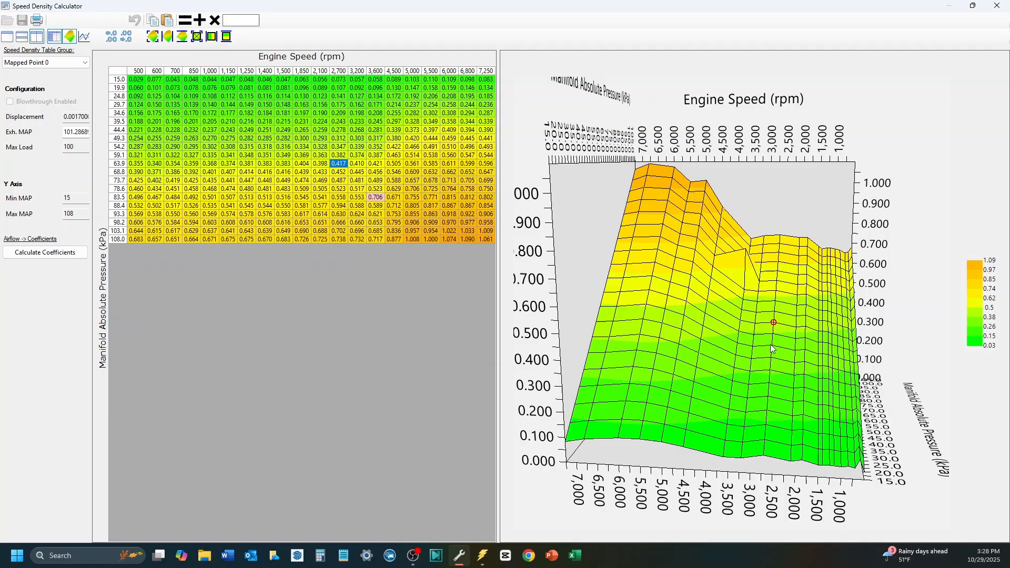
drag(771, 346, 702, 346)
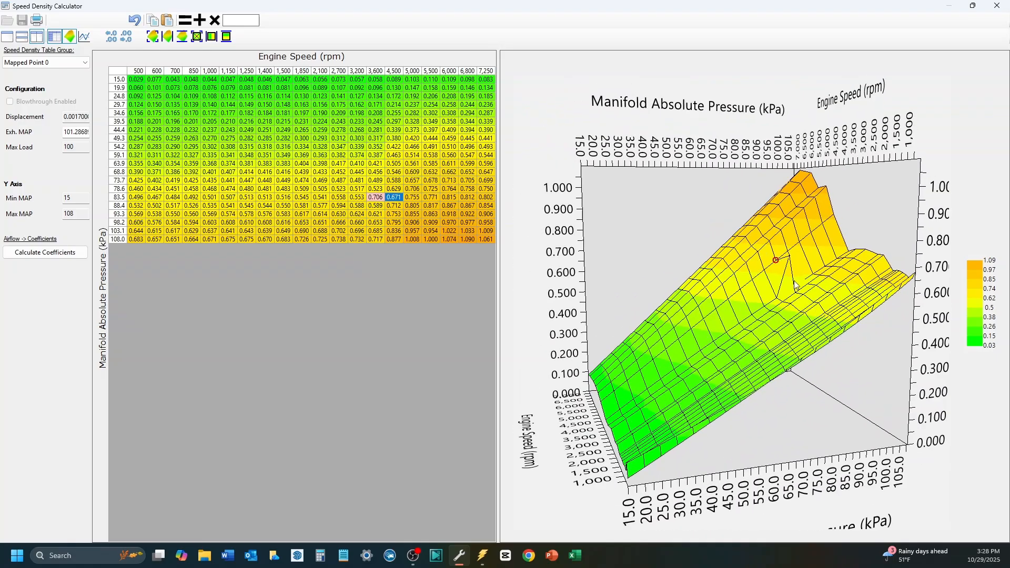
drag(797, 336, 751, 343)
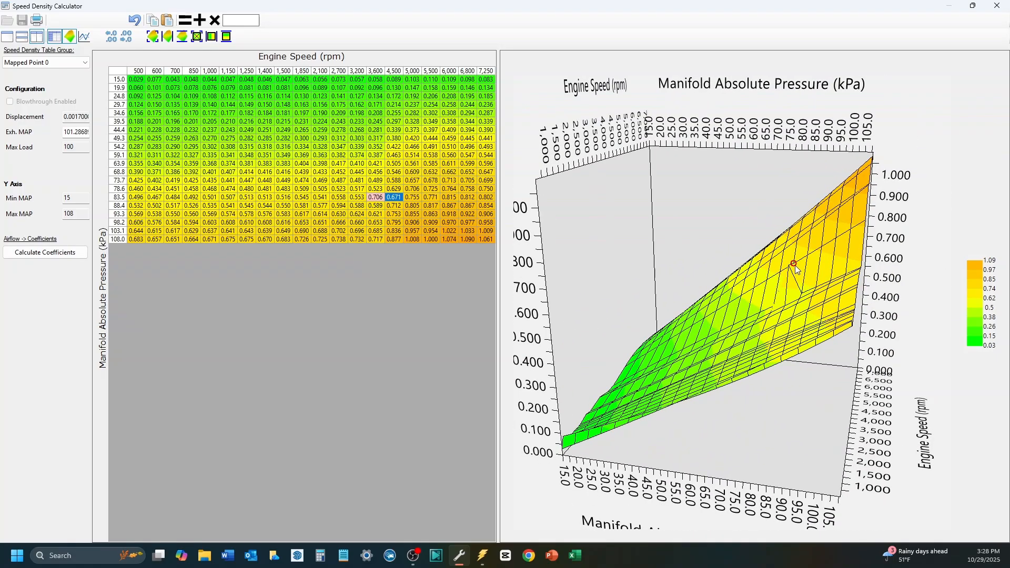
drag(785, 310, 834, 294)
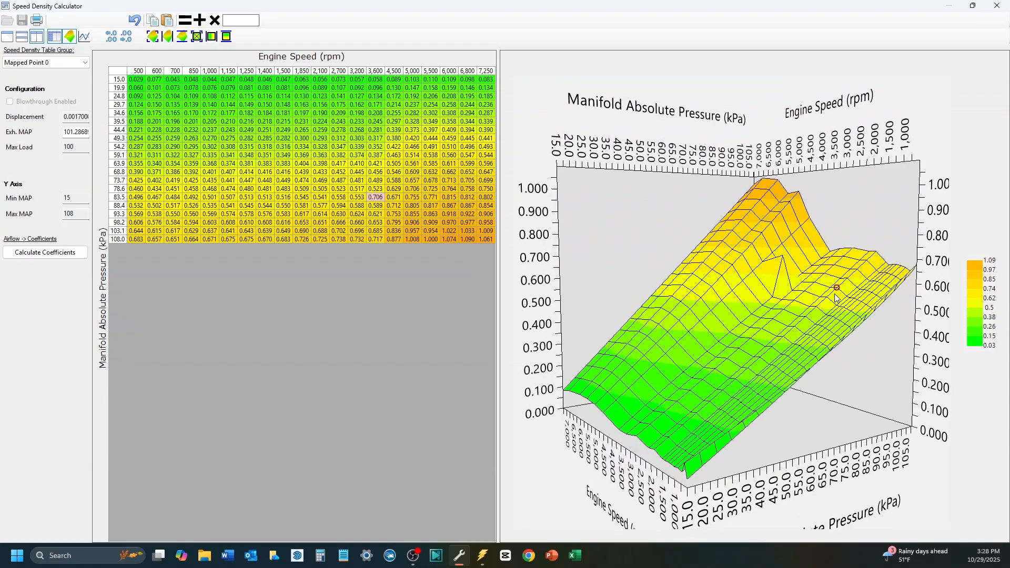
click(134, 20)
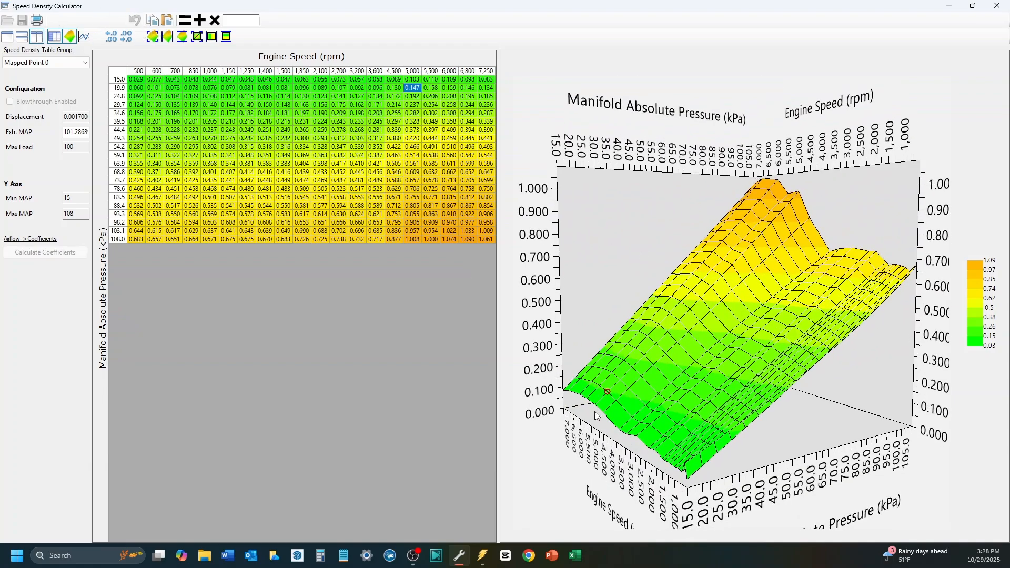
- Load the Mapped Point 10 table group, inspect its surface shape, and switch to Mapped Point 11 for comparison
drag(672, 431, 731, 424)
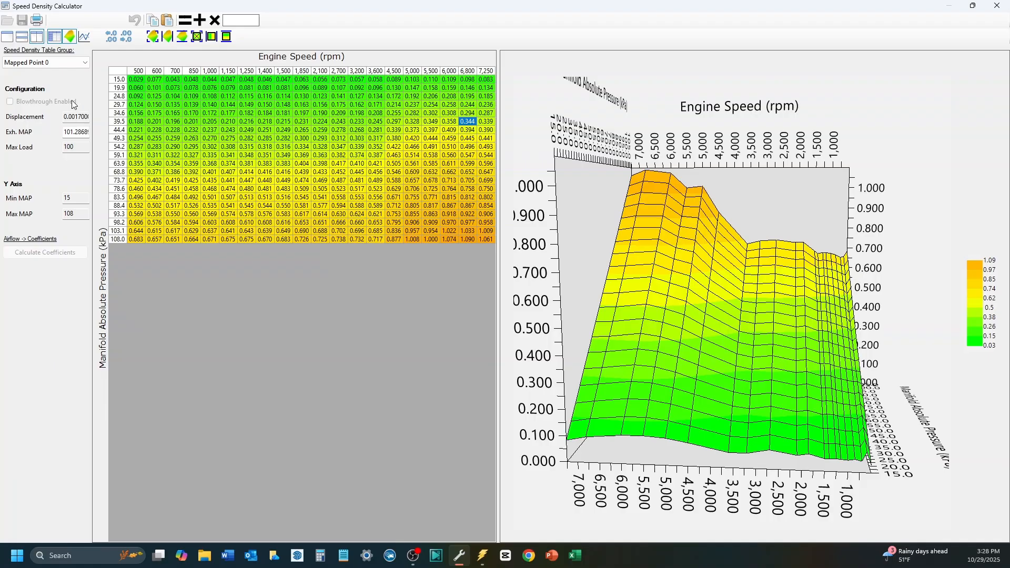
click(57, 63)
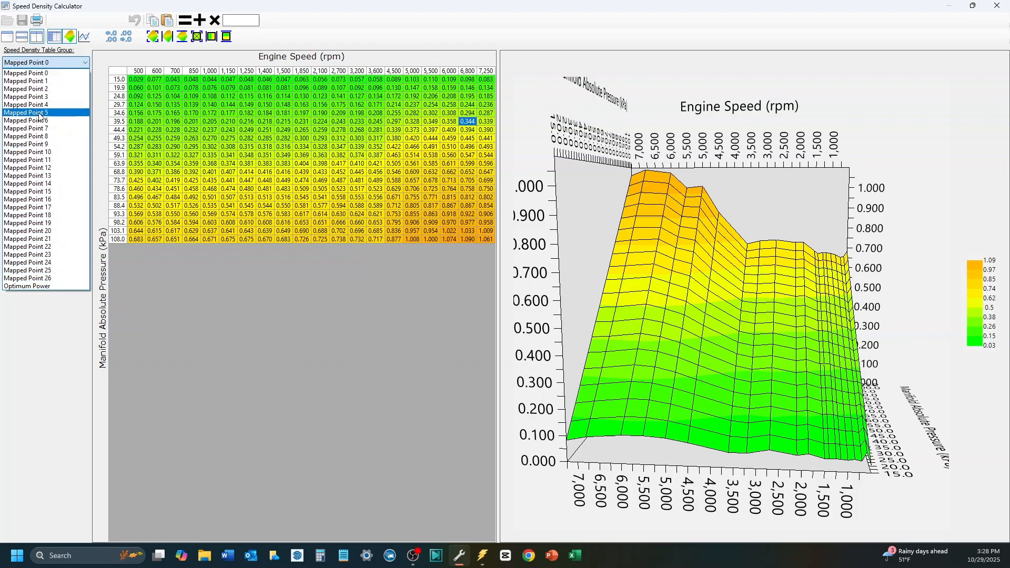
click(44, 153)
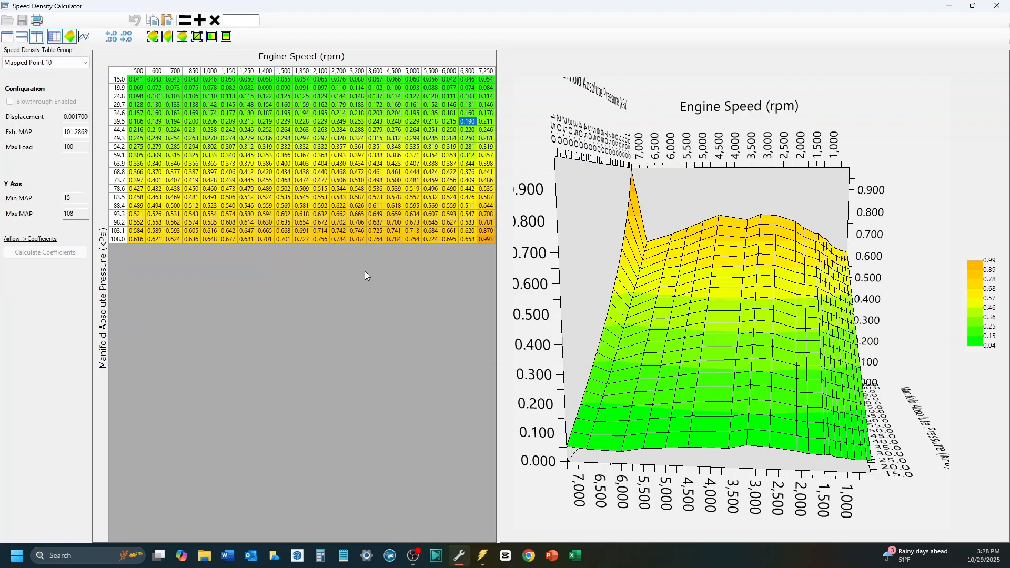
drag(734, 403, 689, 403)
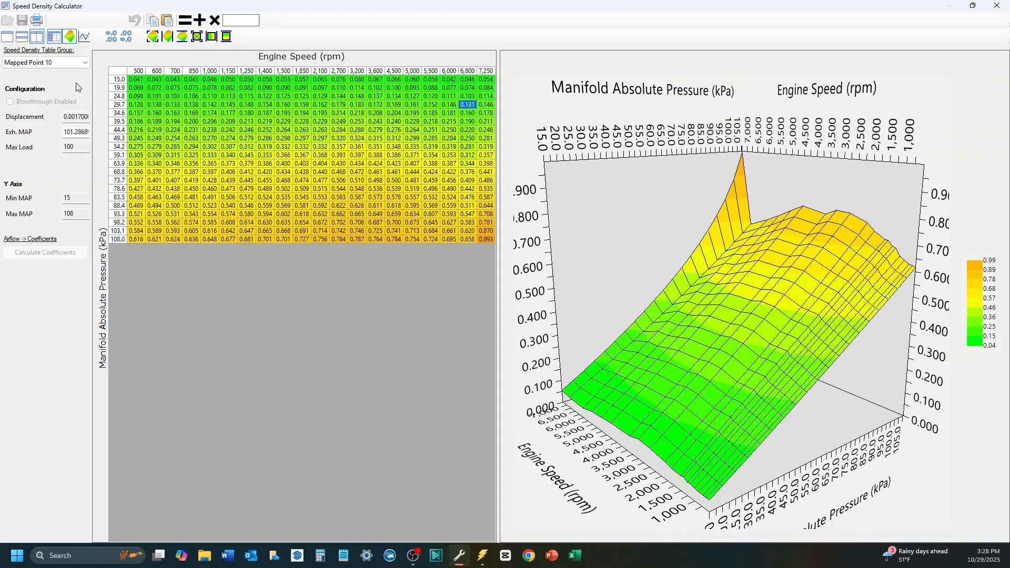
click(79, 63)
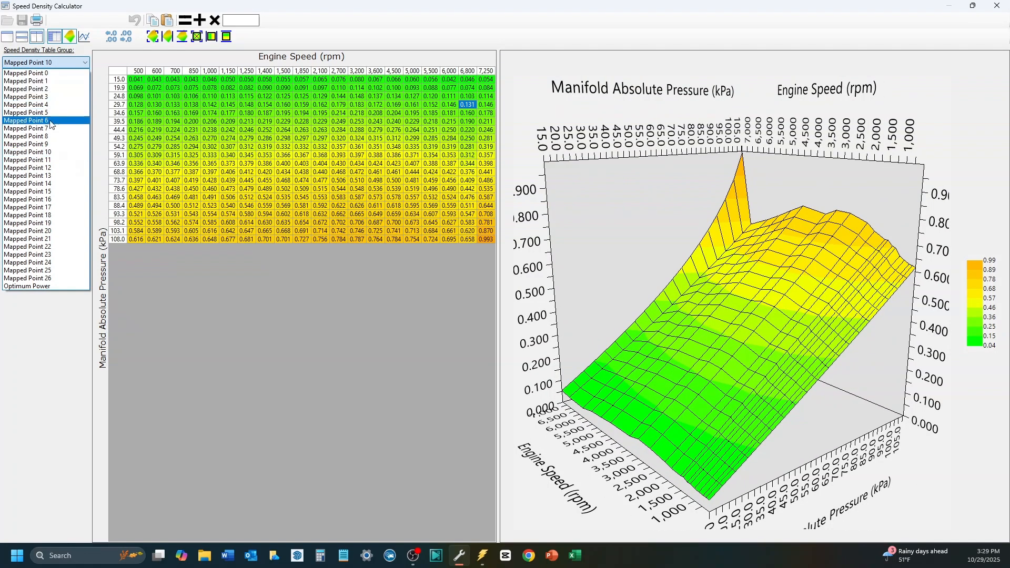
click(47, 160)
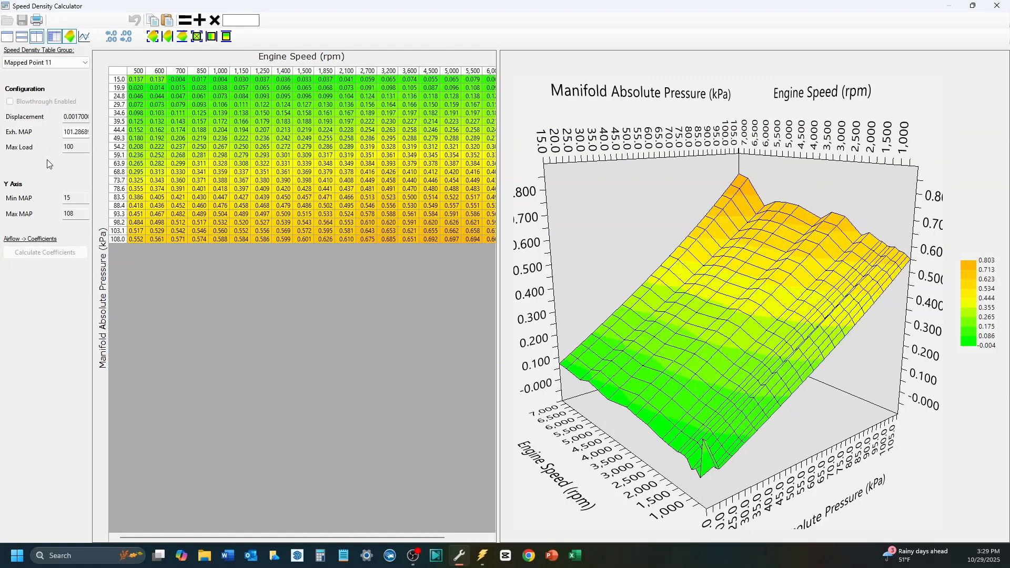
- Load the Mapped Point 1 and Mapped Point 2 table groups and inspect the low-pressure, low-rpm area of their surfaces
click(85, 64)
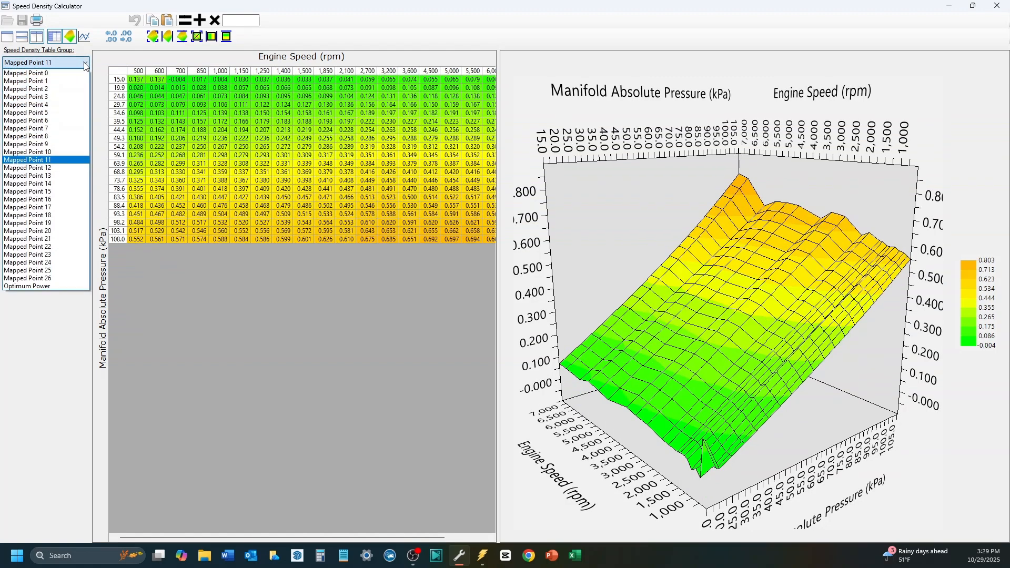
click(57, 81)
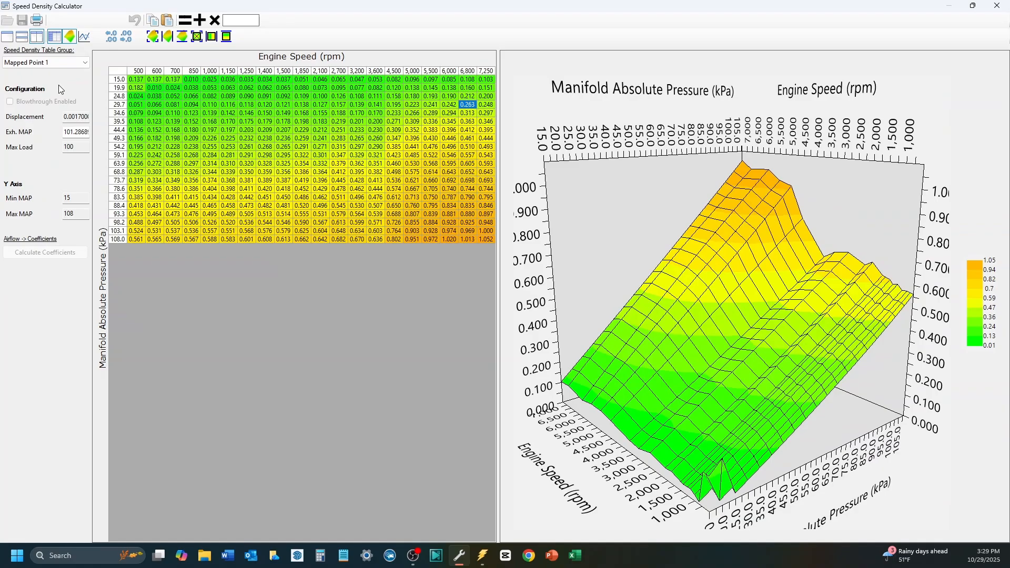
click(68, 63)
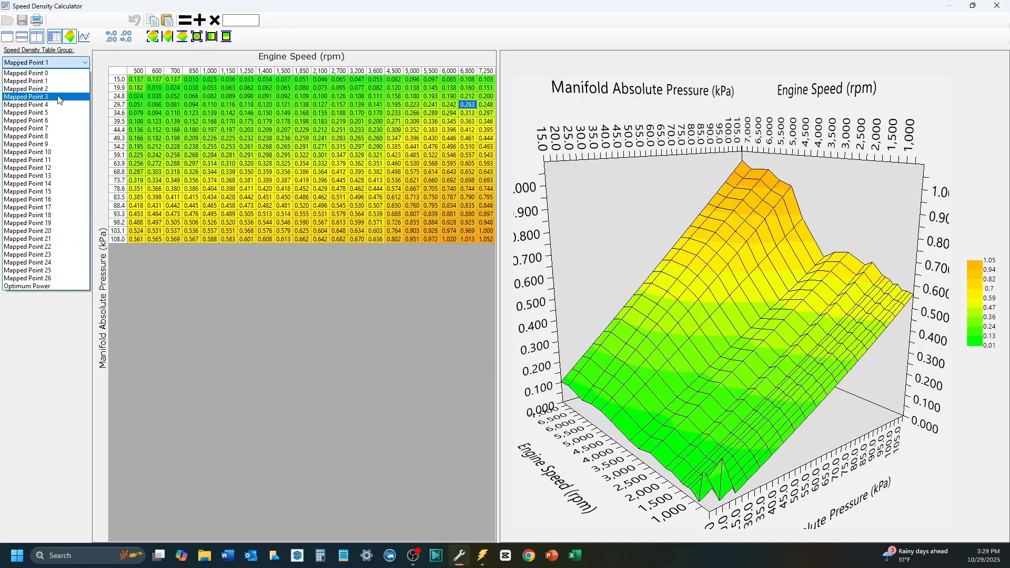
click(56, 89)
mouse_move(676, 322)
mouse_down()
mouse_move(795, 348)
mouse_move(842, 339)
mouse_move(679, 329)
mouse_up()
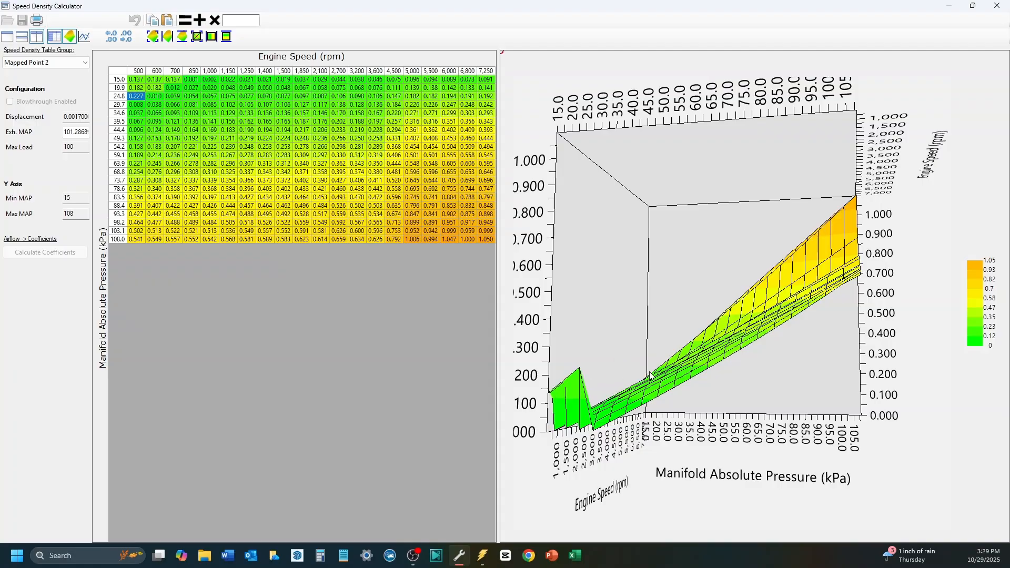
drag(652, 376, 767, 393)
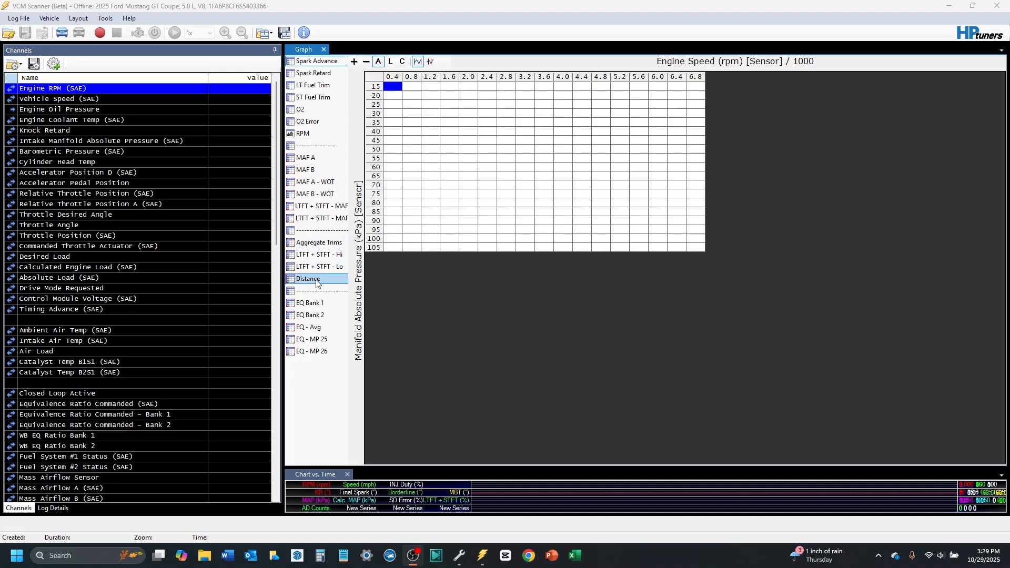
- Open the graph layout editor in VCM Scanner and display the Aggregate Trims graph's settings
right_click(322, 242)
click(351, 274)
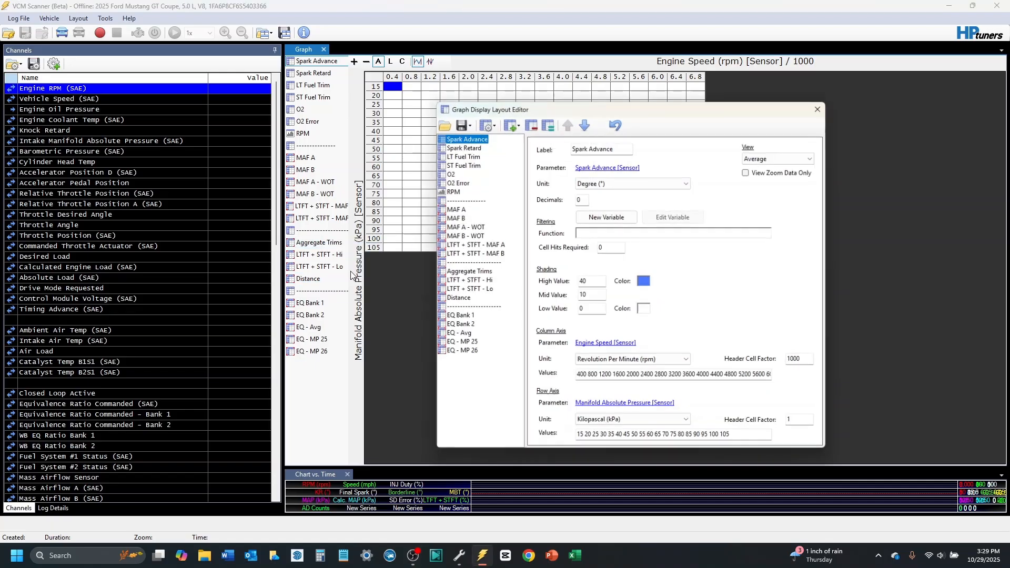
click(475, 274)
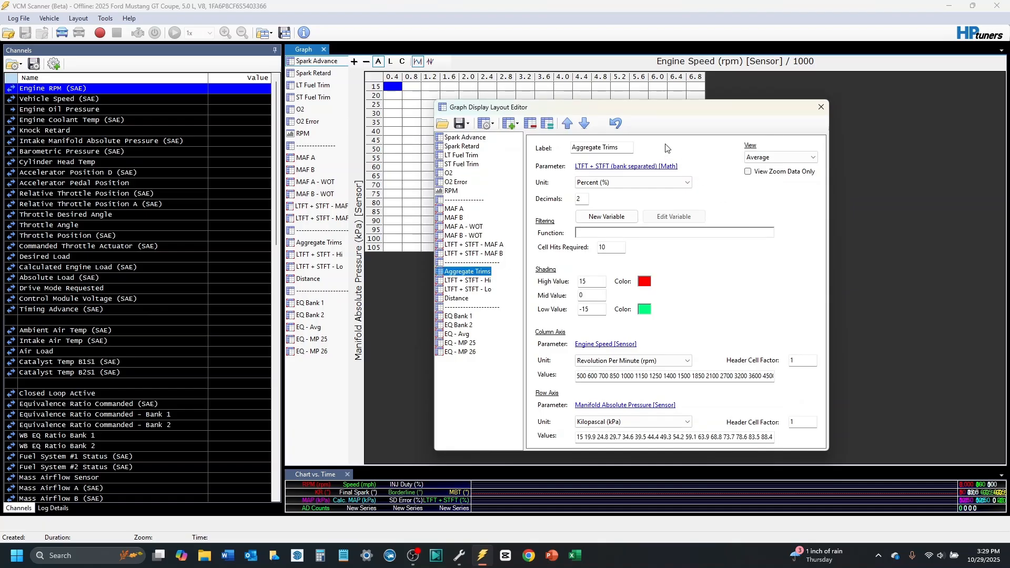
drag(618, 109, 509, 72)
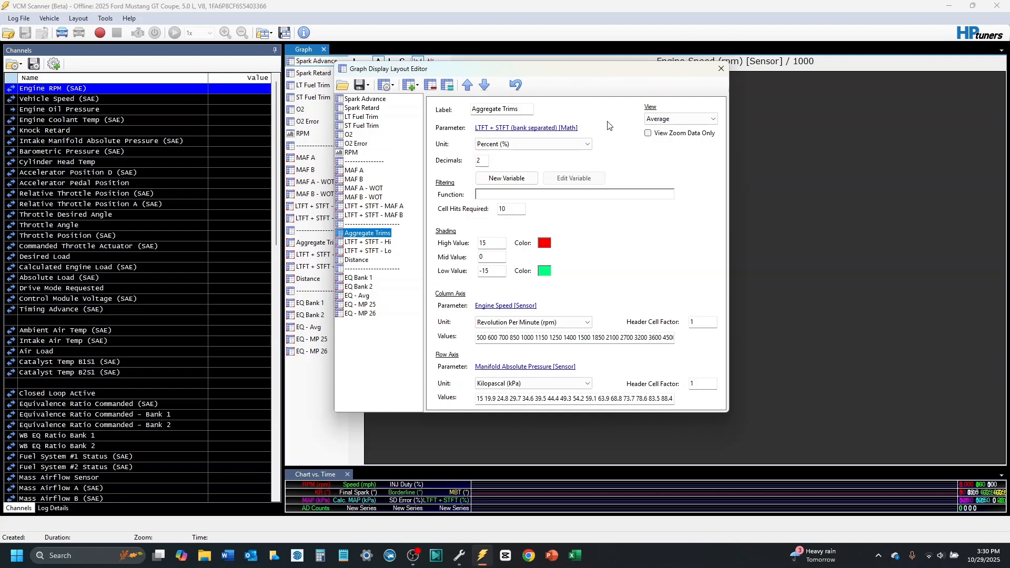
- Look up the LTFT + STFT (bank separated) parameter among the Fuel Trims maths, keeping the graph's current parameter
click(523, 130)
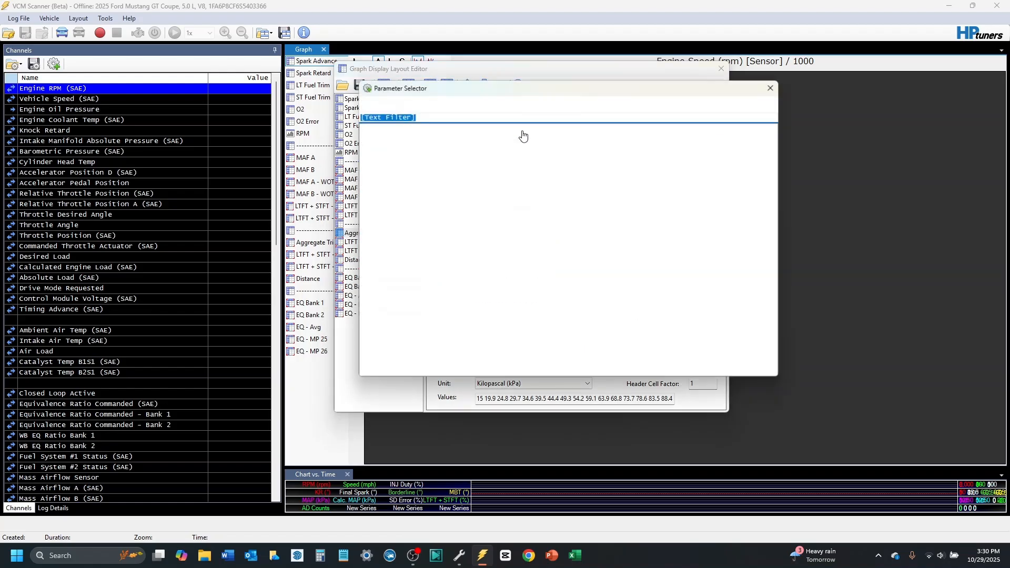
scroll(515, 221, down, 4)
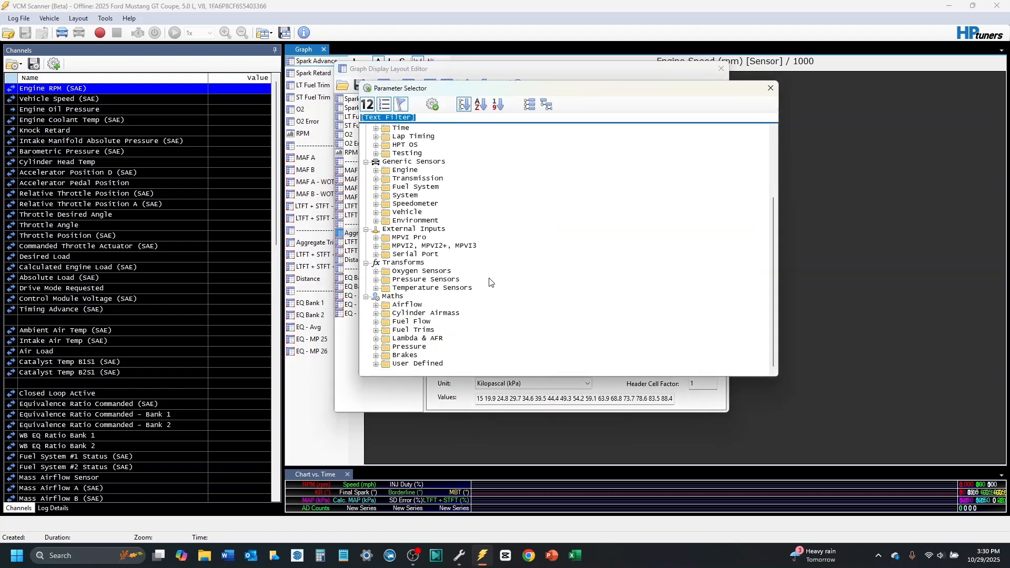
double_click(387, 331)
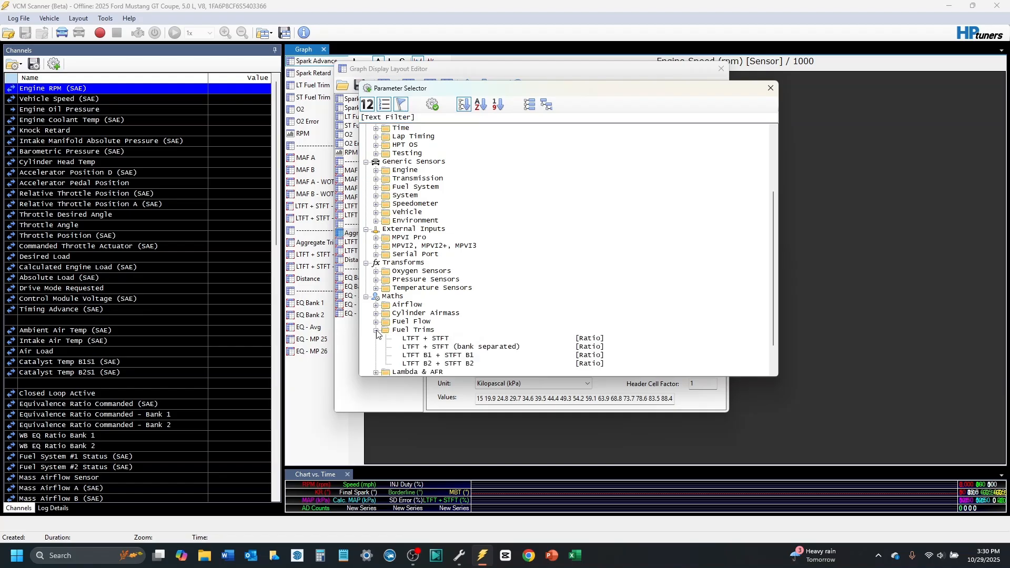
scroll(508, 309, down, 2)
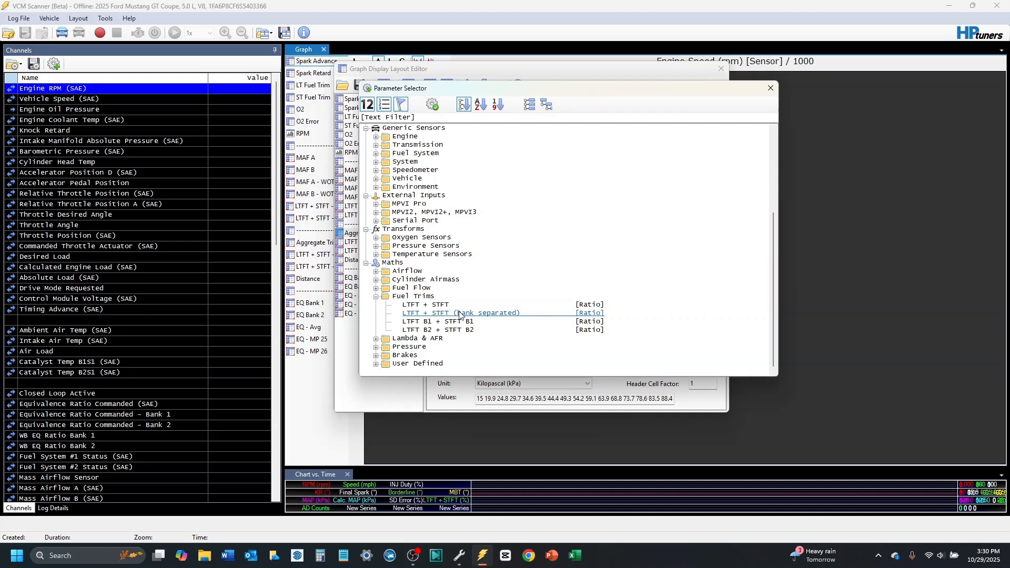
click(771, 90)
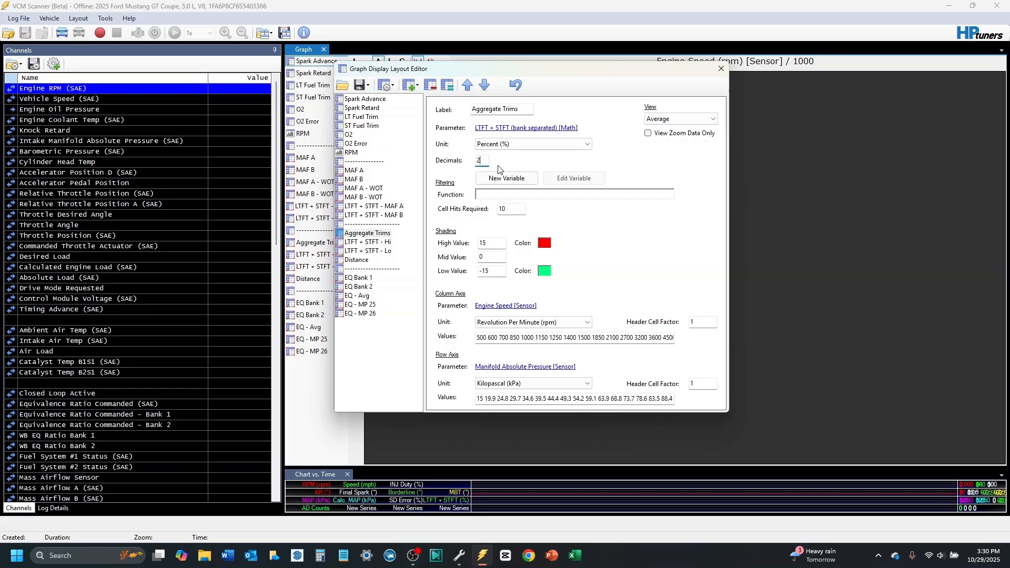
- Inspect the Aggregate Trims graph's required cell hits and high shading value
click(522, 211)
click(501, 243)
click(494, 244)
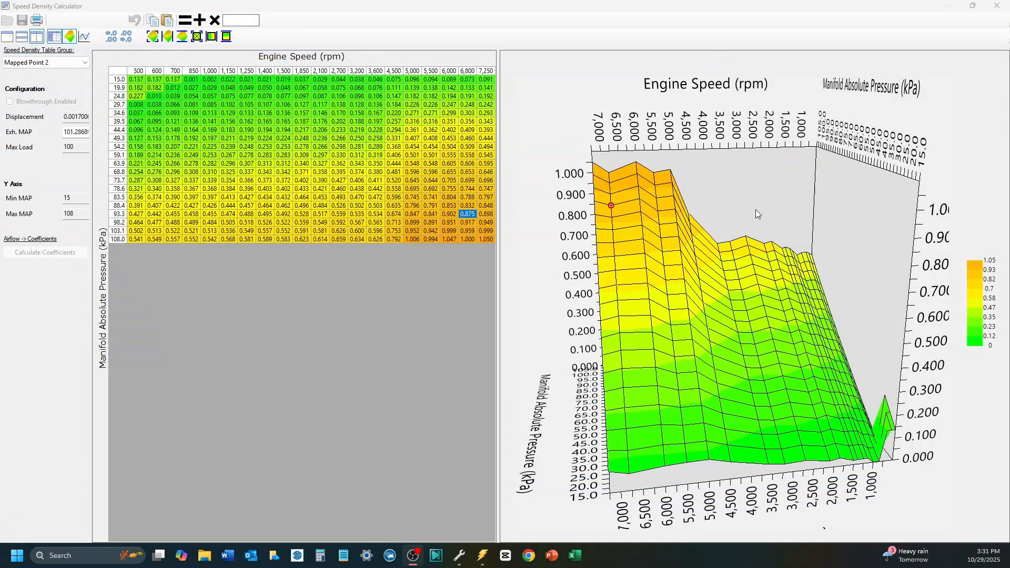
- Switch to the Speed Density Calculator and examine the 1,500 to 2,700 rpm columns of the Mapped Point 2 table
click(394, 163)
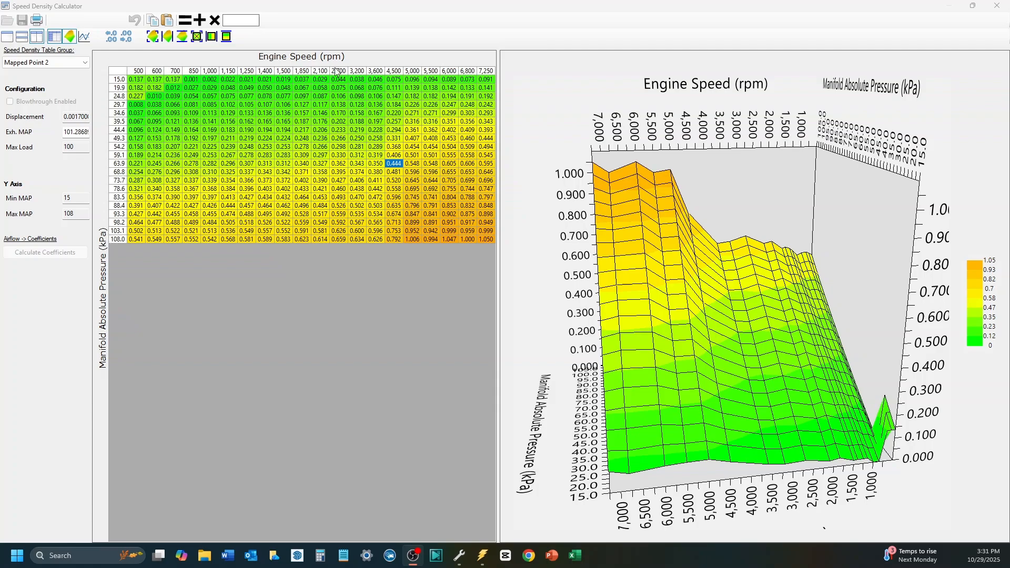
click(286, 71)
click(303, 71)
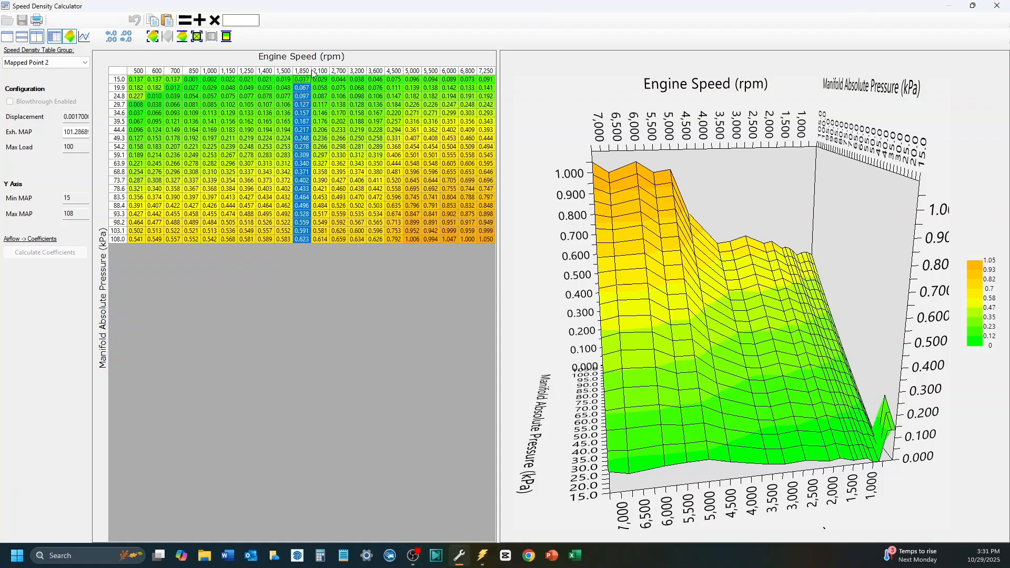
click(321, 71)
click(339, 72)
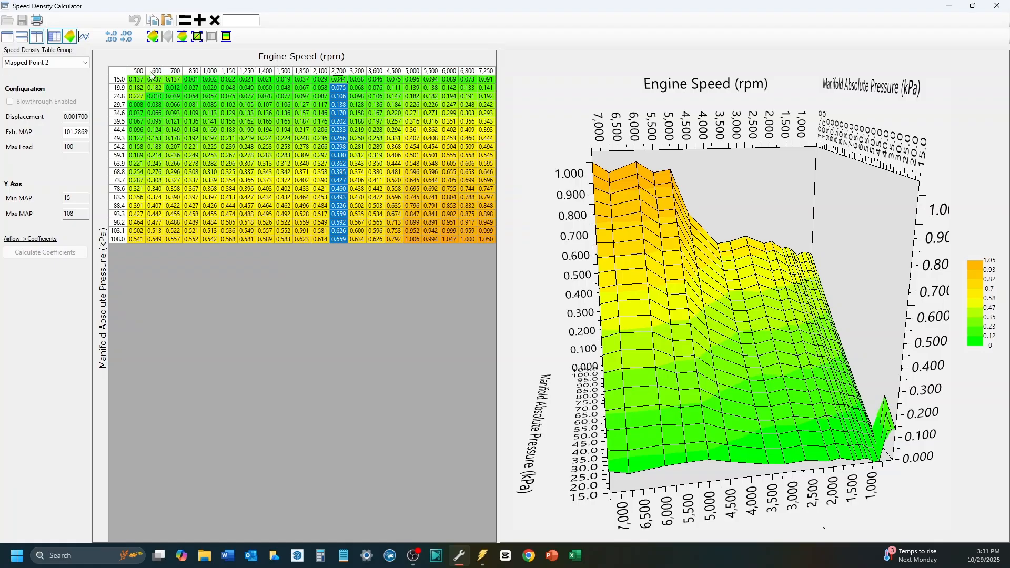
- Step through the Mapped Point 2 engine speed columns one by one from 500 to 2,700 rpm
click(132, 71)
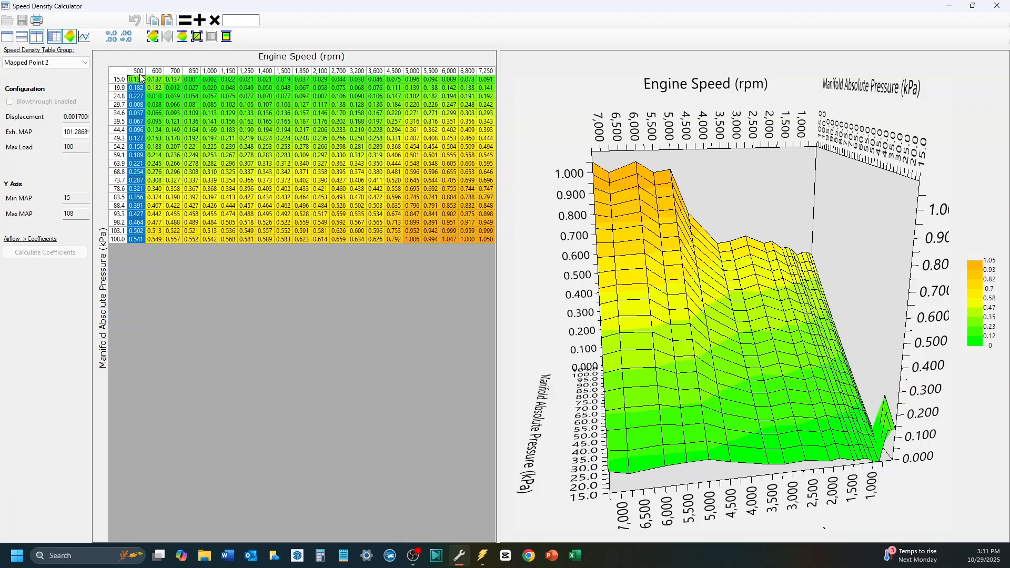
click(158, 70)
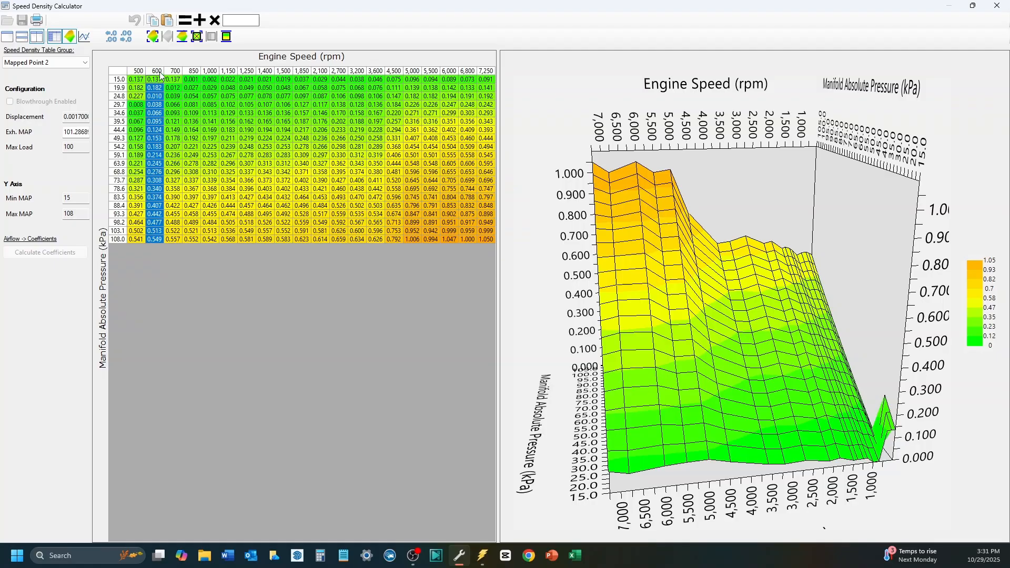
click(174, 72)
click(191, 74)
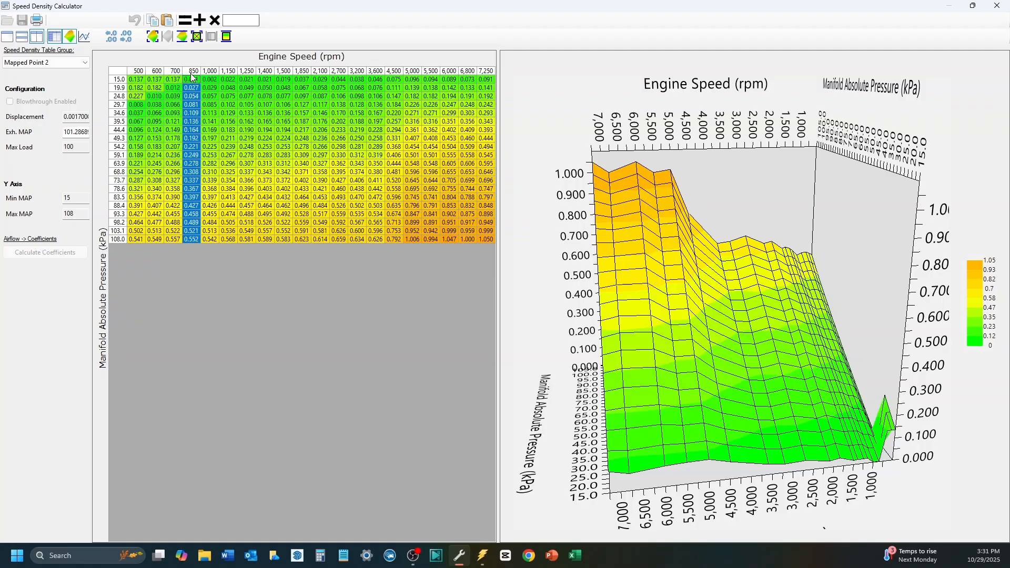
click(209, 73)
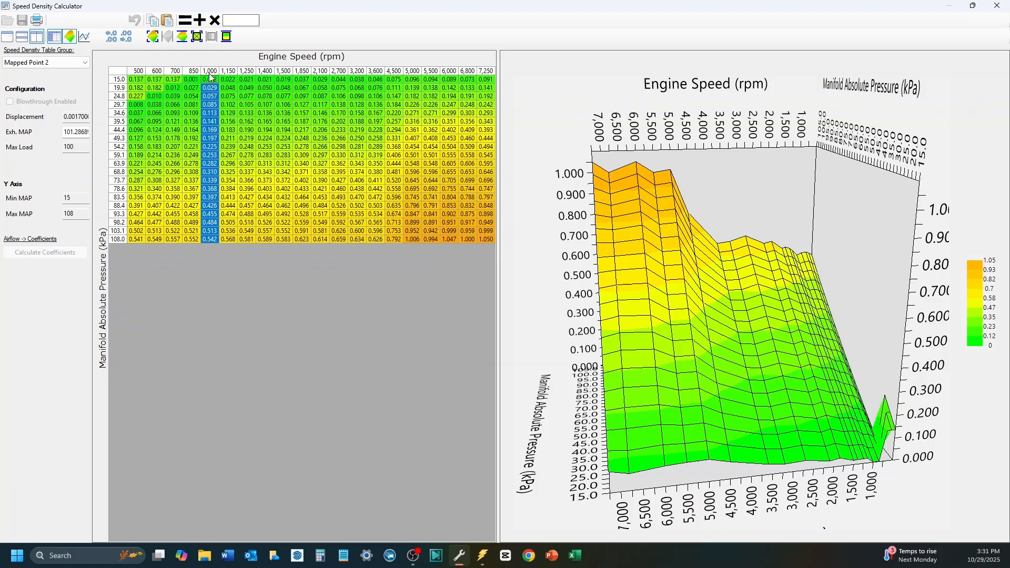
click(228, 74)
click(250, 77)
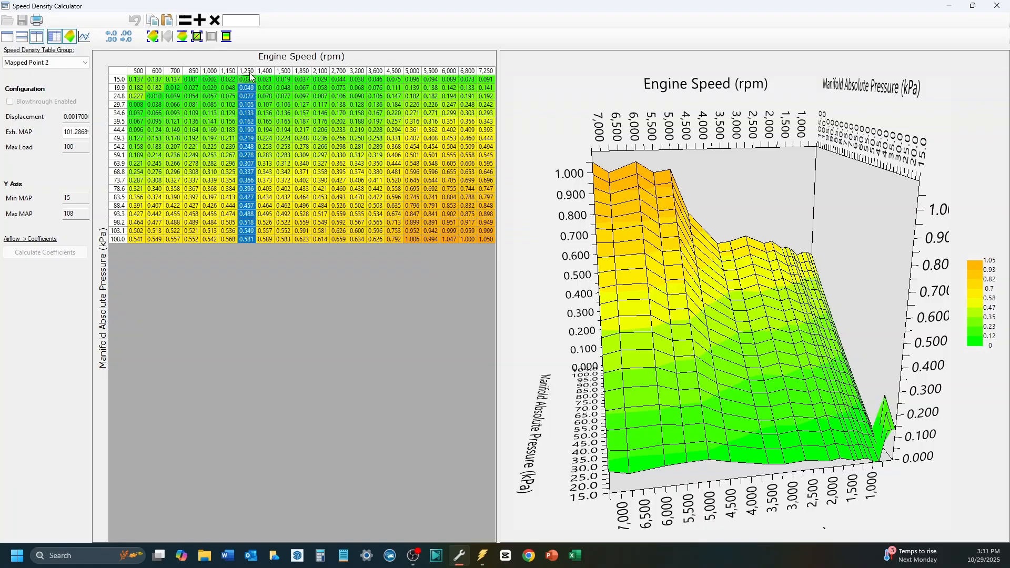
click(269, 76)
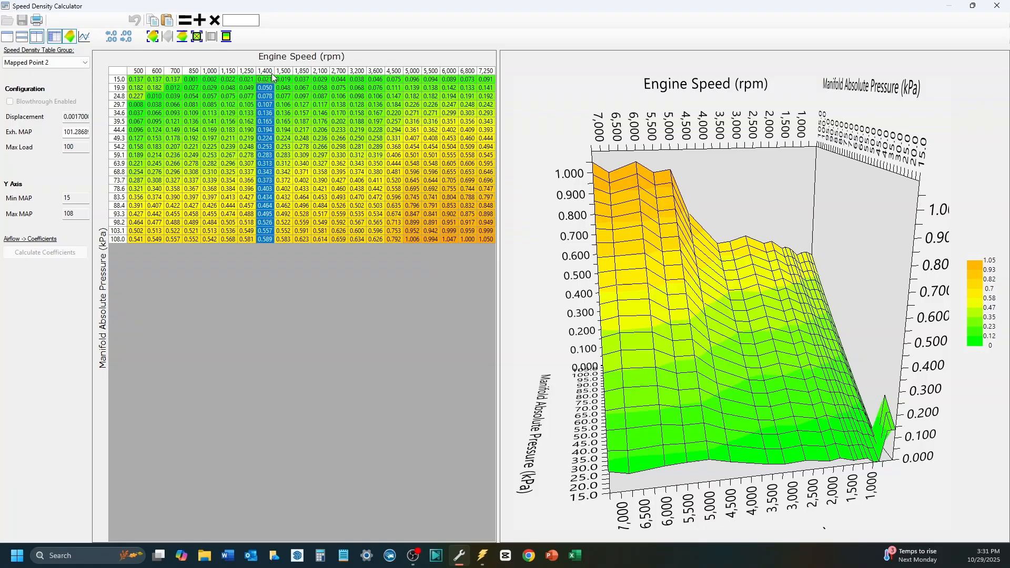
click(283, 77)
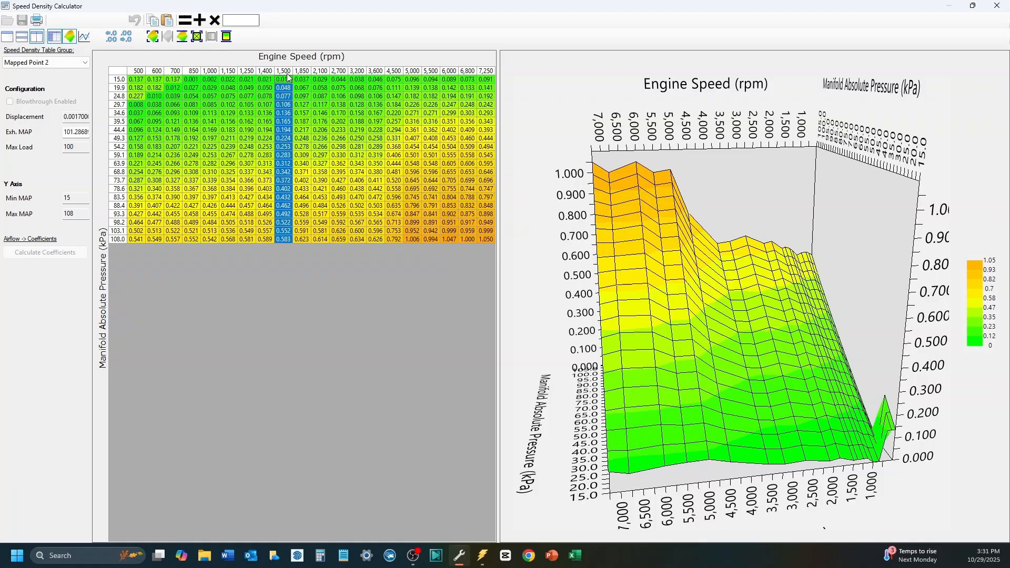
click(303, 76)
click(320, 75)
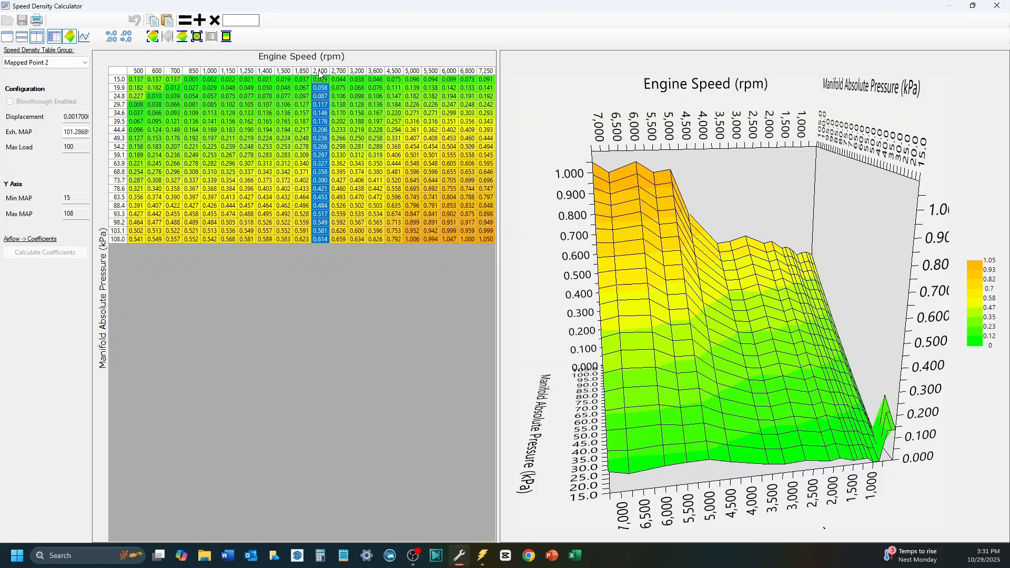
click(339, 75)
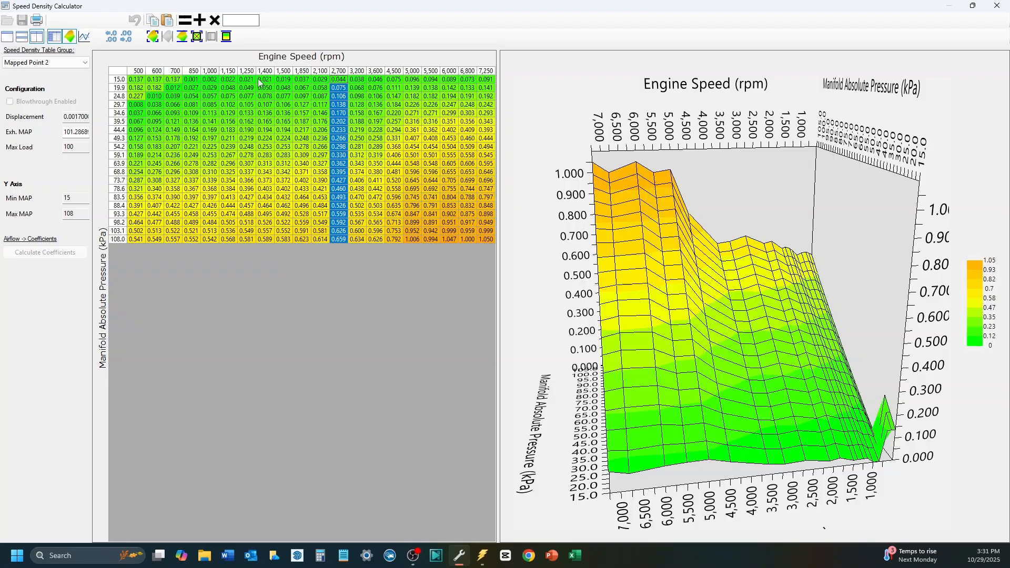
- Copy the engine speed column axis labels of the Mapped Point 2 table
click(119, 73)
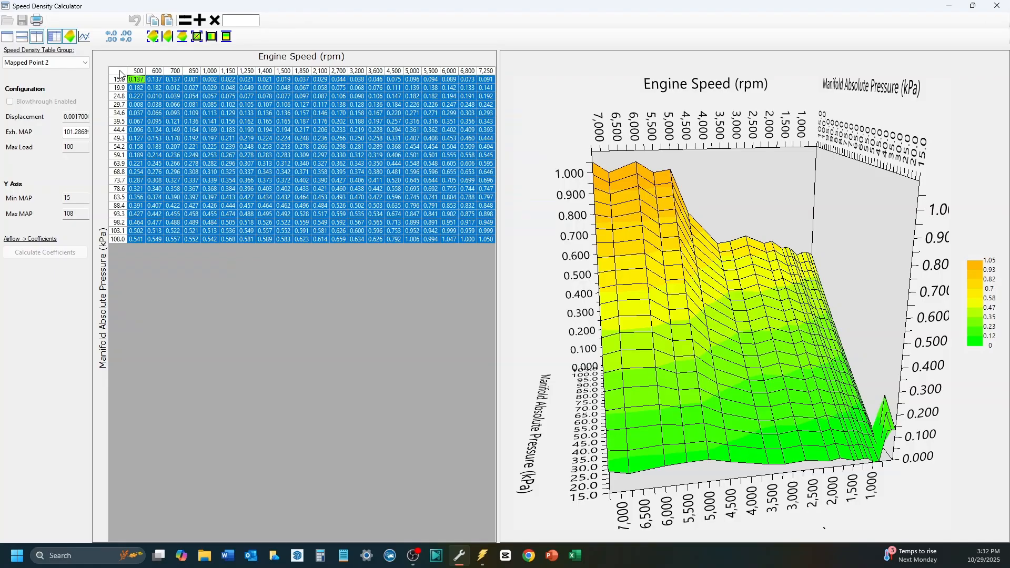
right_click(120, 74)
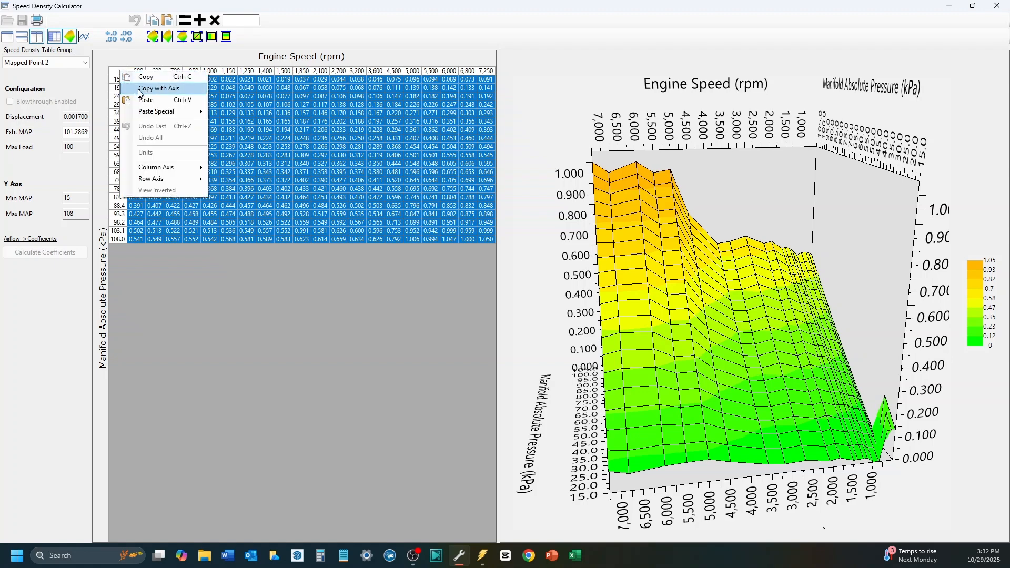
mouse_move(166, 173)
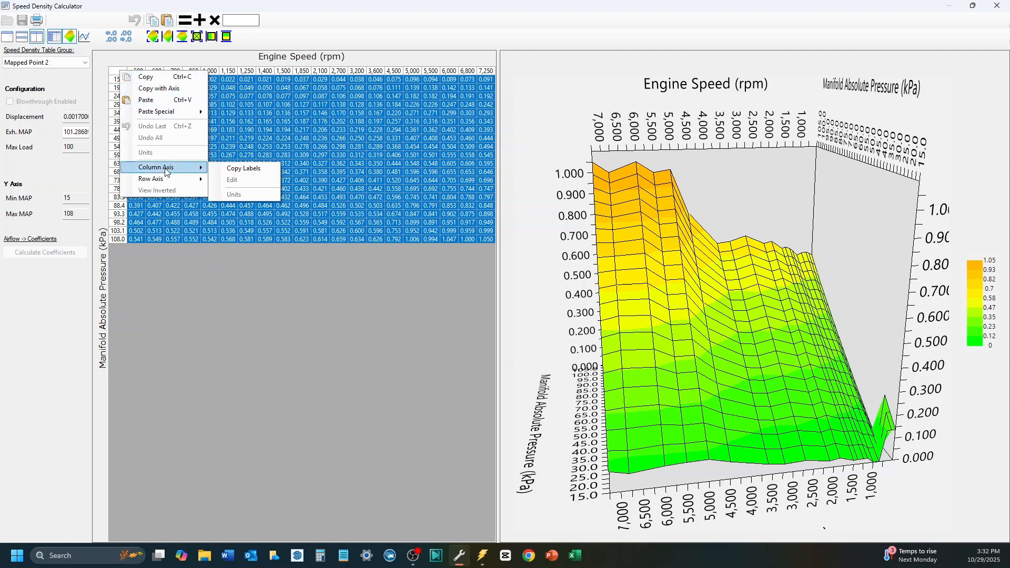
click(245, 169)
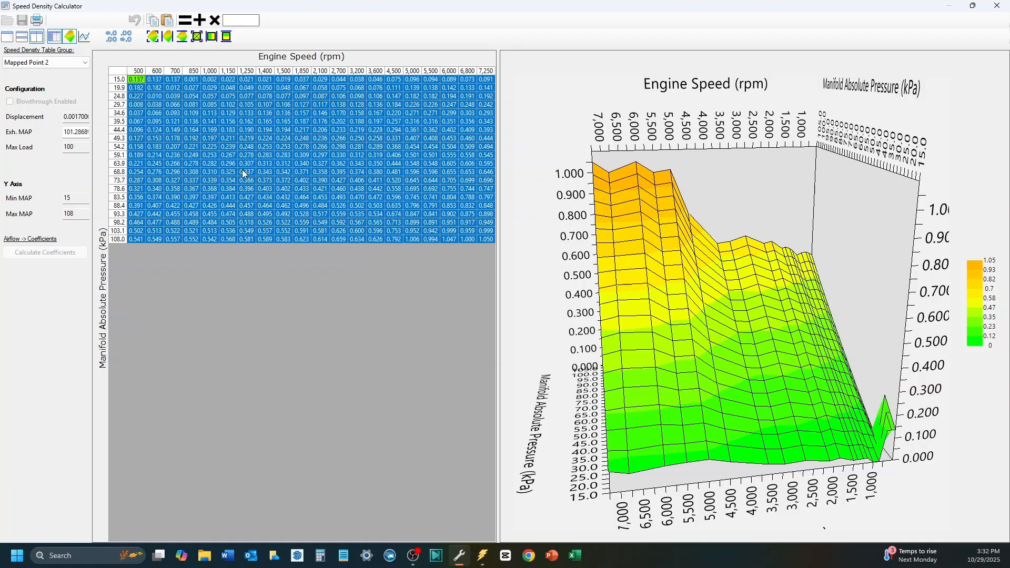
click(266, 214)
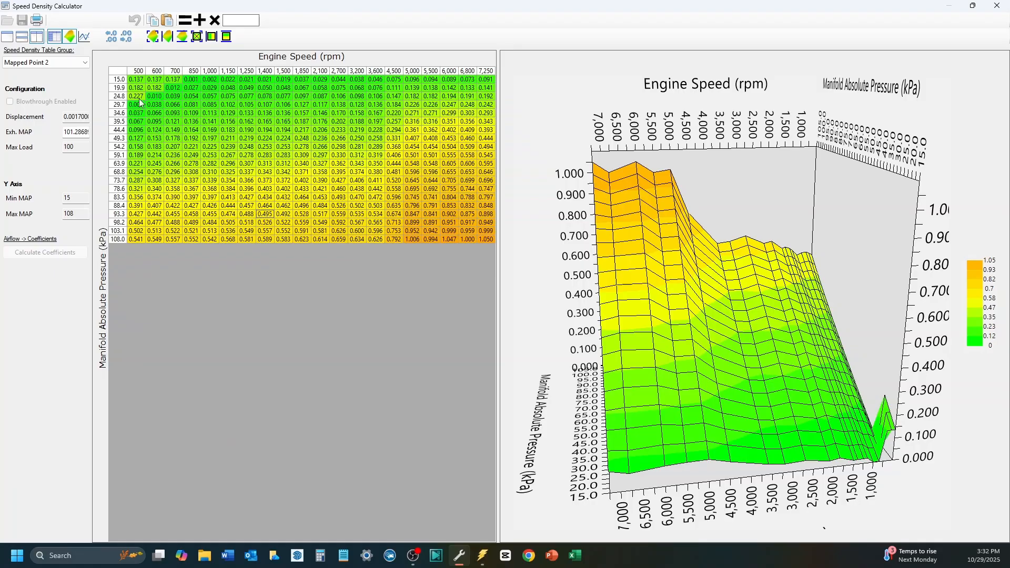
click(119, 74)
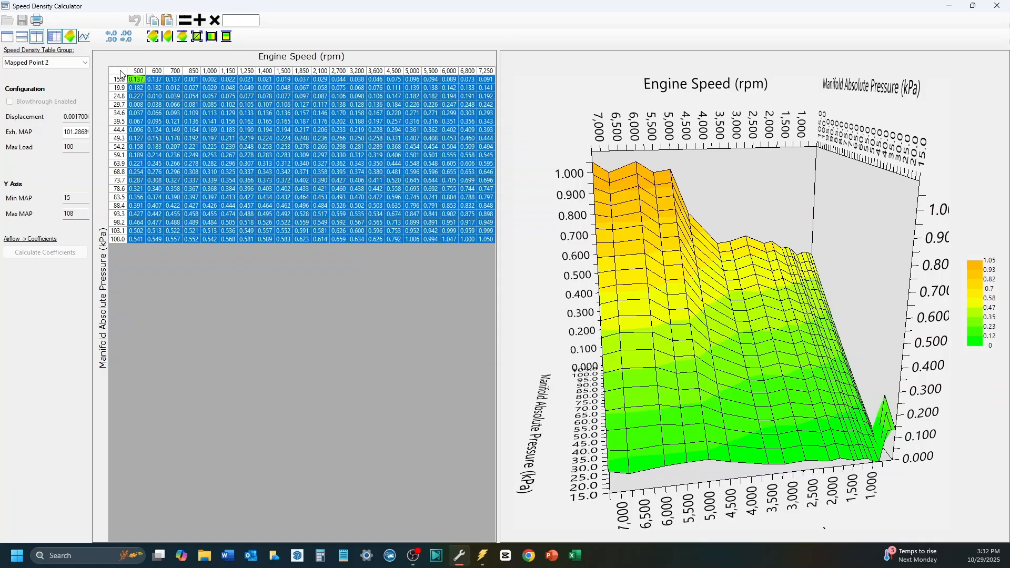
right_click(121, 74)
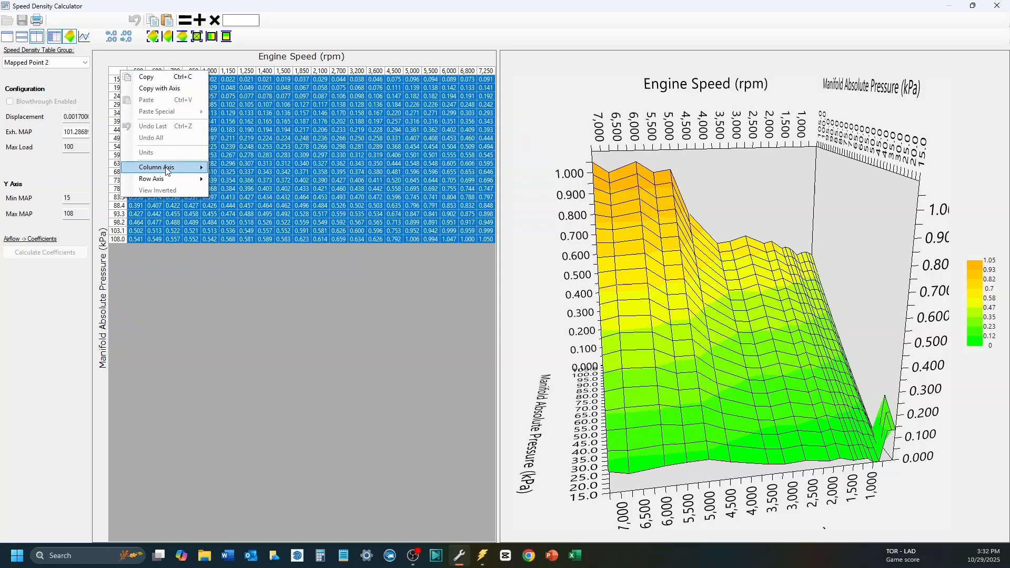
mouse_move(169, 167)
click(222, 169)
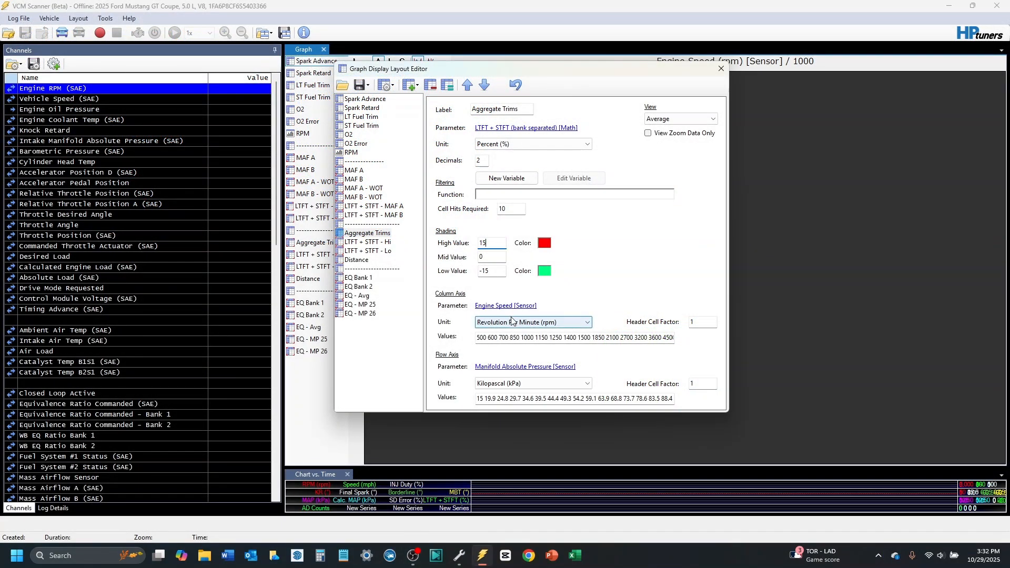
- Return to VCM Scanner and view the general engine RPM parameters available for the Aggregate Trims column axis, without changing the selection
click(520, 310)
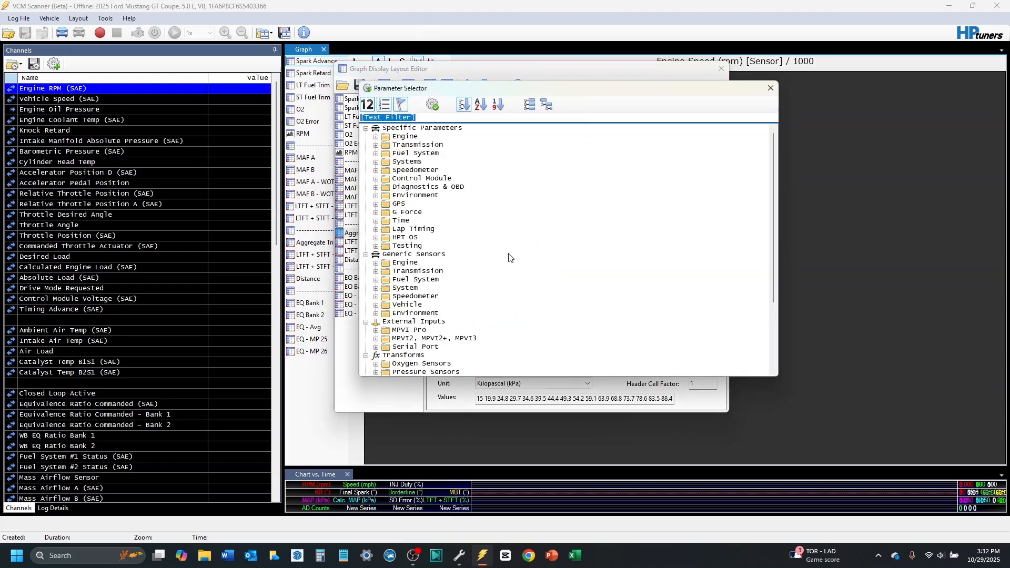
click(376, 136)
click(386, 145)
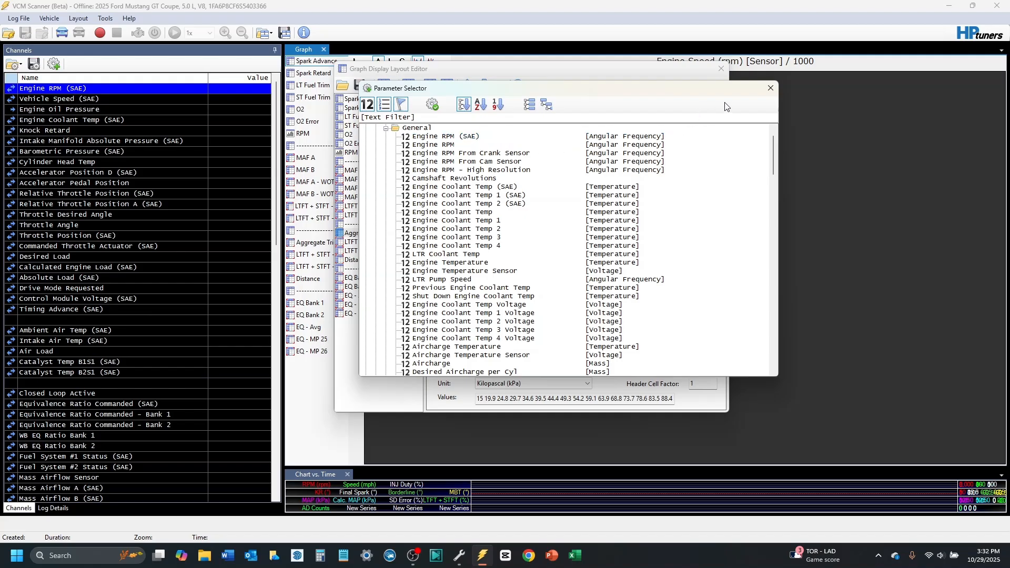
click(770, 93)
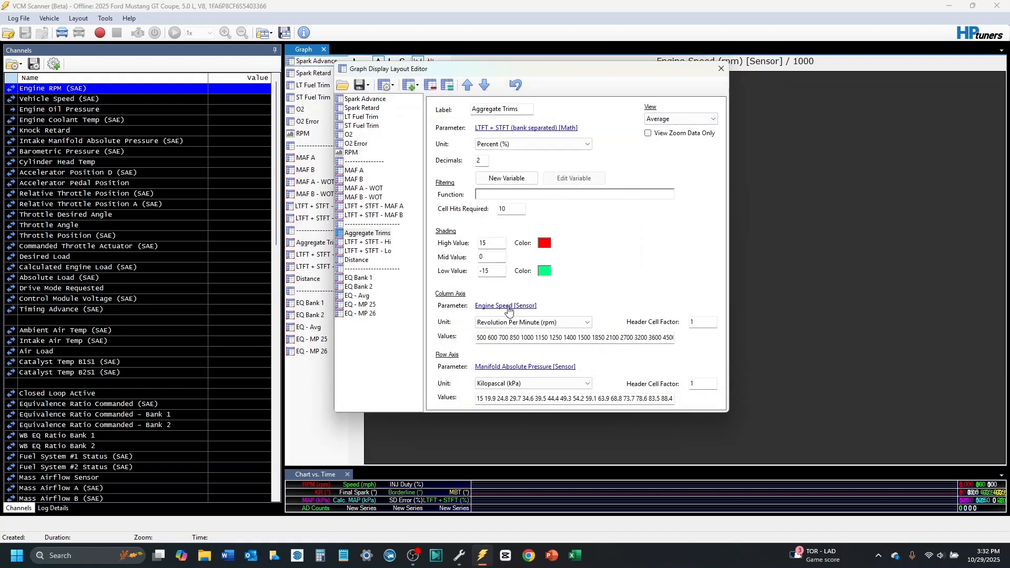
- Keep the Aggregate Trims column axis unit at Revolution Per Minute (rpm) and replace its values with the copied engine speed labels
click(583, 323)
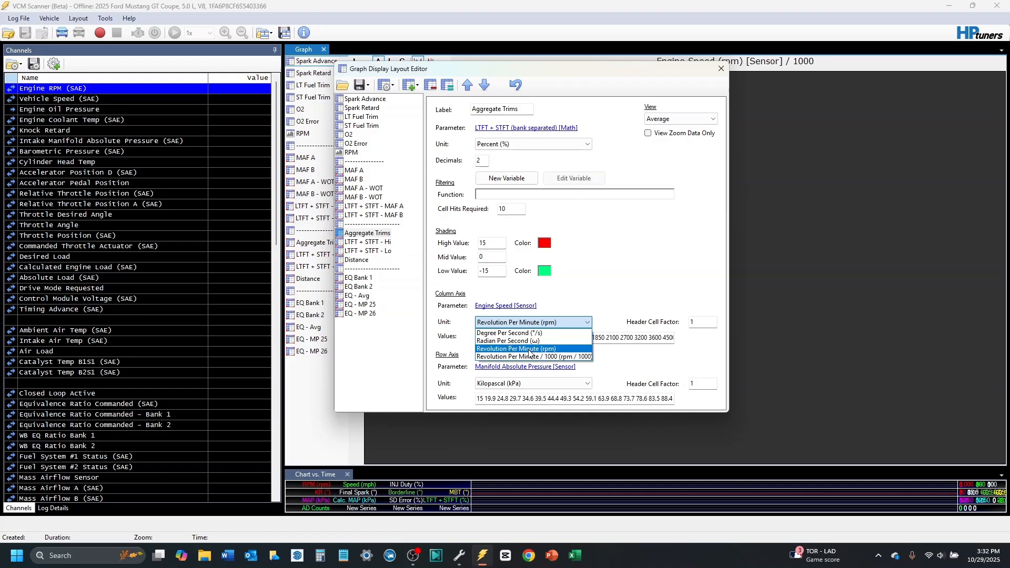
click(529, 349)
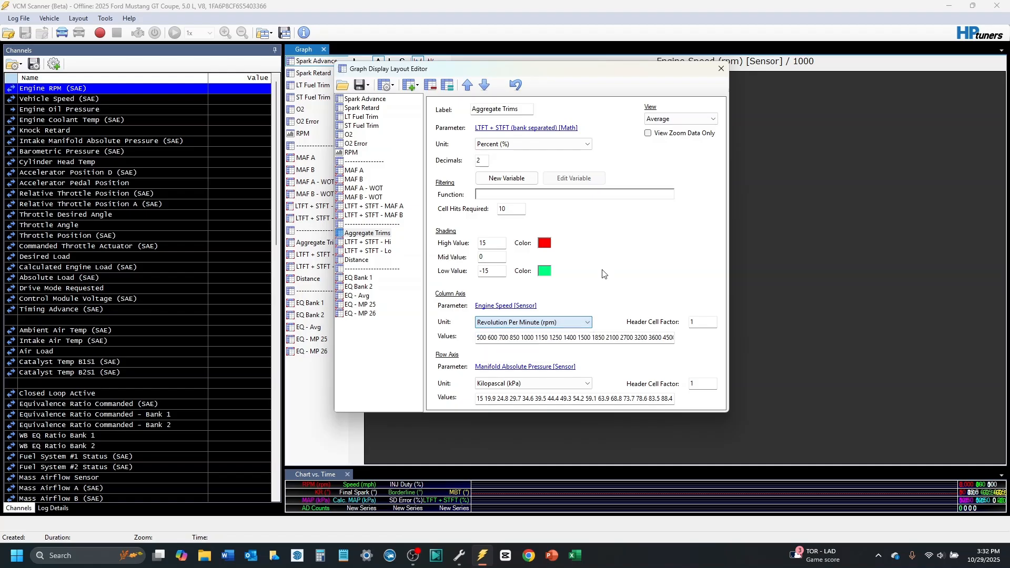
click(521, 337)
key(ctrl+a)
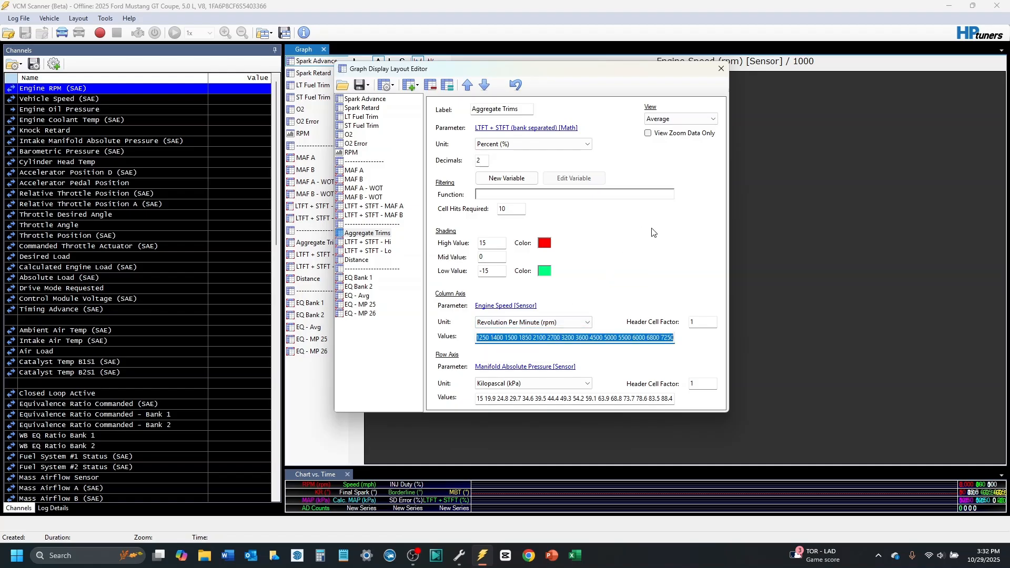
key(BackSpace)
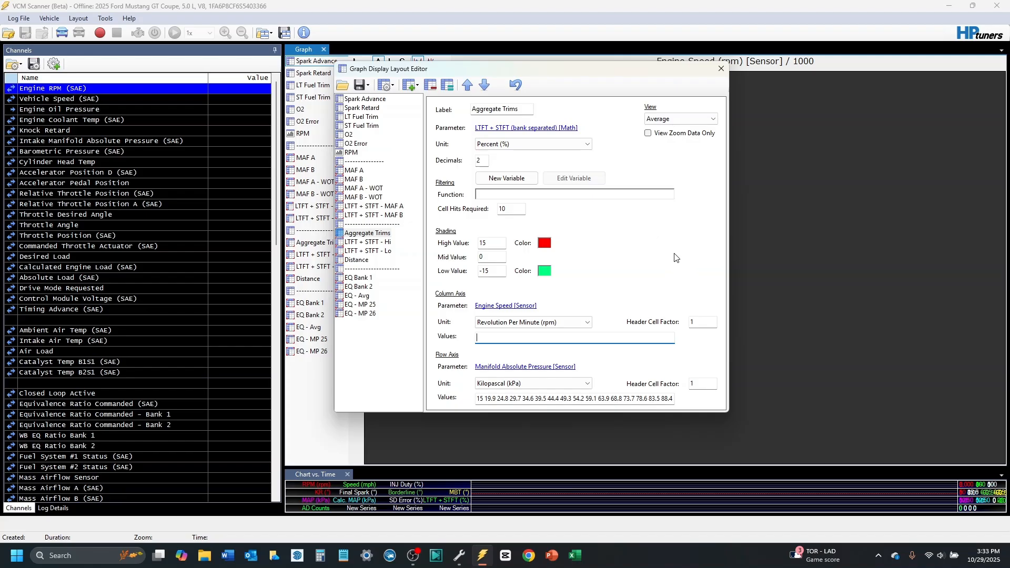
key(ctrl+v)
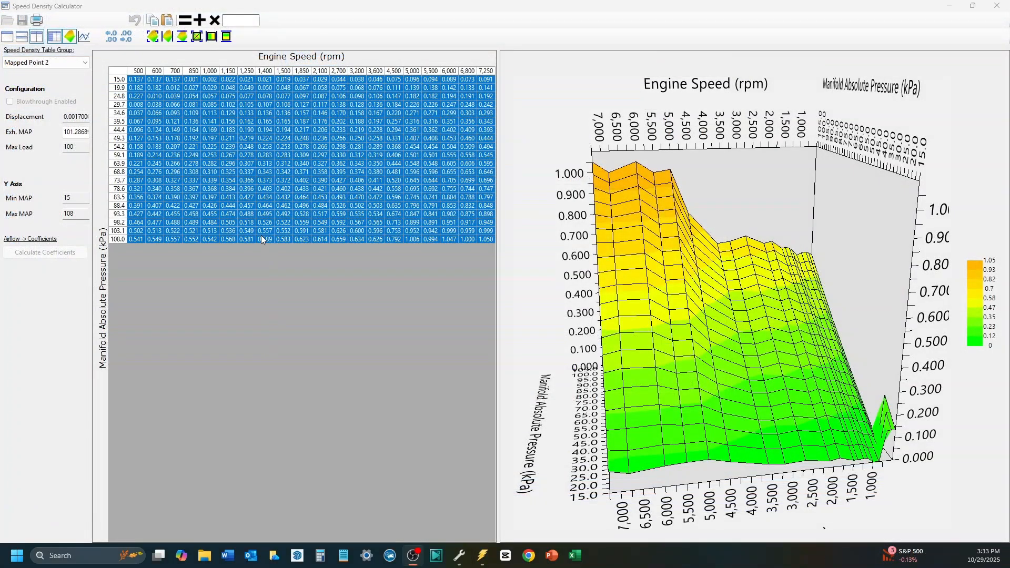
- Switch to the Speed Density Calculator and step through the 15.0 to 29.7 kPa rows of the Mapped Point 2 table
click(261, 236)
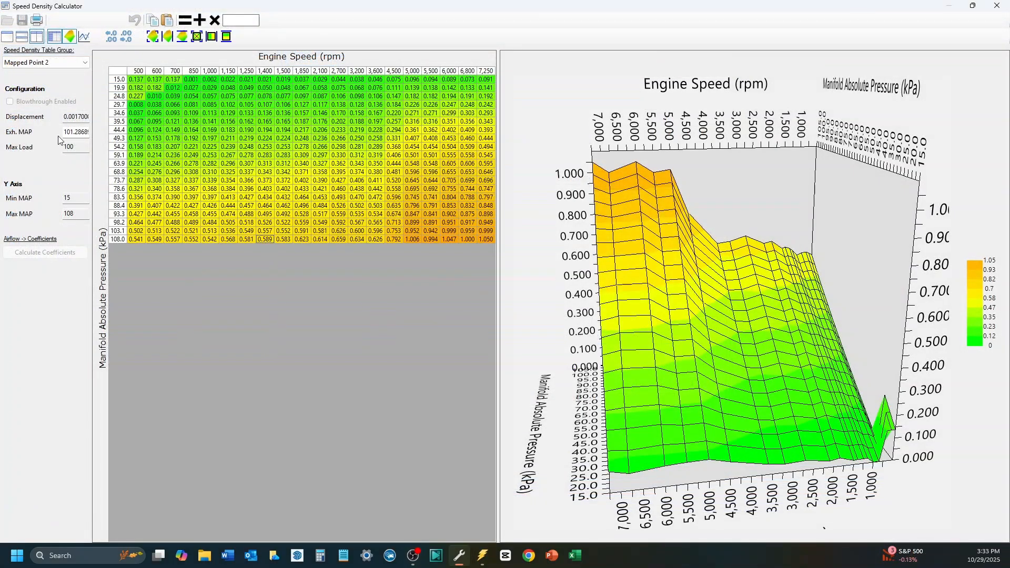
click(122, 80)
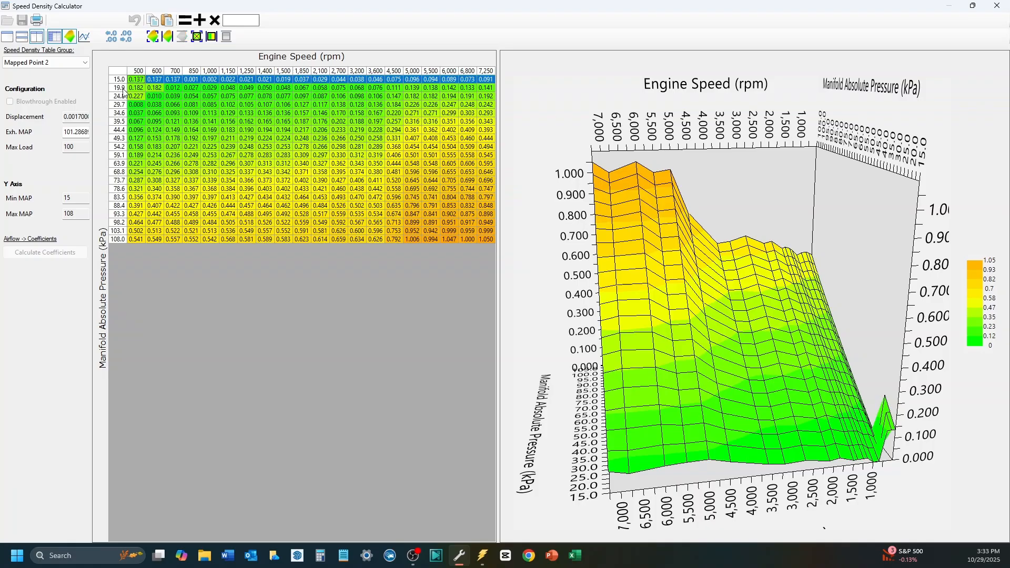
click(124, 88)
click(124, 97)
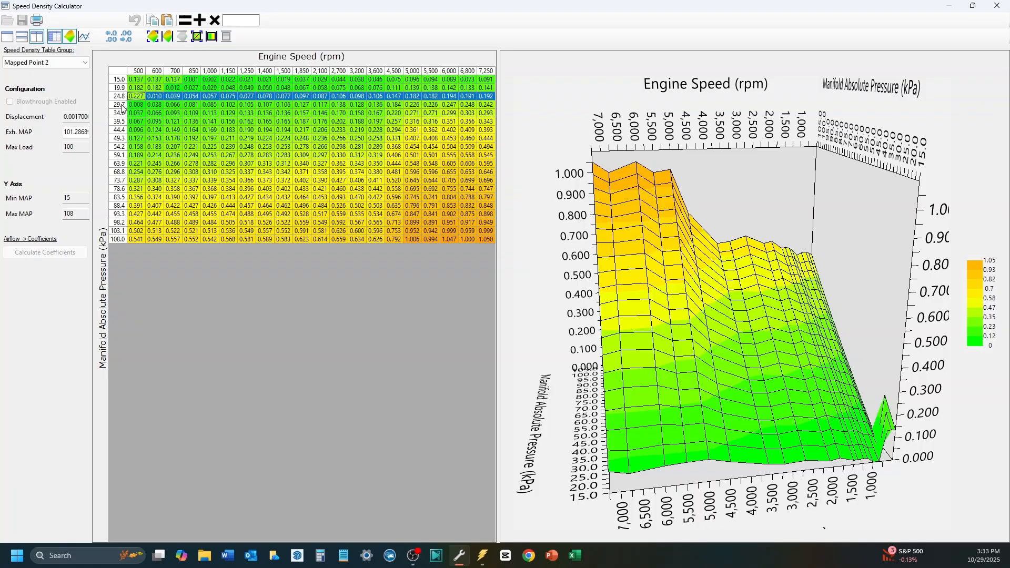
click(122, 105)
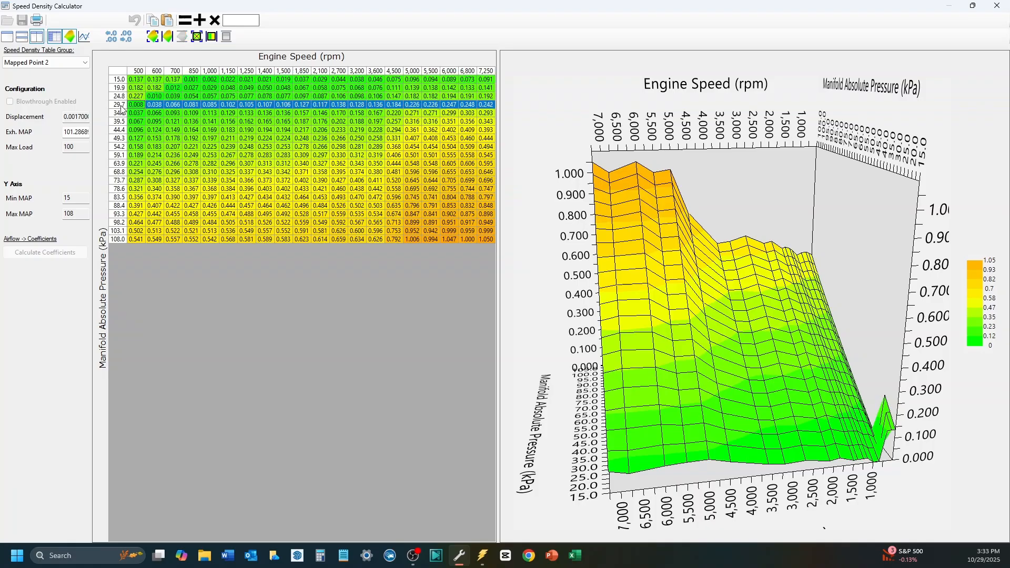
- Copy the manifold absolute pressure row axis labels of the whole Mapped Point 2 table
click(120, 74)
right_click(120, 75)
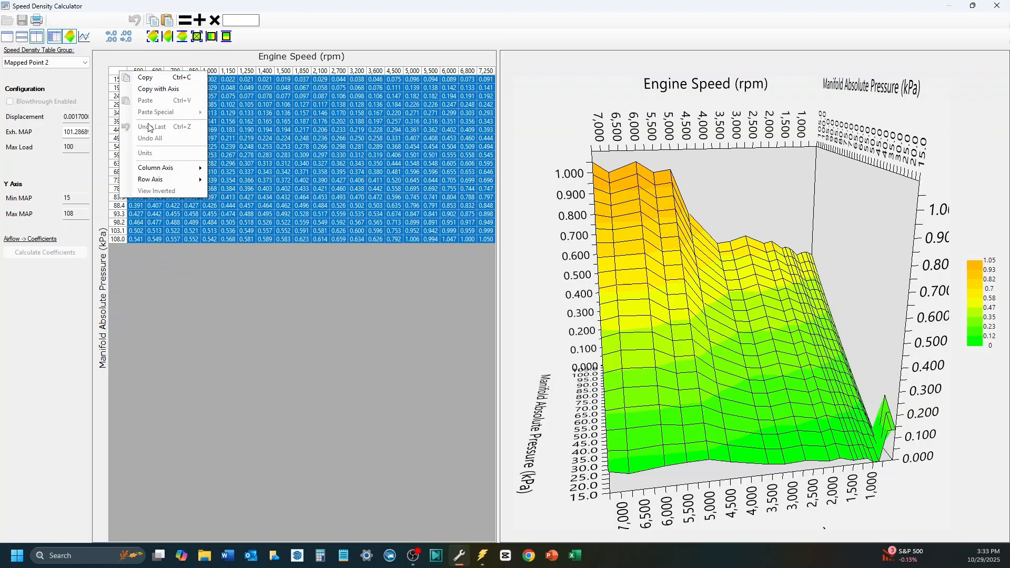
mouse_move(157, 180)
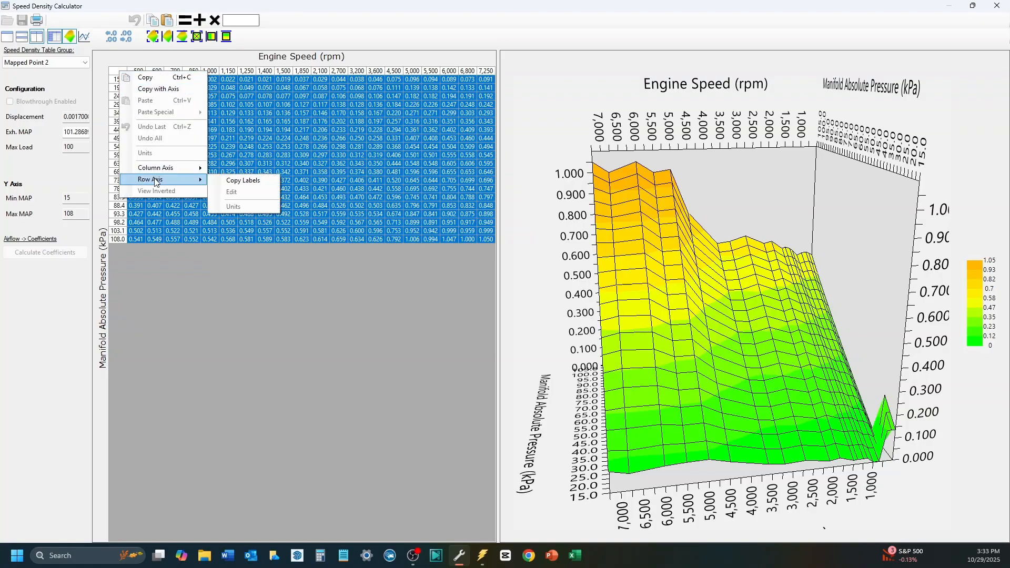
click(234, 180)
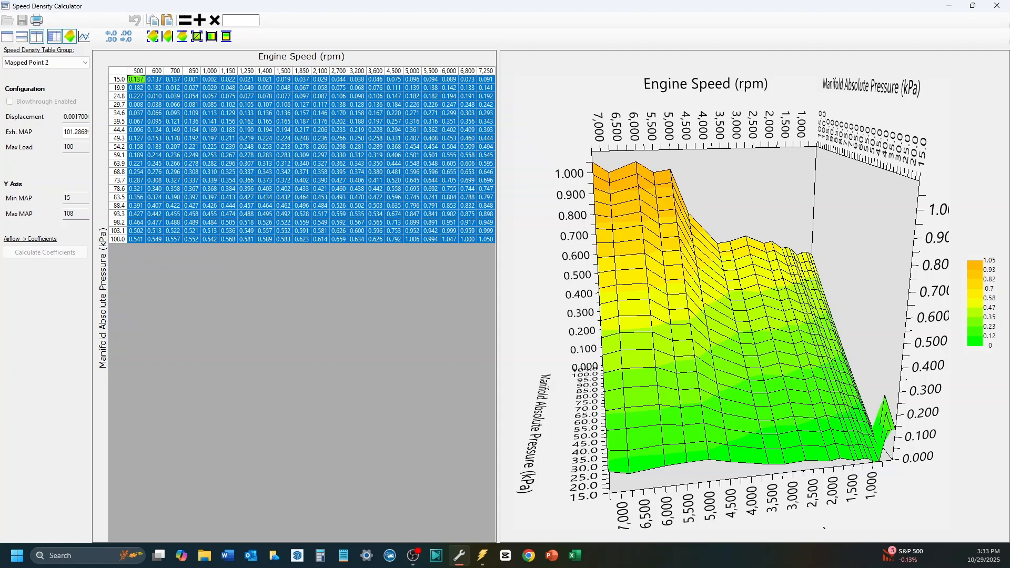
- Return to VCM Scanner and view the manifold pressure parameters available for the Aggregate Trims row axis, without changing the assigned parameter
key(alt+Tab)
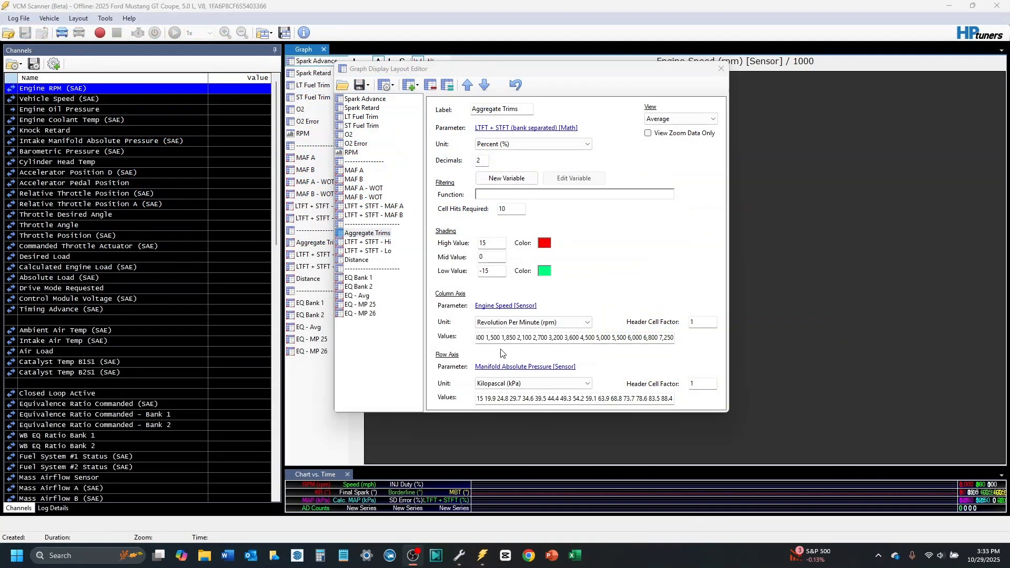
click(525, 367)
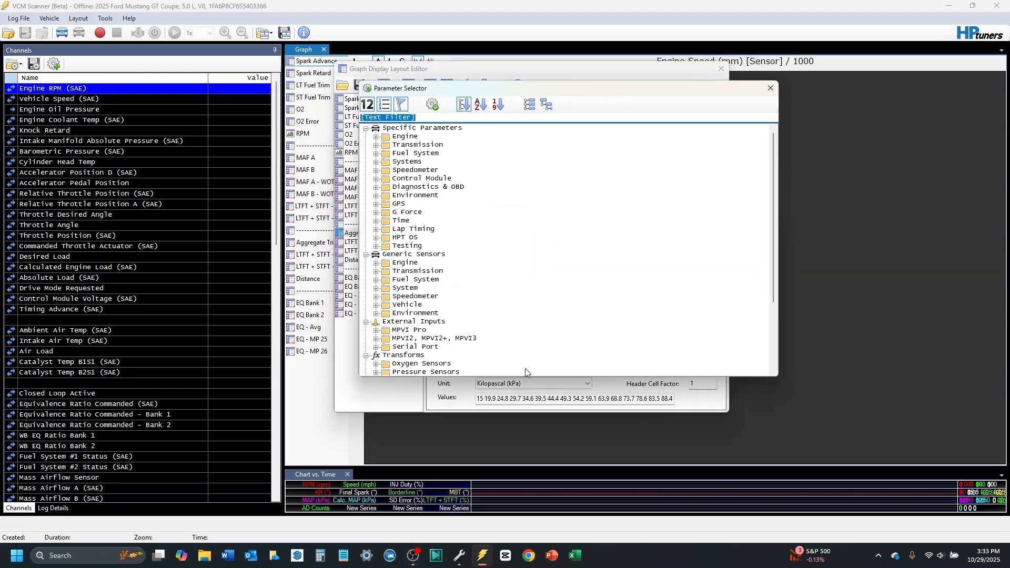
click(376, 136)
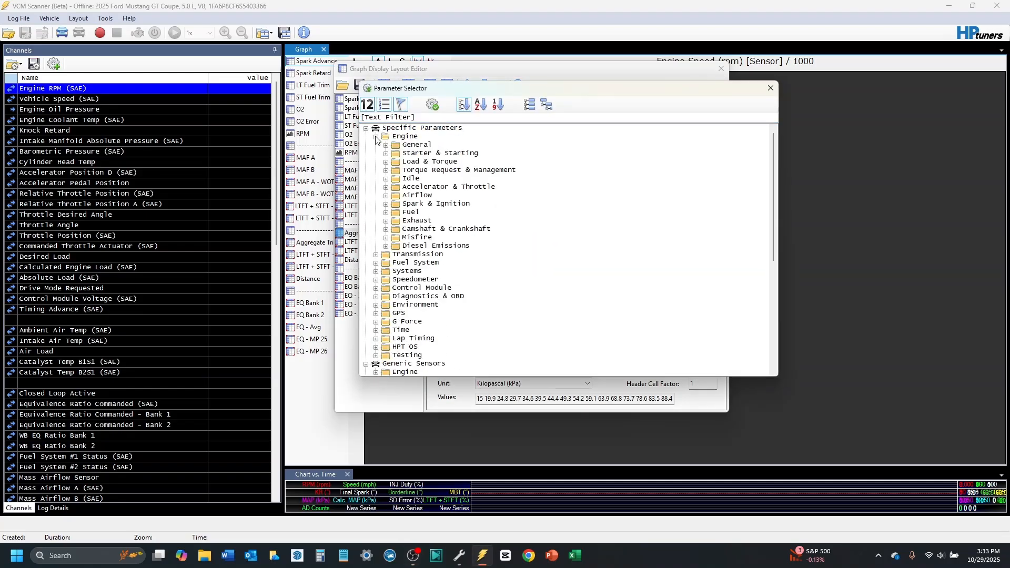
click(386, 195)
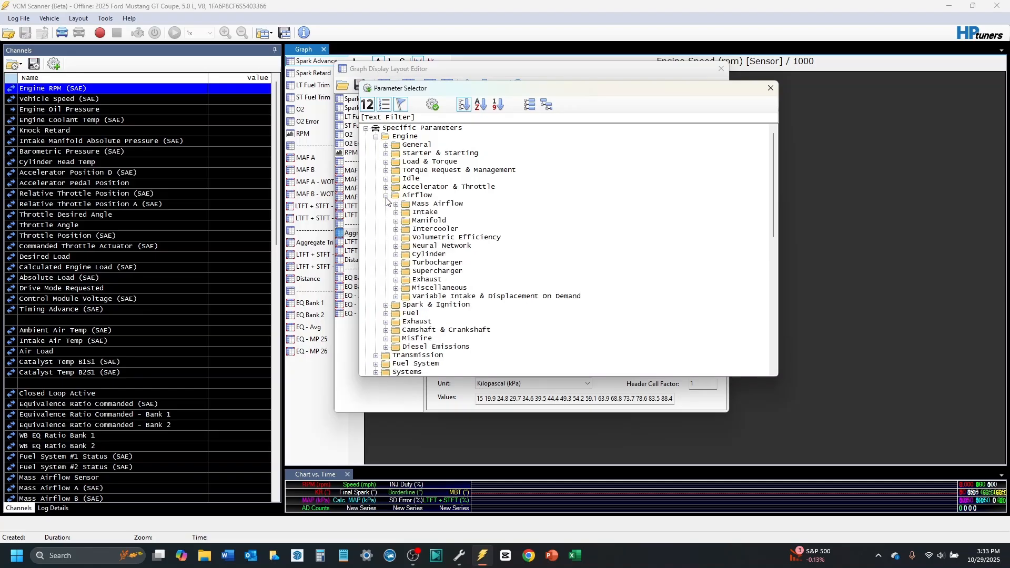
click(397, 221)
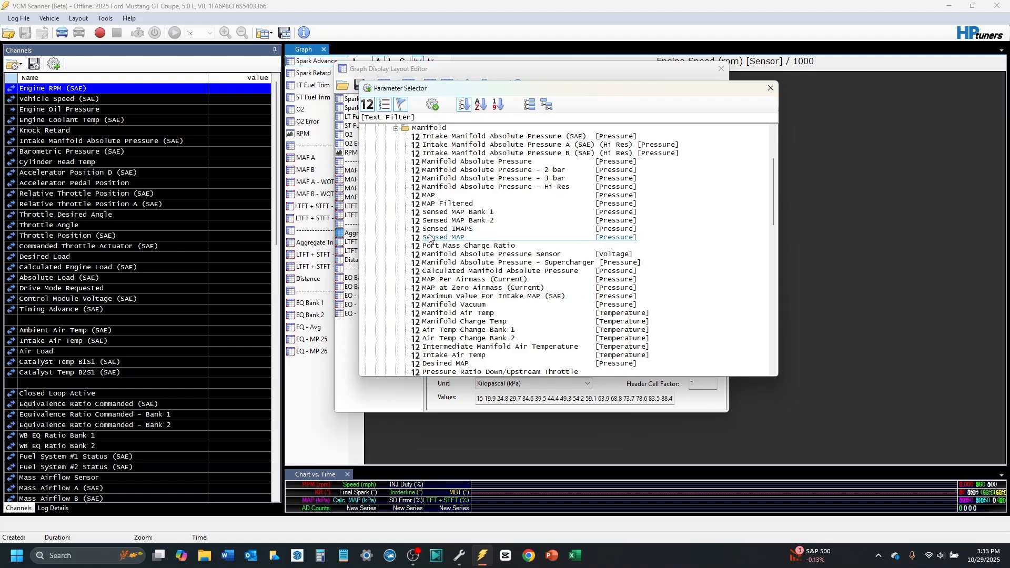
scroll(577, 229, up, 1)
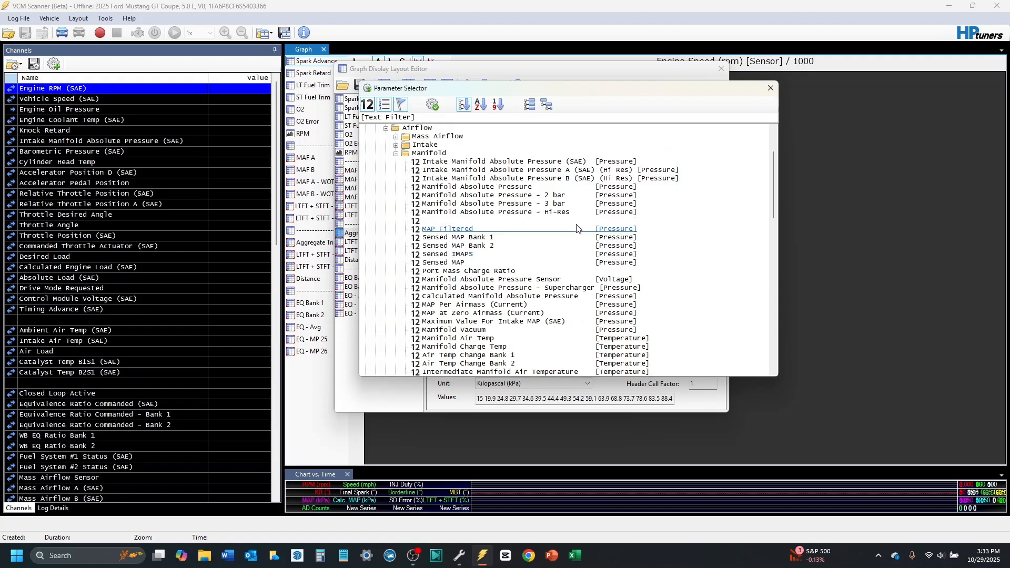
click(524, 163)
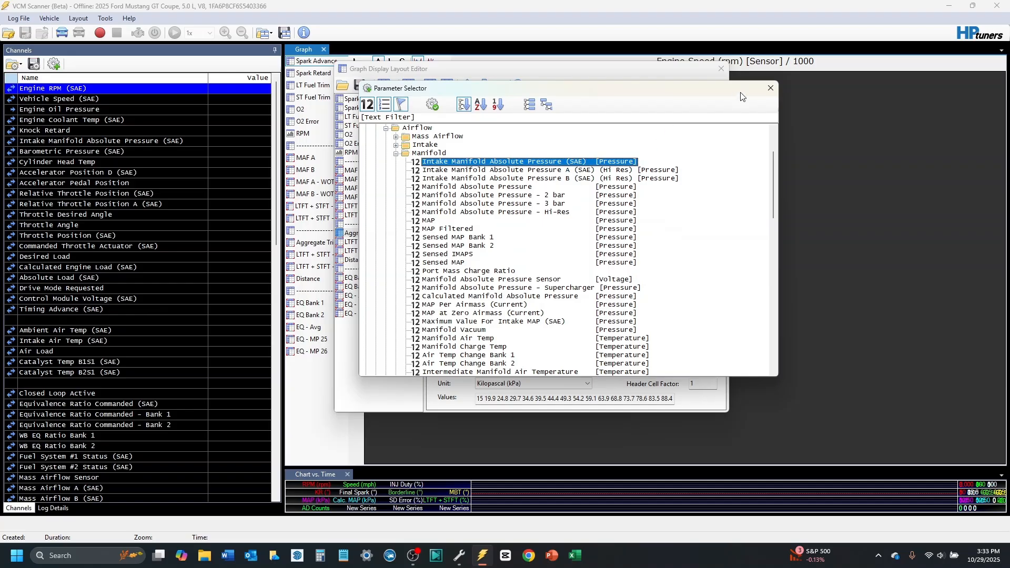
click(771, 88)
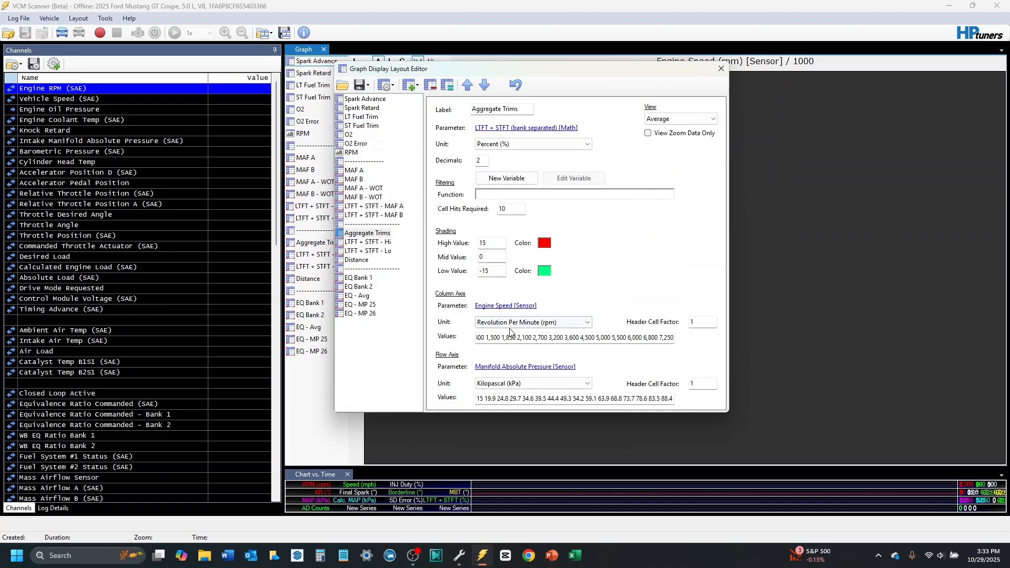
- Keep the row axis unit at Kilopascal (kPa), replace its values with the copied pressure labels, and close the graph layout editor
click(588, 387)
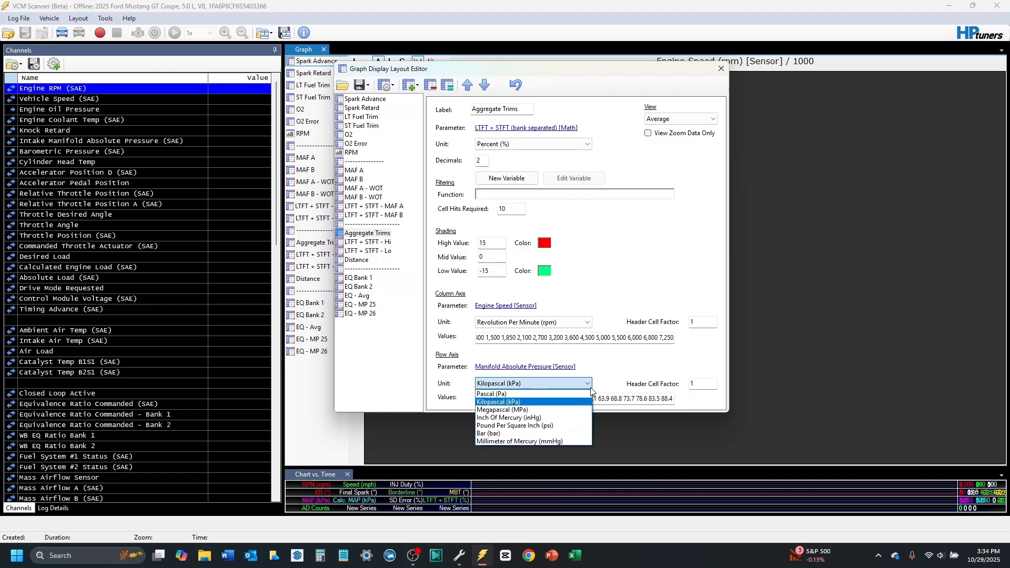
click(513, 401)
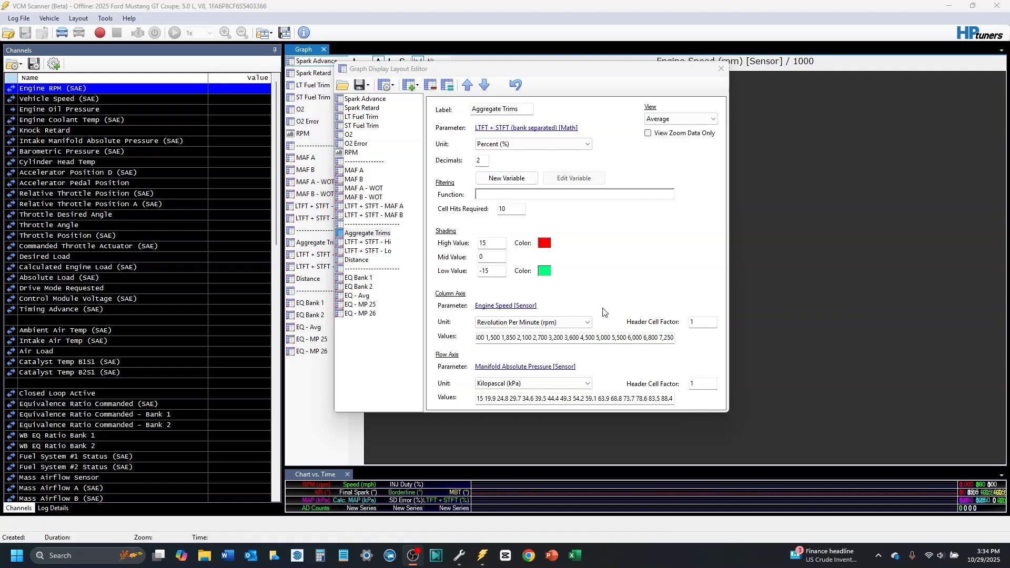
click(518, 399)
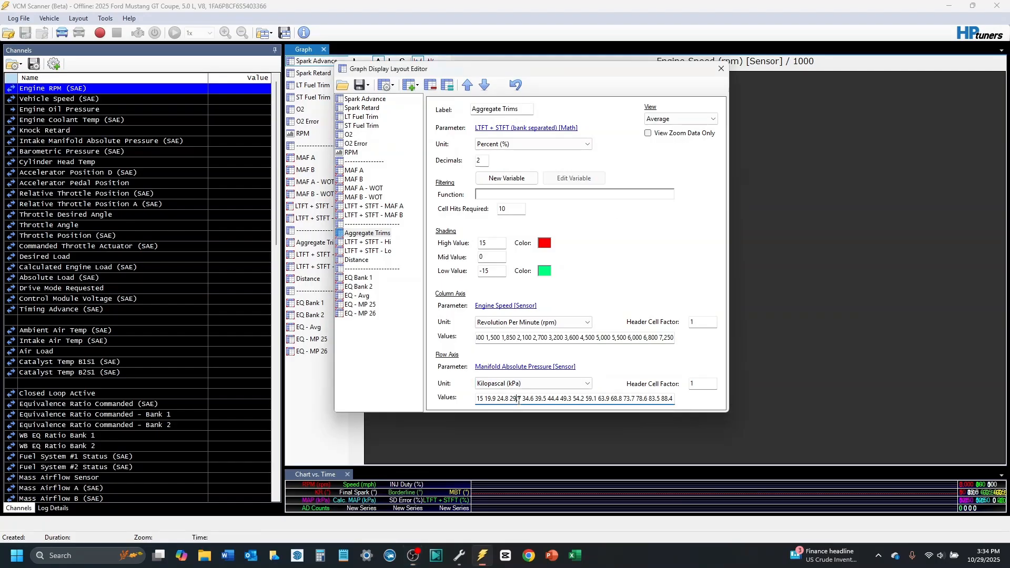
key(ctrl+a)
key(BackSpace)
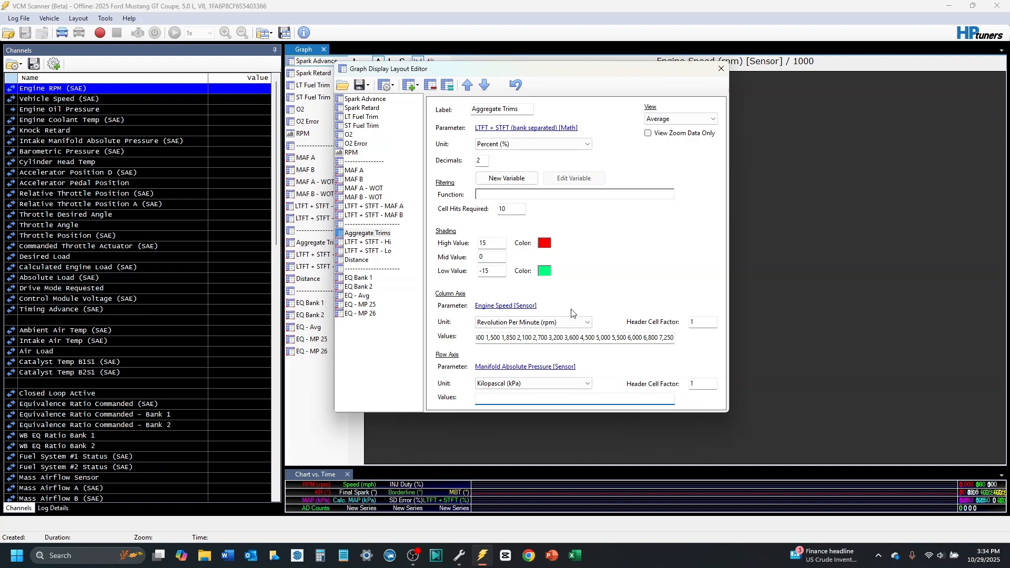
key(ctrl+v)
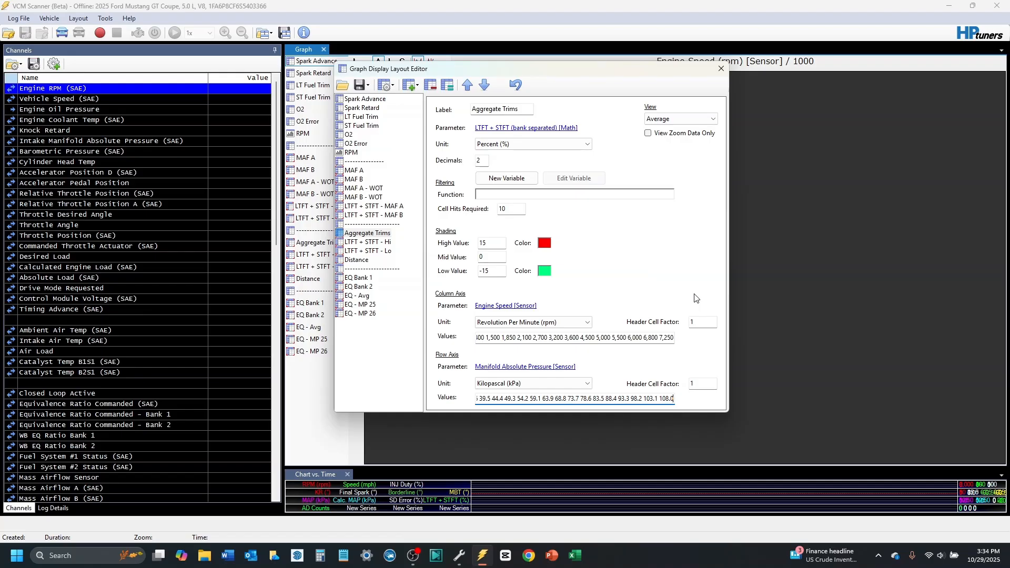
click(722, 68)
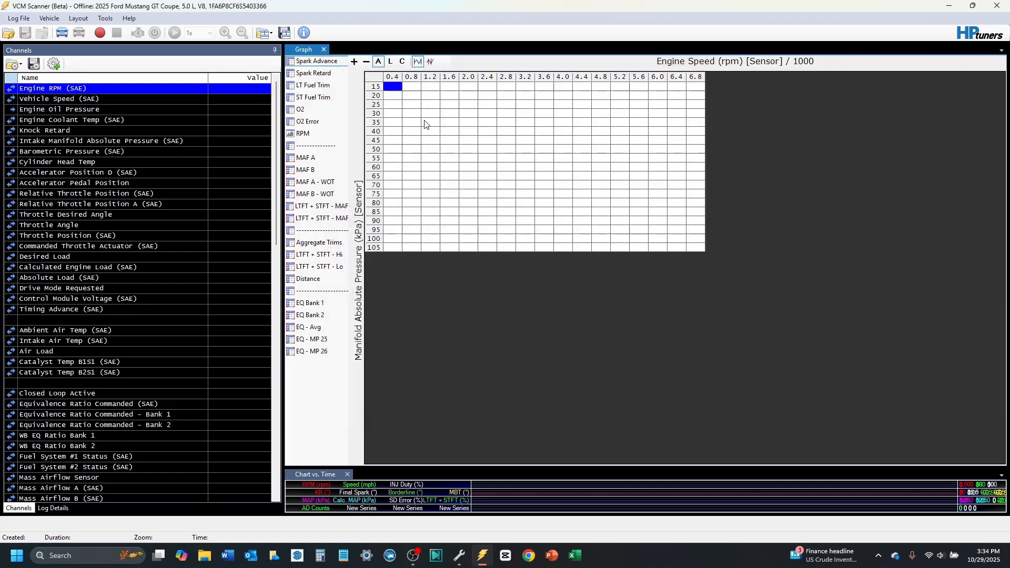
click(427, 106)
drag(450, 104, 490, 159)
click(471, 148)
click(521, 174)
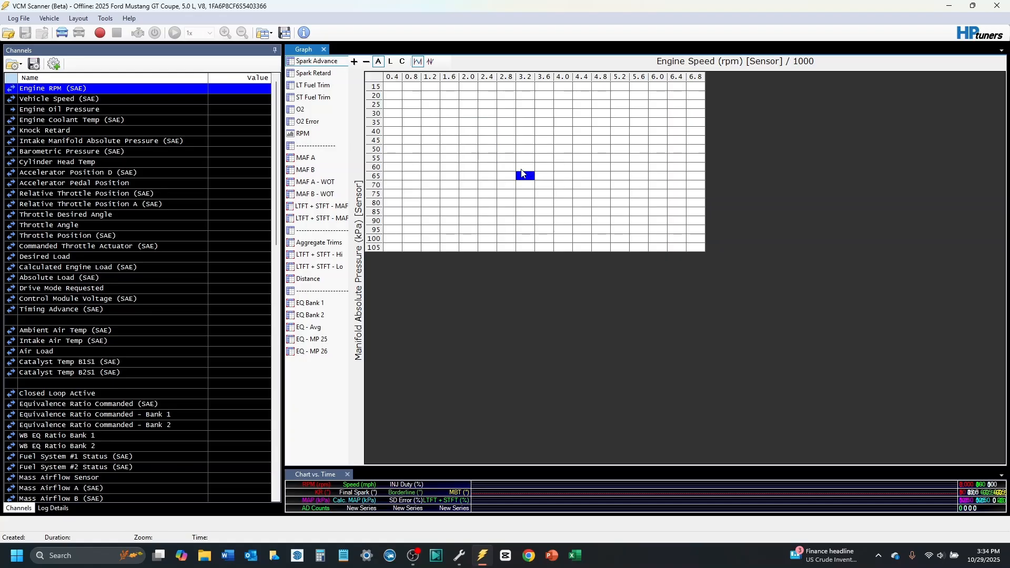
click(411, 160)
click(659, 114)
click(589, 178)
drag(473, 102, 644, 226)
click(587, 167)
- Reopen the graph layout editor and examine the filter functions of the LTFT + STFT - Hi and LTFT + STFT - Lo graphs
right_click(323, 255)
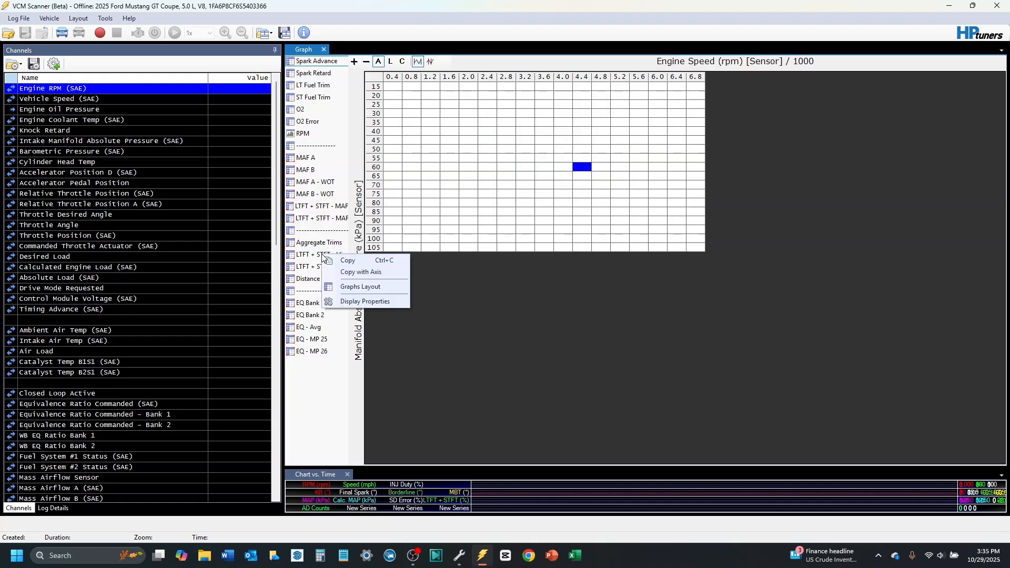
click(358, 288)
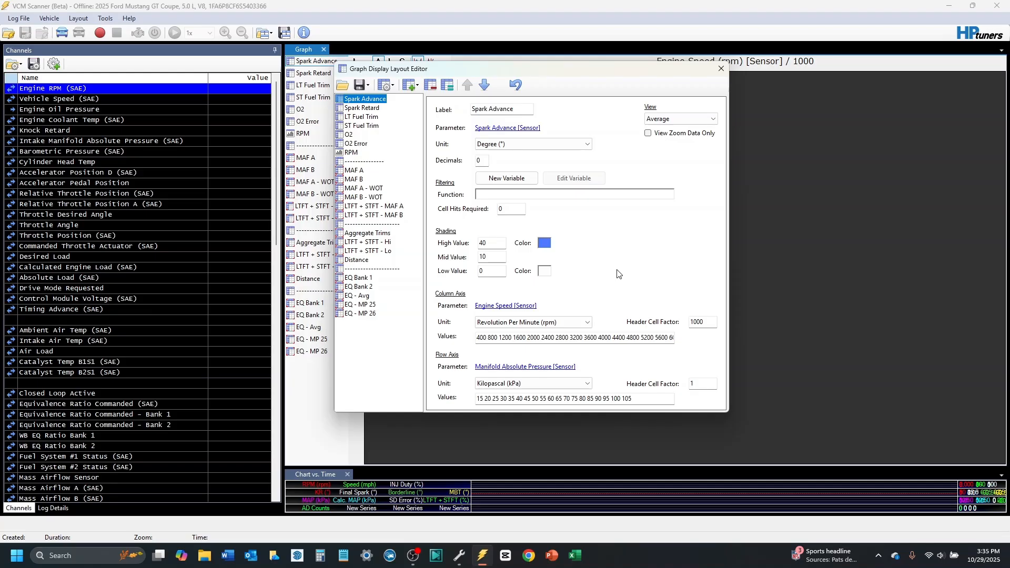
click(373, 243)
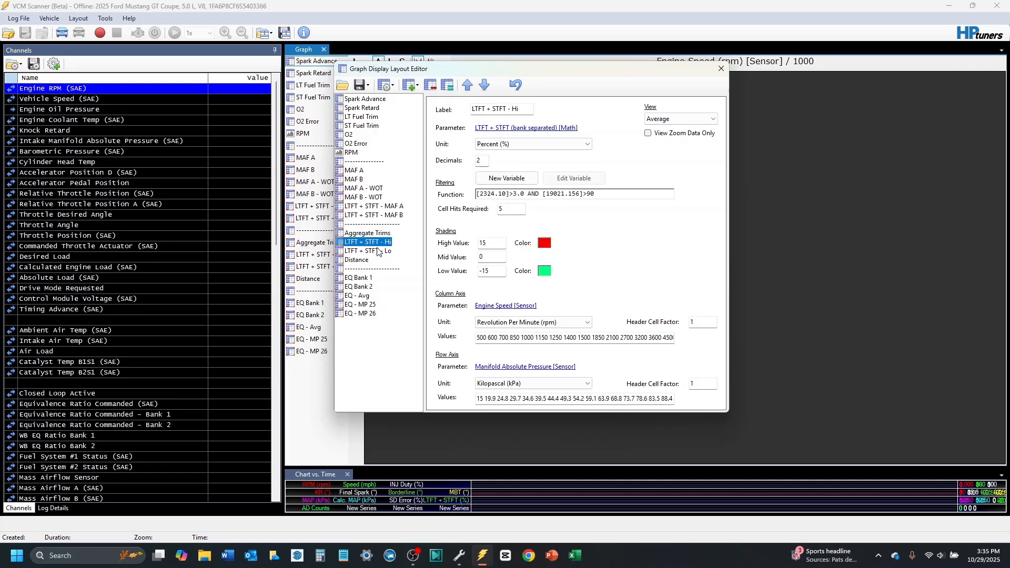
click(380, 252)
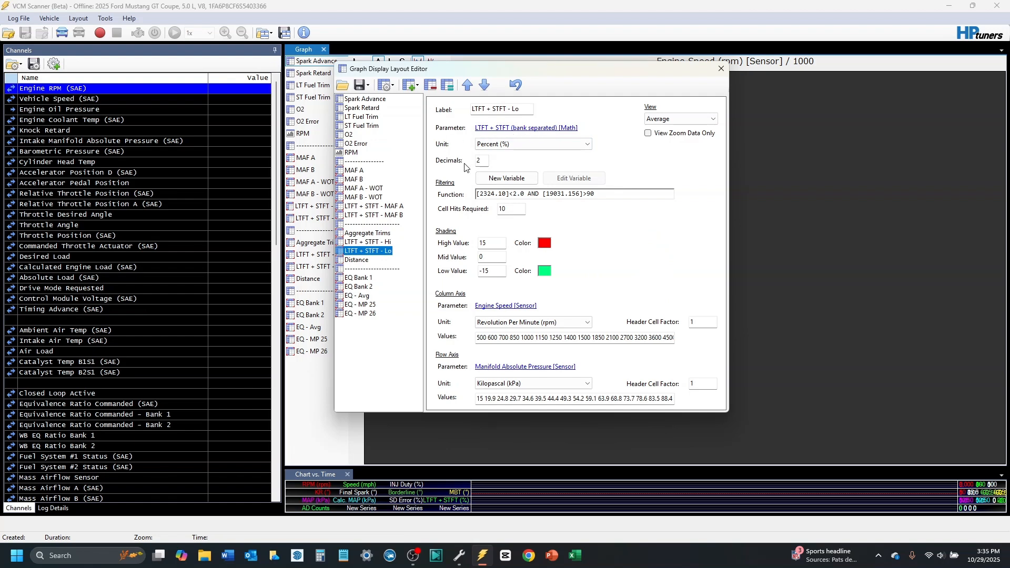
- Open the first variable in the LTFT + STFT - Lo filter function and search its available parameters for "IMRC"
click(496, 193)
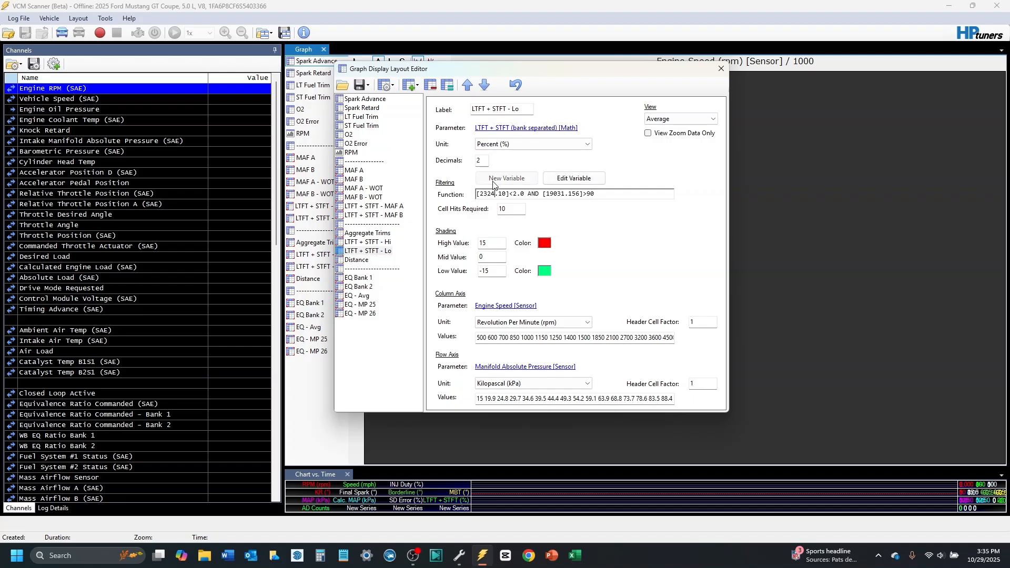
click(568, 179)
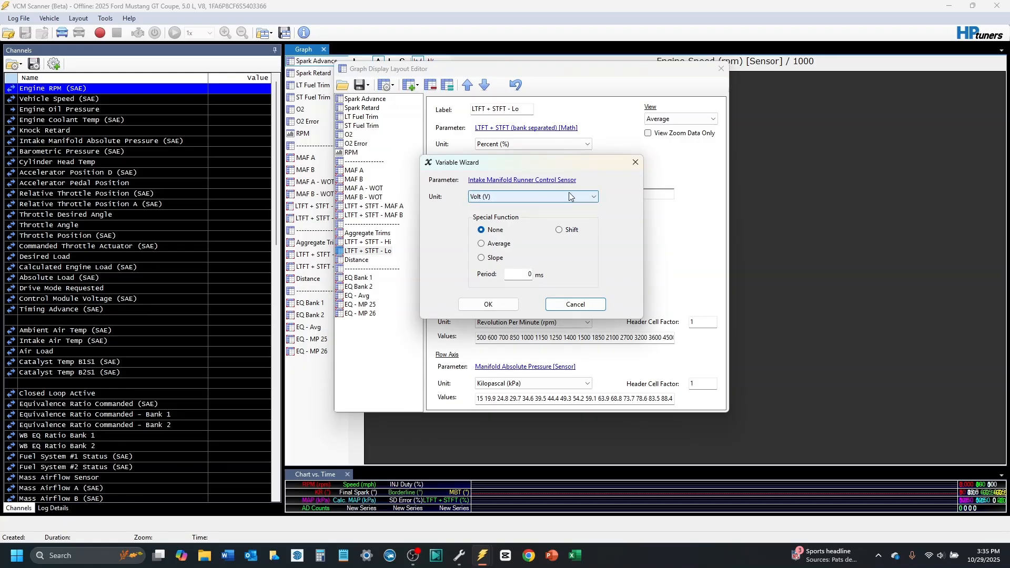
click(552, 180)
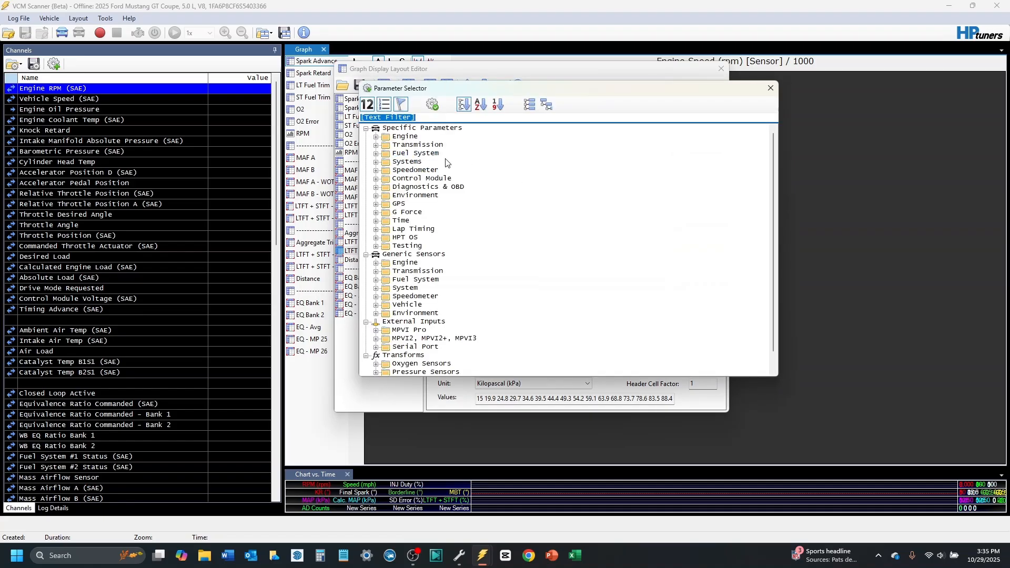
click(362, 117)
text(IMRC)
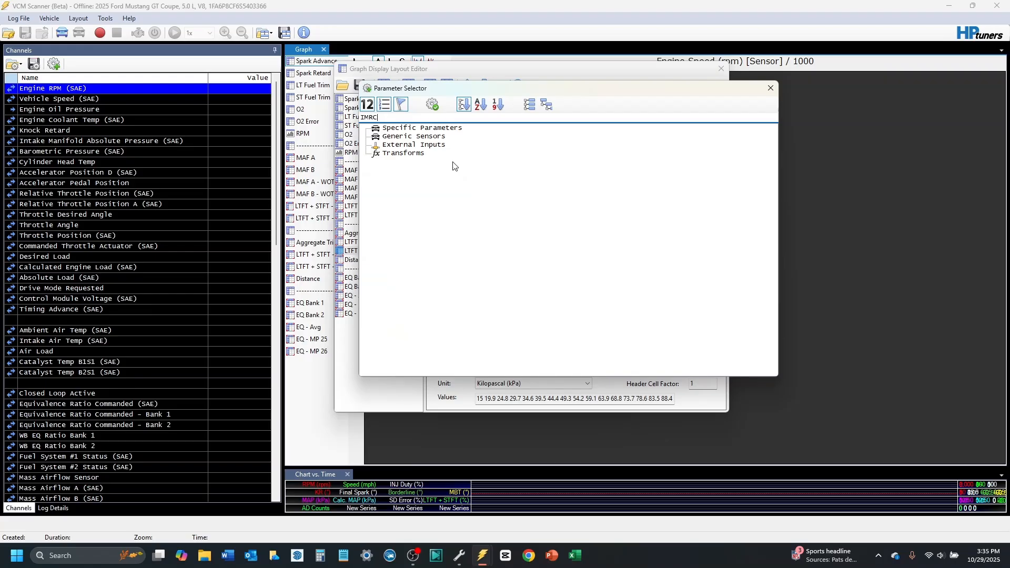
- Search the parameter list for "Intake manifold", view the runner control sensor entries, and close the variable keeping Intake Manifold Runner Control Sensor in volts
key(BackSpace)
key(BackSpace)
key(BackSpace)
key(BackSpace)
text(In)
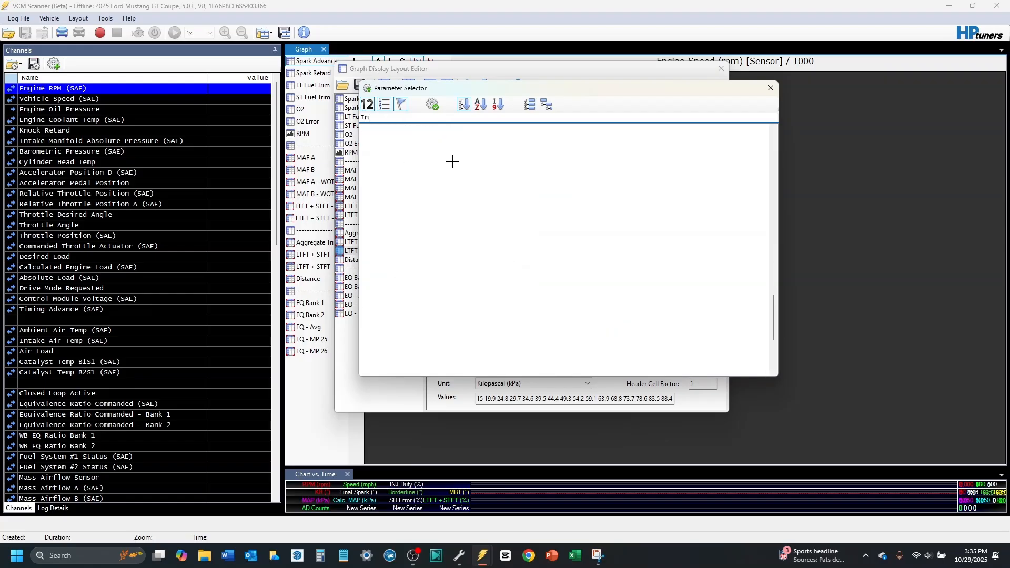
key(BackSpace)
text(MRC)
key(super+shift+s)
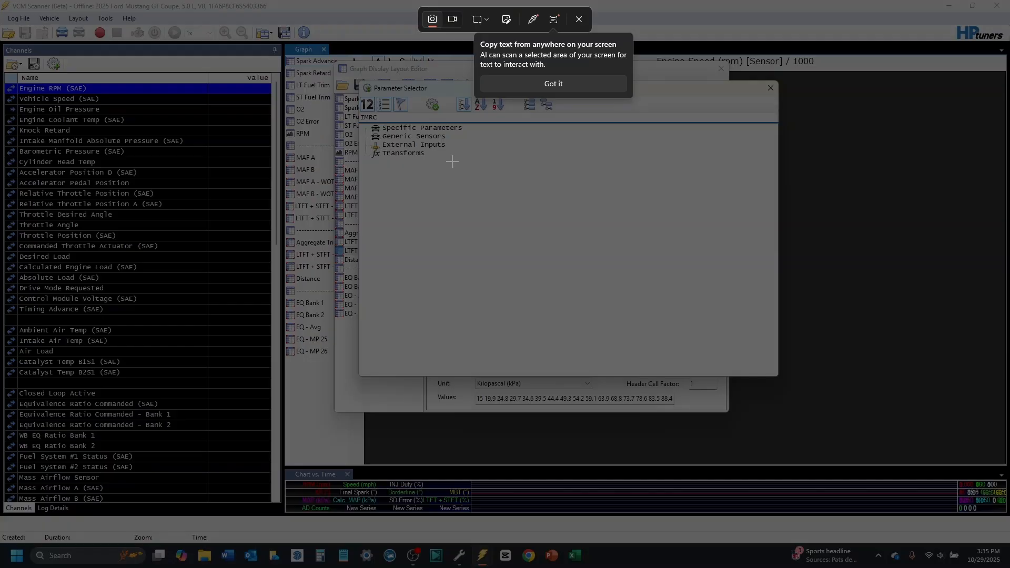
click(501, 84)
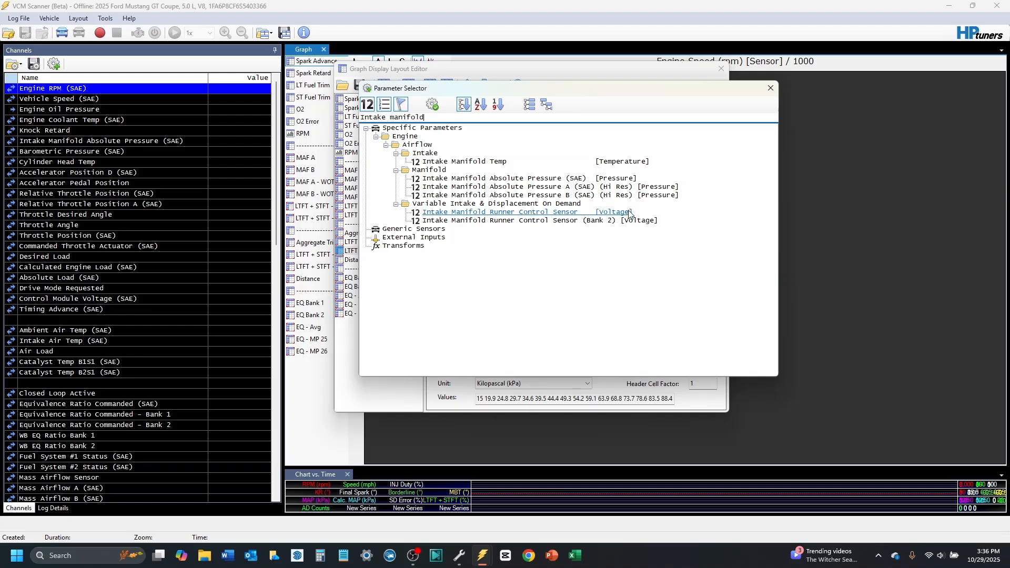
click(769, 91)
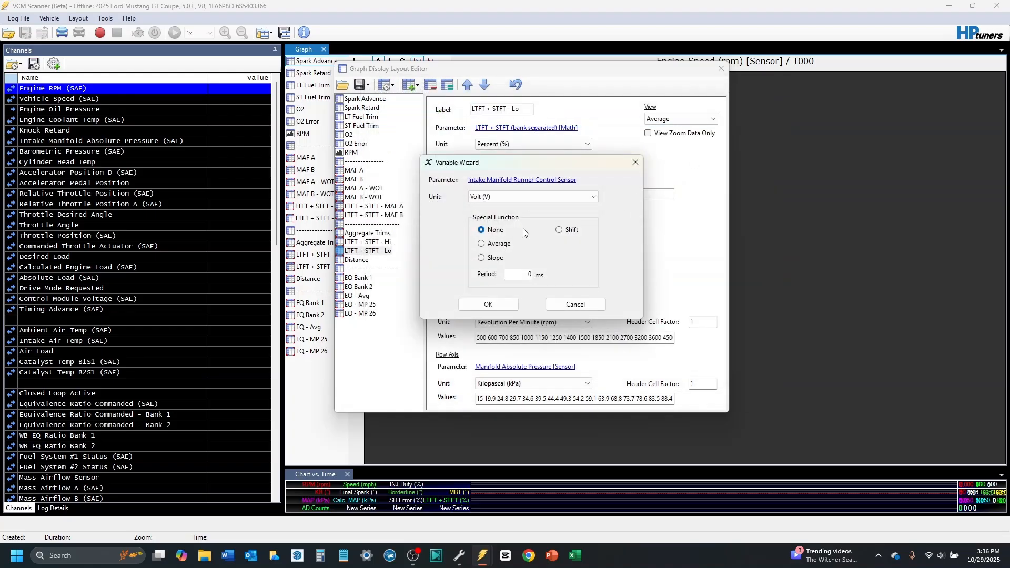
click(490, 310)
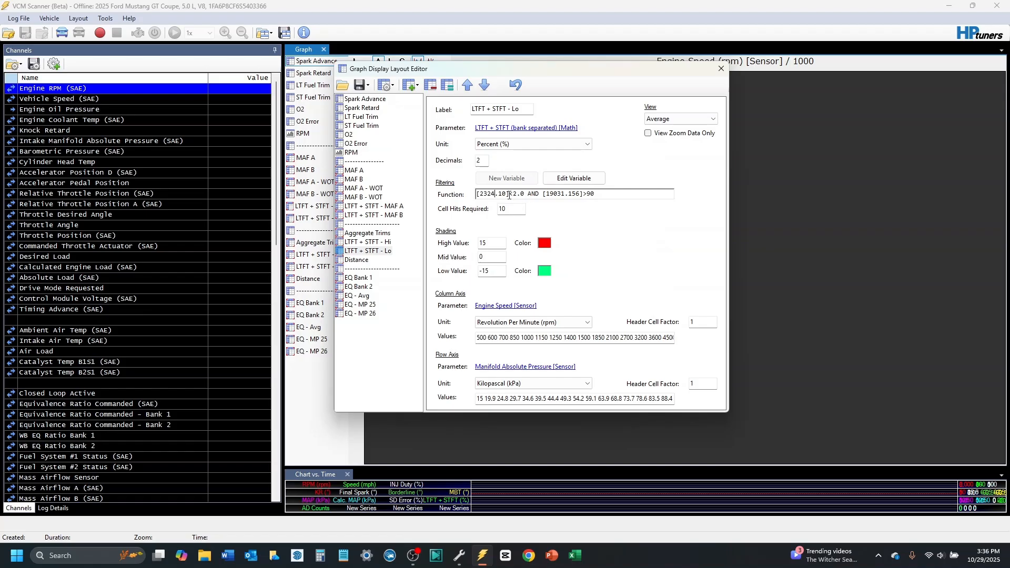
- View the second variable in the LTFT + STFT - Lo filter function without changing it, and close the graph layout editor
click(512, 195)
click(559, 195)
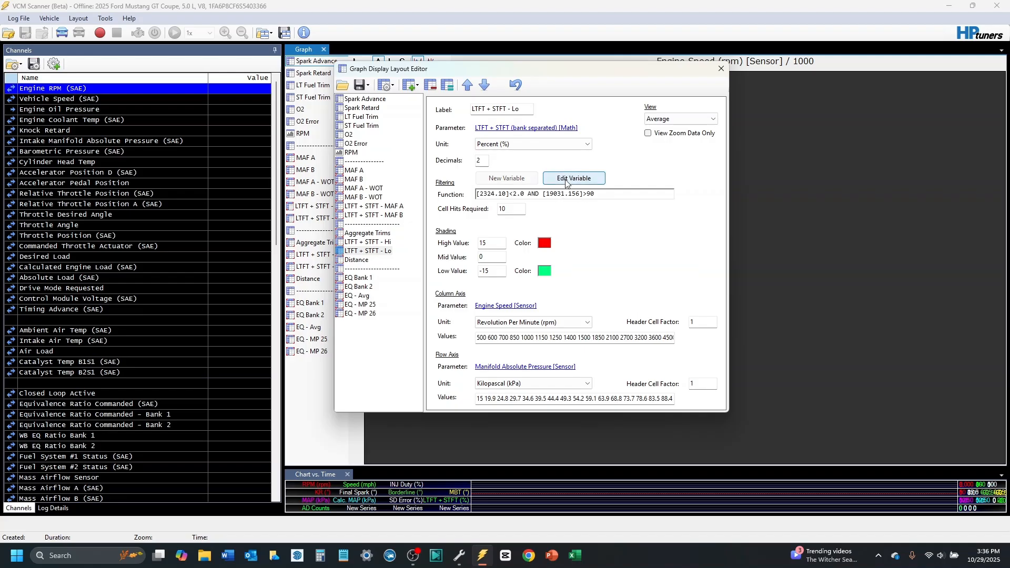
click(566, 180)
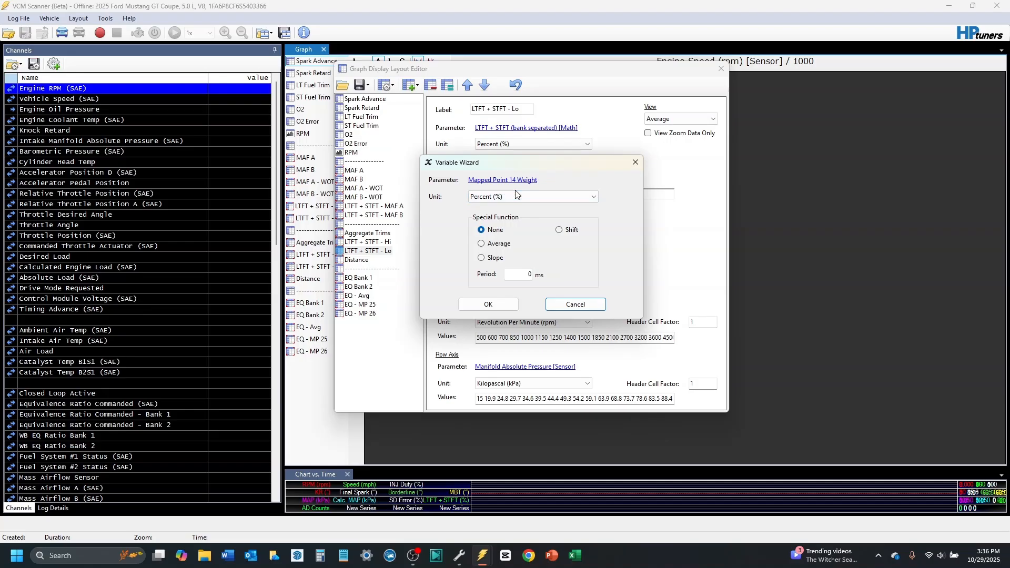
click(577, 305)
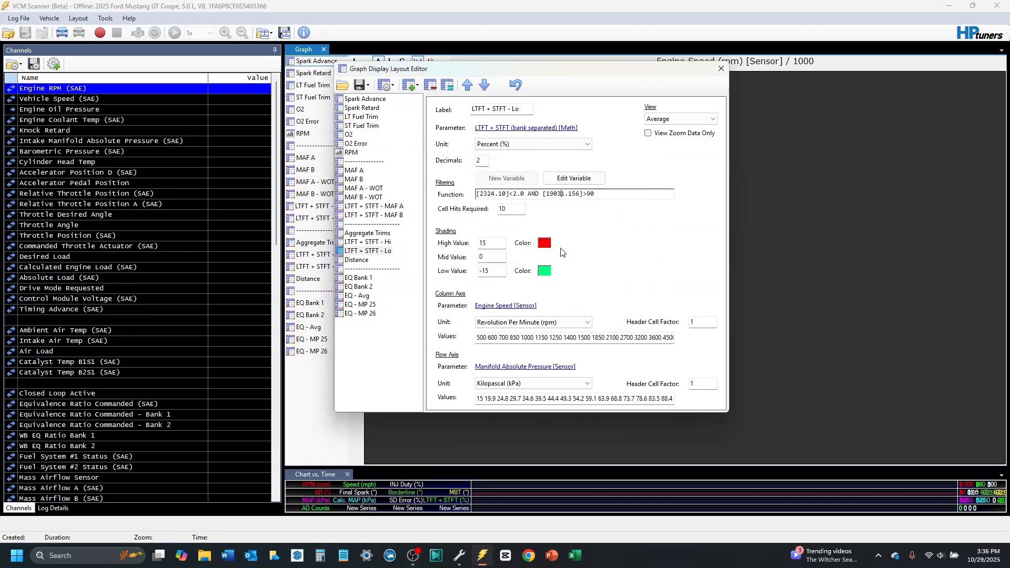
click(722, 69)
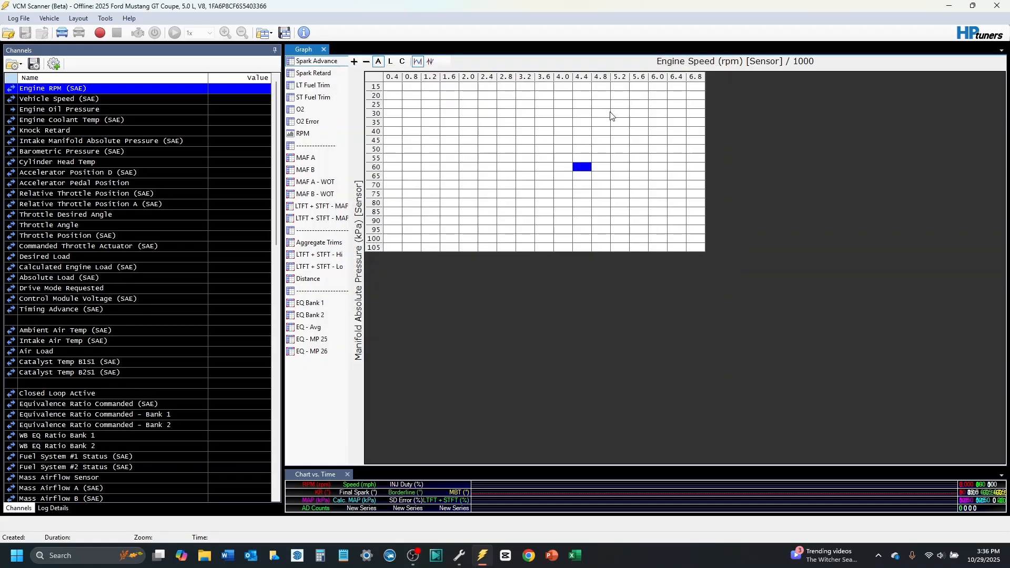
- Examine the general engine, throttle, load and temperature channels in the channel list, down to the closed-loop fueling group
click(136, 184)
click(58, 102)
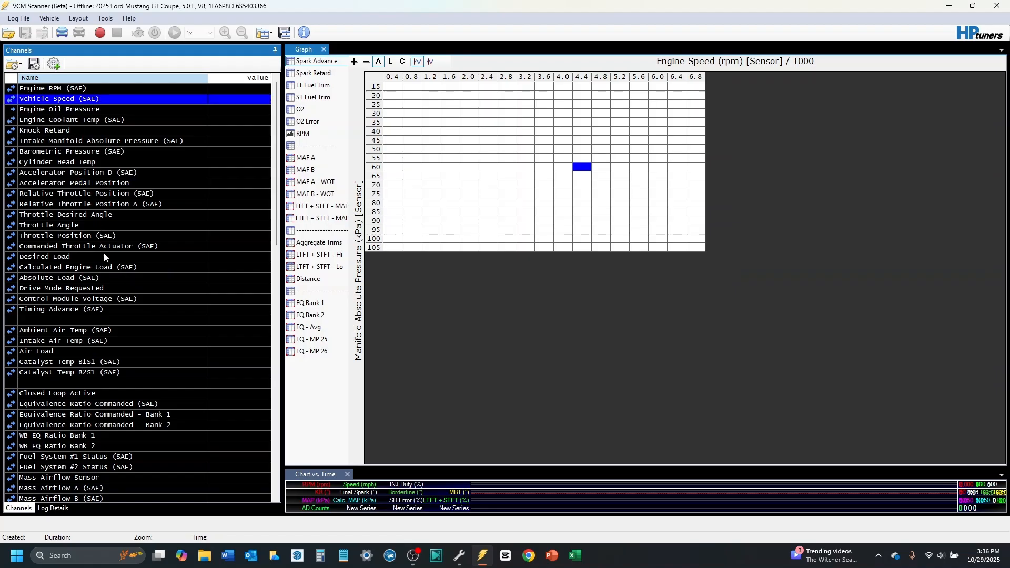
scroll(103, 254, down, 1)
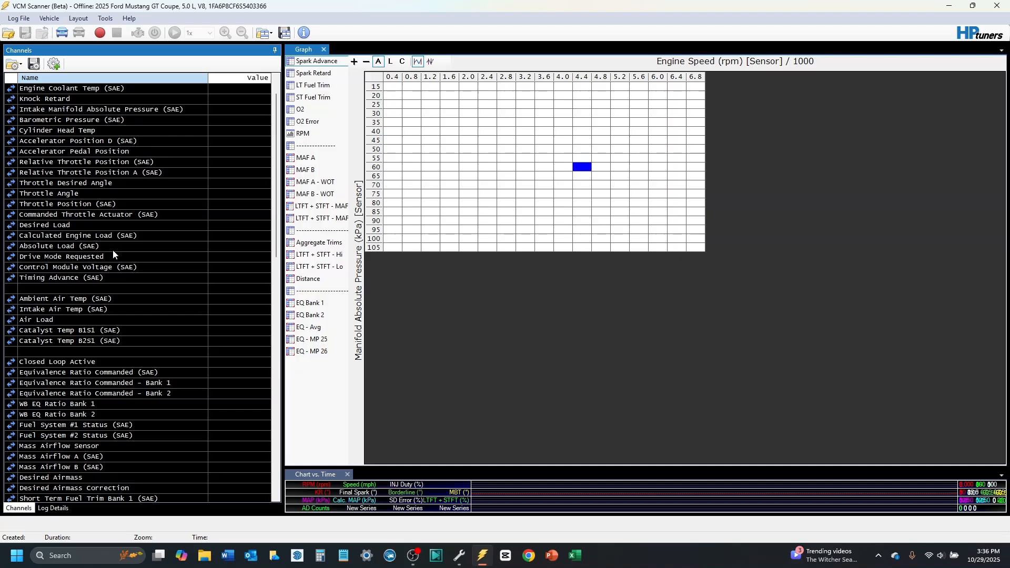
scroll(124, 256, down, 3)
scroll(124, 256, down, 2)
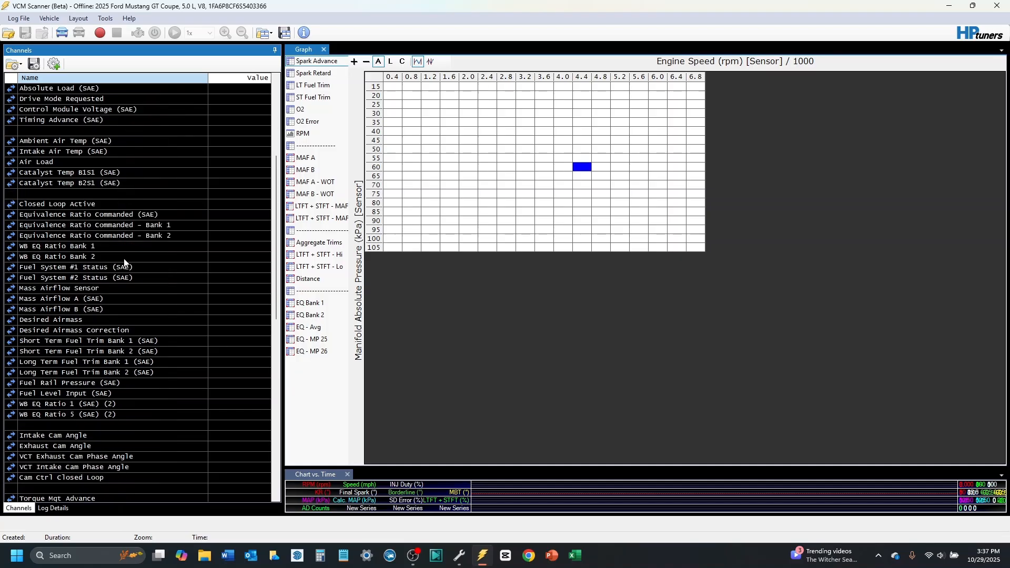
scroll(85, 276, up, 4)
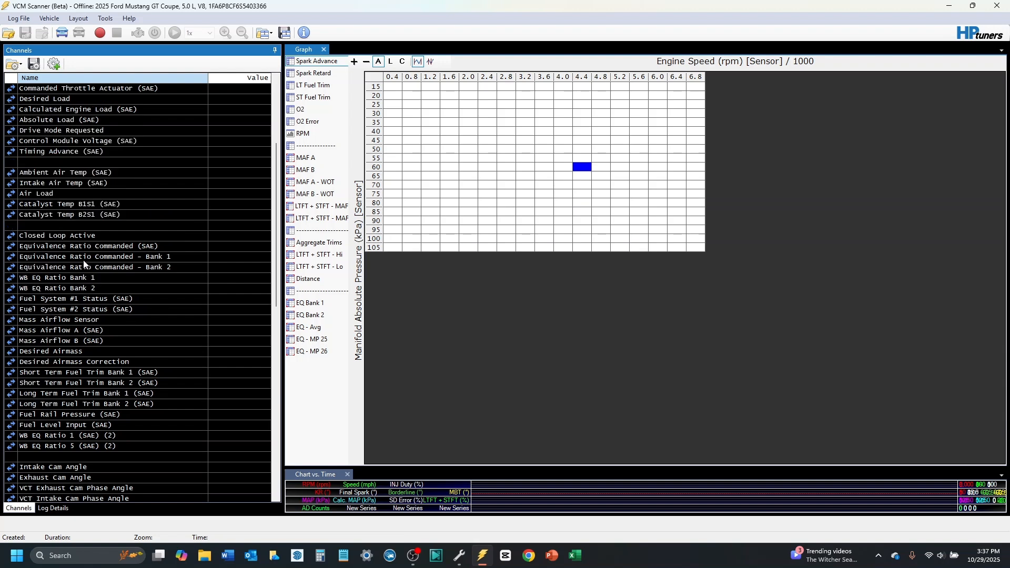
scroll(85, 276, up, 2)
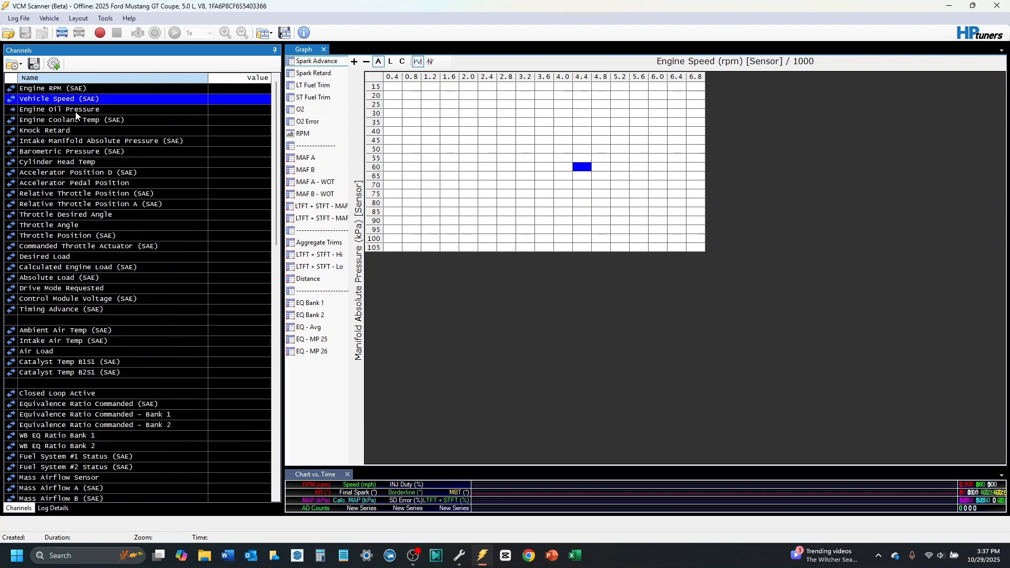
scroll(77, 232, down, 6)
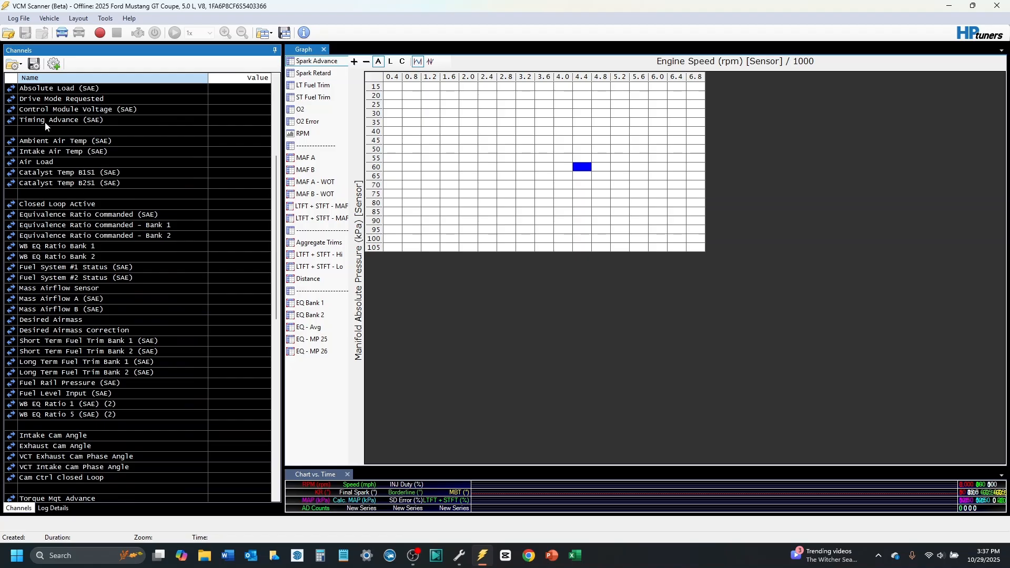
scroll(49, 176, down, 2)
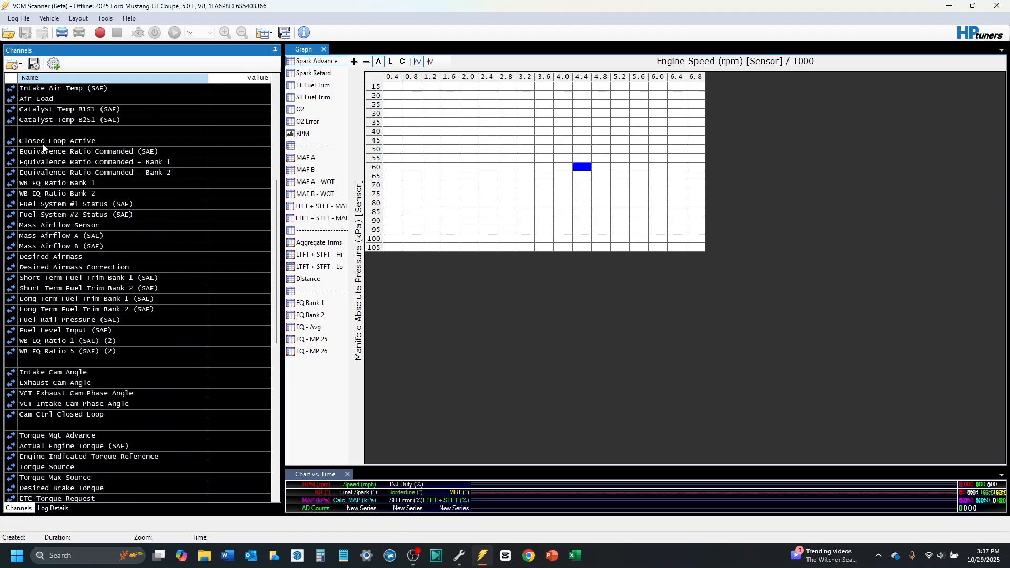
- Highlight the channels from Closed Loop Active to WB EQ Ratio 1 and from Torque Mgt Advance to TR Command Spark Retard for review
drag(45, 141, 58, 267)
shift+click(64, 341)
scroll(65, 272, down, 5)
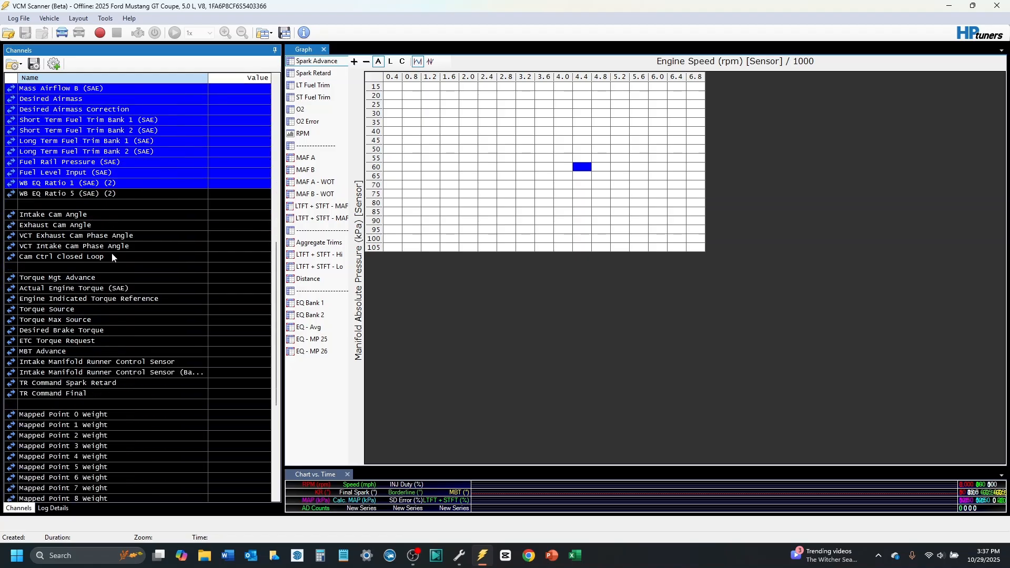
drag(59, 214, 73, 384)
click(66, 235)
scroll(120, 310, down, 7)
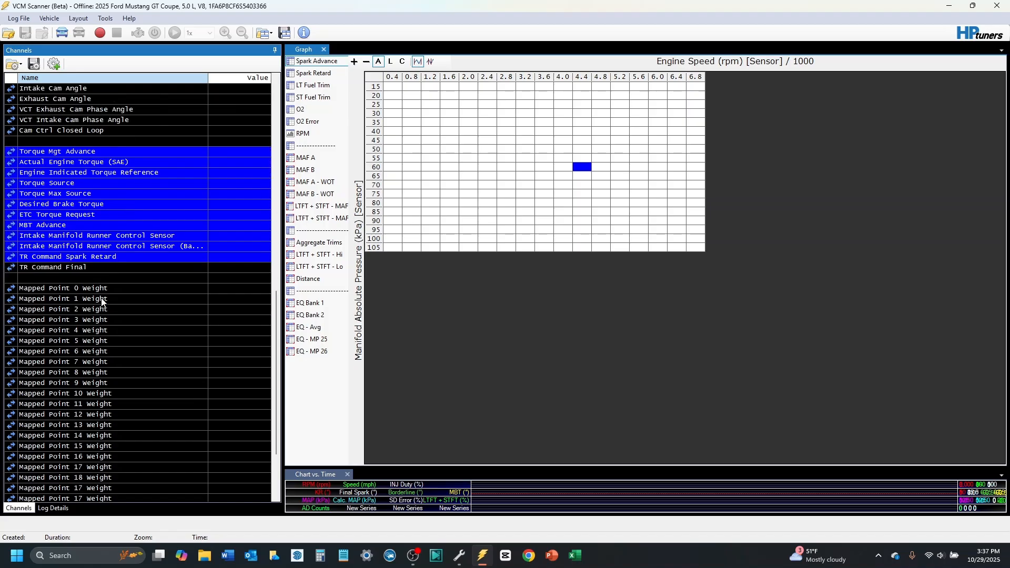
- Examine the Mapped Point weight channels, comparing the entries for points 0, 1, 3 and 10
click(89, 288)
click(82, 173)
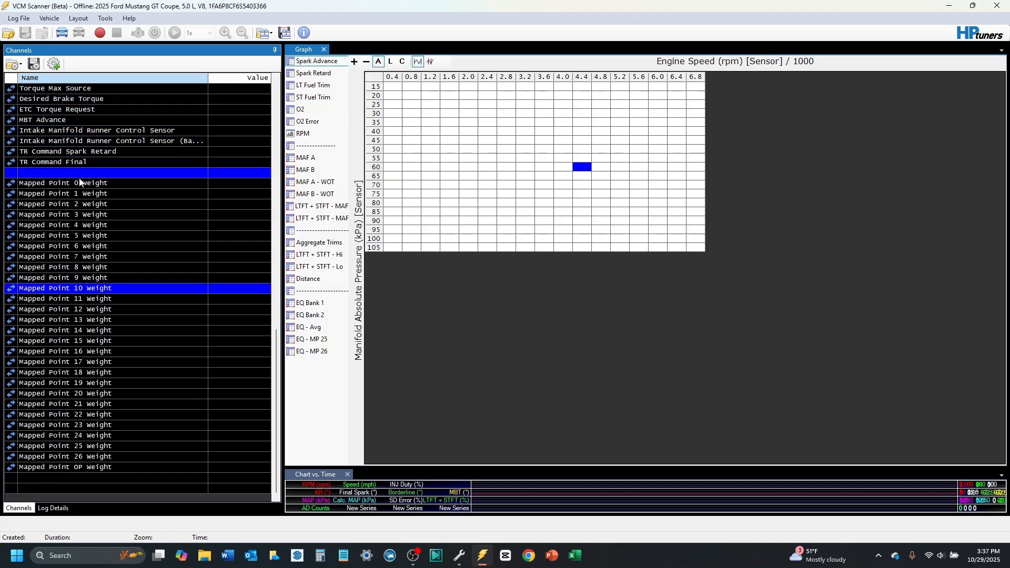
click(85, 184)
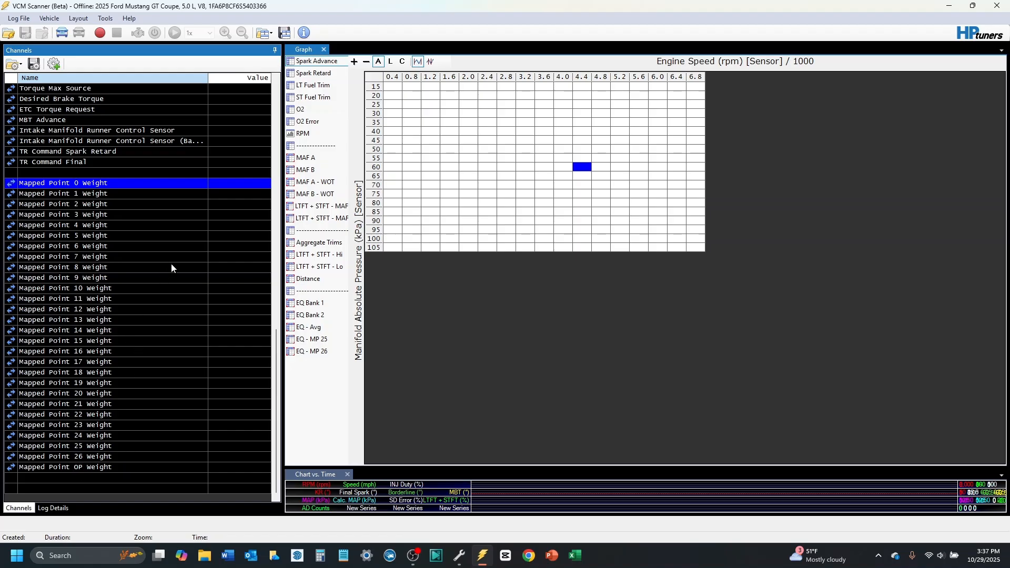
click(232, 193)
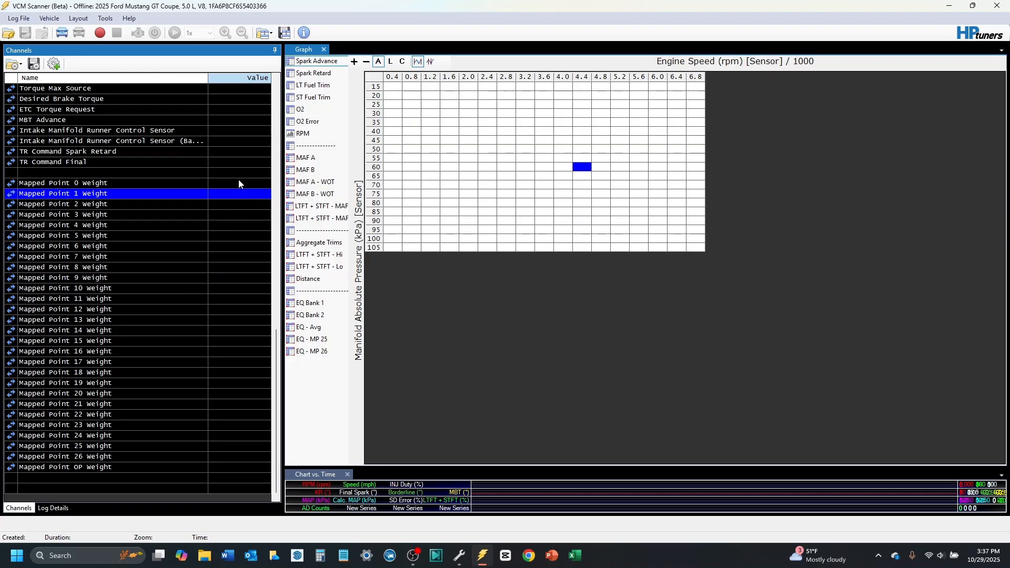
click(238, 181)
click(241, 206)
click(241, 247)
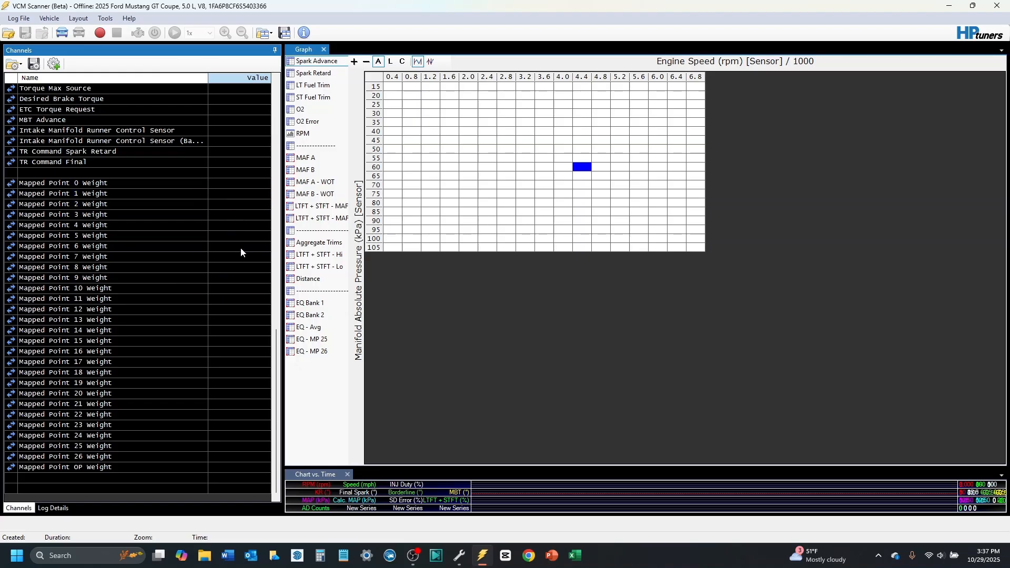
click(242, 214)
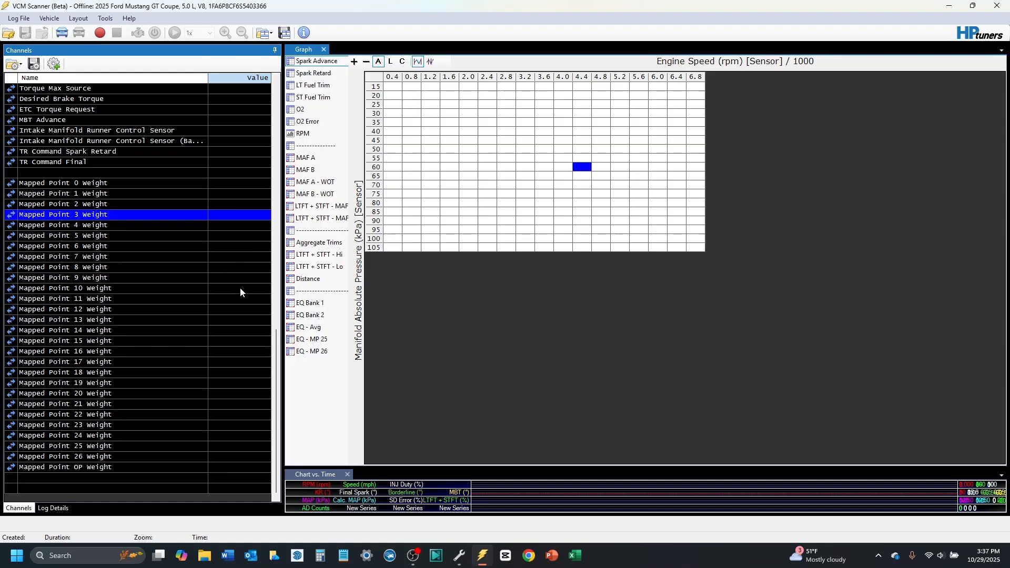
click(240, 184)
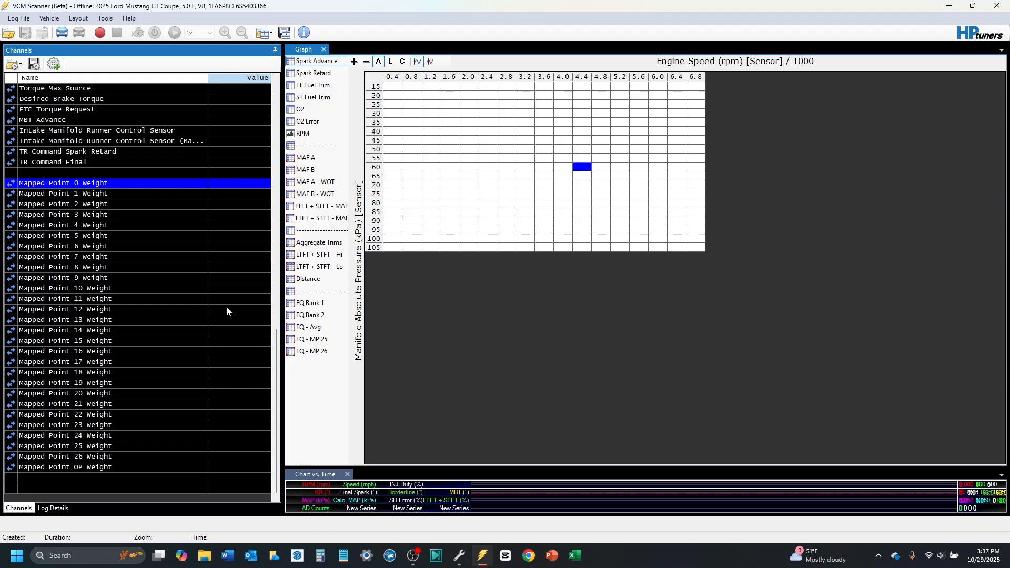
click(222, 290)
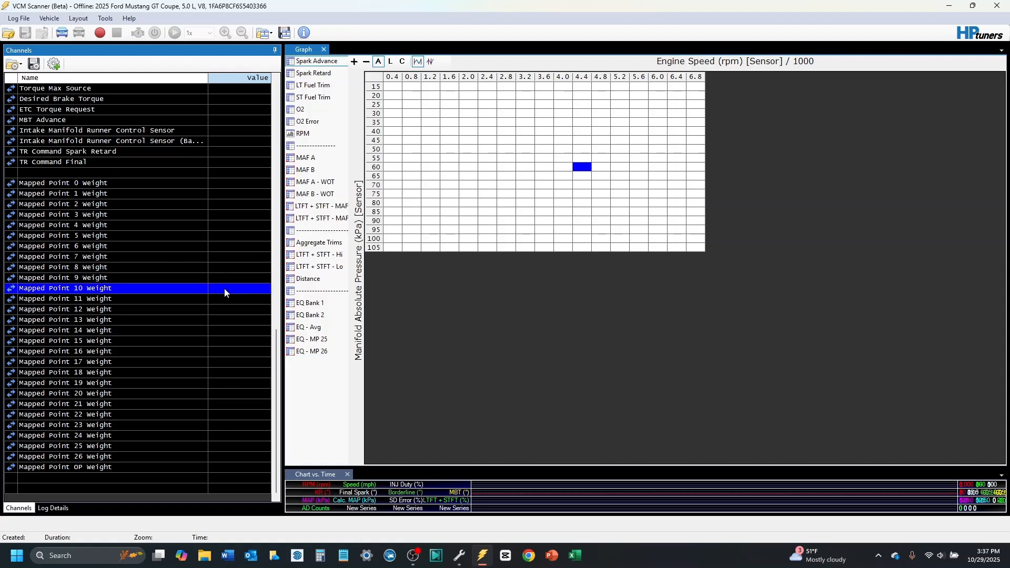
click(236, 181)
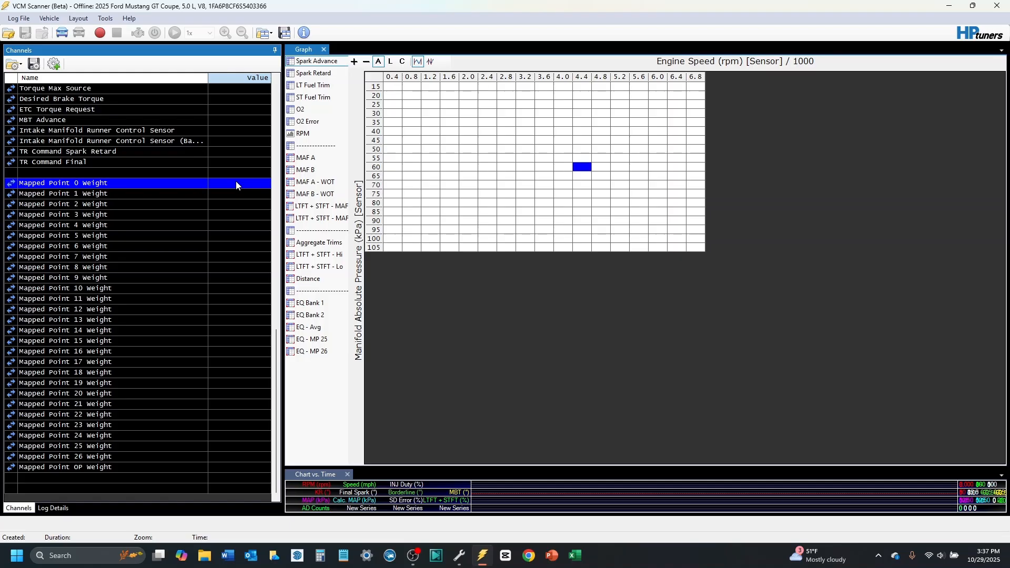
- Reopen the graph layout editor from the LTFT + STFT - Hi graph and compare the Aggregate Trims, Hi and Lo filter functions
click(327, 257)
right_click(327, 255)
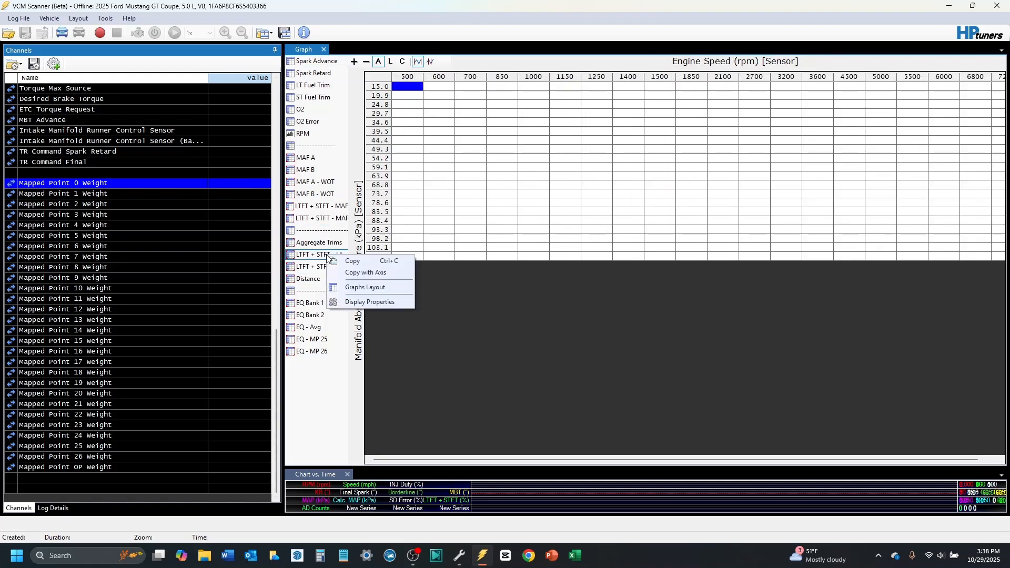
click(365, 288)
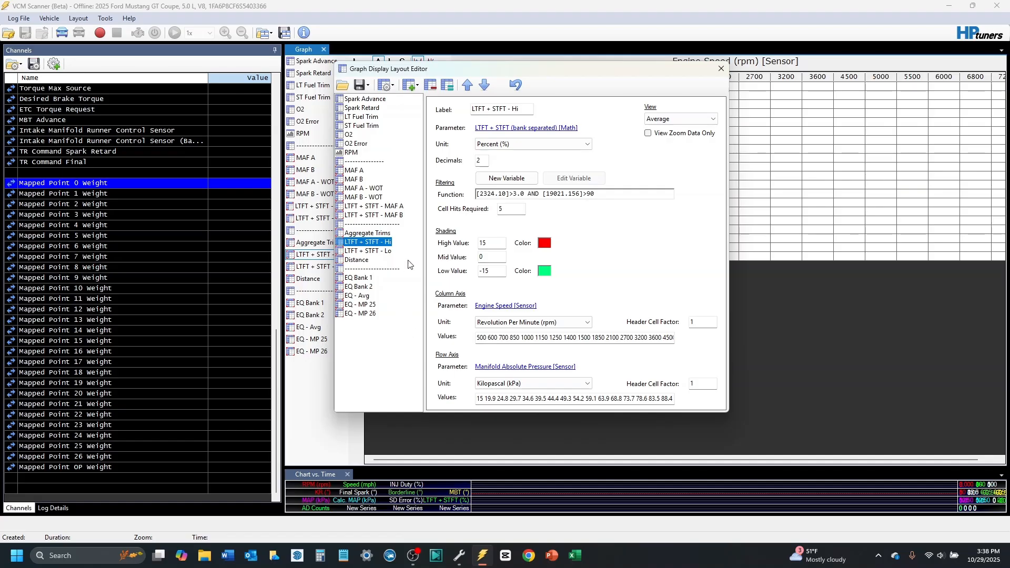
click(364, 233)
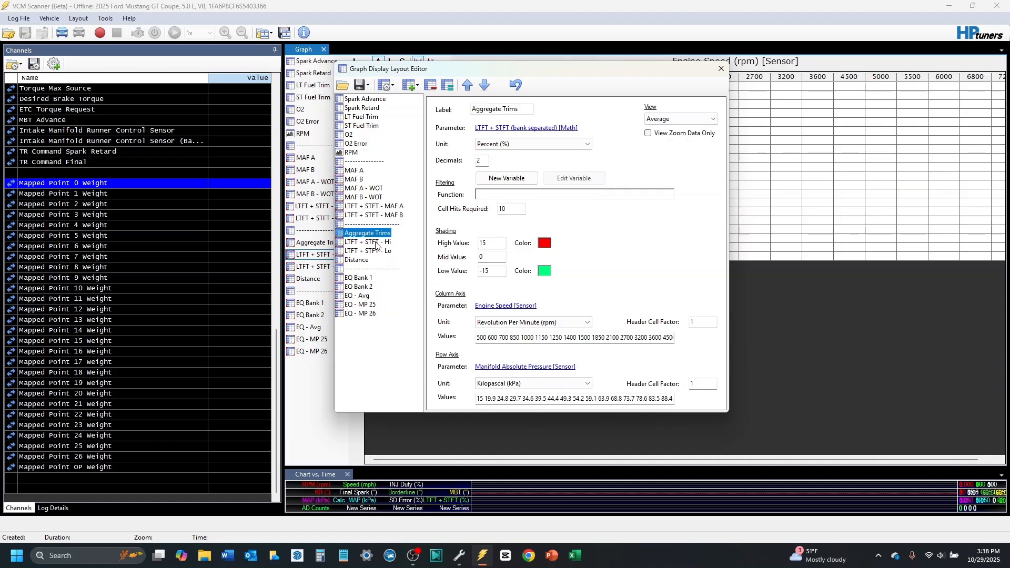
click(377, 242)
click(377, 252)
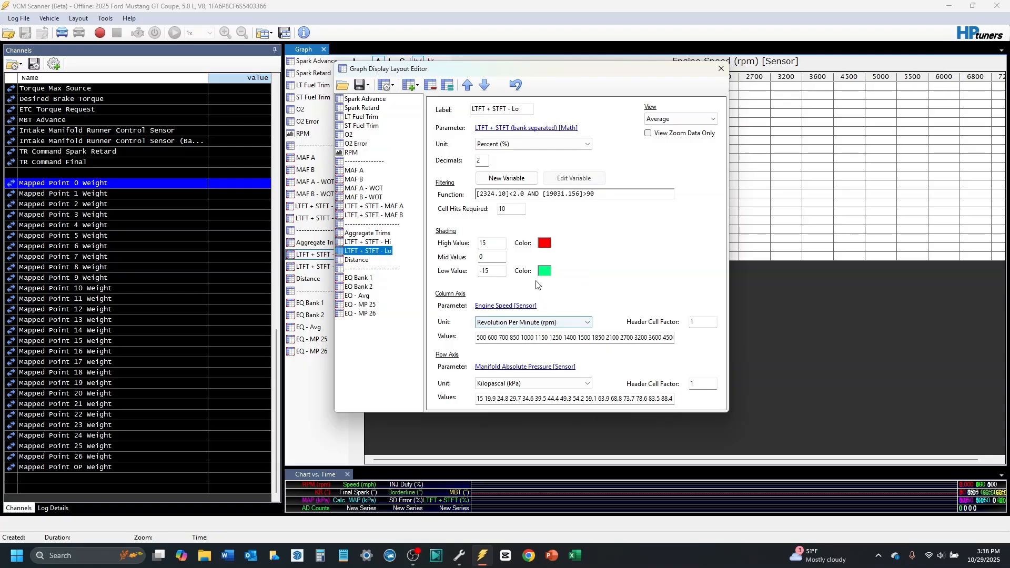
click(518, 195)
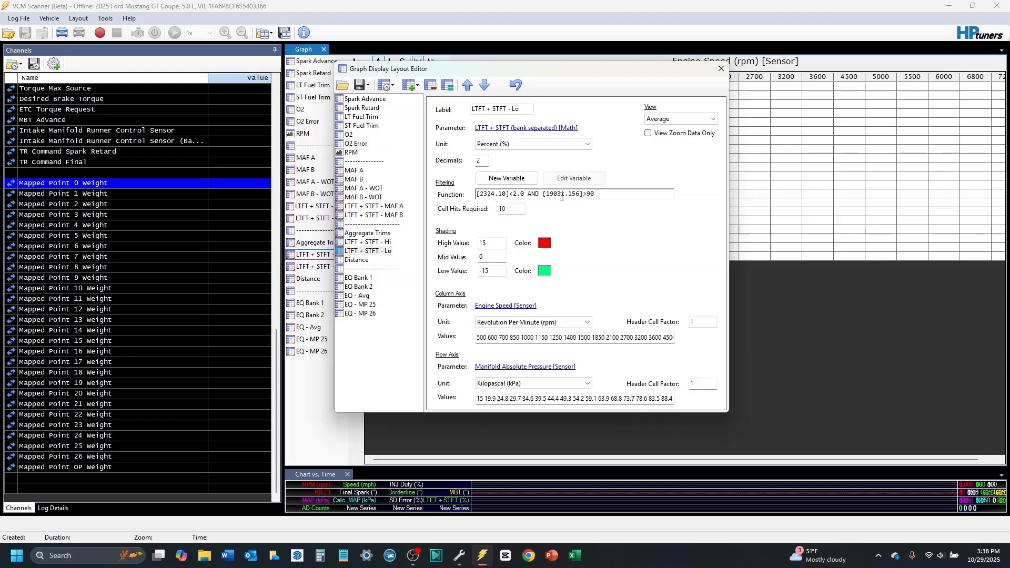
- Change the mapped point variable in the LTFT + STFT - Lo filter function to Mapped Point 10 Weight in percent
click(556, 194)
click(573, 178)
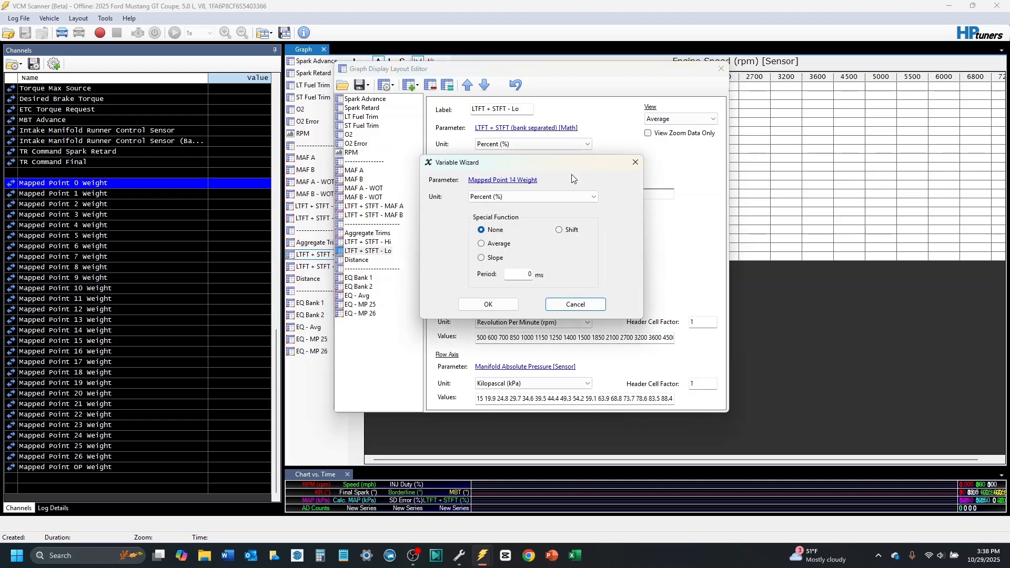
click(521, 180)
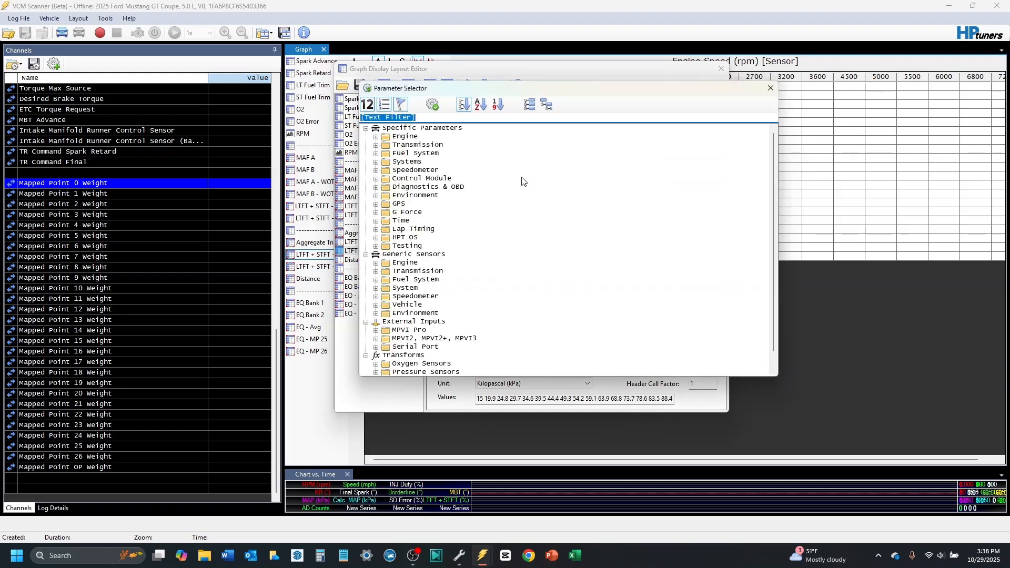
text(m)
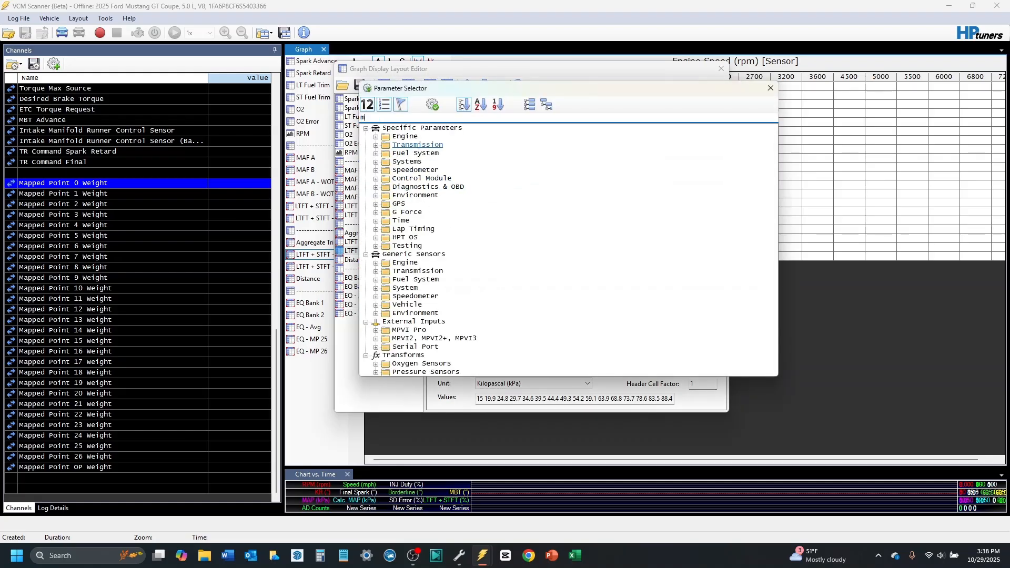
text(apped)
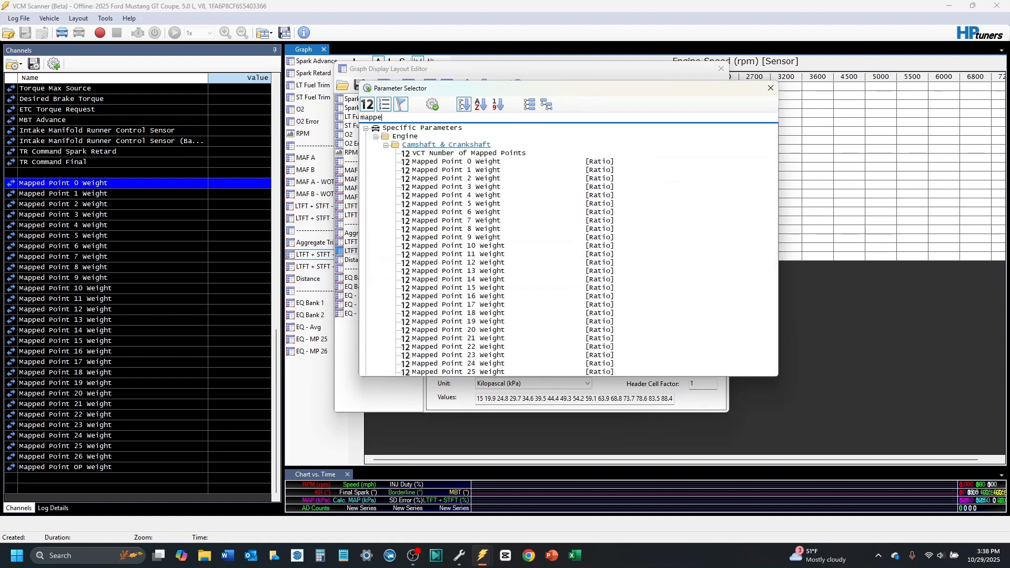
click(479, 248)
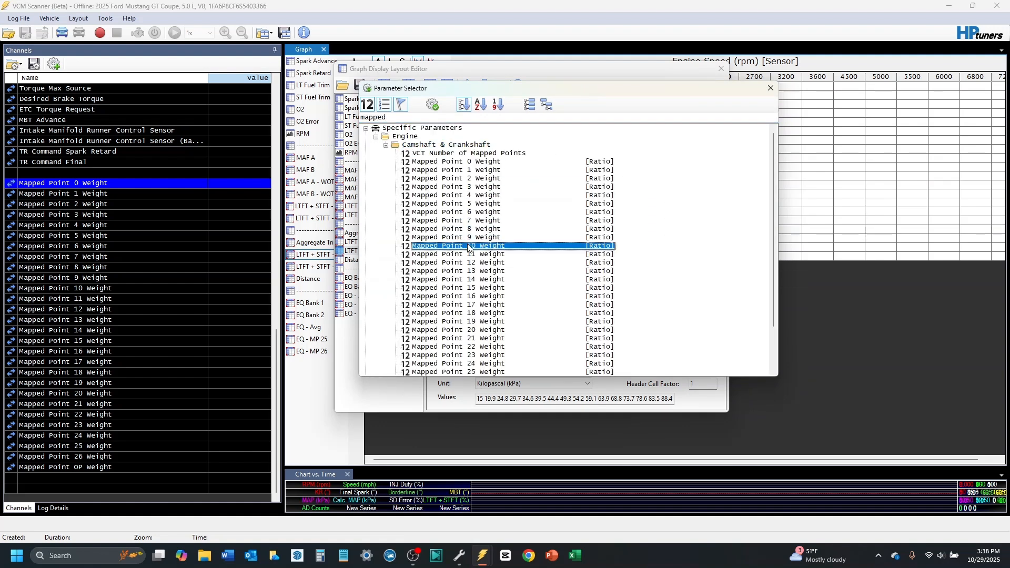
double_click(478, 248)
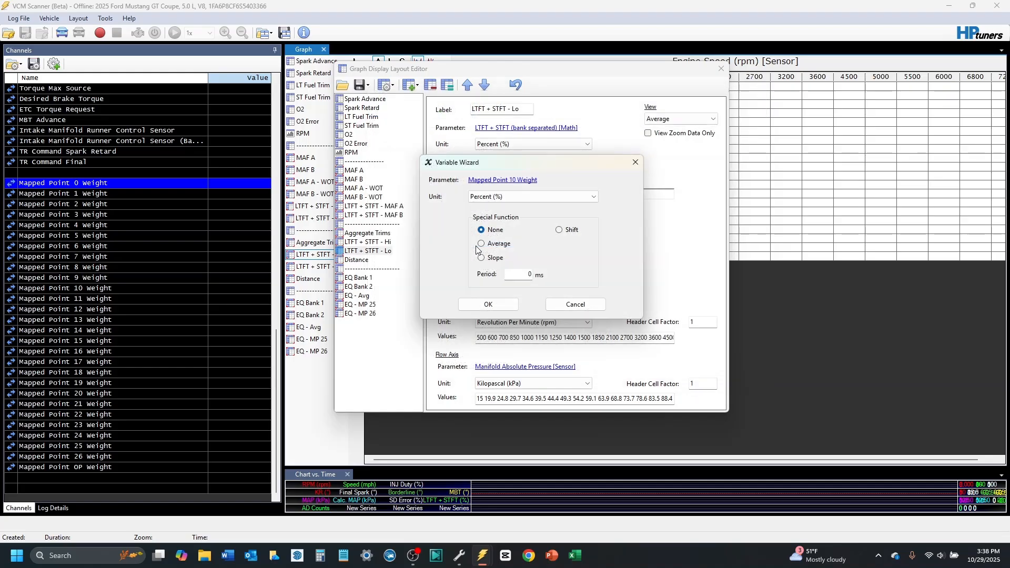
click(488, 304)
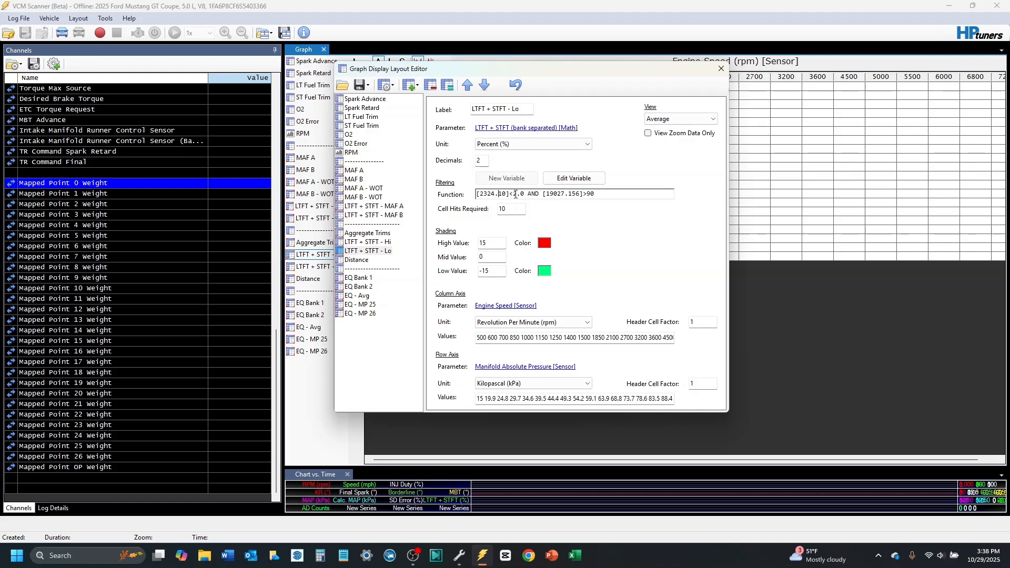
- Check the parameter behind a variable in the LTFT + STFT - Lo filter function, and close the graph layout editor
click(571, 181)
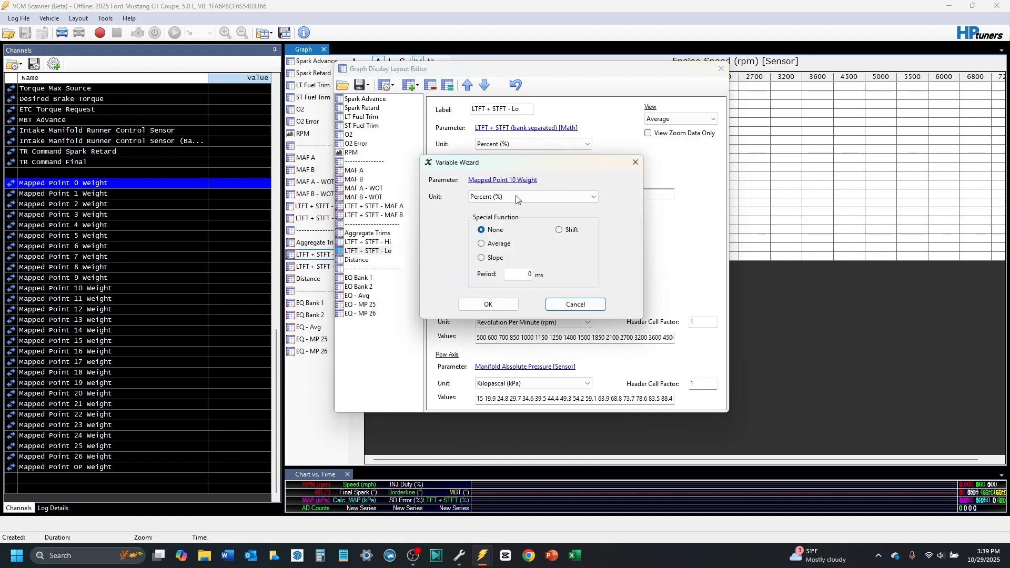
click(636, 163)
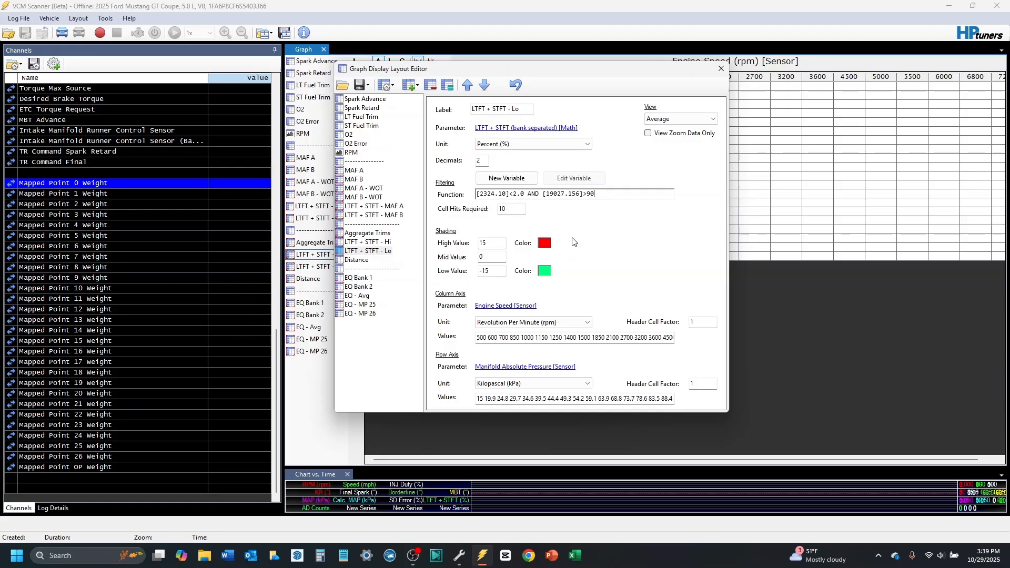
click(722, 68)
- Examine cells of the LTFT + STFT - Hi graph and compare them with the LTFT + STFT - Lo graph
click(529, 98)
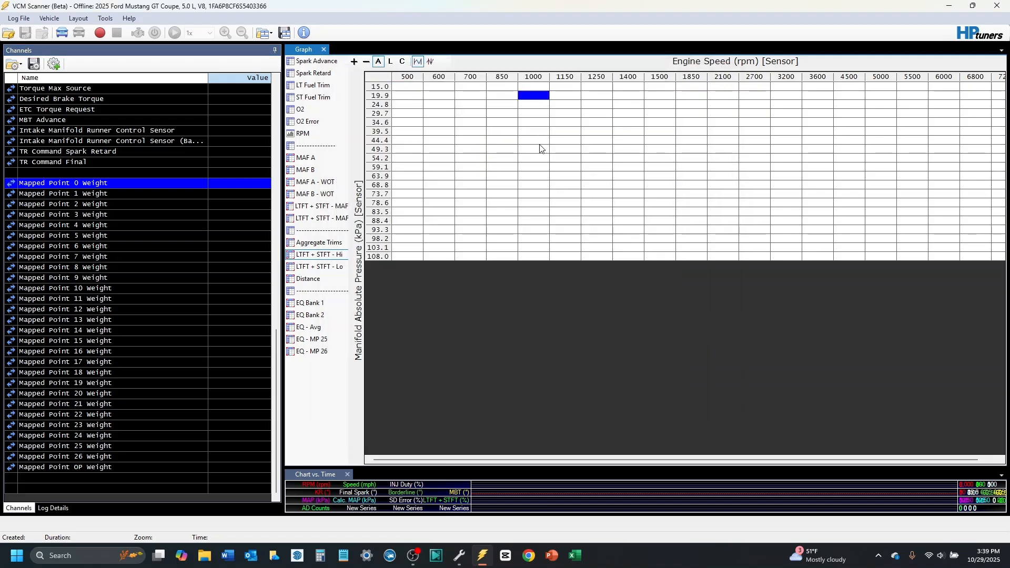
click(539, 144)
click(654, 184)
click(612, 116)
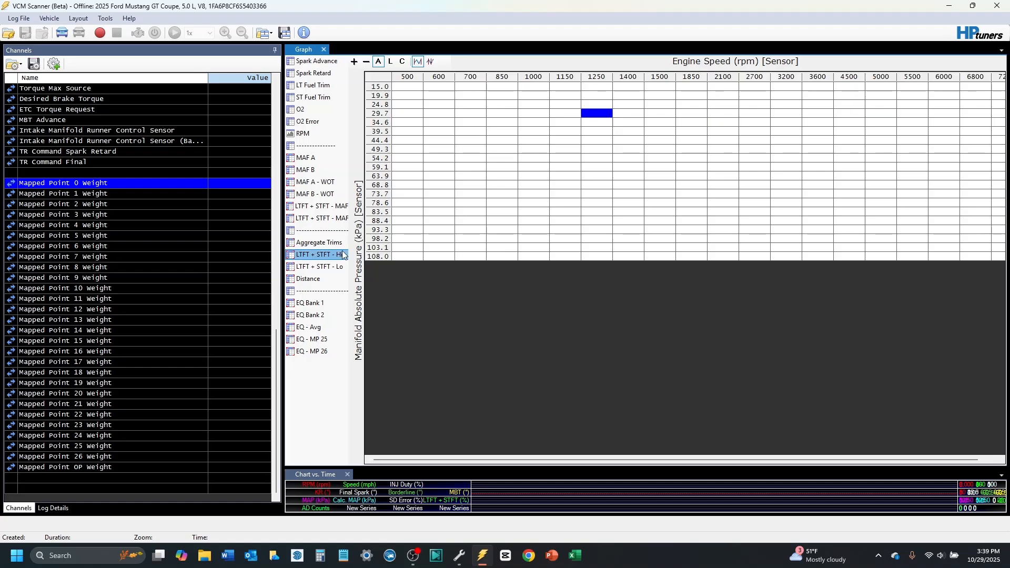
click(322, 269)
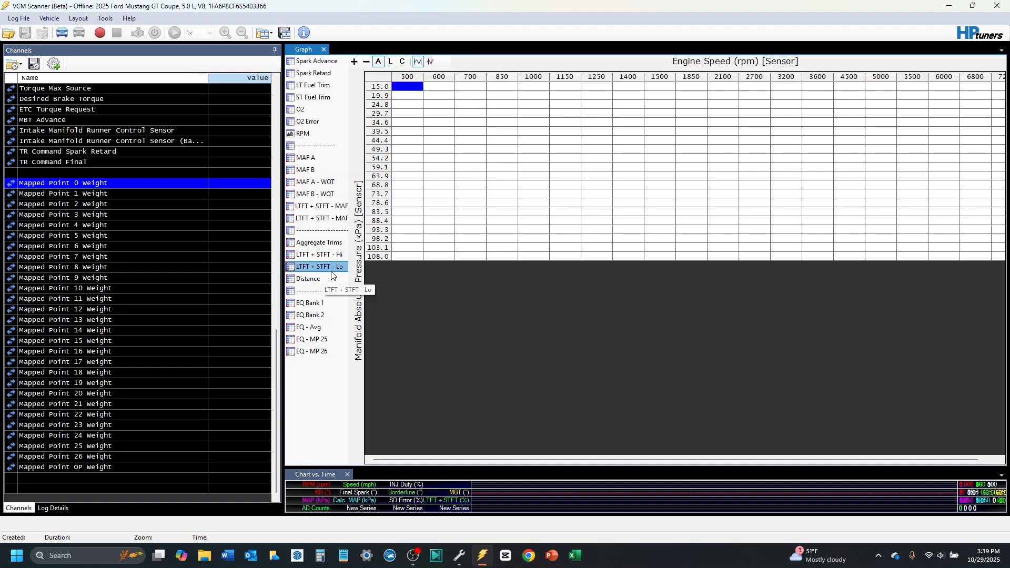
click(465, 167)
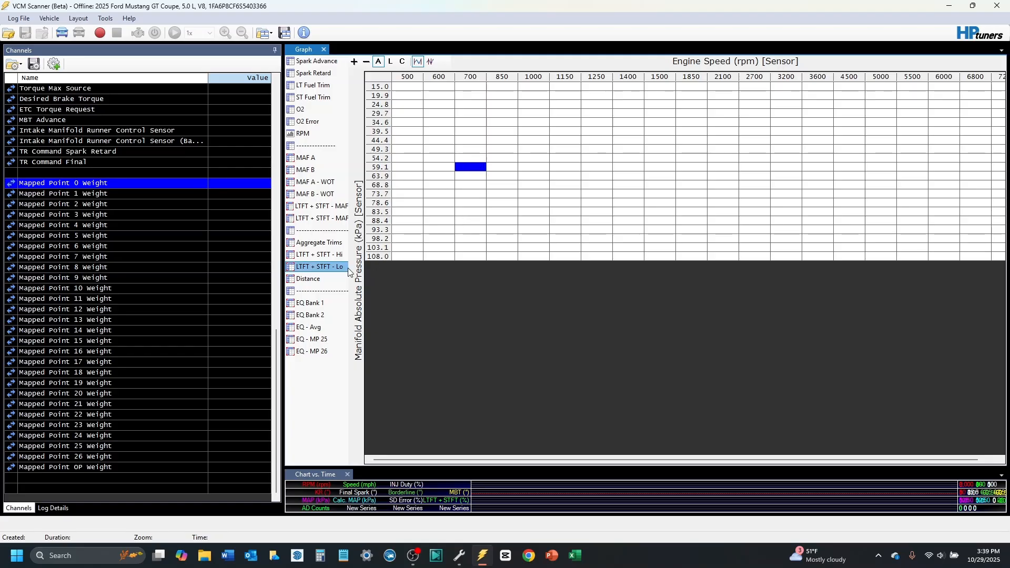
- Reopen the graph layout editor from the LTFT + STFT - Lo graph and inspect its filter's mapped point variable
right_click(326, 268)
click(364, 302)
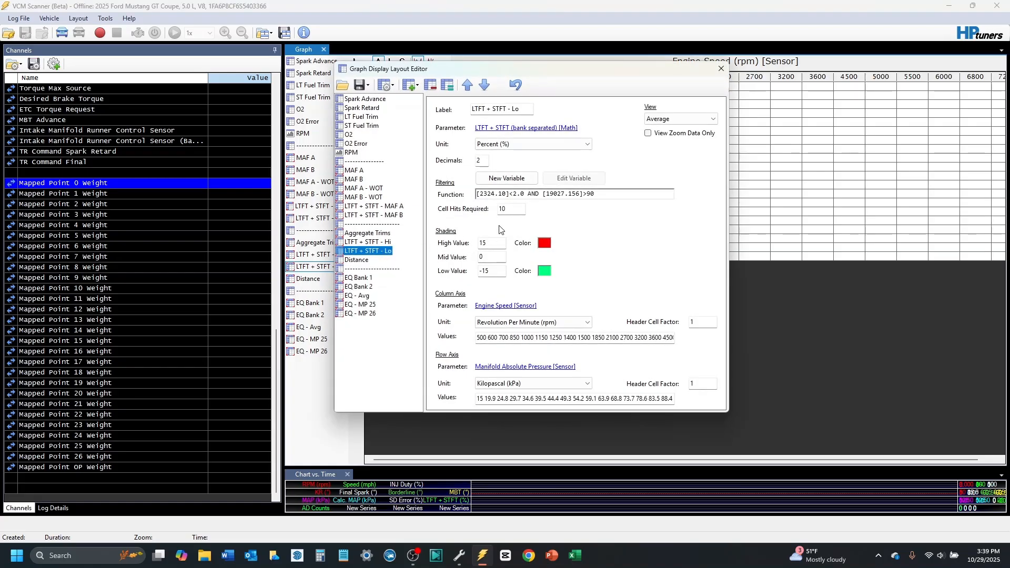
click(572, 194)
click(574, 179)
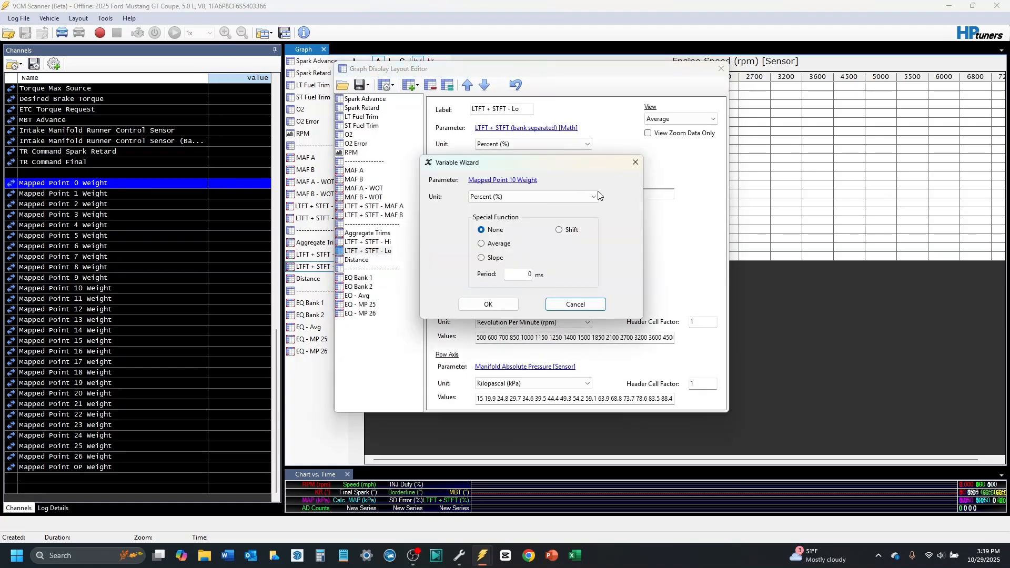
click(588, 306)
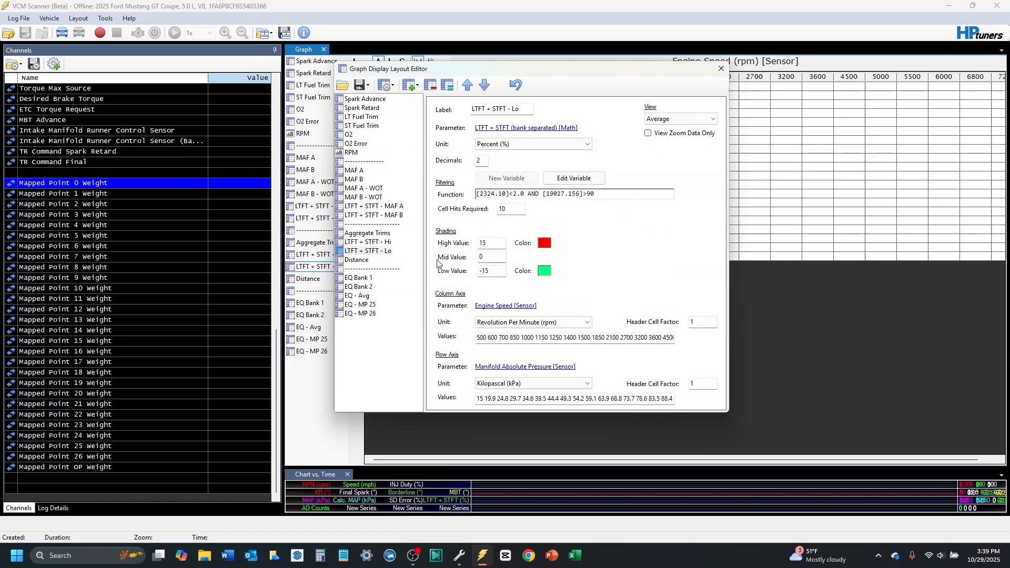
- Inspect the first variable in the LTFT + STFT - Hi filter function, leaving its settings as they are
click(383, 243)
click(494, 194)
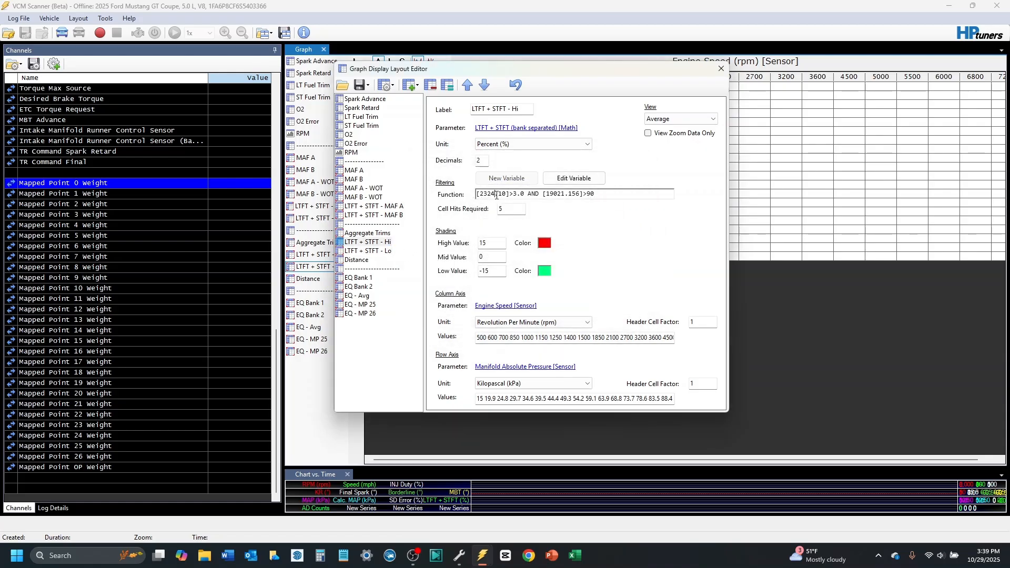
click(581, 179)
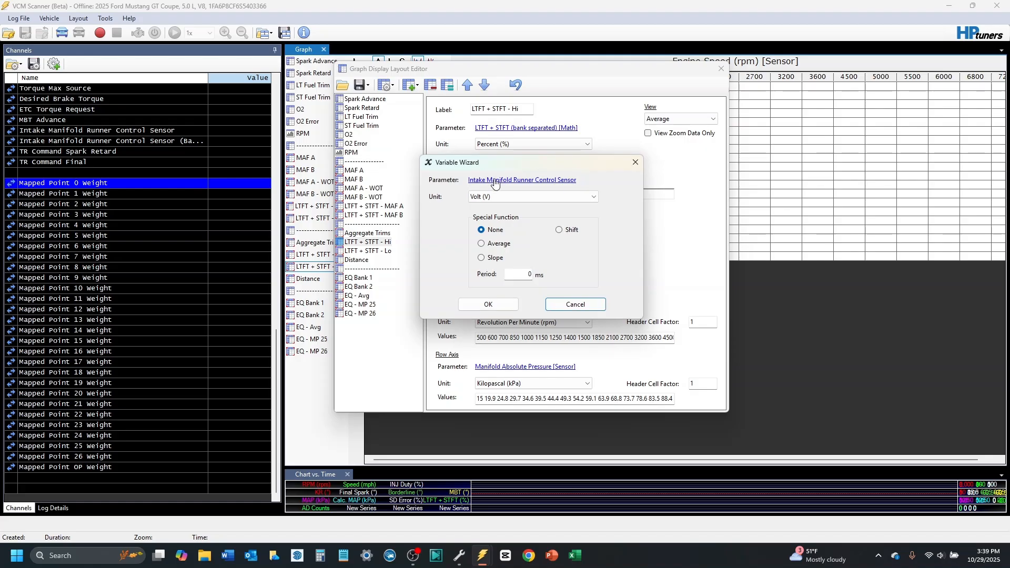
click(575, 305)
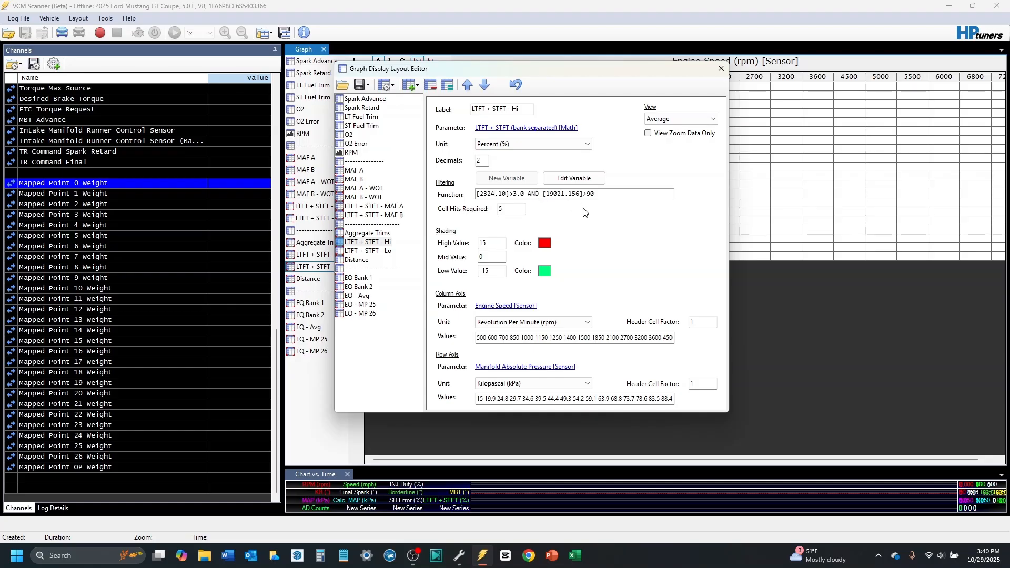
- Change the mapped point variable in the LTFT + STFT - Hi filter function to Mapped Point 0 Weight in percent
click(573, 179)
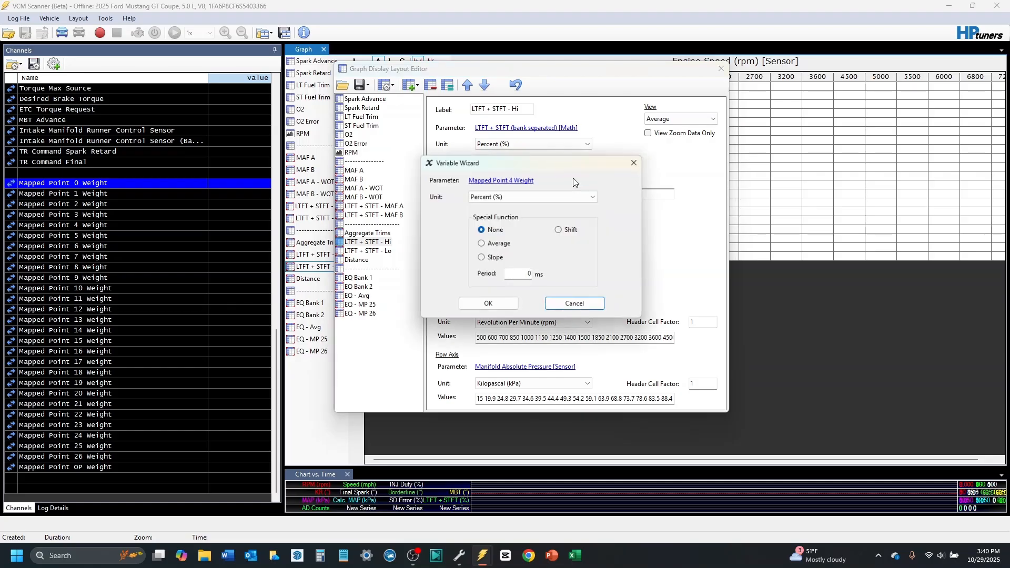
click(503, 182)
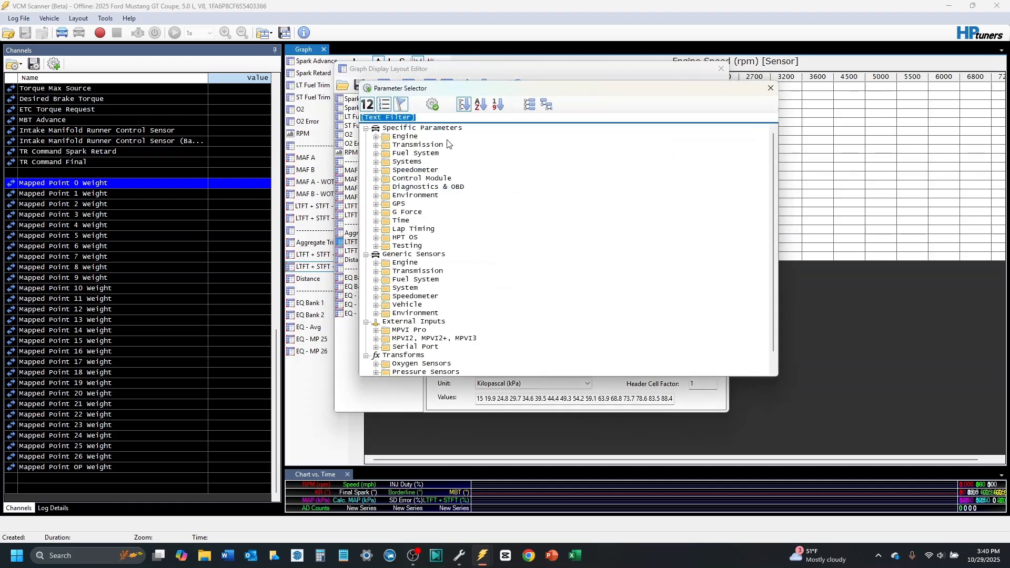
text(mapped)
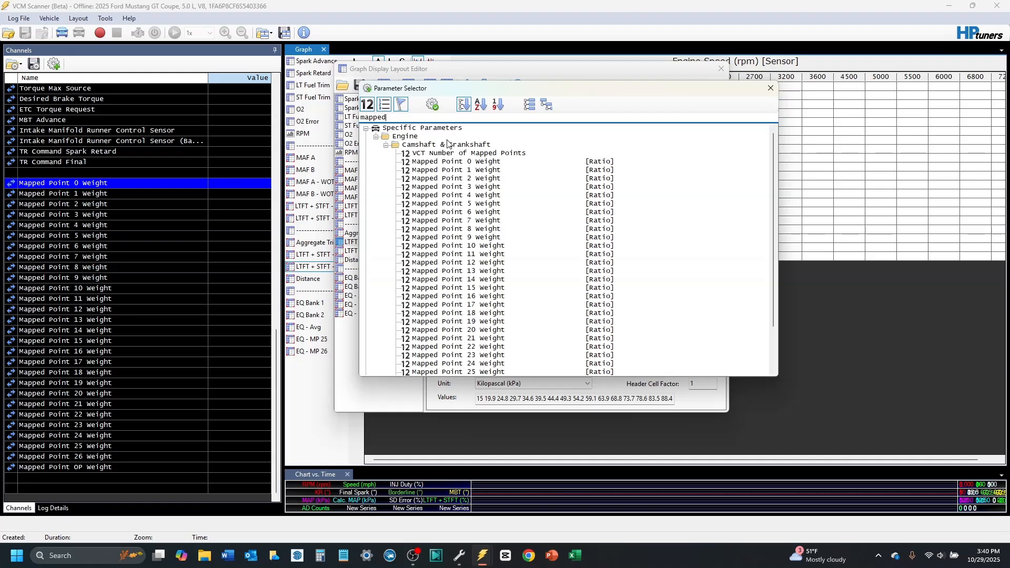
click(469, 162)
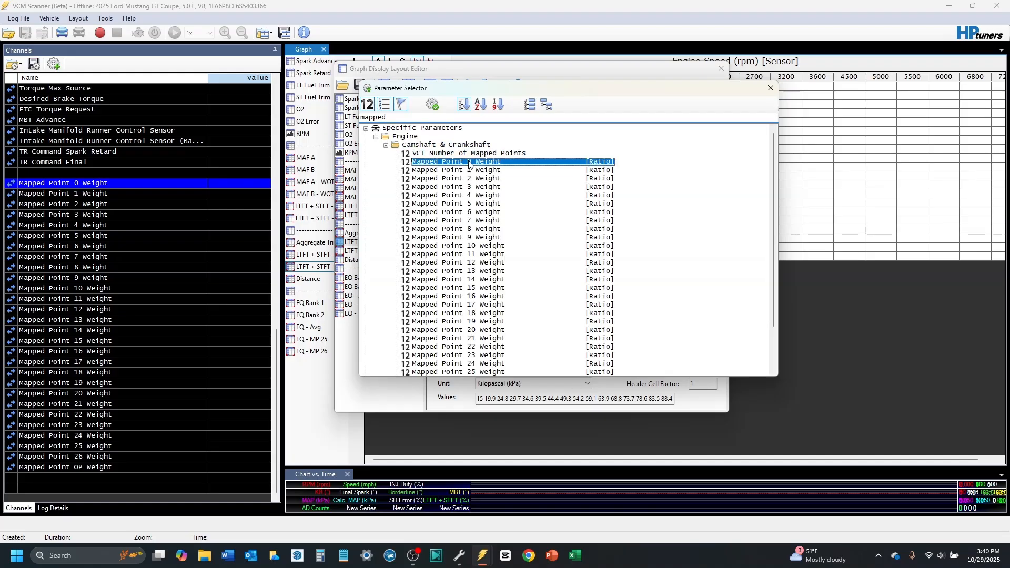
double_click(469, 162)
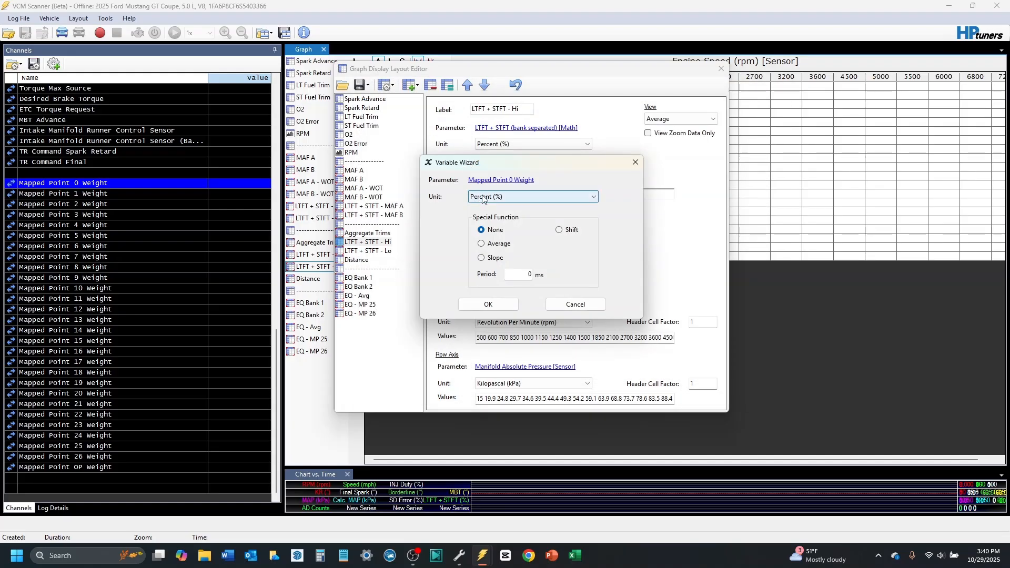
click(487, 305)
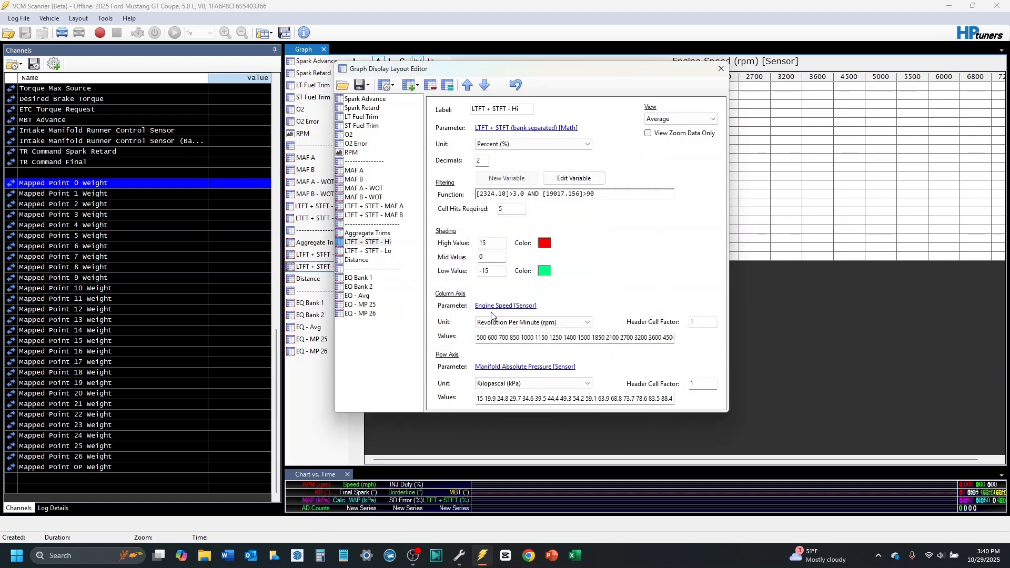
- Compare the filter settings of the Lo, Hi, Aggregate Trims and Distance graphs, and close the layout editor
click(376, 253)
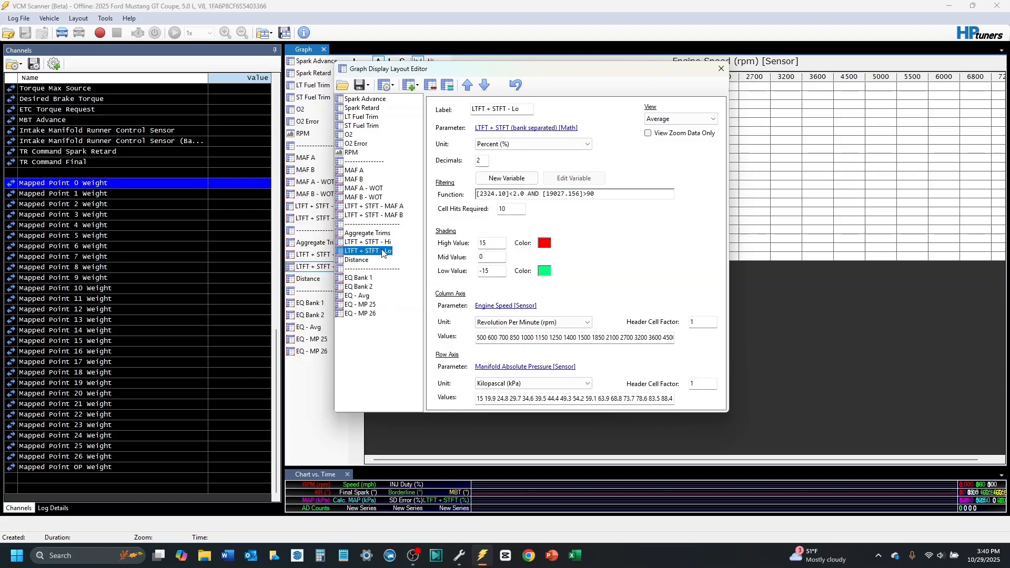
click(383, 243)
click(374, 236)
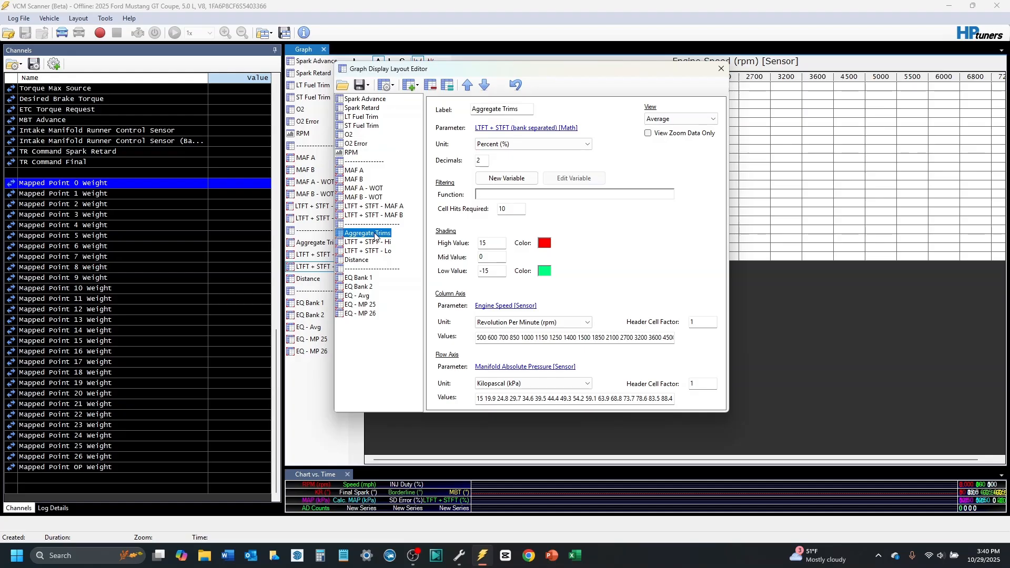
click(378, 245)
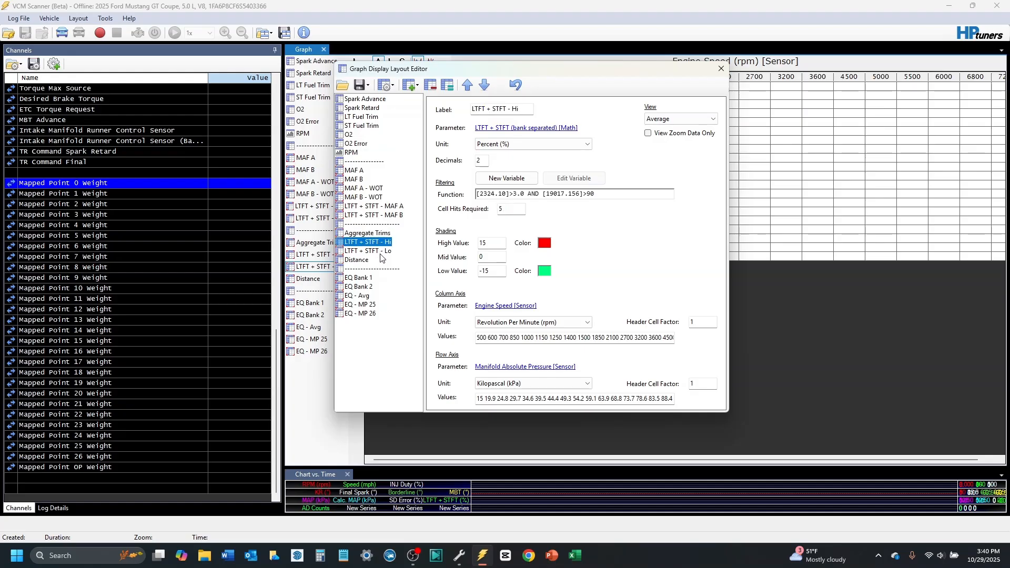
click(380, 253)
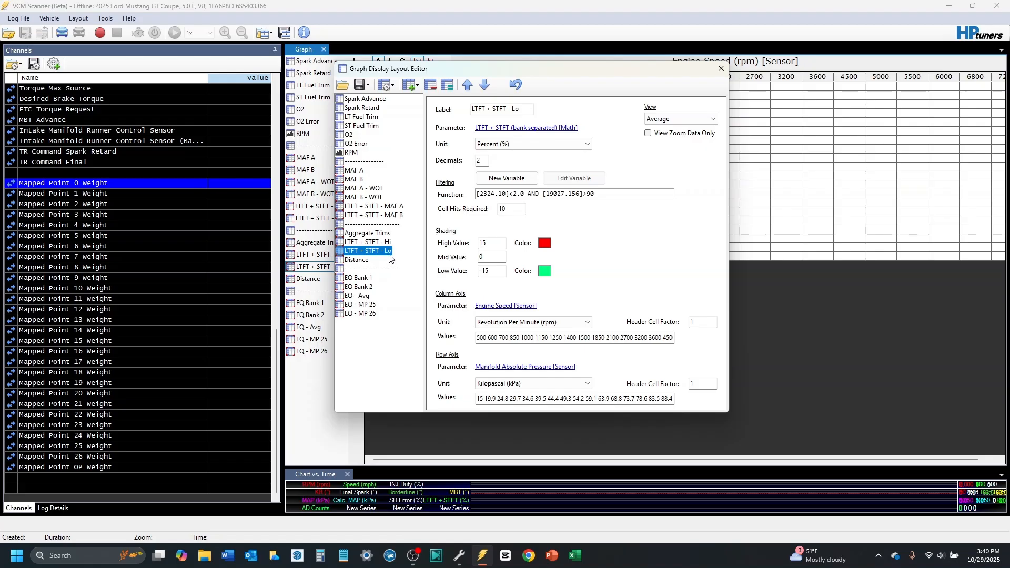
click(361, 264)
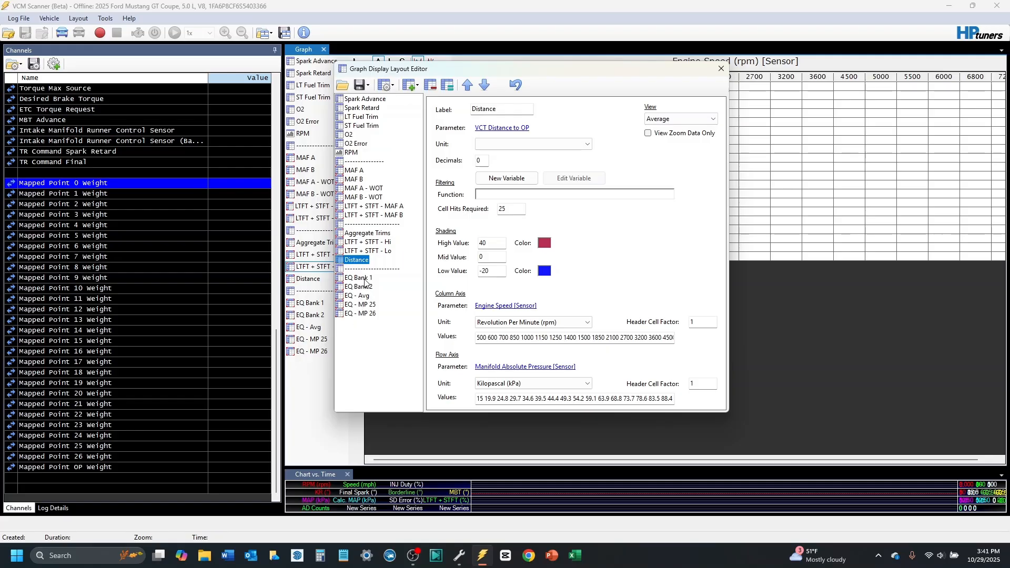
click(371, 235)
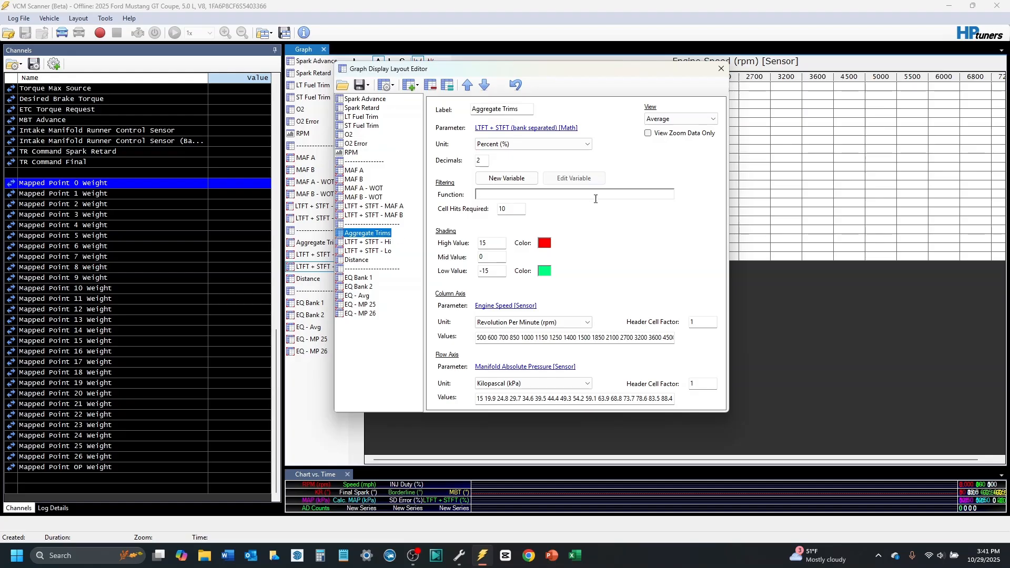
click(721, 68)
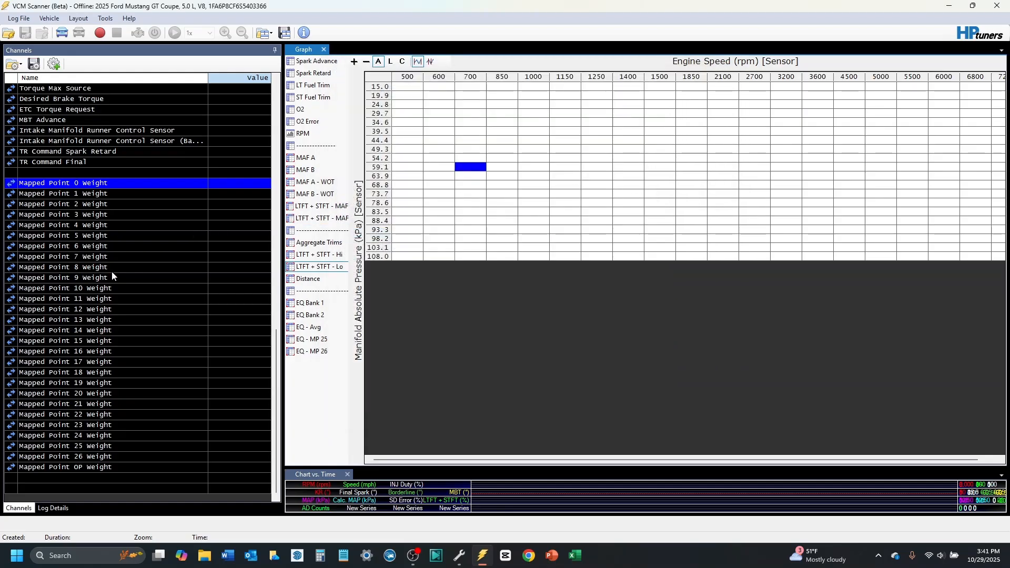
- Review the channel list from the mapped point weights back up through the torque, cam and closed-loop fueling groups
scroll(111, 272, up, 1)
scroll(156, 267, up, 4)
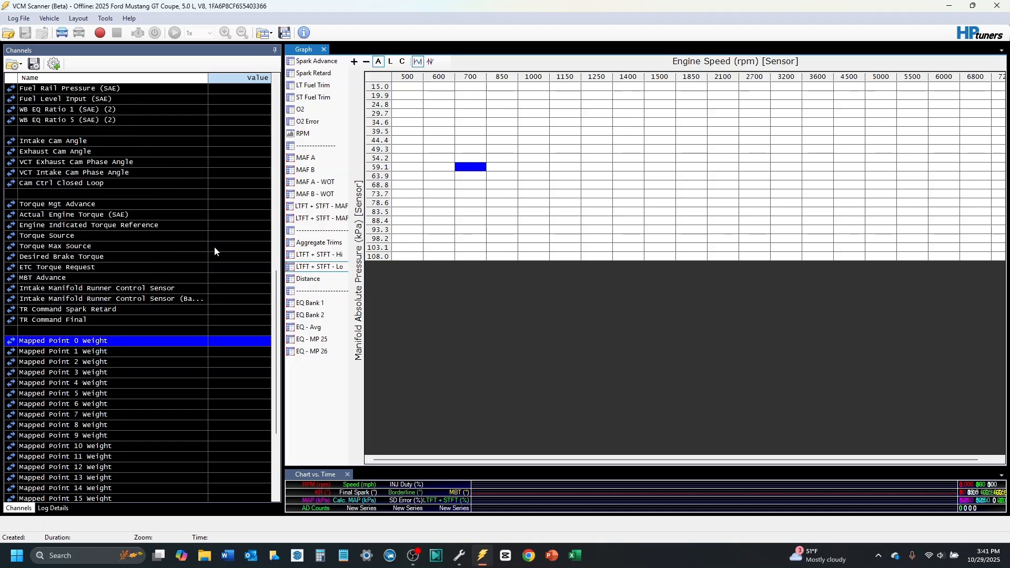
scroll(214, 247, up, 2)
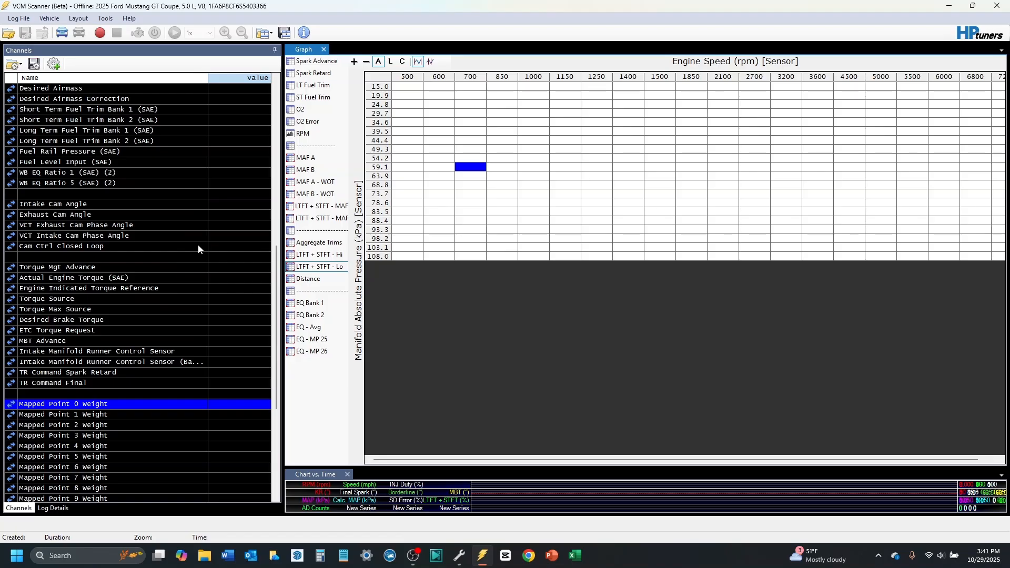
scroll(198, 245, up, 6)
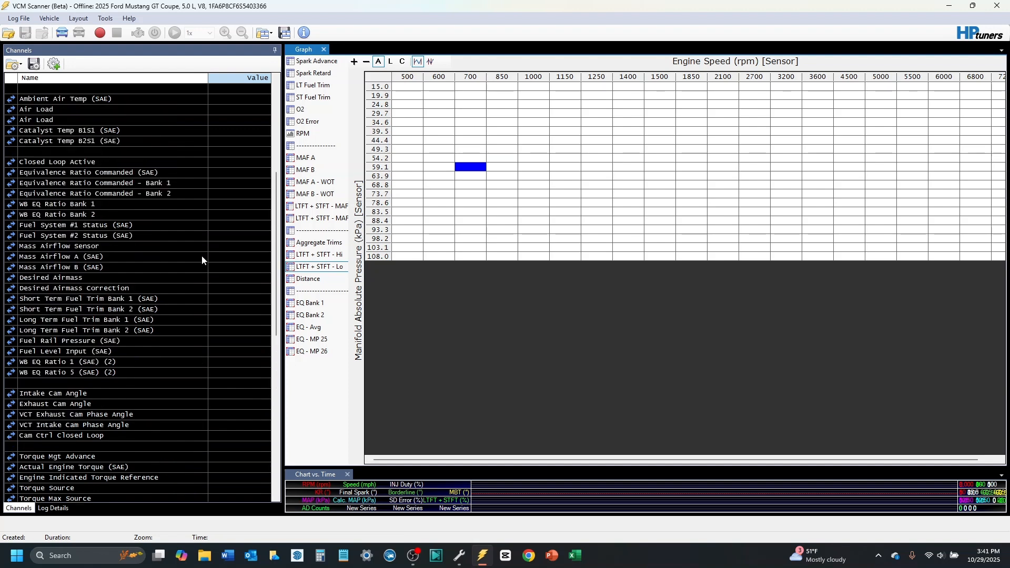
- Review the engine and throttle channels at the start of the channel list and highlight Drive Mode Requested
scroll(201, 256, up, 7)
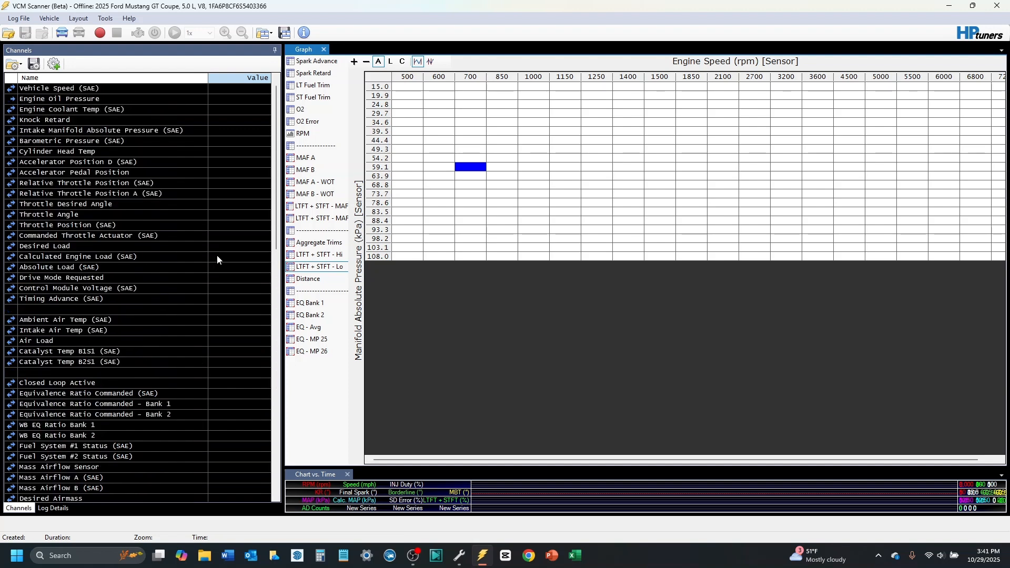
scroll(217, 259, up, 1)
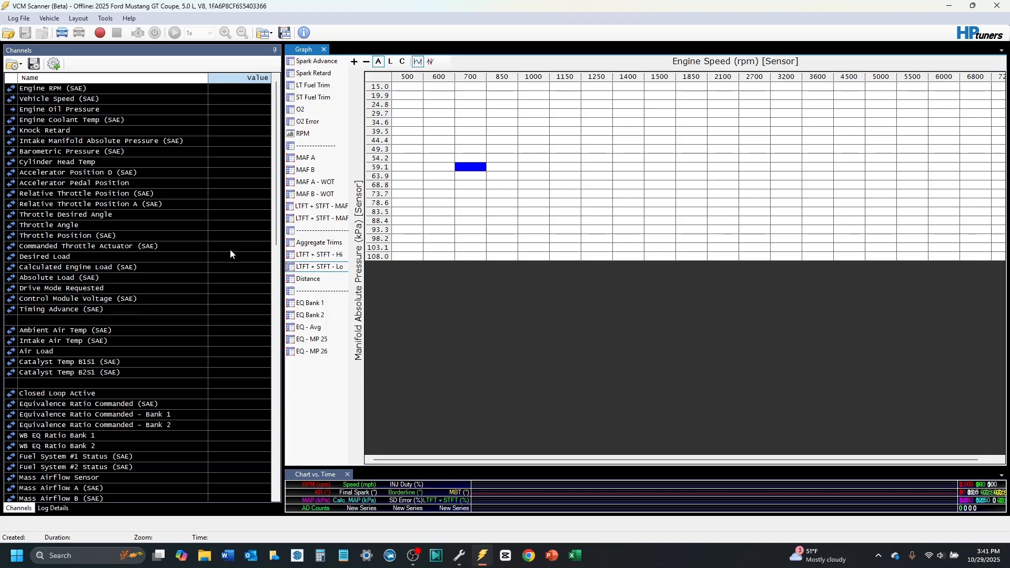
scroll(236, 268, down, 1)
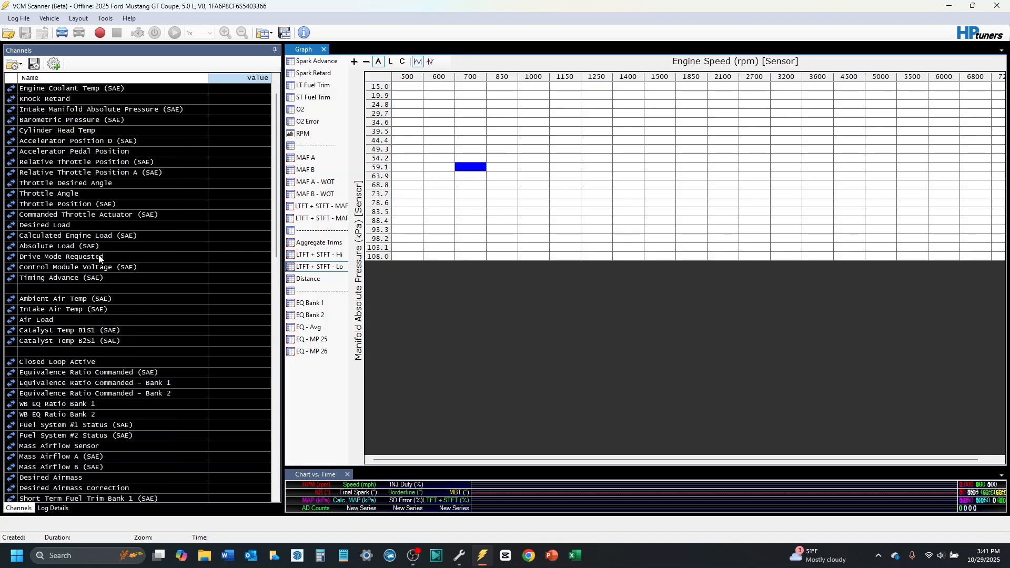
click(56, 261)
click(55, 260)
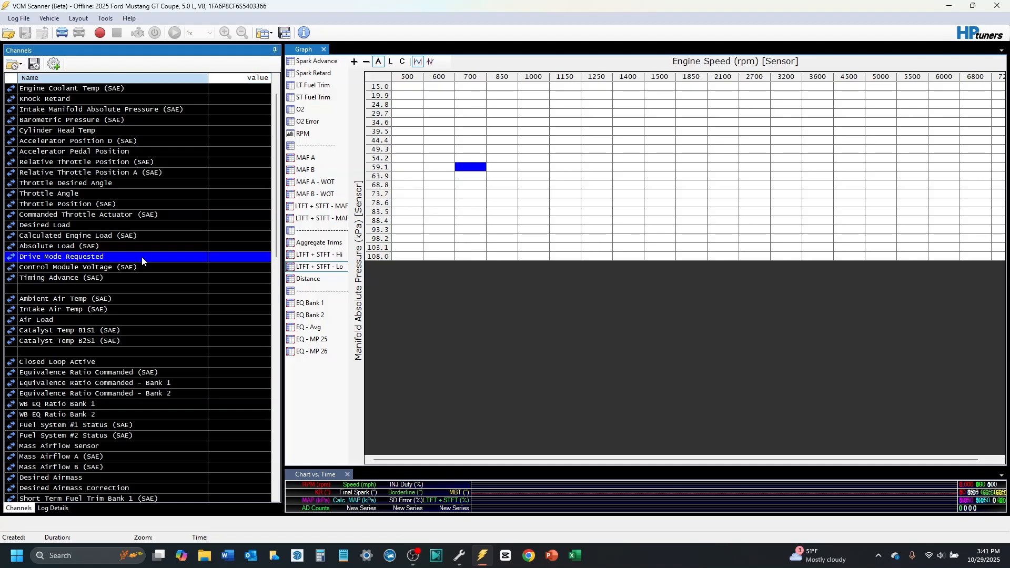
- Highlight the Closed Loop Active channel, the four short and long term fuel trim channels, and the WB EQ Ratio 1 and 5 channels
scroll(154, 257, down, 1)
scroll(203, 248, down, 5)
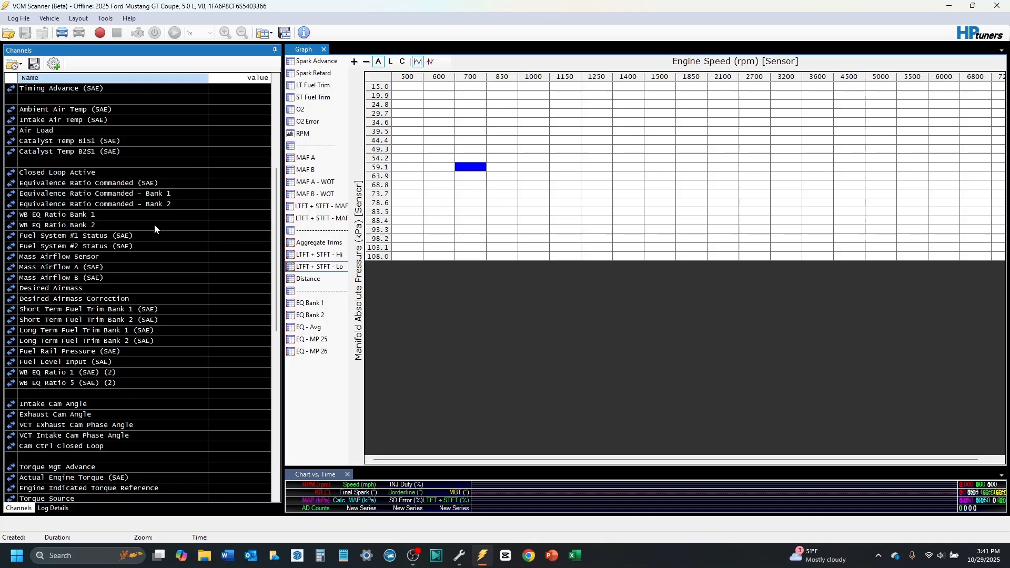
click(53, 177)
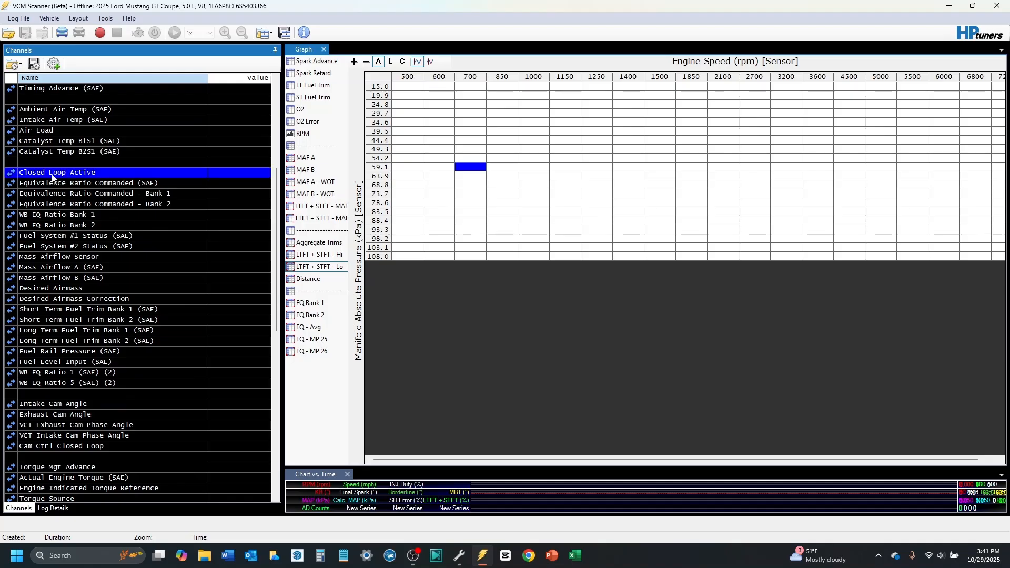
drag(95, 306, 122, 339)
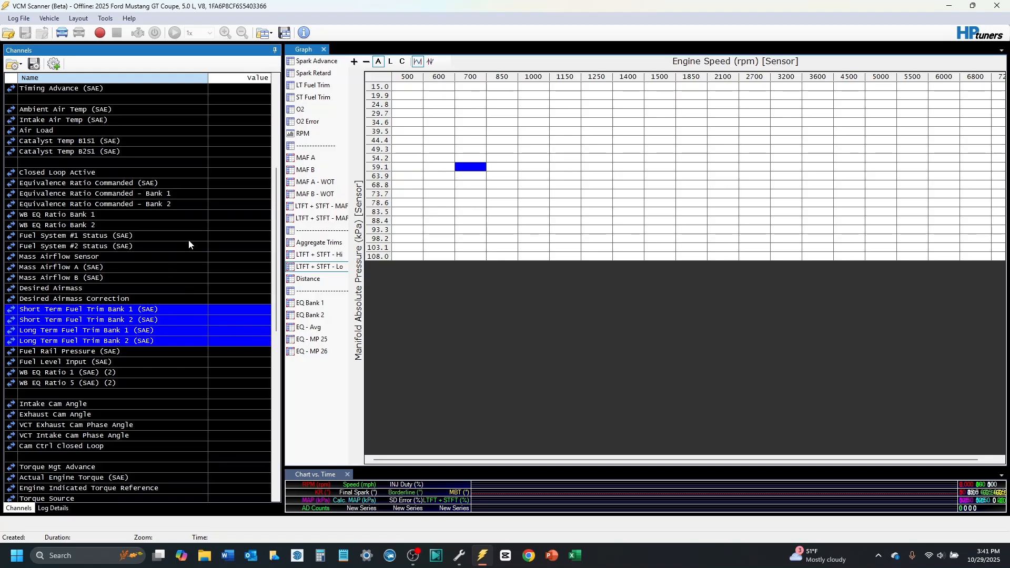
scroll(182, 267, down, 1)
drag(63, 341, 64, 349)
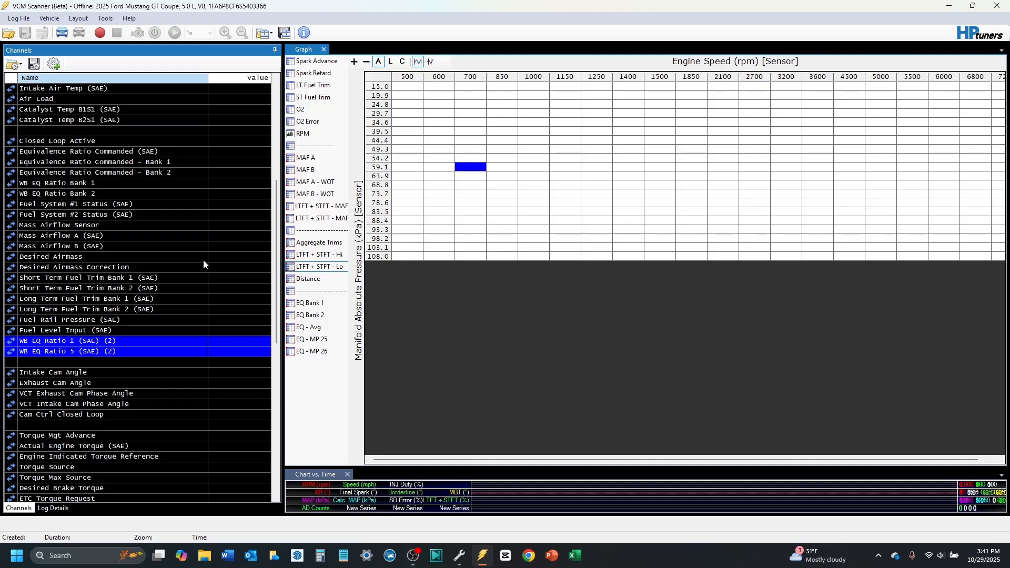
- Point out the Intake and Exhaust Cam Angle channels and the VCT Exhaust and Intake Cam Phase Angle channels
scroll(200, 272, down, 4)
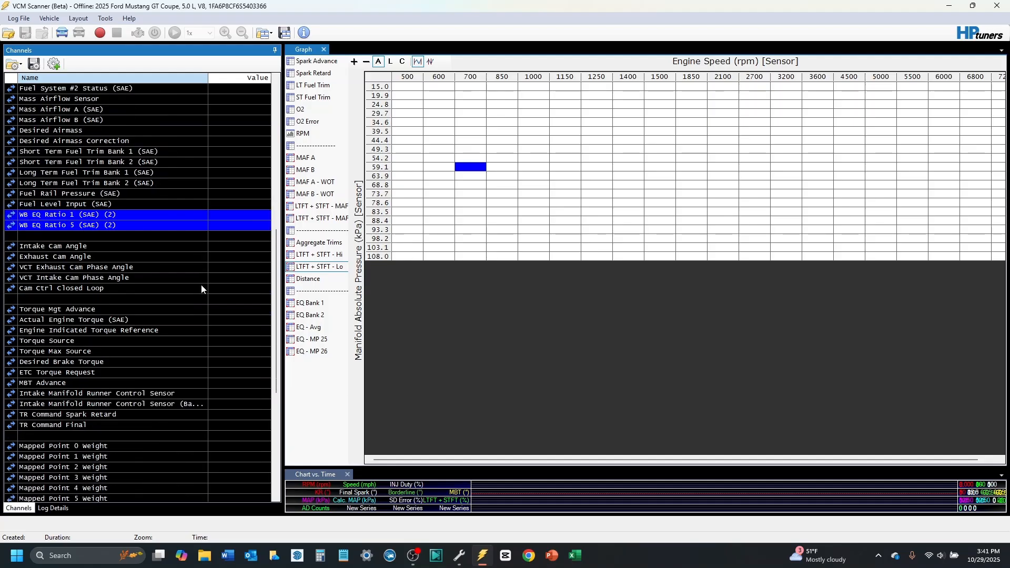
click(69, 248)
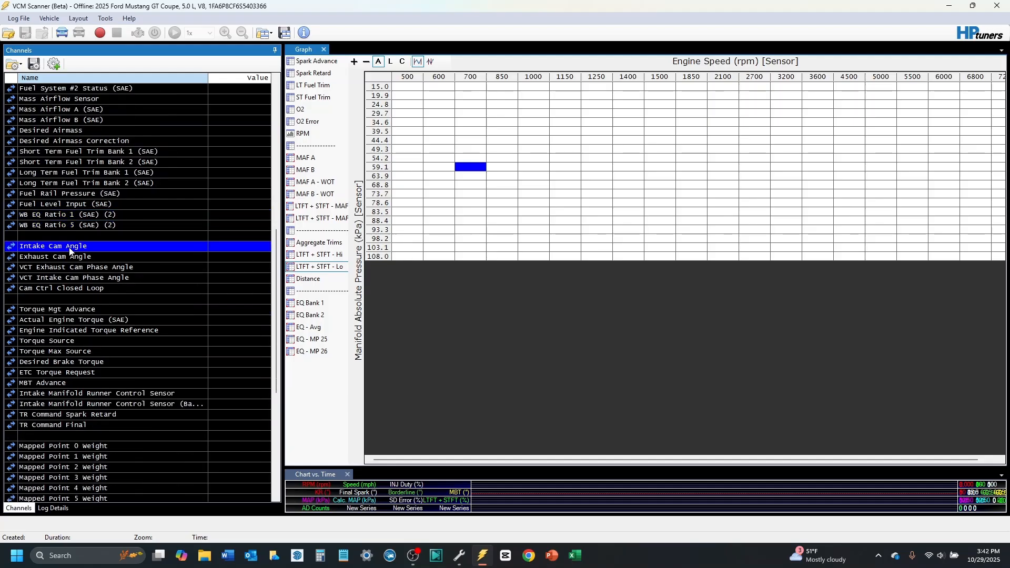
click(80, 259)
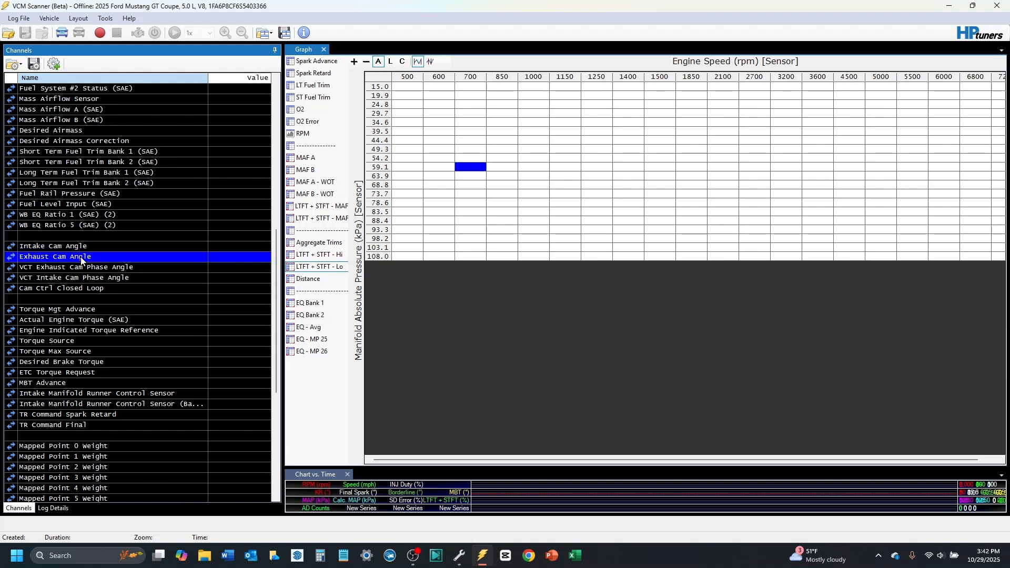
click(68, 249)
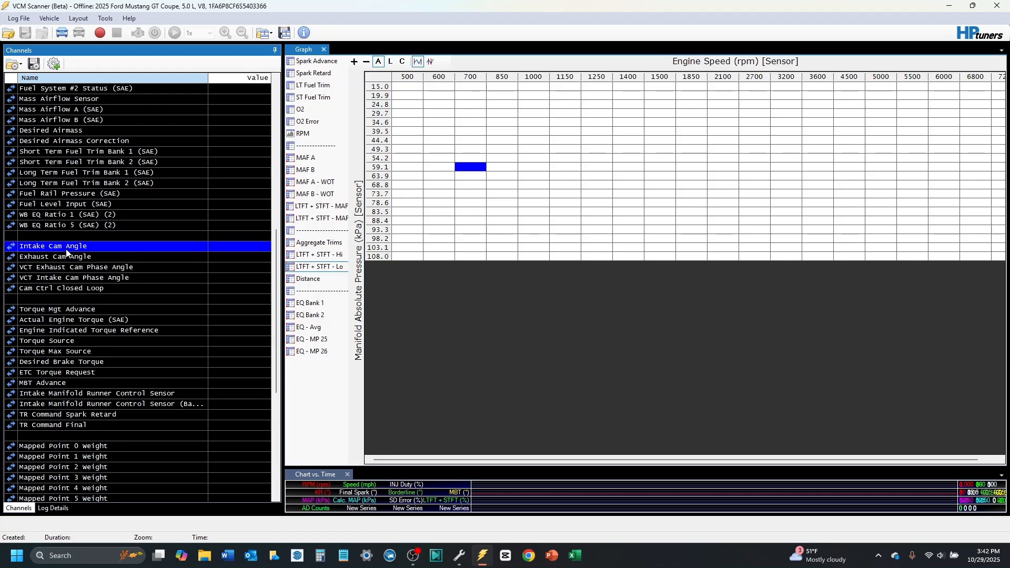
click(76, 260)
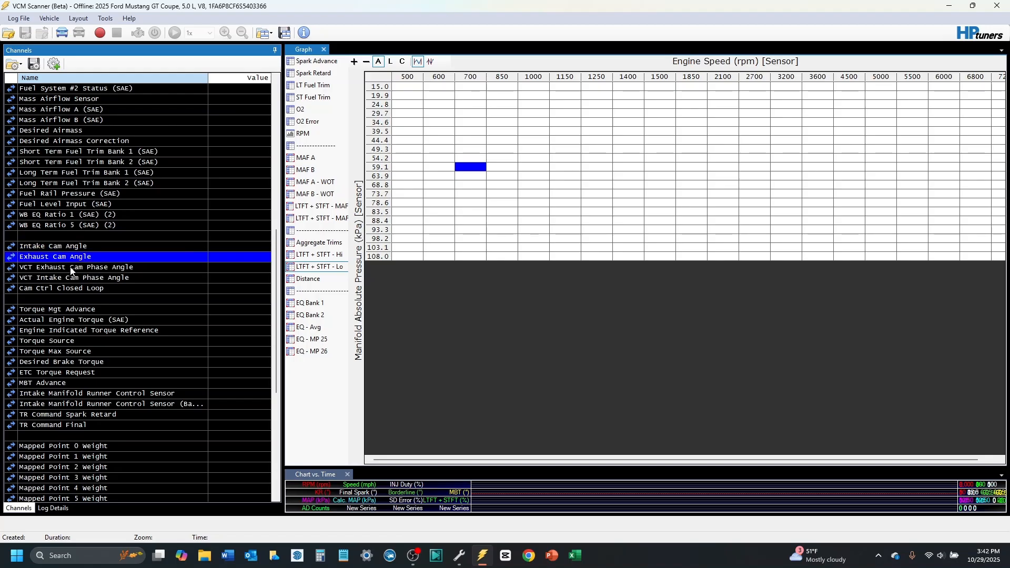
click(71, 269)
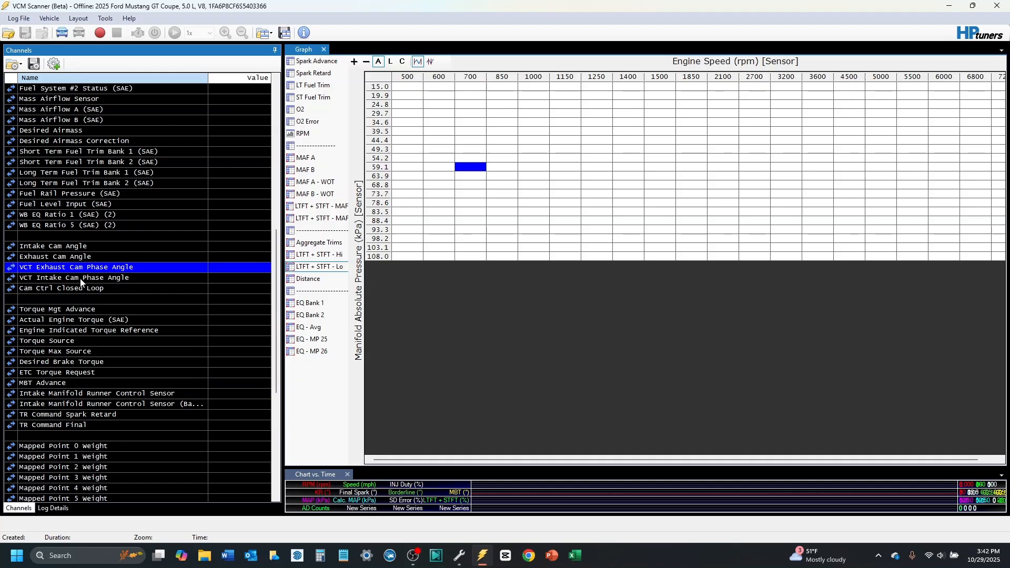
click(89, 282)
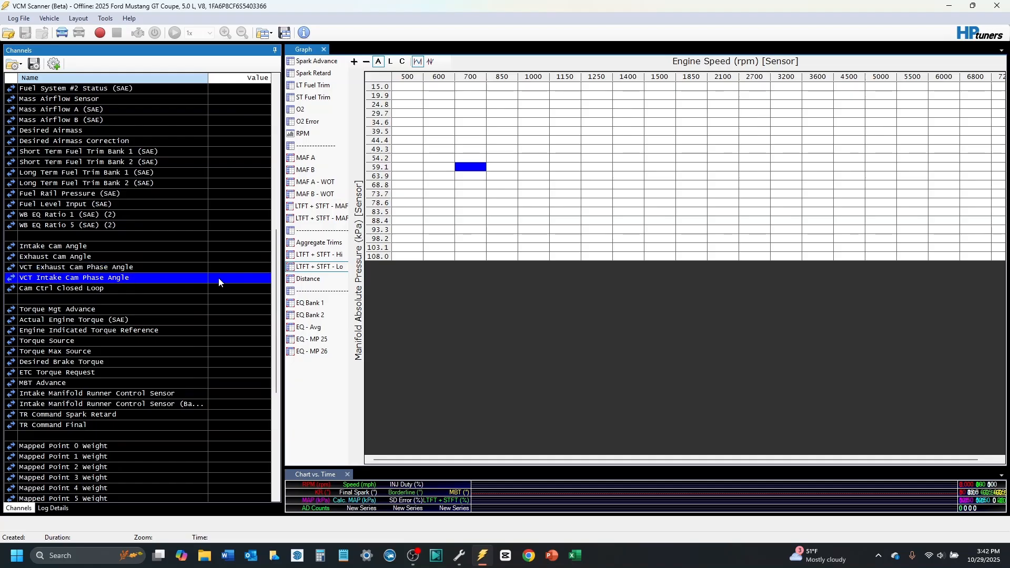
- Highlight both Intake Manifold Runner Control Sensor channels and widen the channel list until the Bank 2 name fits
scroll(218, 282, down, 2)
scroll(218, 283, down, 1)
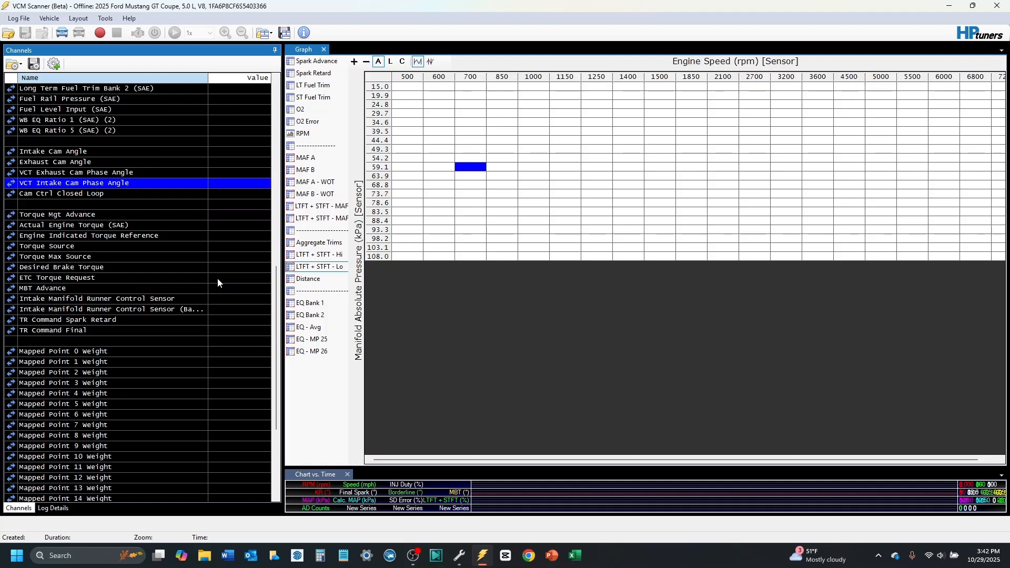
click(82, 298)
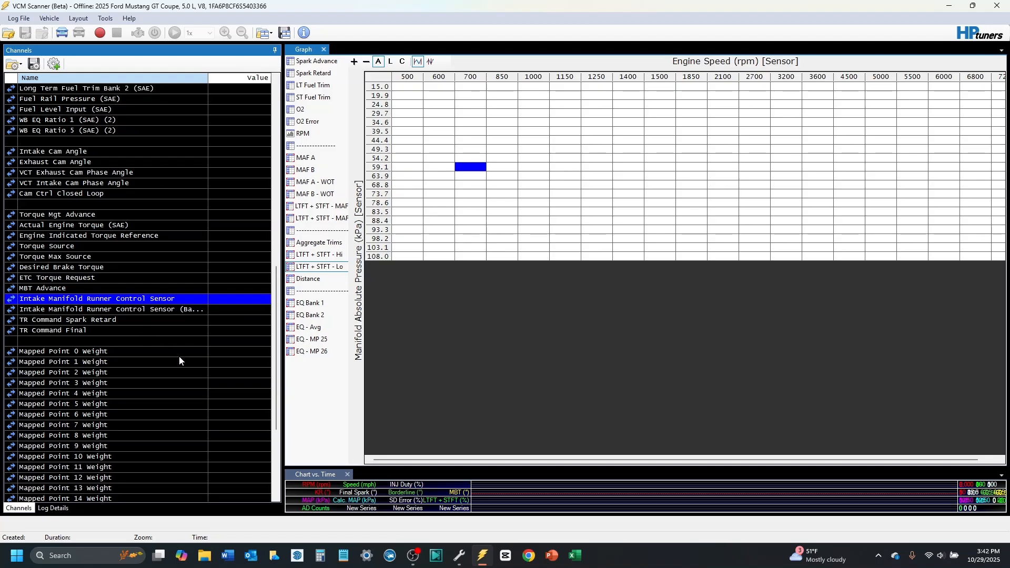
click(168, 310)
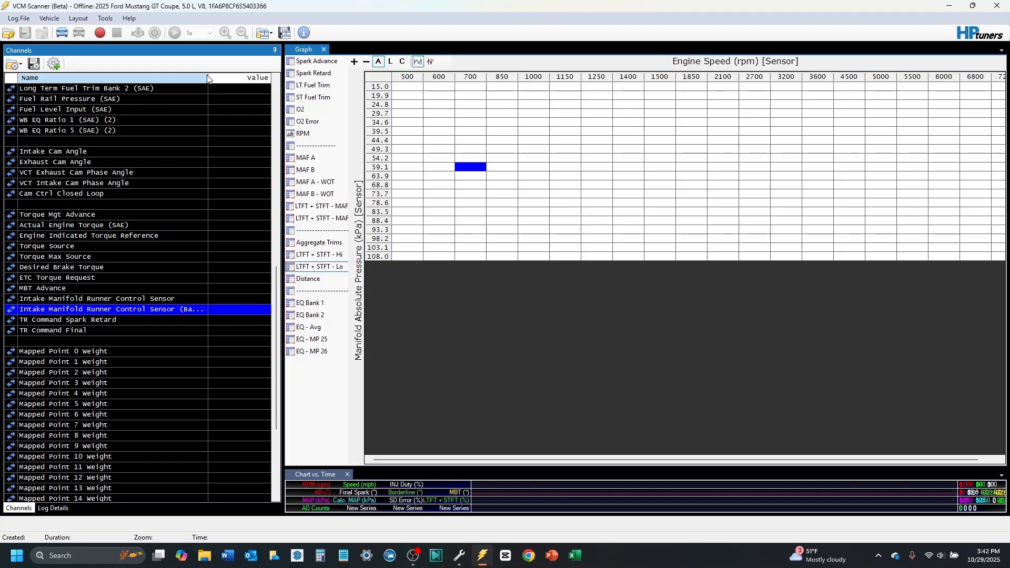
mouse_move(285, 125)
mouse_down()
mouse_move(378, 129)
mouse_move(297, 130)
mouse_up()
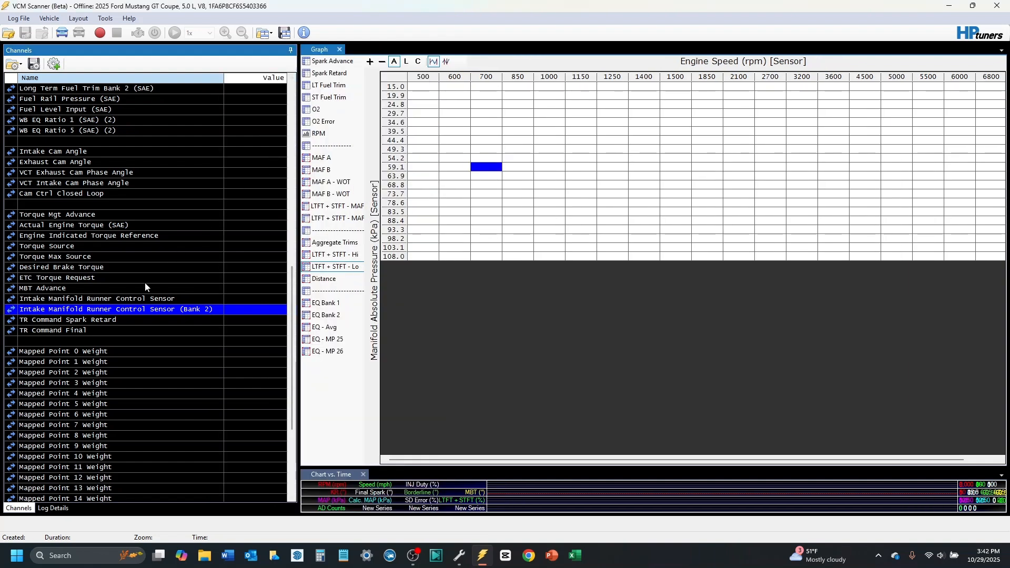
click(114, 299)
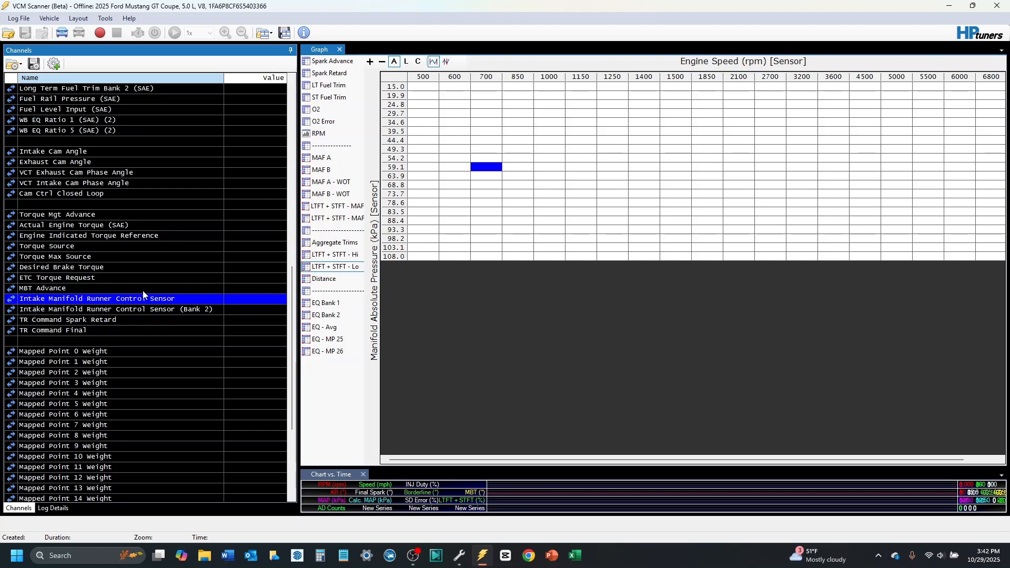
- Look through the channel list from the mapped point weights back to the first group and highlight Drive Mode Requested
scroll(221, 330, down, 6)
scroll(222, 330, up, 4)
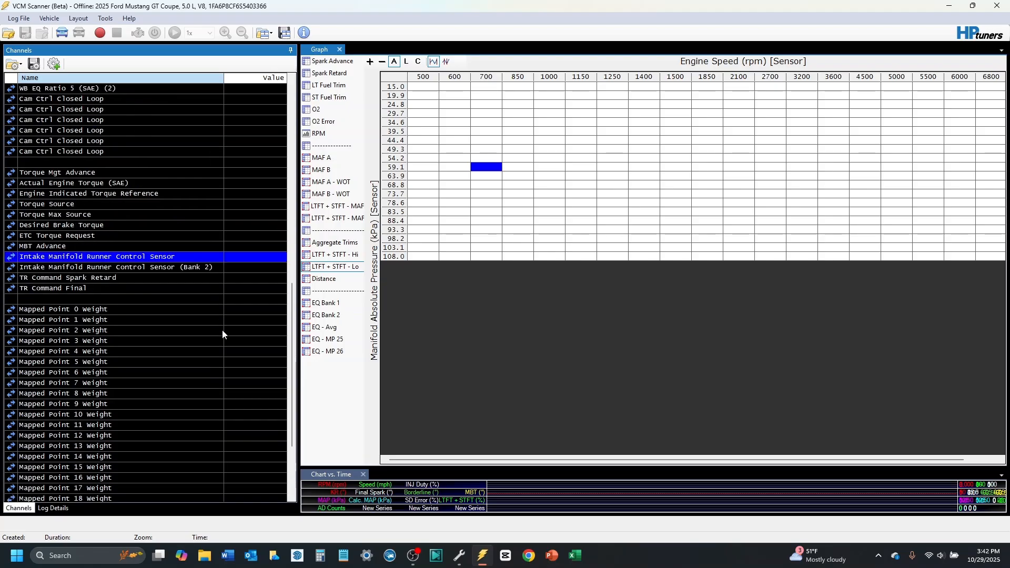
scroll(222, 330, up, 2)
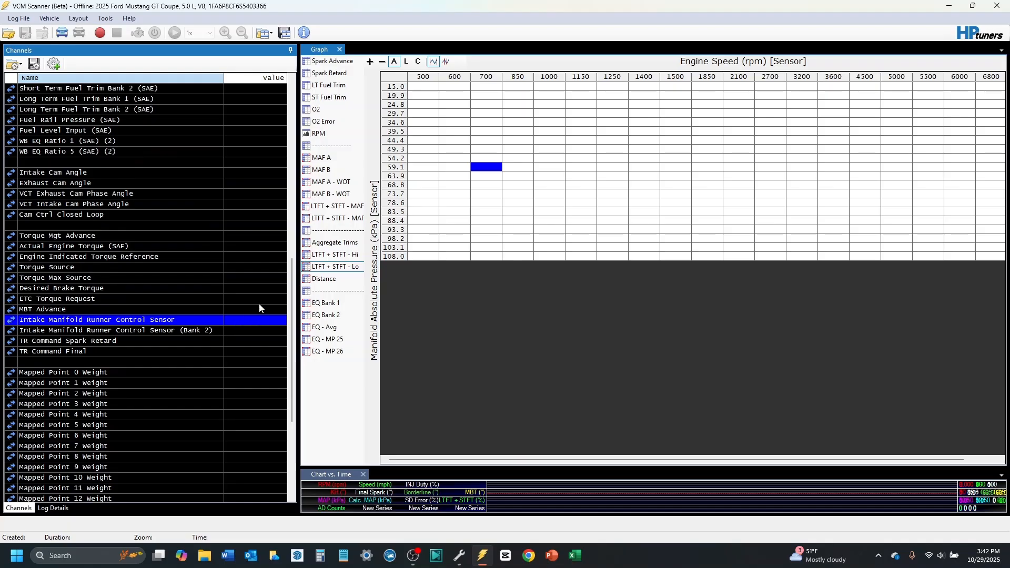
scroll(253, 279, up, 1)
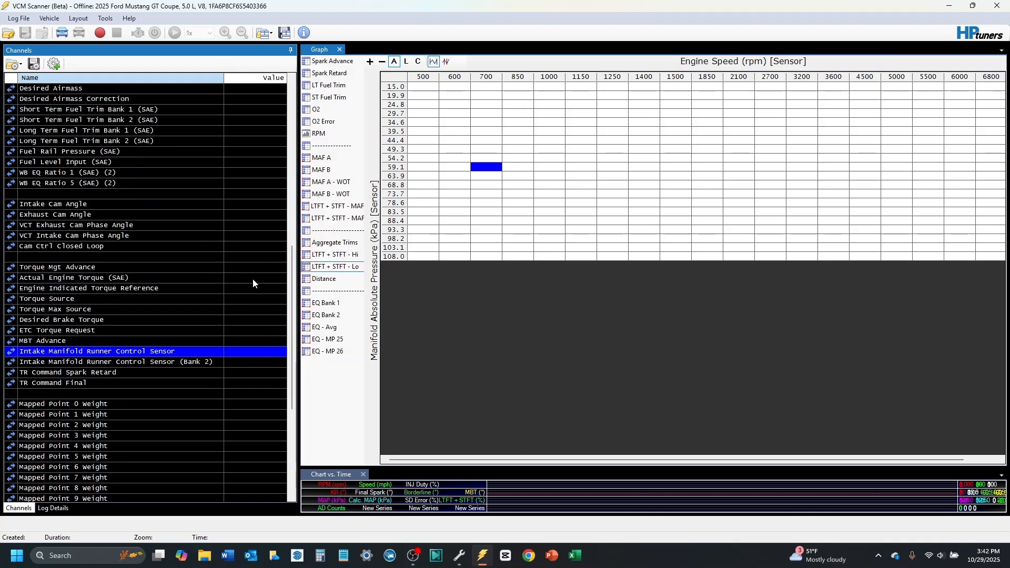
scroll(252, 279, up, 9)
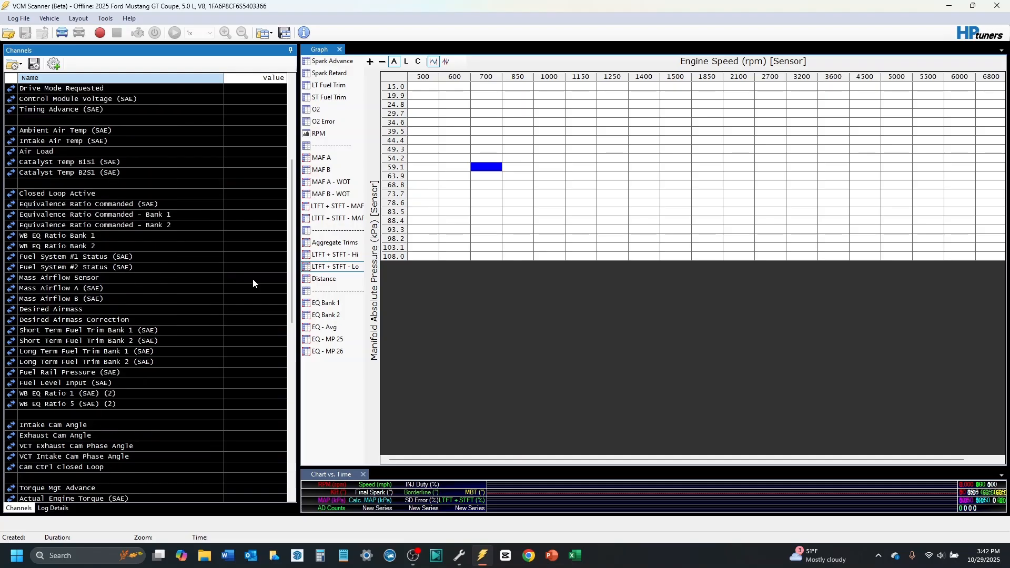
scroll(253, 280, up, 3)
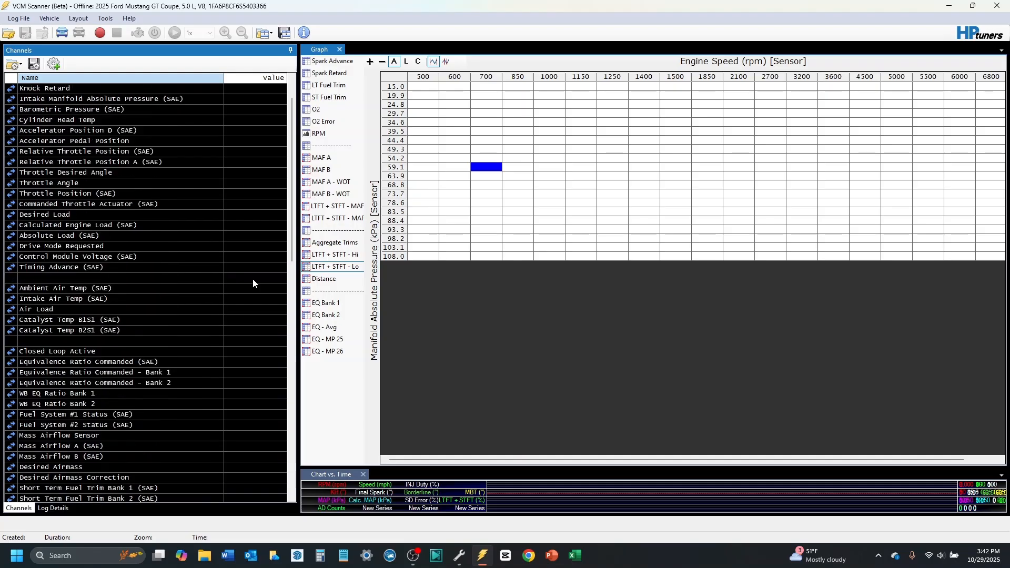
scroll(253, 280, up, 1)
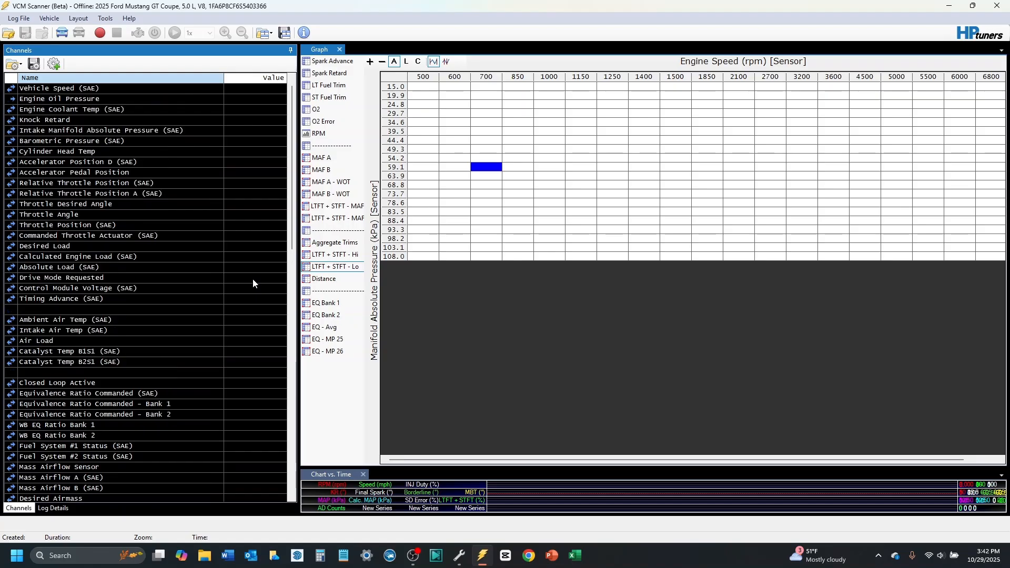
click(59, 276)
scroll(197, 271, up, 1)
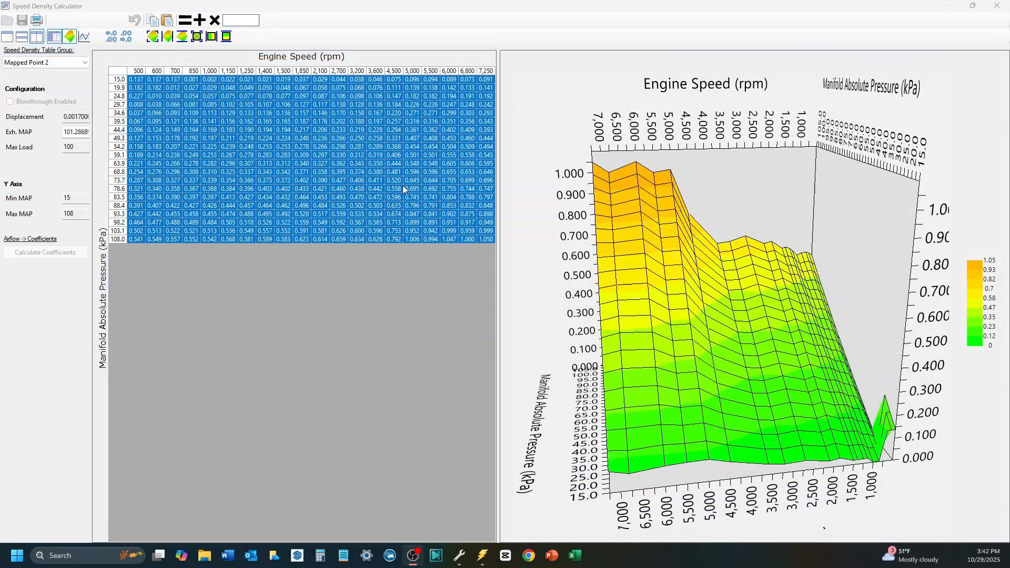
- Close the Speed Density Calculator and open the Variable Camshaft airflow settings in VCM Editor
click(997, 6)
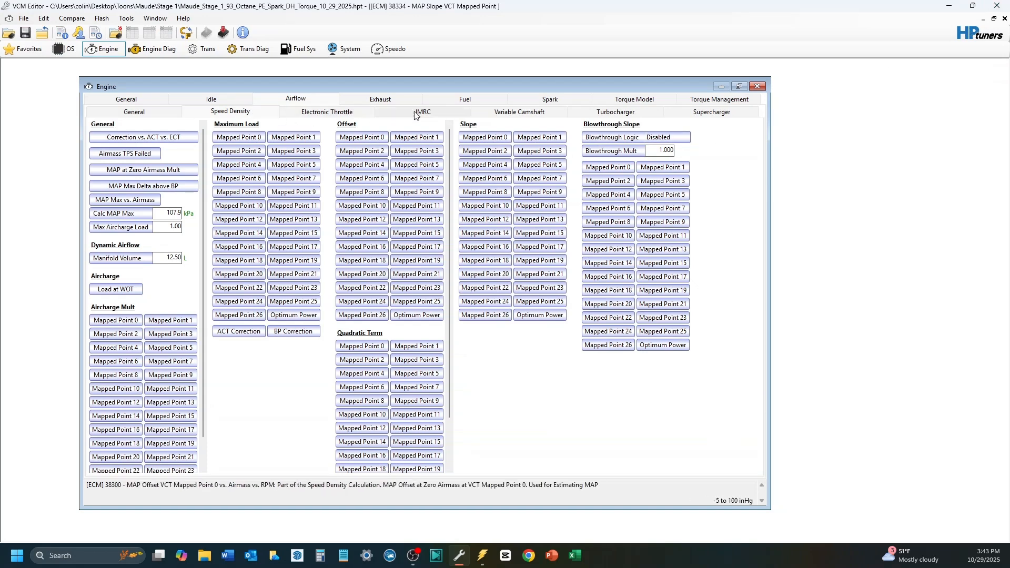
click(512, 112)
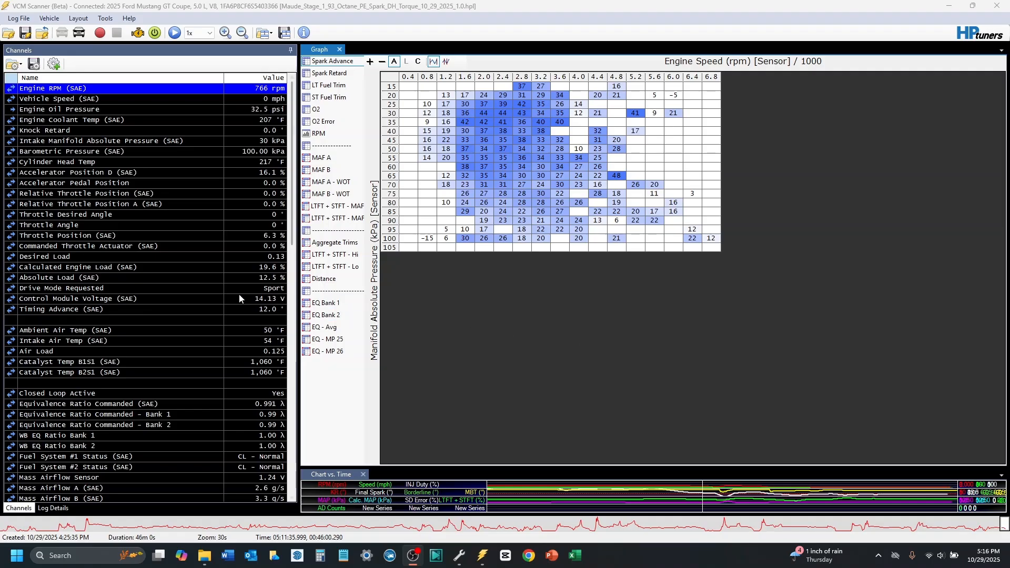
- Review the logged channel values down to Torque Source in VCM Scanner and widen the channel list to fit its full value
scroll(219, 262, down, 3)
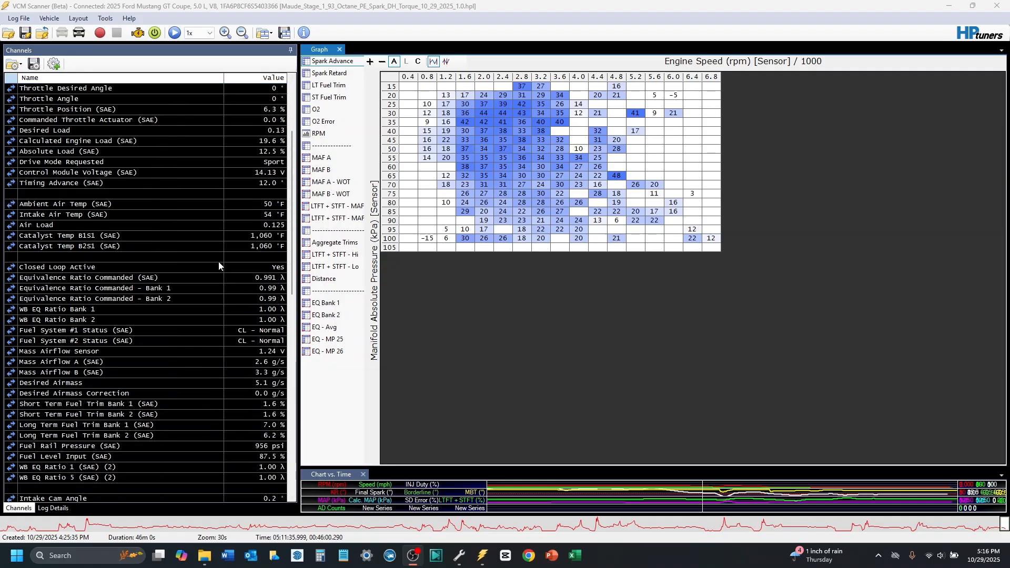
scroll(219, 261, down, 5)
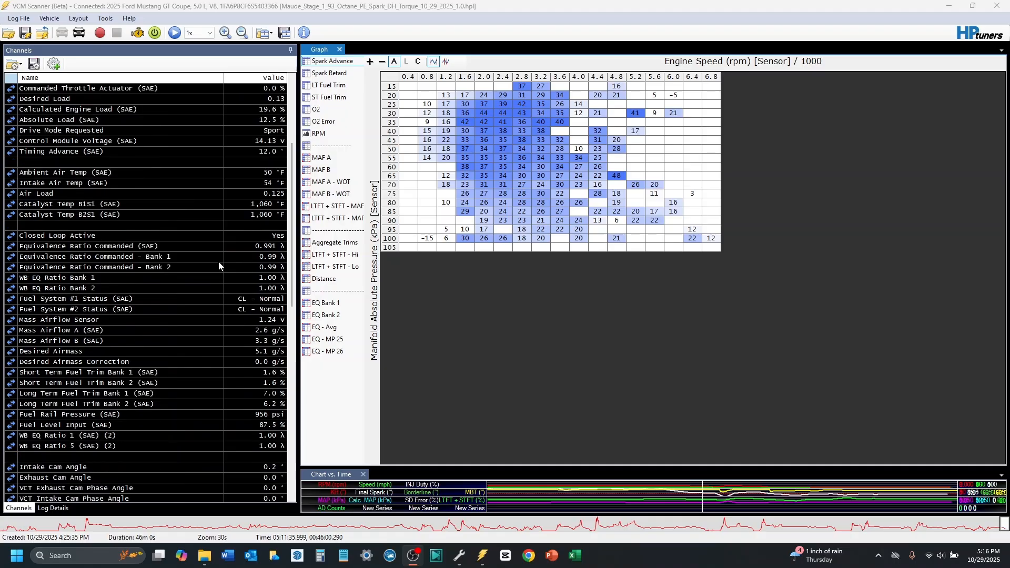
scroll(219, 261, down, 5)
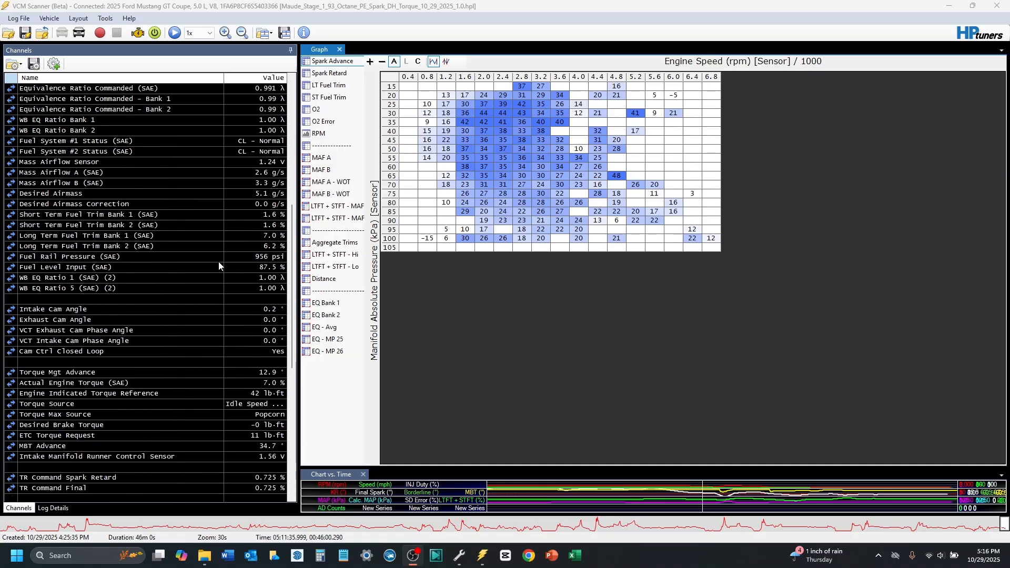
scroll(223, 262, down, 1)
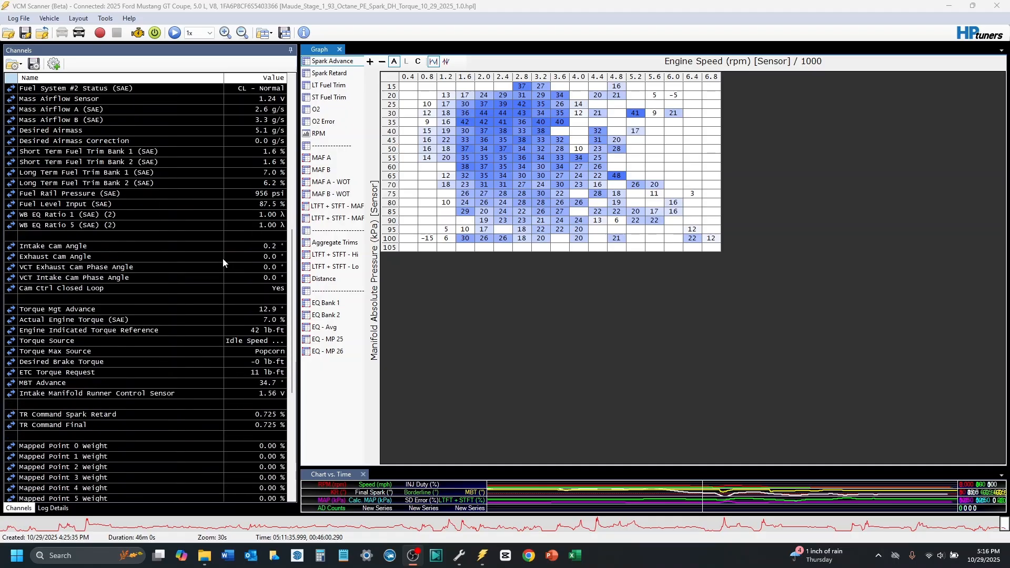
click(133, 340)
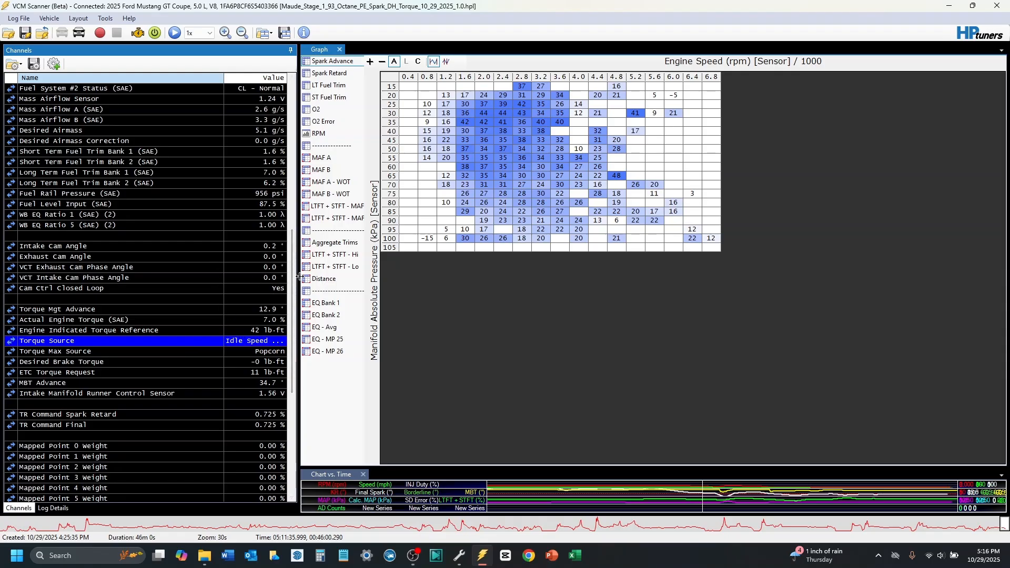
drag(299, 276, 367, 271)
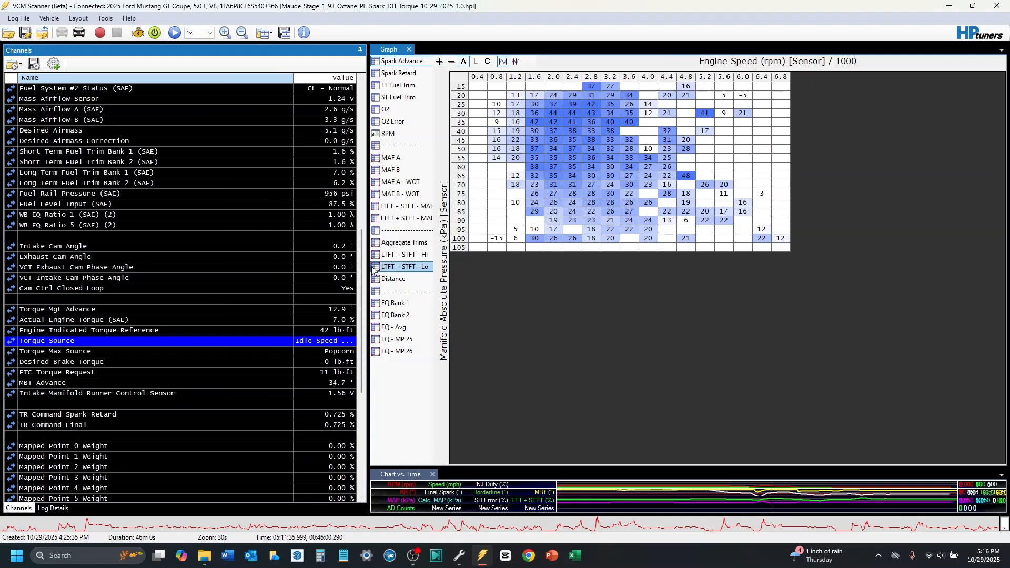
- Narrow the channel list to enlarge the graph area and highlight Torque Max Source and Intake Manifold Runner Control Sensor in turn
drag(367, 271, 262, 261)
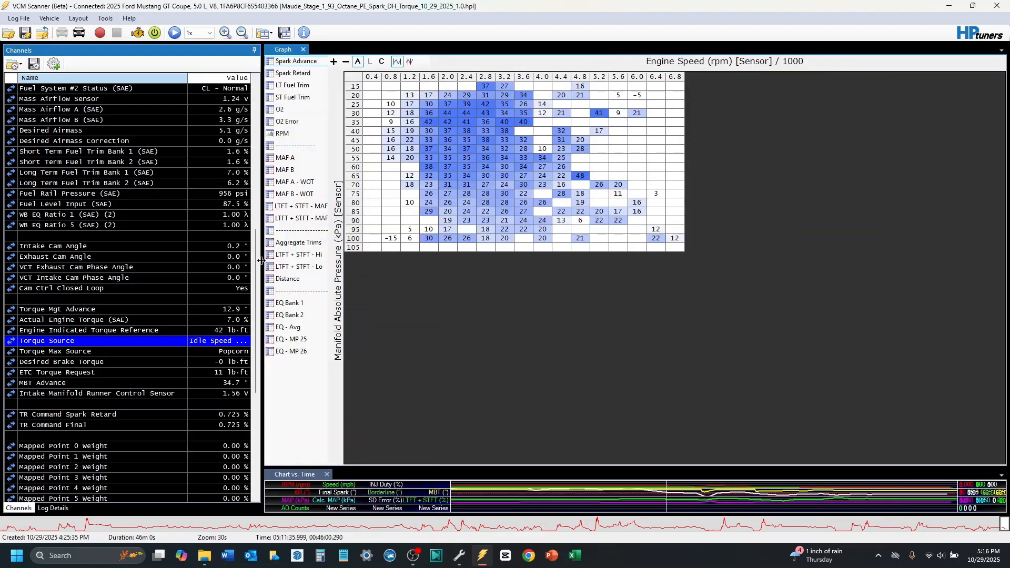
scroll(219, 266, down, 1)
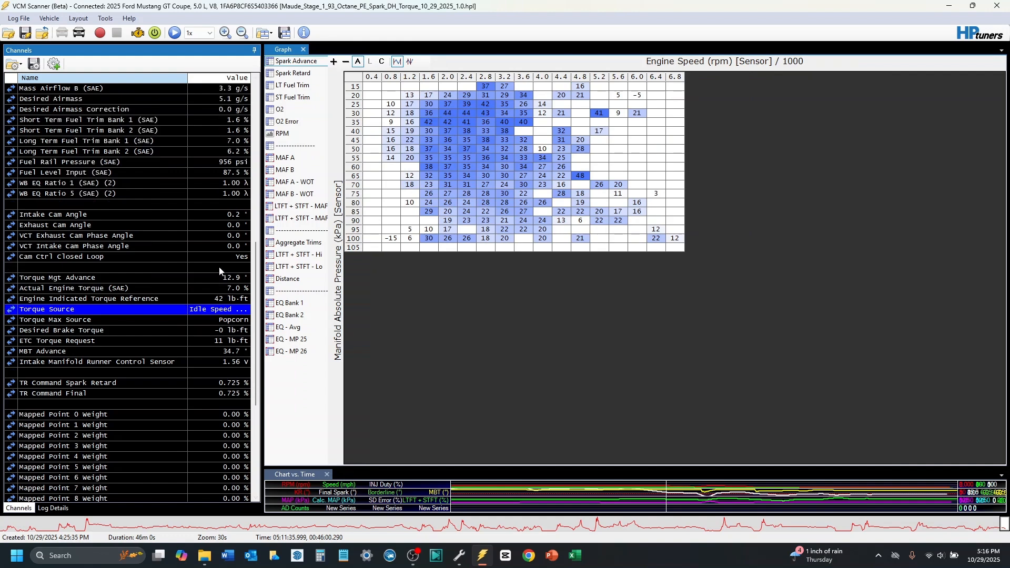
click(227, 321)
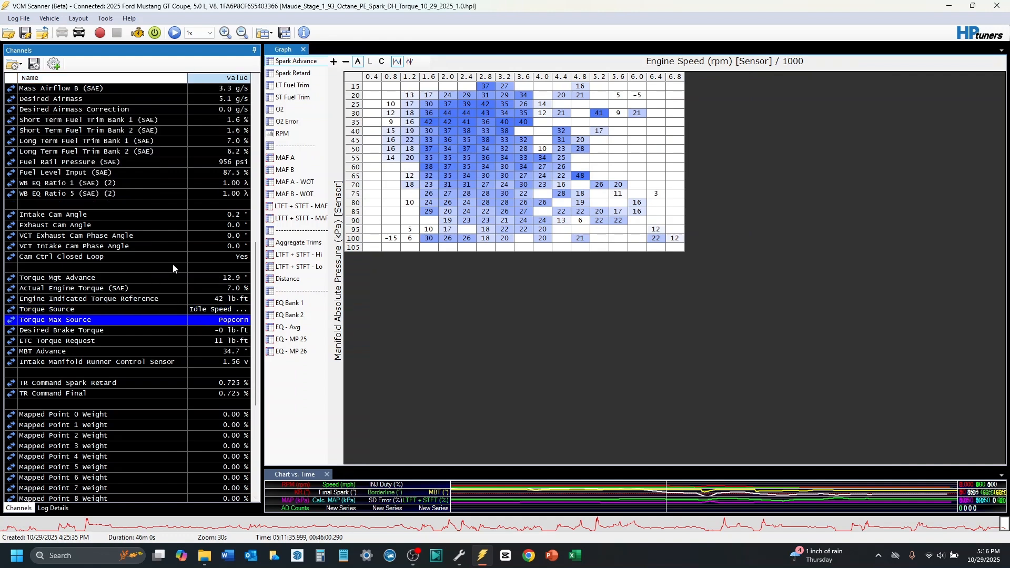
scroll(172, 266, down, 1)
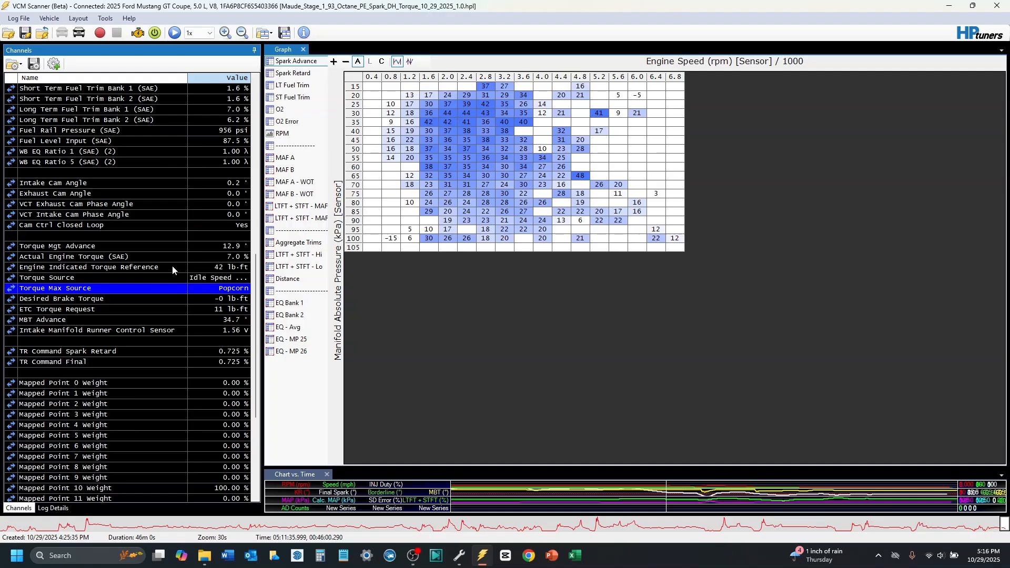
scroll(174, 268, down, 1)
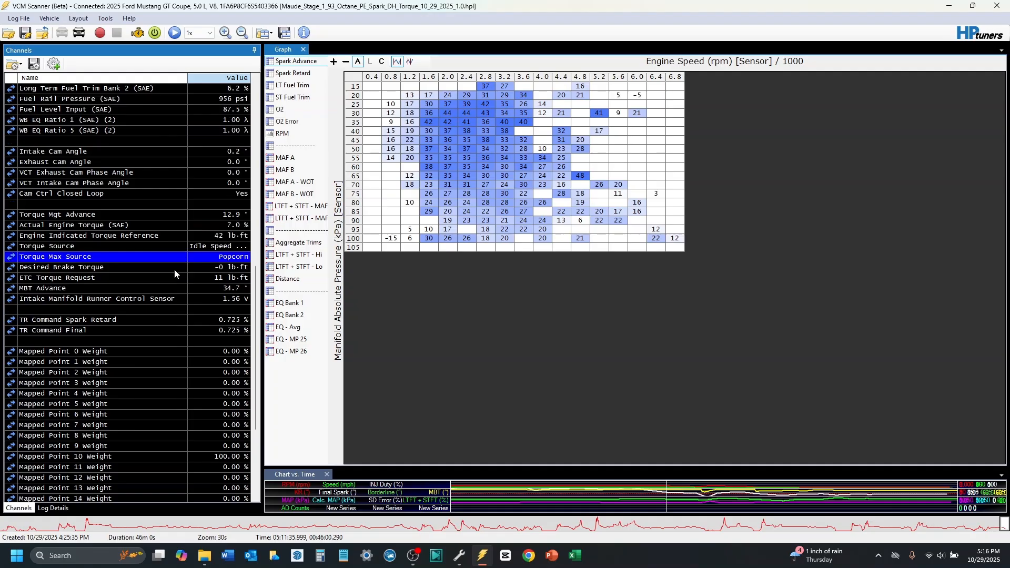
click(156, 300)
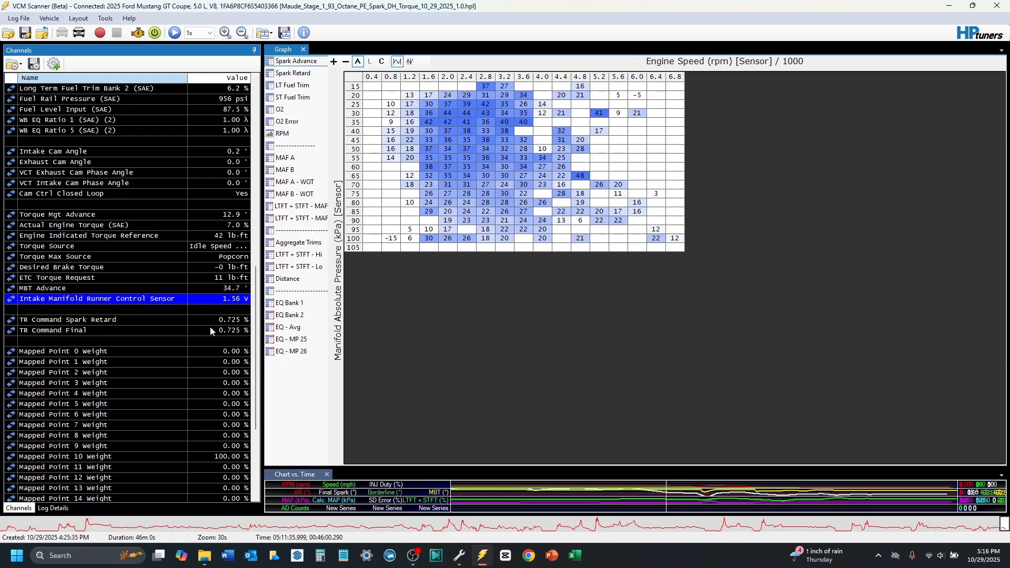
- Check the mapped point weights at the end of the channel list and return to highlight Drive Mode Requested
scroll(191, 322, down, 6)
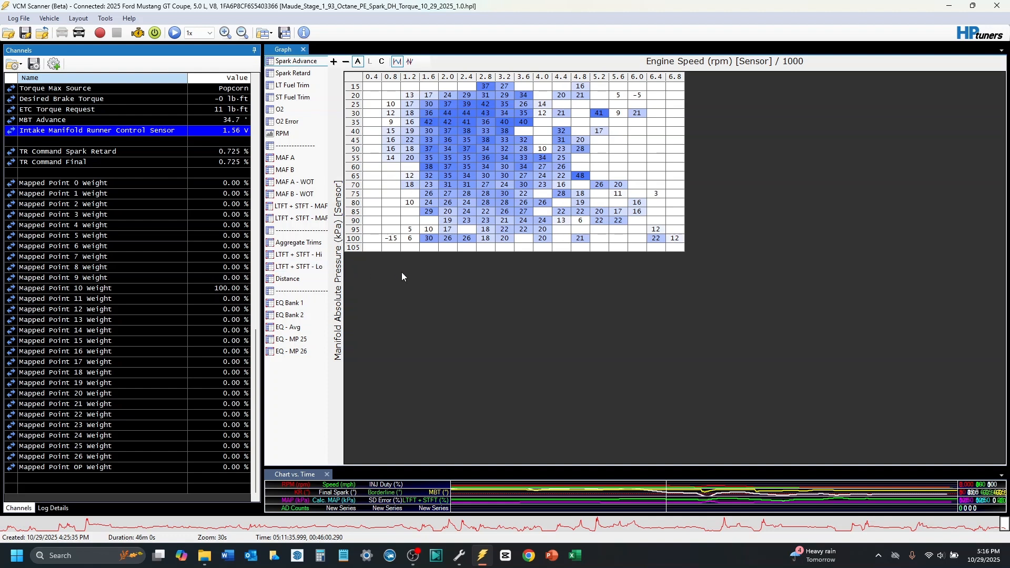
scroll(195, 256, up, 2)
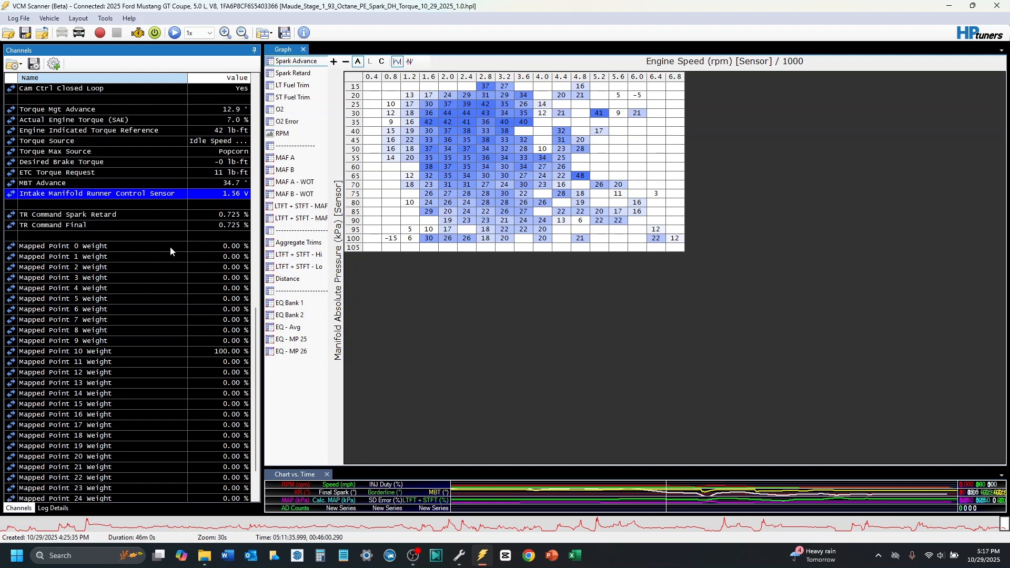
scroll(158, 213, up, 6)
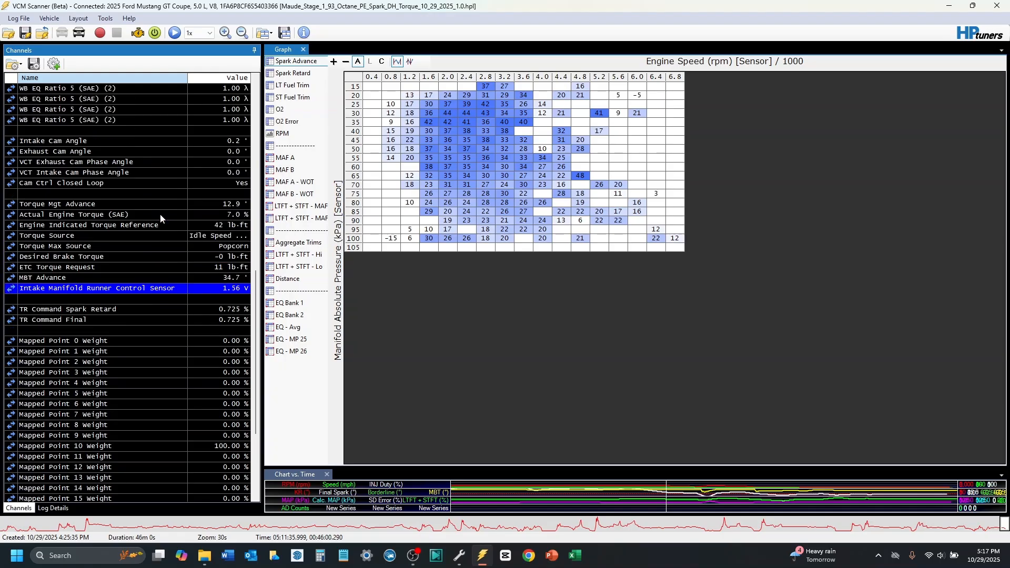
scroll(163, 220, up, 7)
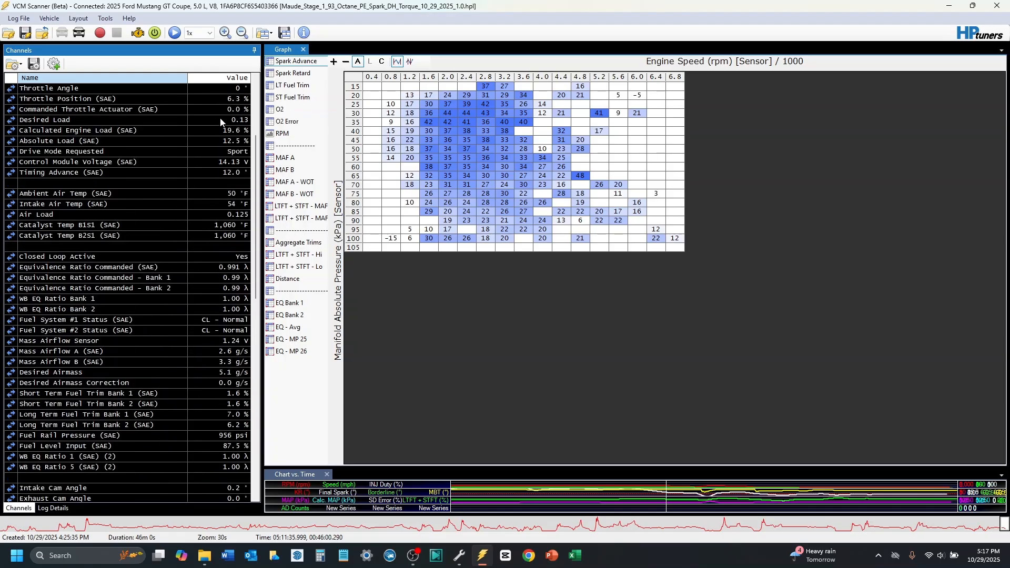
click(152, 151)
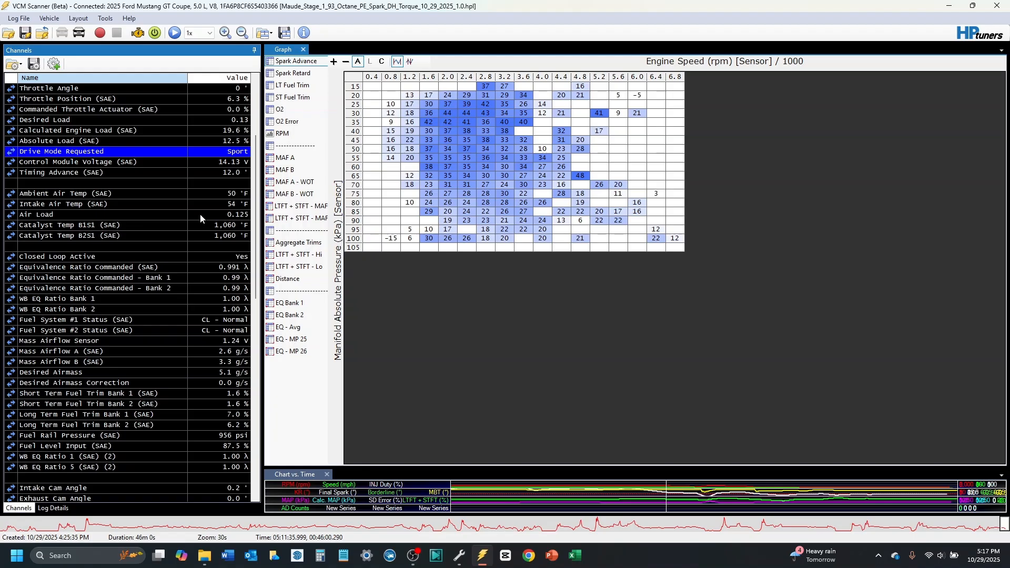
- Look through the whole channel list from the engine basics to the mapped point weights and back to Engine RPM
scroll(182, 225, up, 4)
scroll(182, 225, down, 12)
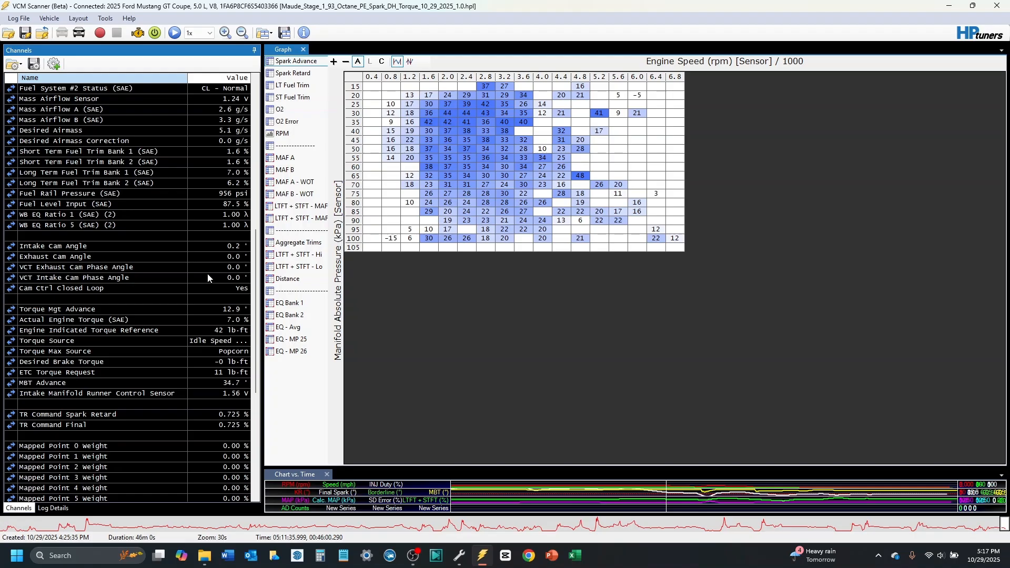
scroll(195, 277, down, 3)
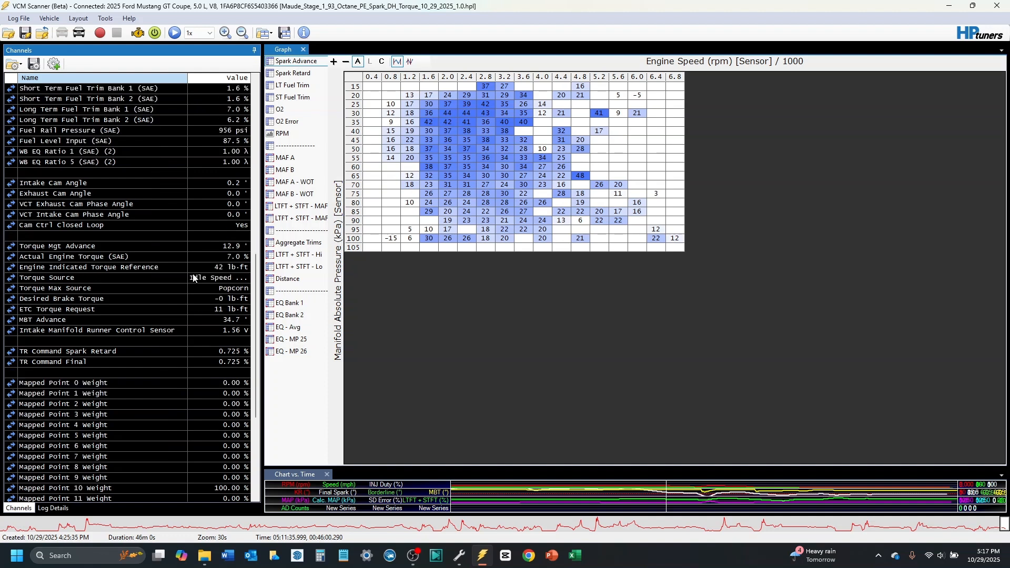
scroll(194, 277, down, 5)
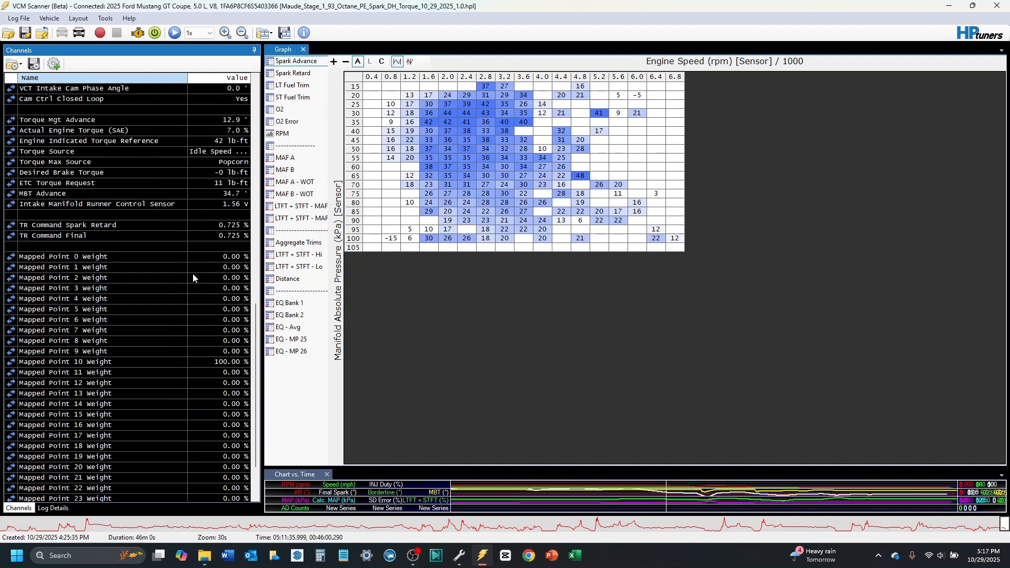
scroll(194, 277, up, 5)
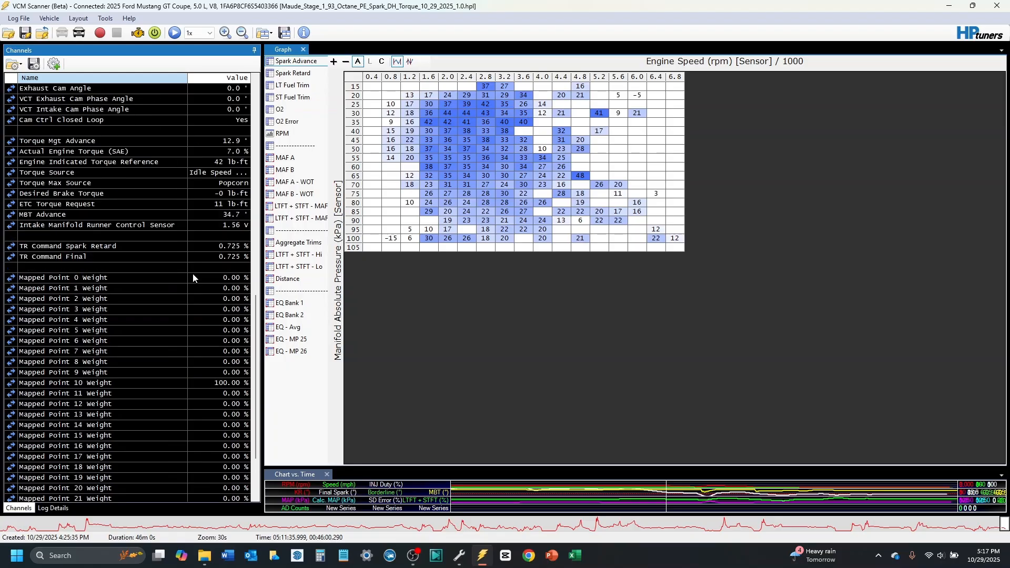
scroll(194, 277, up, 1)
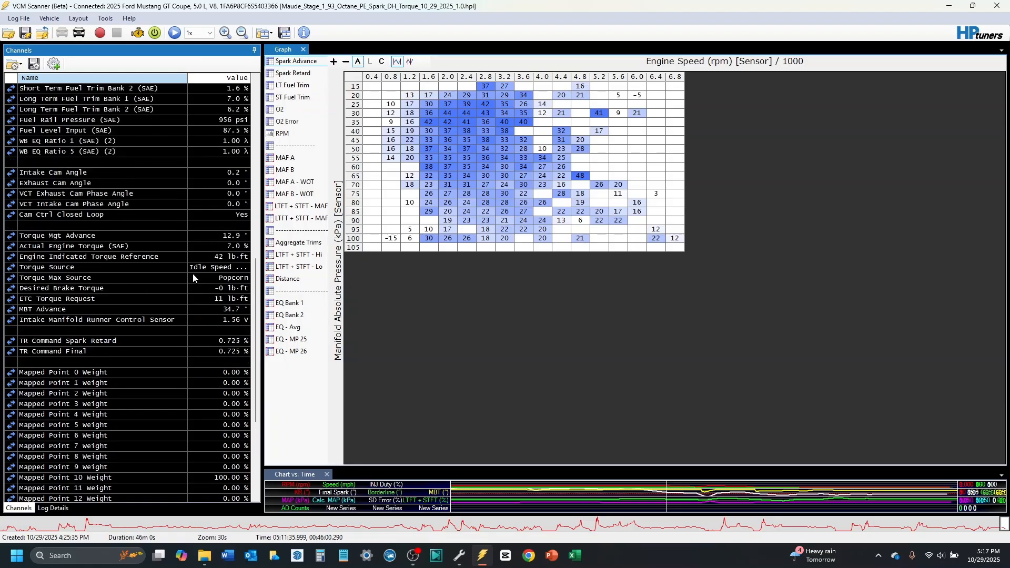
scroll(194, 277, up, 7)
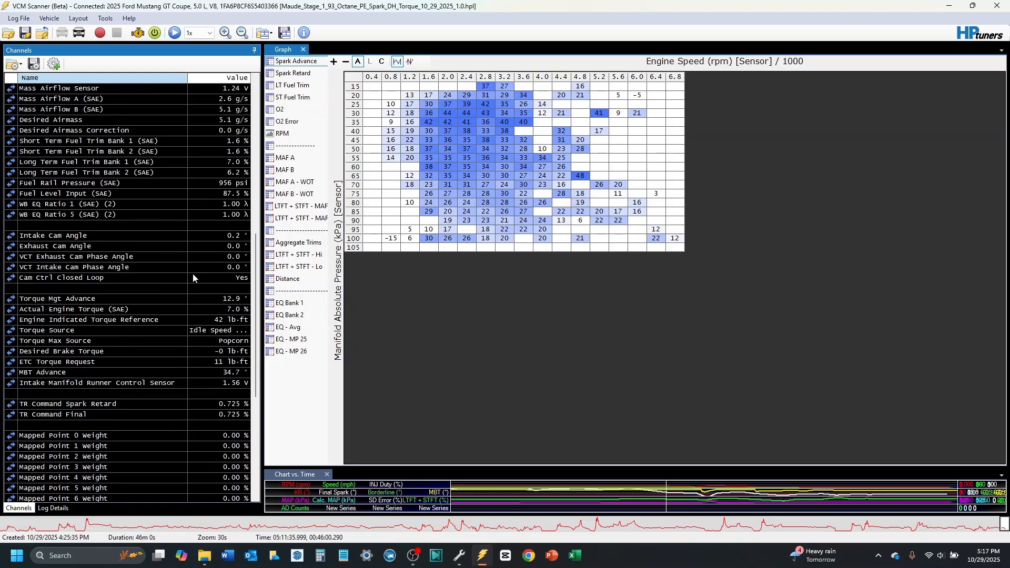
scroll(194, 277, up, 4)
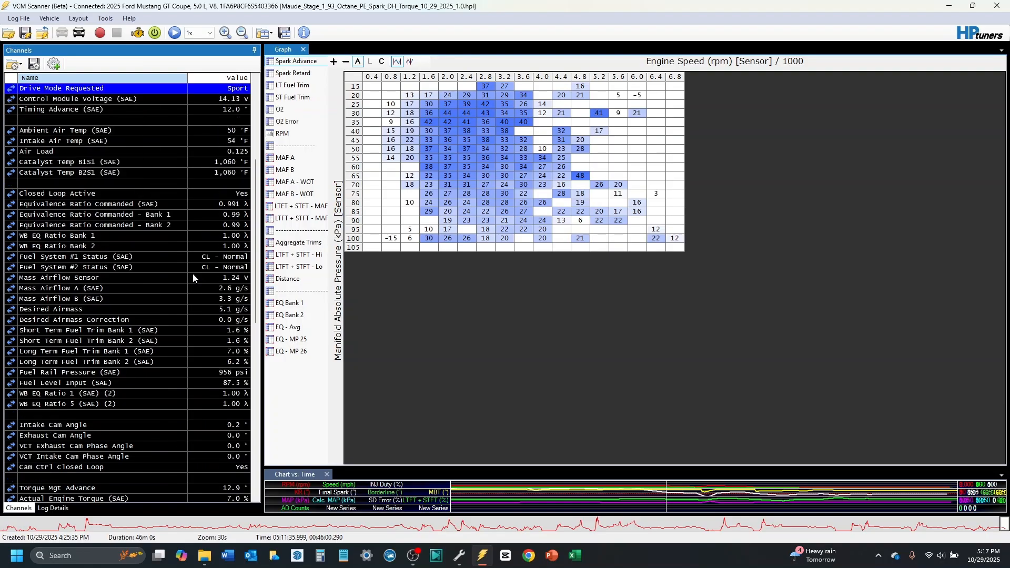
scroll(193, 278, up, 4)
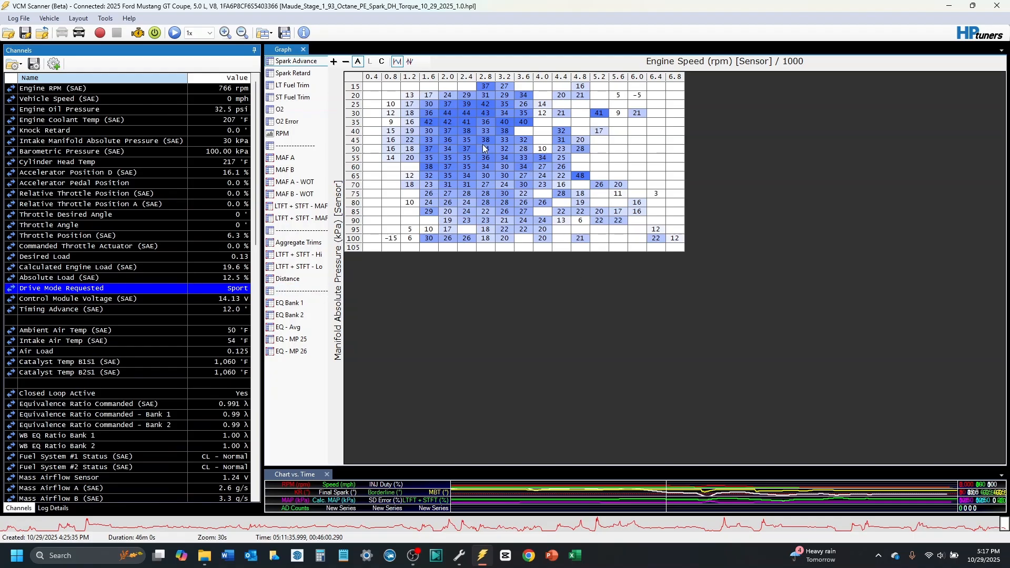
- Examine the LT Fuel Trim graph's averages and sample counts and compare it with the ST Fuel Trim graph
click(308, 90)
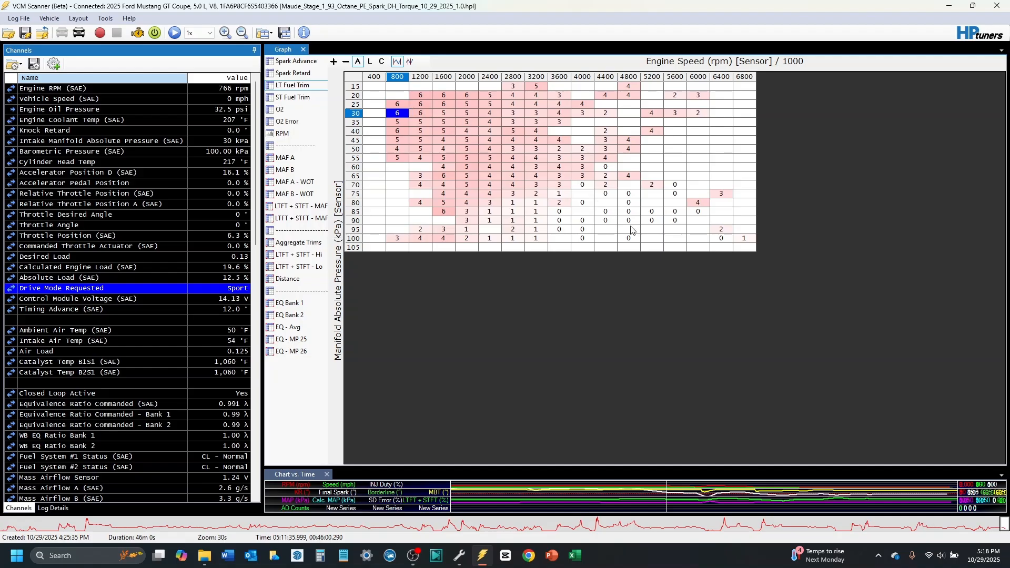
click(381, 62)
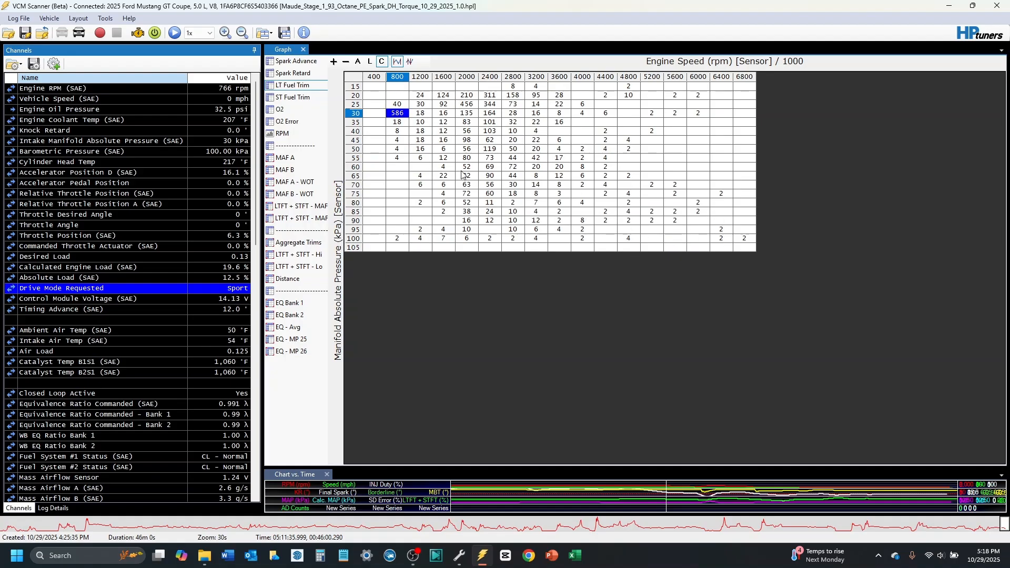
click(358, 61)
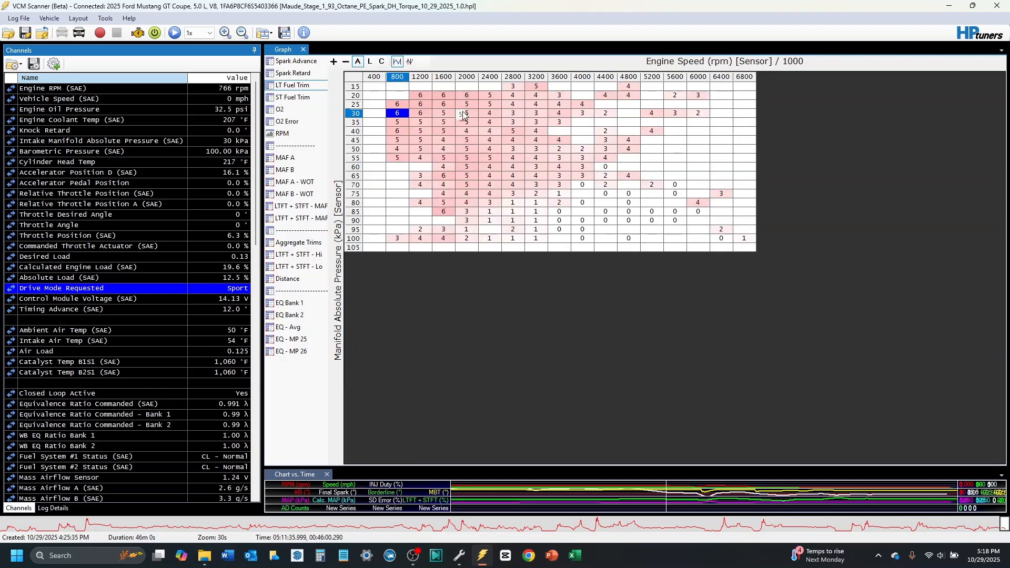
click(294, 99)
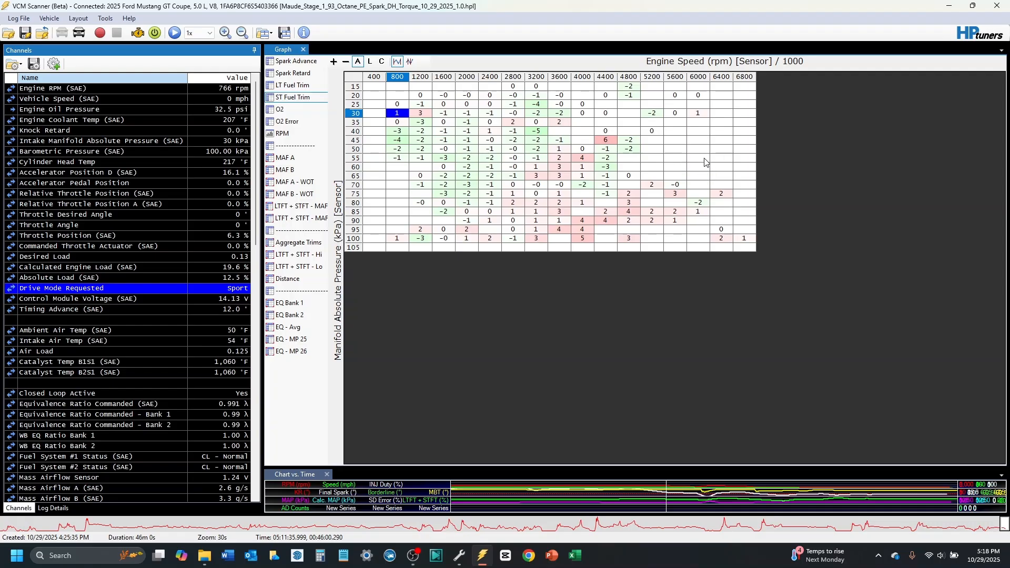
click(301, 86)
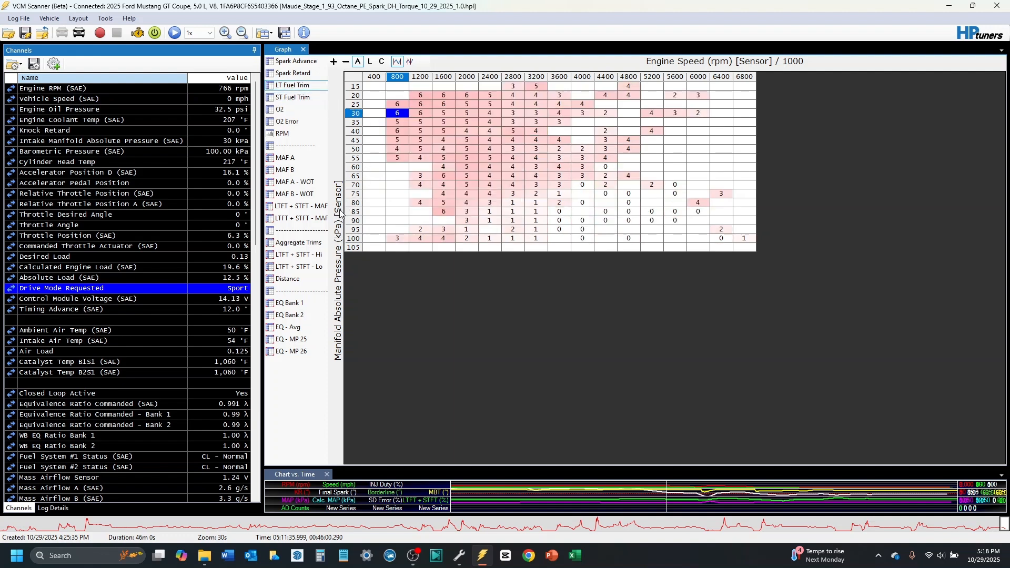
- Show the Aggregate Trims graph and check the sample count behind the 700 rpm, 29.7 kPa cell before restoring average values
click(302, 244)
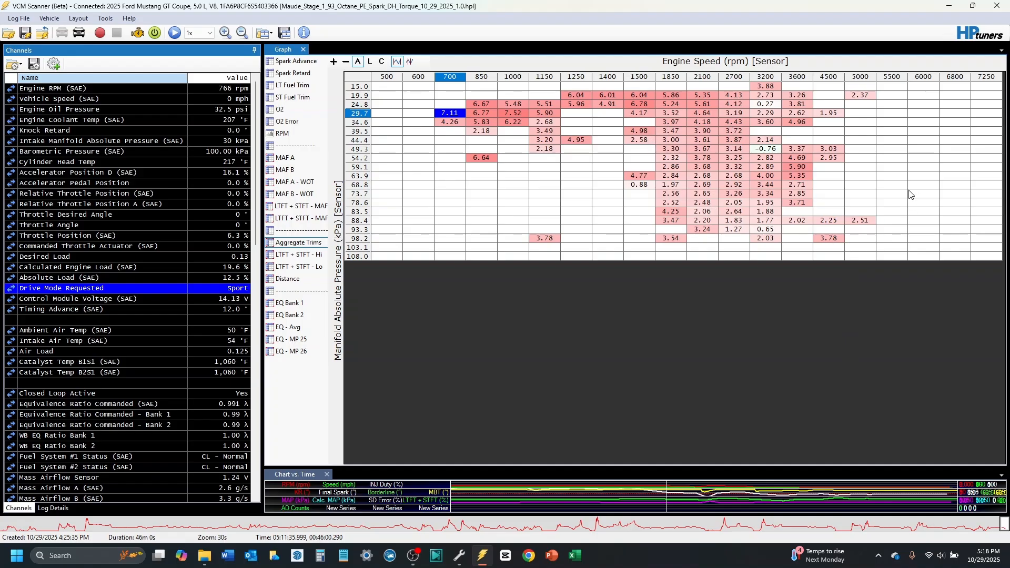
click(549, 105)
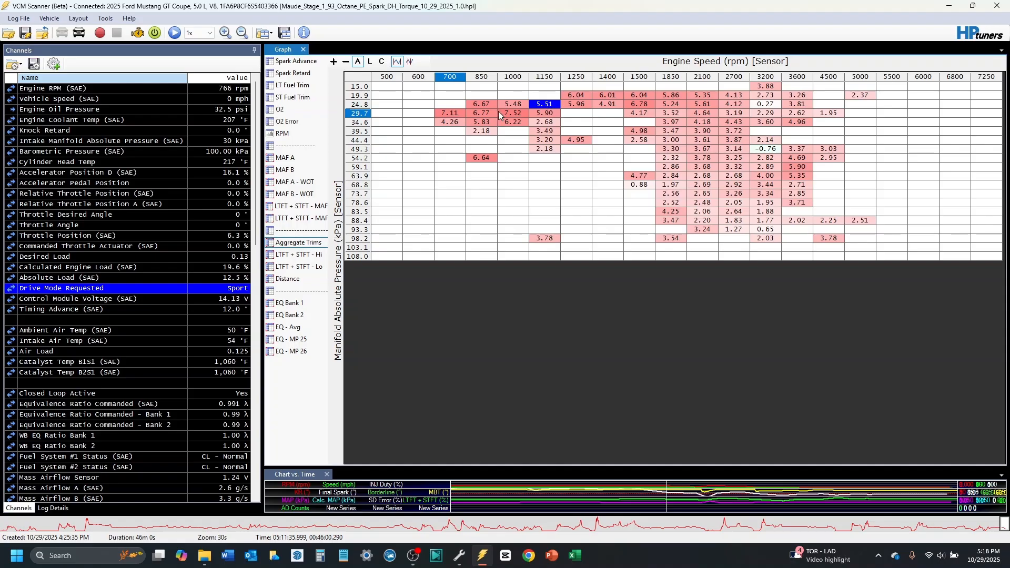
click(382, 61)
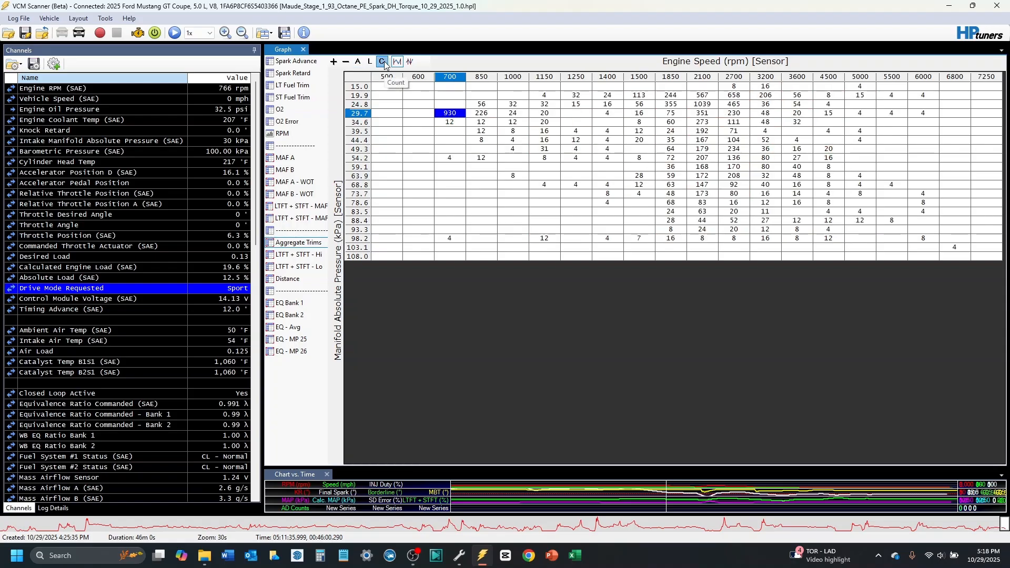
click(458, 132)
click(455, 114)
click(357, 62)
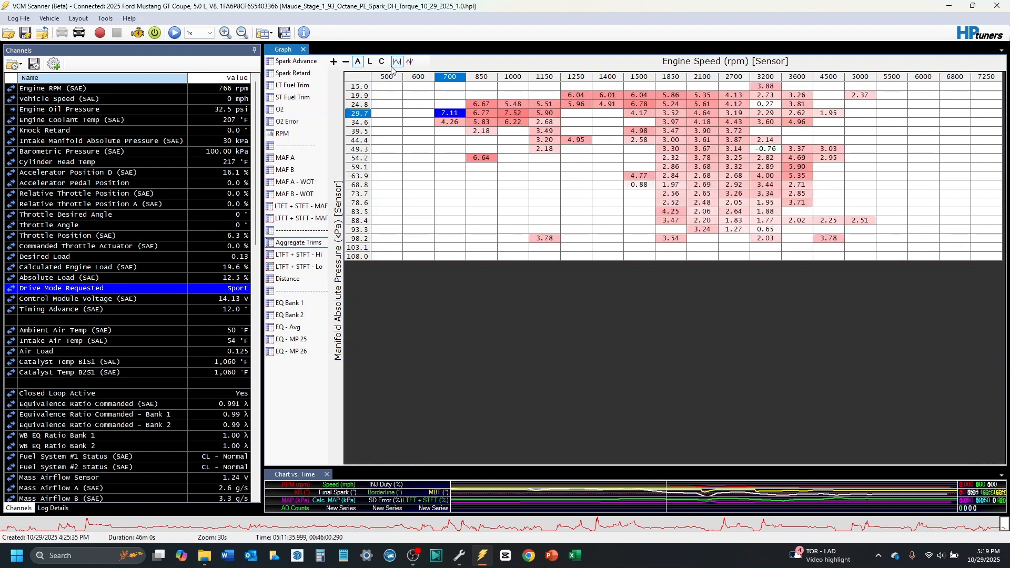
- Compare the Aggregate Trims counts with the averages, highlighting the 2100 rpm, 24.8 kPa cell, and end on the average values
click(381, 61)
click(357, 61)
click(381, 61)
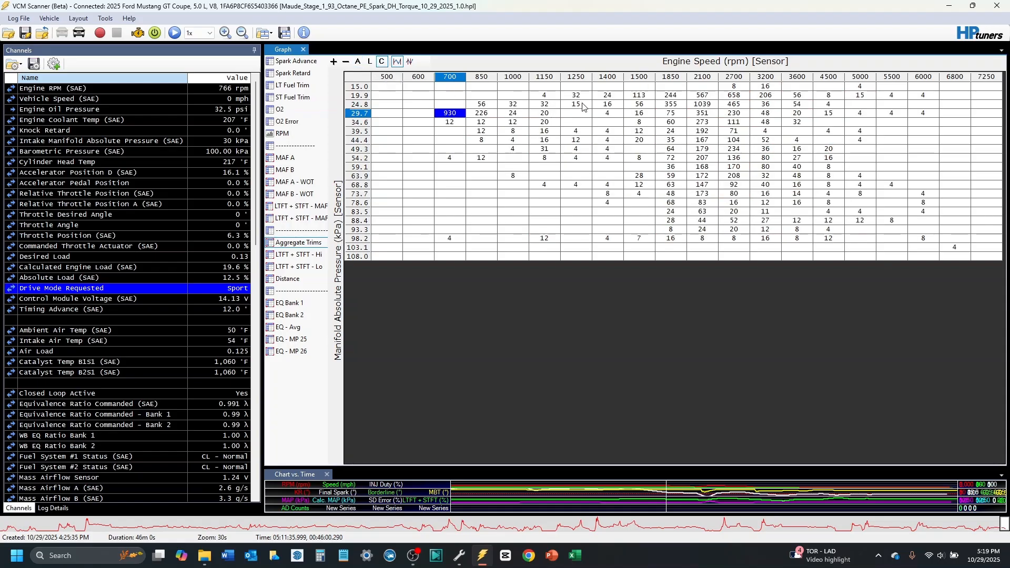
click(706, 104)
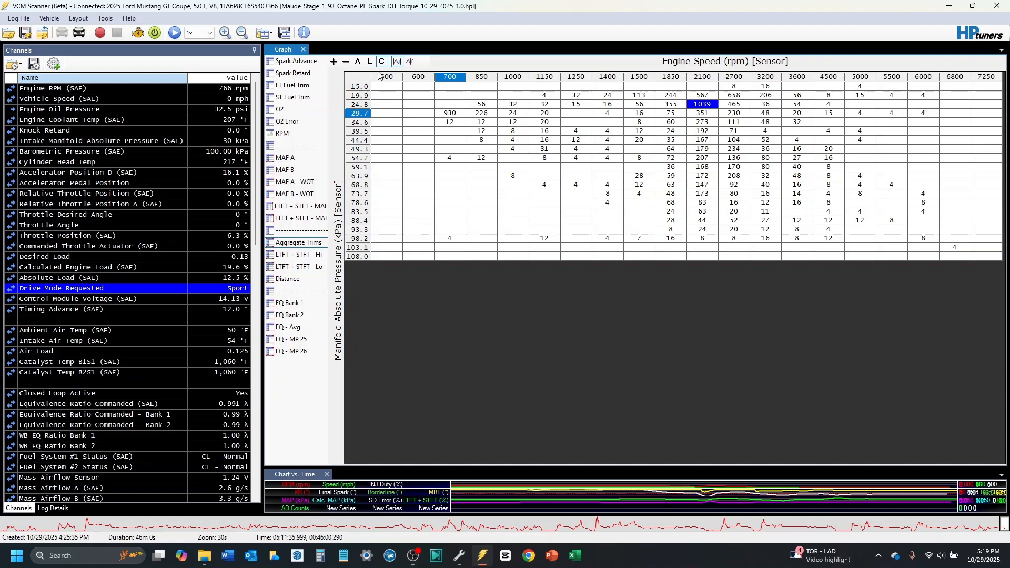
click(359, 62)
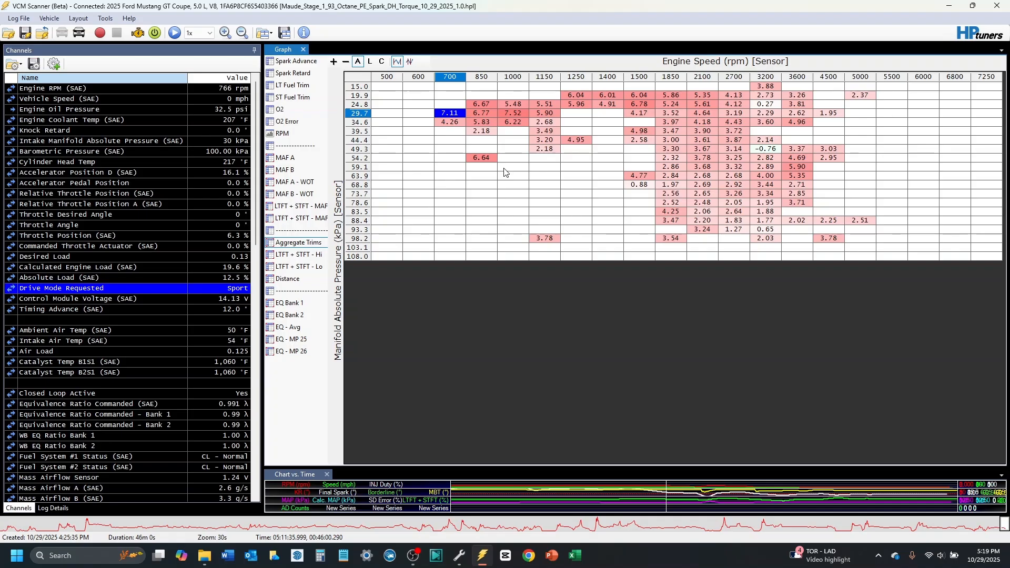
- Enlarge the Chart vs. Time pane until all four plots are readable and move playback to about the middle of the log
click(609, 489)
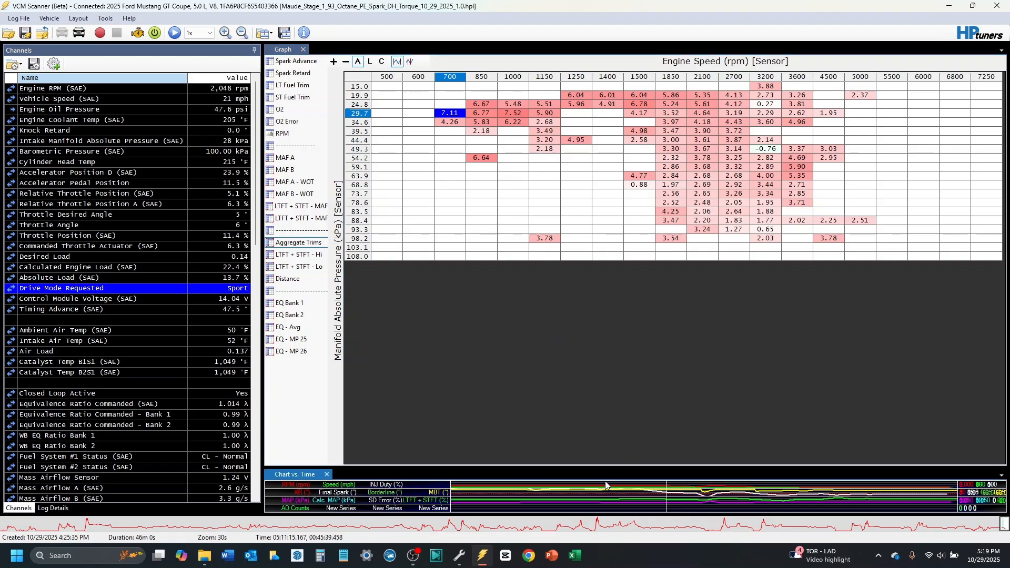
click(563, 494)
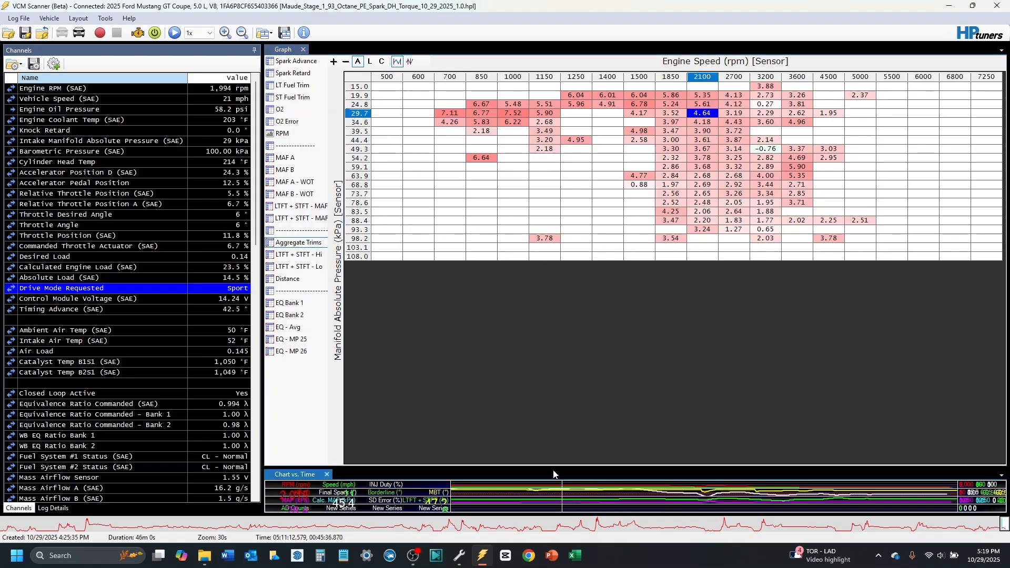
drag(553, 468, 527, 474)
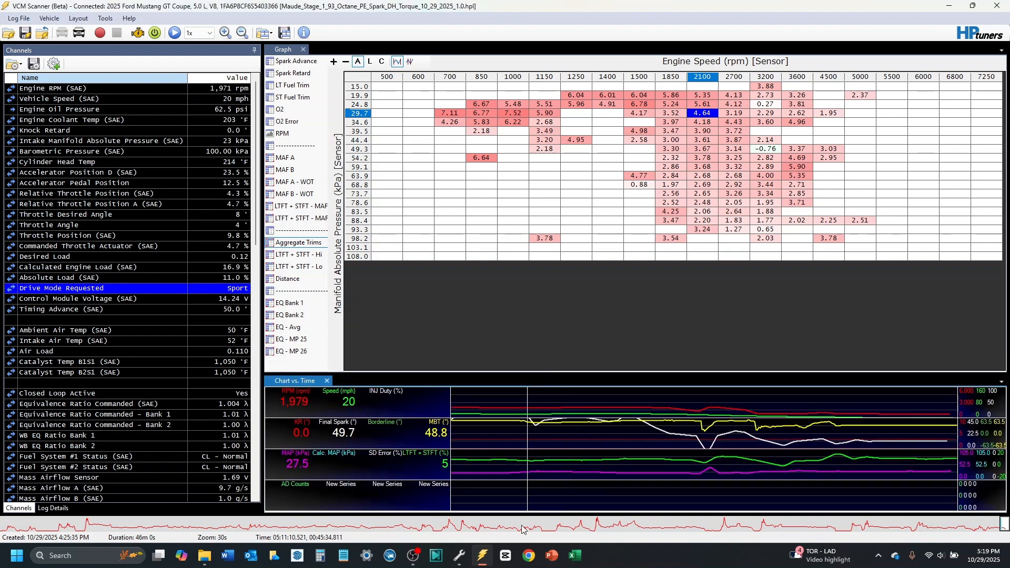
click(523, 528)
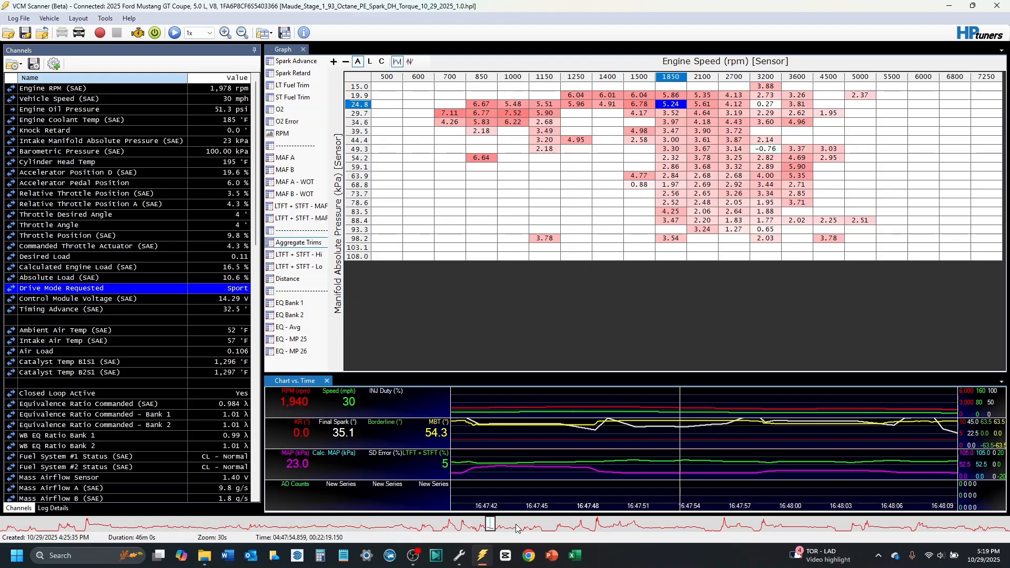
- Compare the Aggregate Trims graph's maximum and minimum values, ending on the average values
click(334, 62)
click(345, 61)
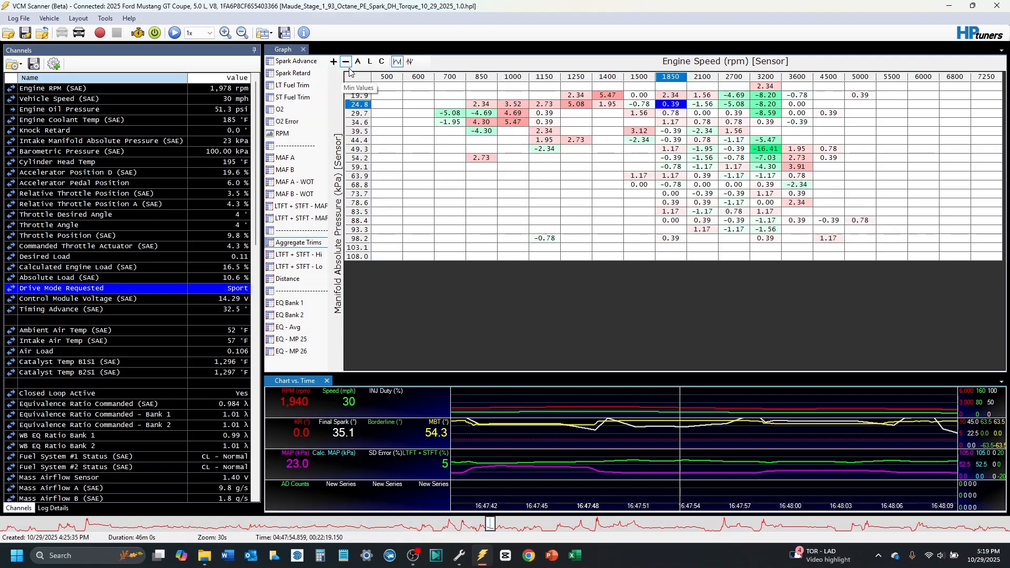
click(359, 62)
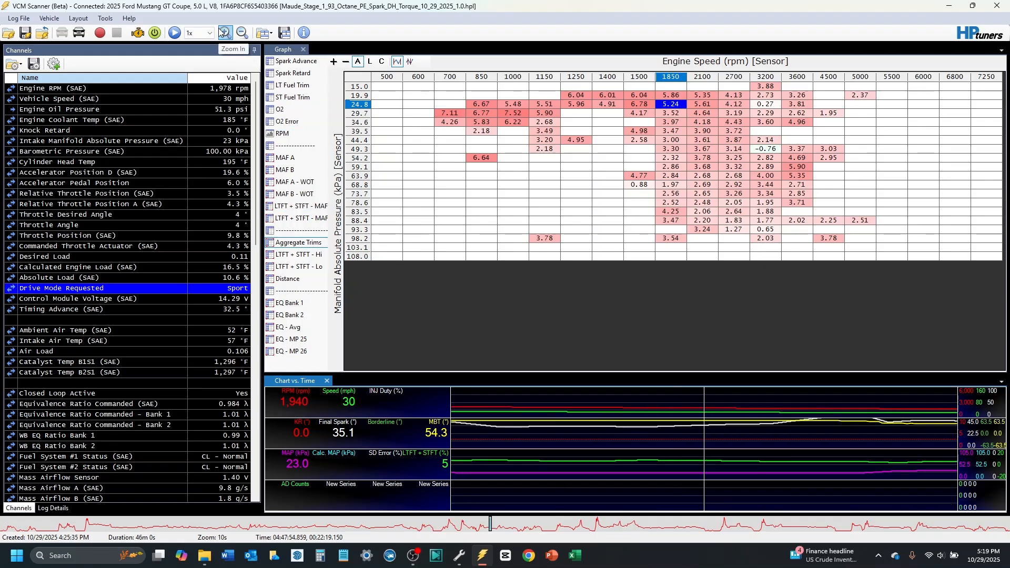
- Widen the chart's time span to 10 minutes and move playback to about two minutes into the log
click(242, 33)
click(242, 32)
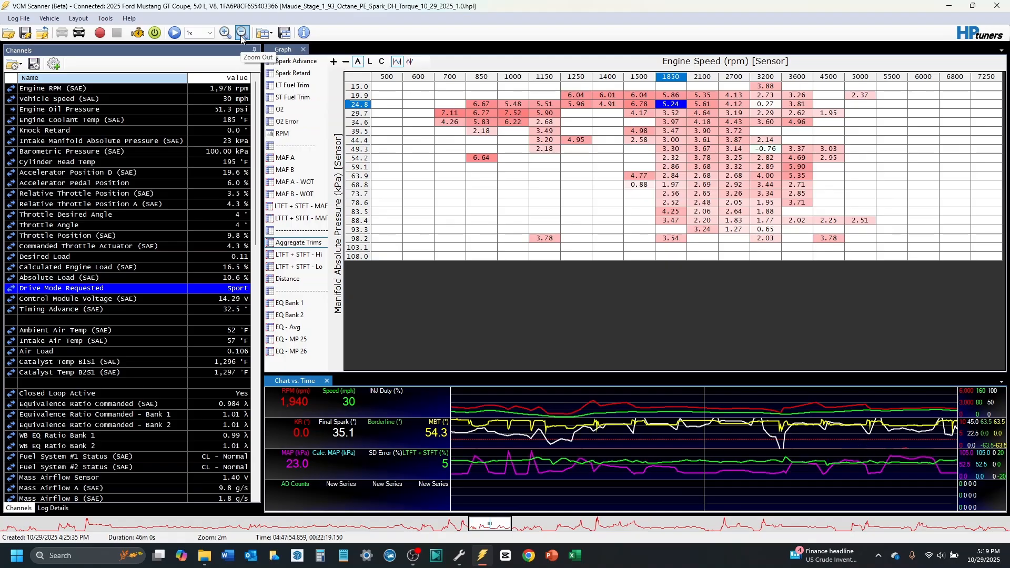
click(242, 33)
click(242, 33)
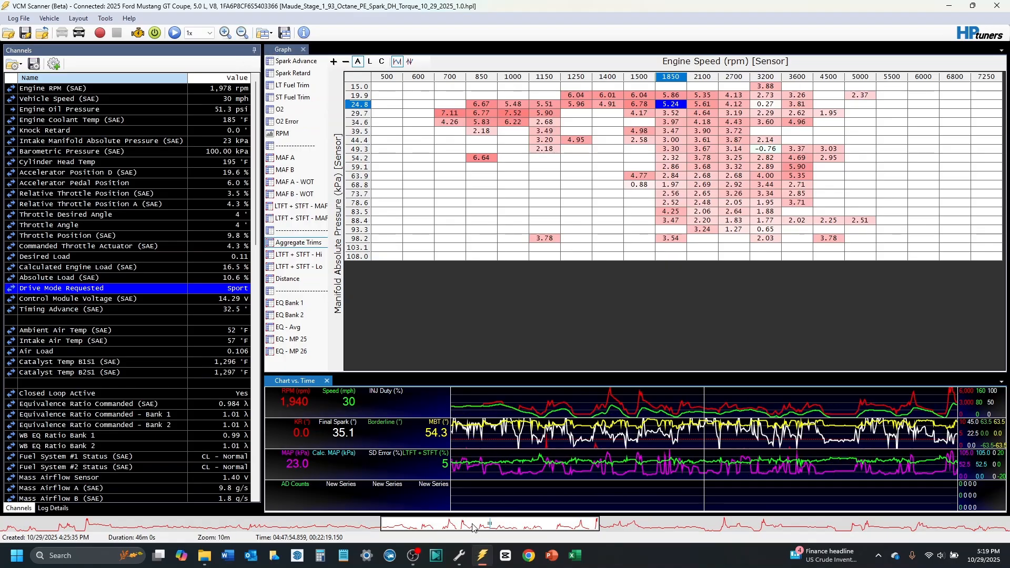
drag(473, 528, 91, 527)
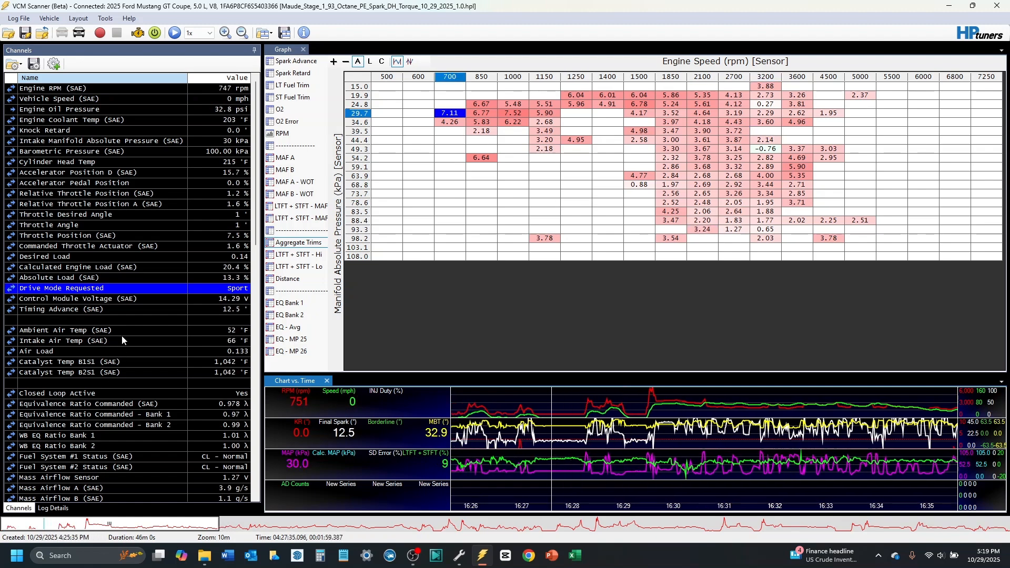
- Examine the Mapped Point weight channels at several playback positions within the first eleven minutes of the log
scroll(122, 337, down, 12)
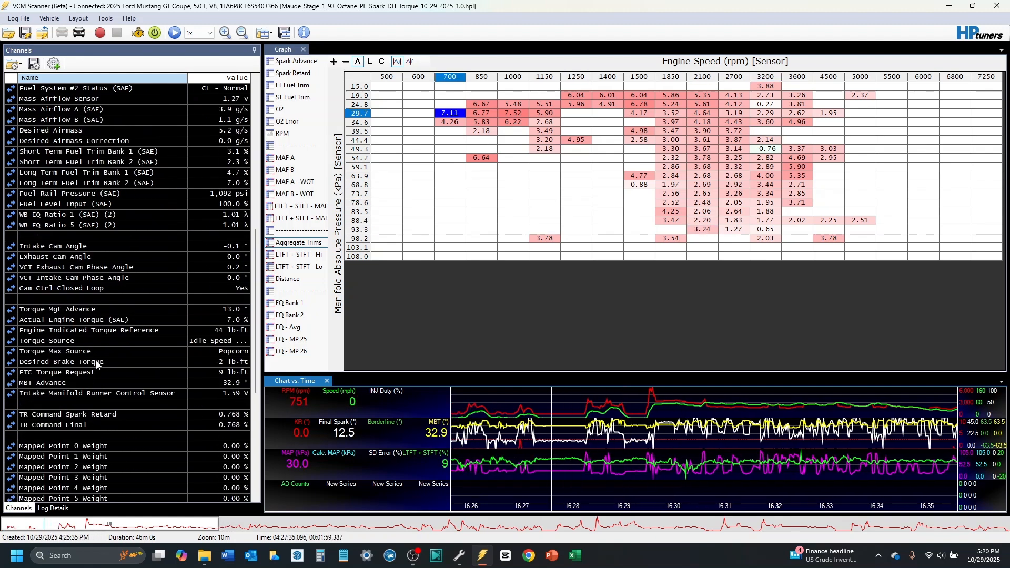
scroll(96, 364, down, 6)
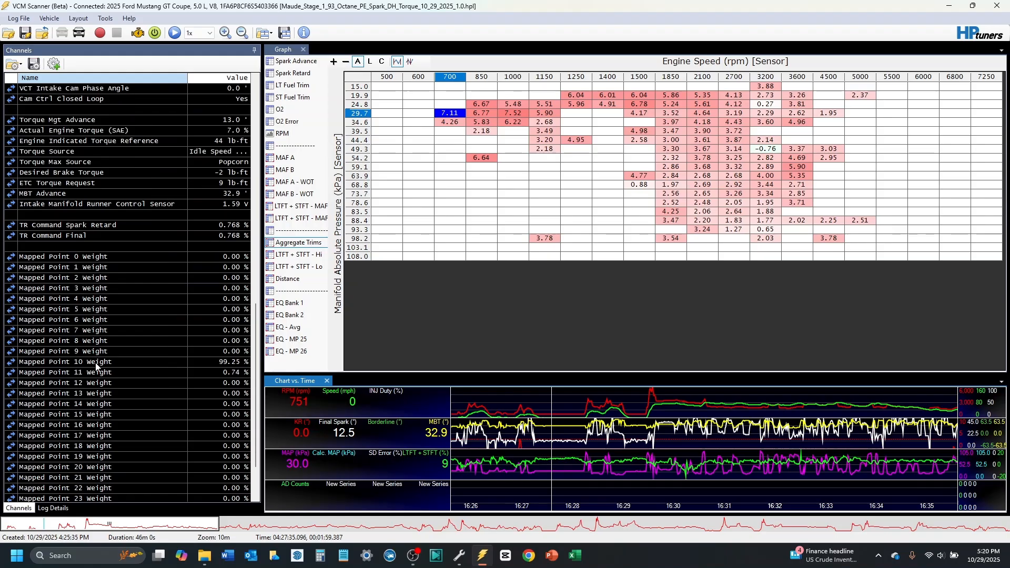
scroll(158, 410, down, 1)
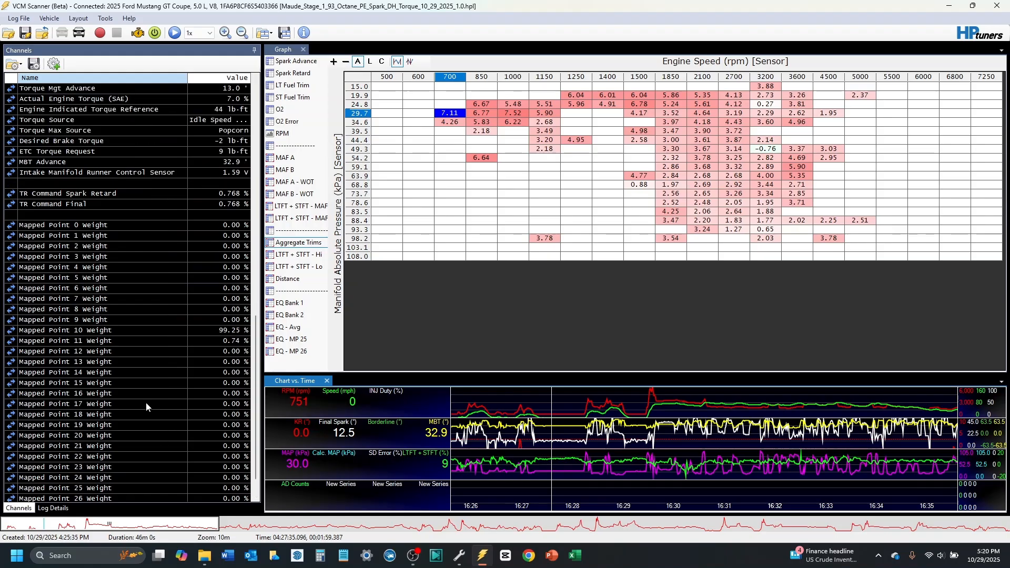
mouse_move(48, 527)
mouse_down()
mouse_move(30, 526)
mouse_move(60, 528)
mouse_up()
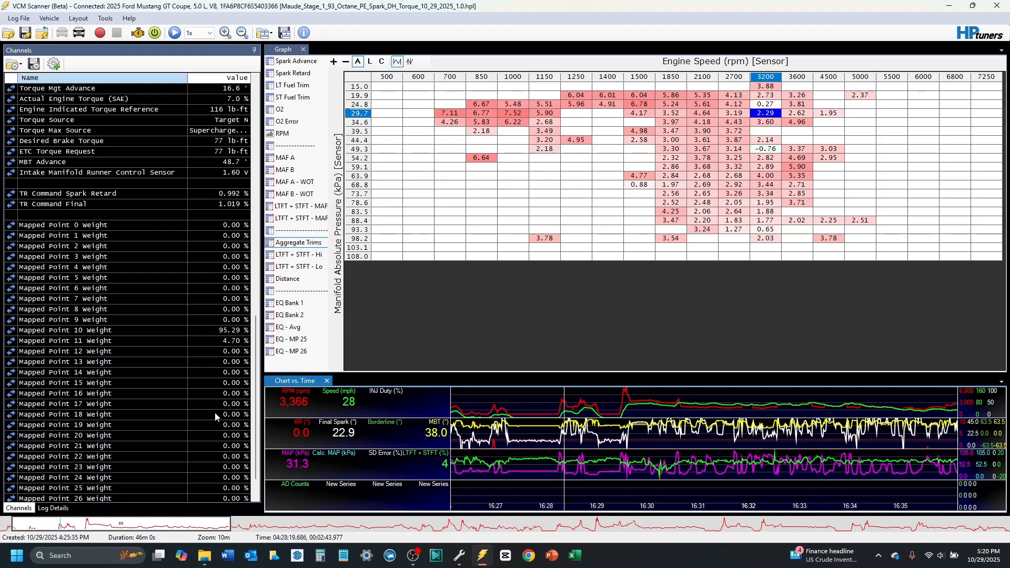
click(102, 532)
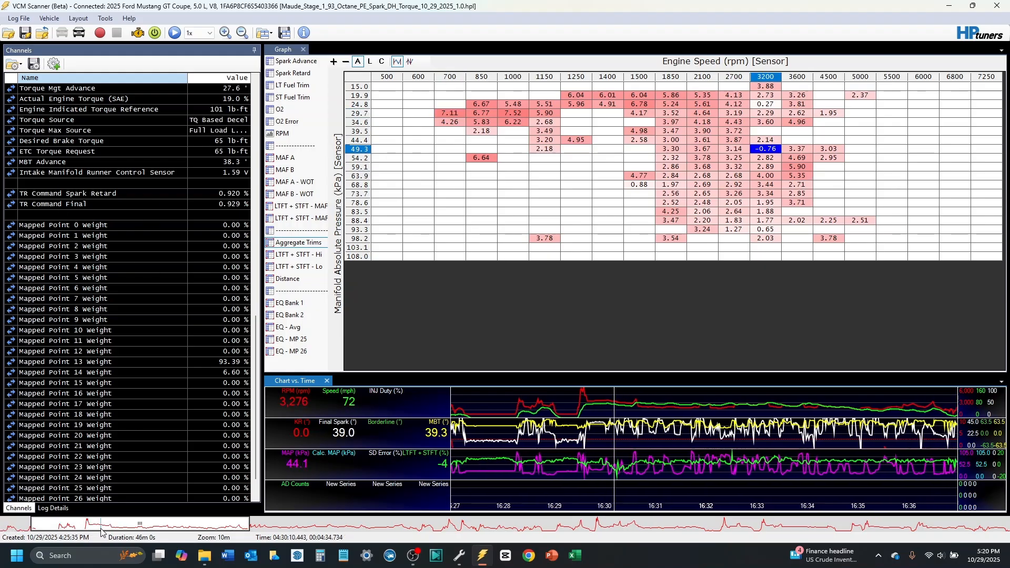
drag(102, 531, 195, 539)
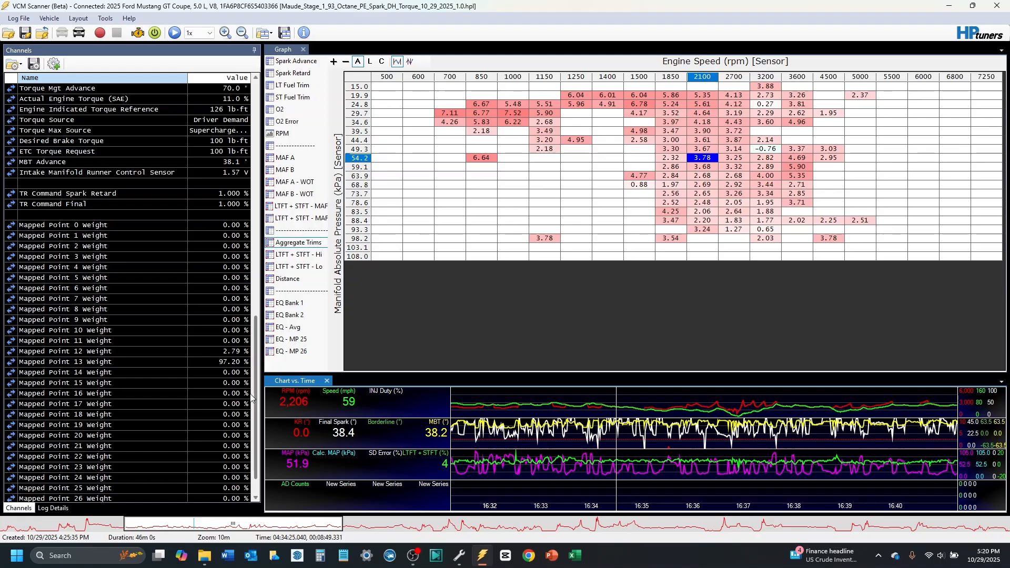
click(212, 529)
drag(212, 529, 240, 531)
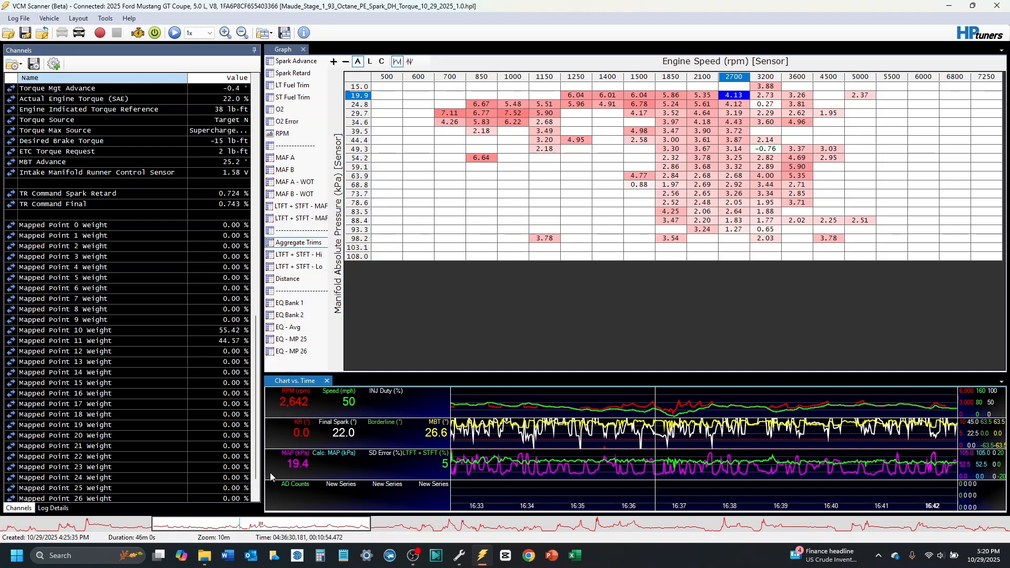
drag(241, 524, 105, 529)
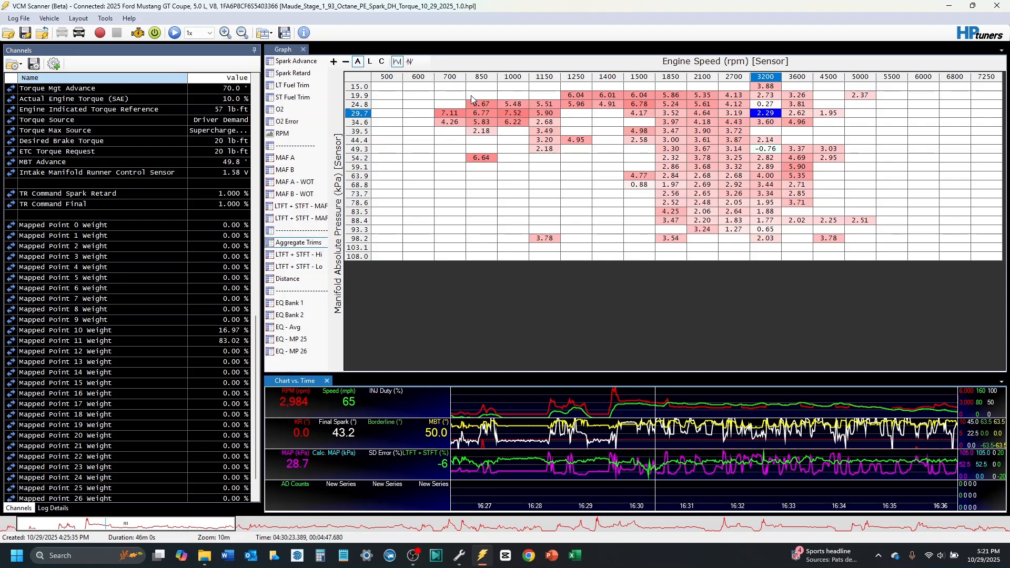
- Highlight Aggregate Trims cells at 850 rpm, 1500 rpm and the 2700–4500 rpm, 88.4–98.2 kPa block, ending on 3200 rpm, 78.6 kPa
mouse_move(491, 104)
mouse_down()
mouse_move(481, 132)
mouse_move(479, 116)
mouse_up()
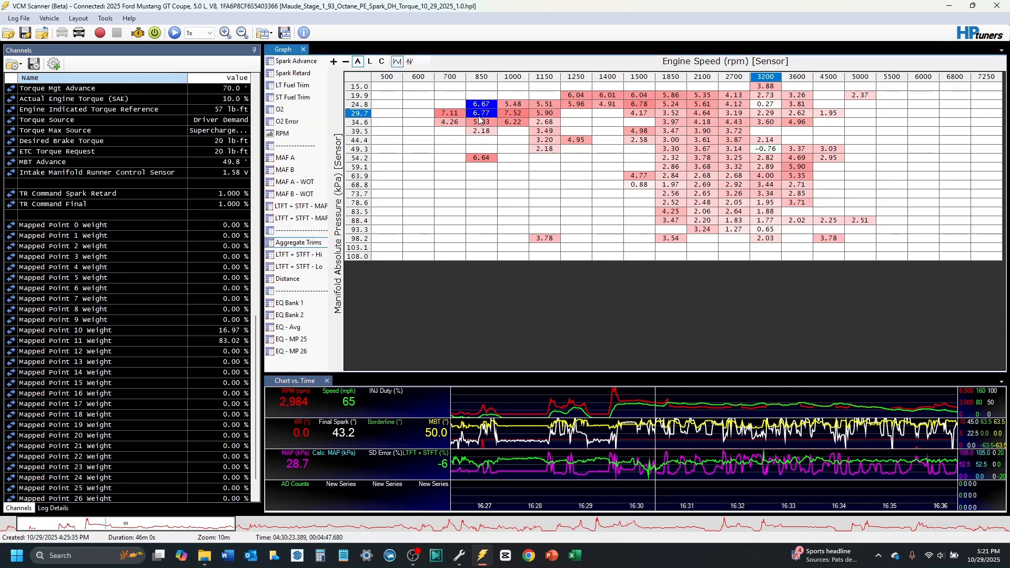
drag(638, 95, 635, 115)
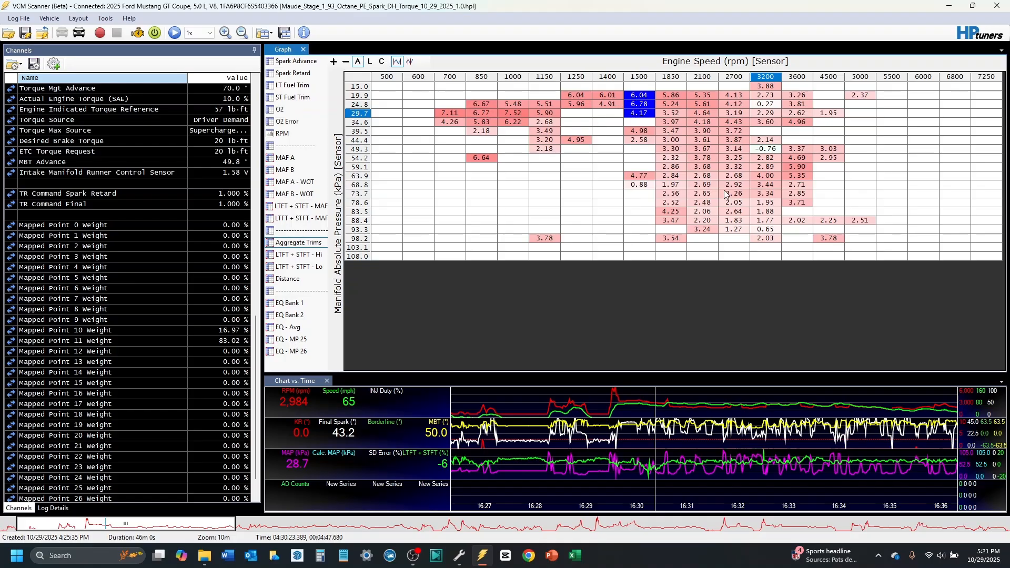
drag(729, 220, 836, 239)
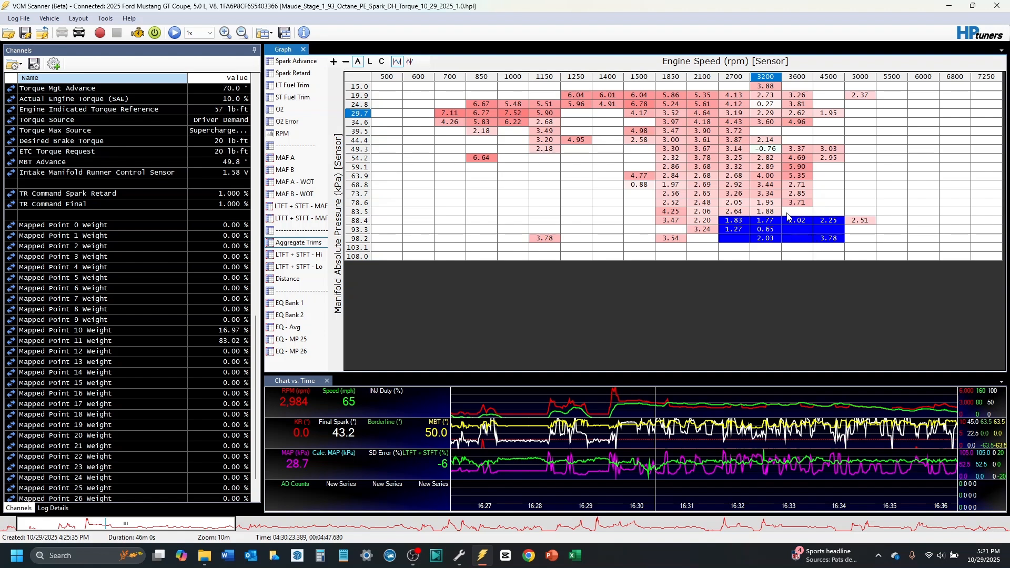
click(780, 200)
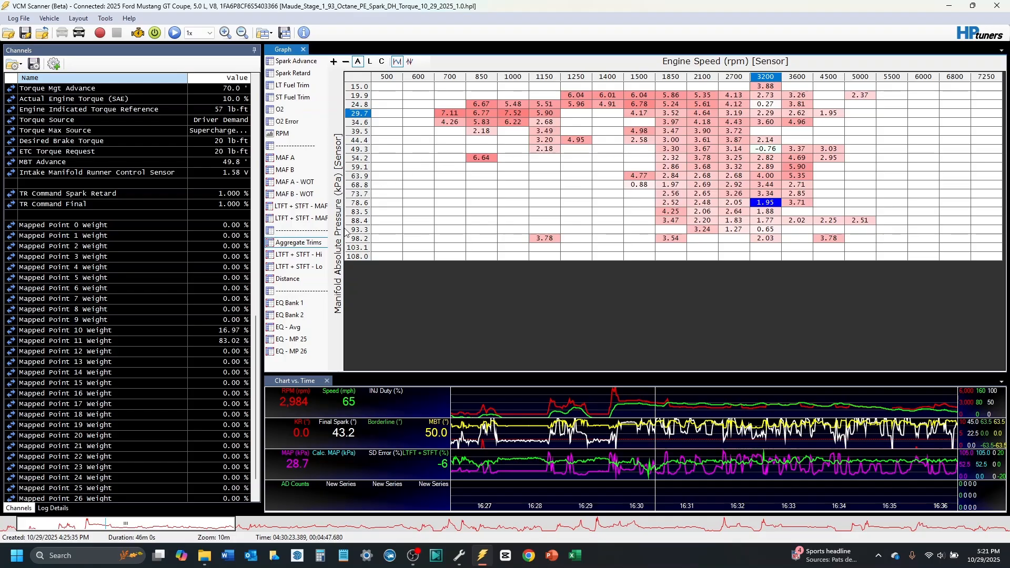
- Show the LTFT + STFT - Lo graph and inspect its filter function and variable in the layout editor without changing them
click(300, 267)
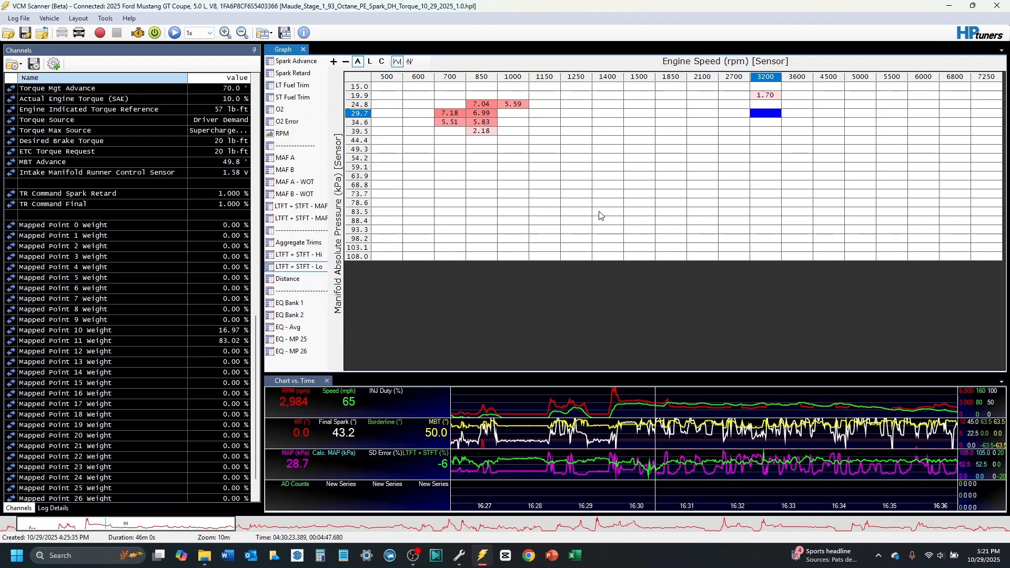
right_click(298, 272)
click(335, 304)
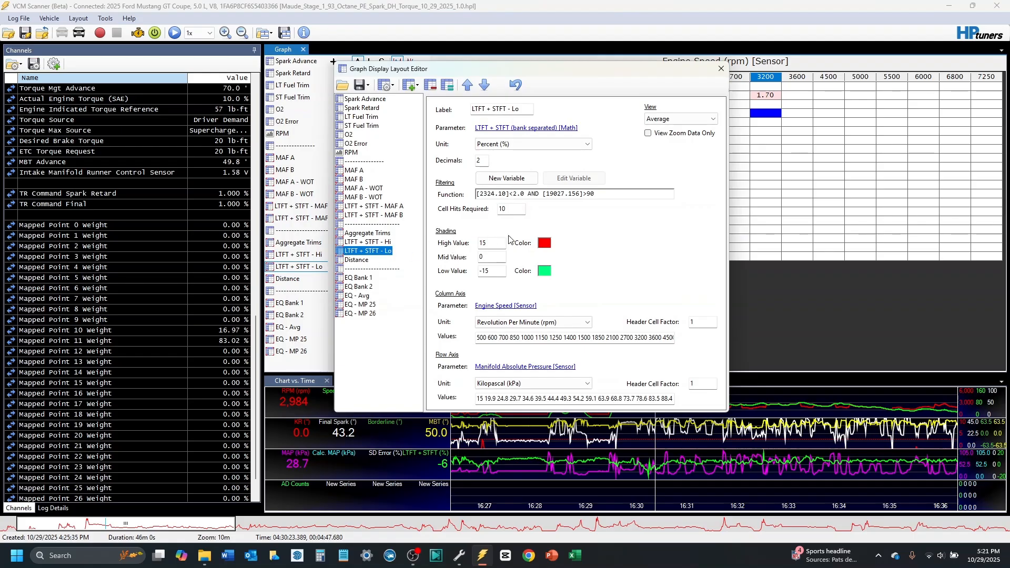
click(518, 178)
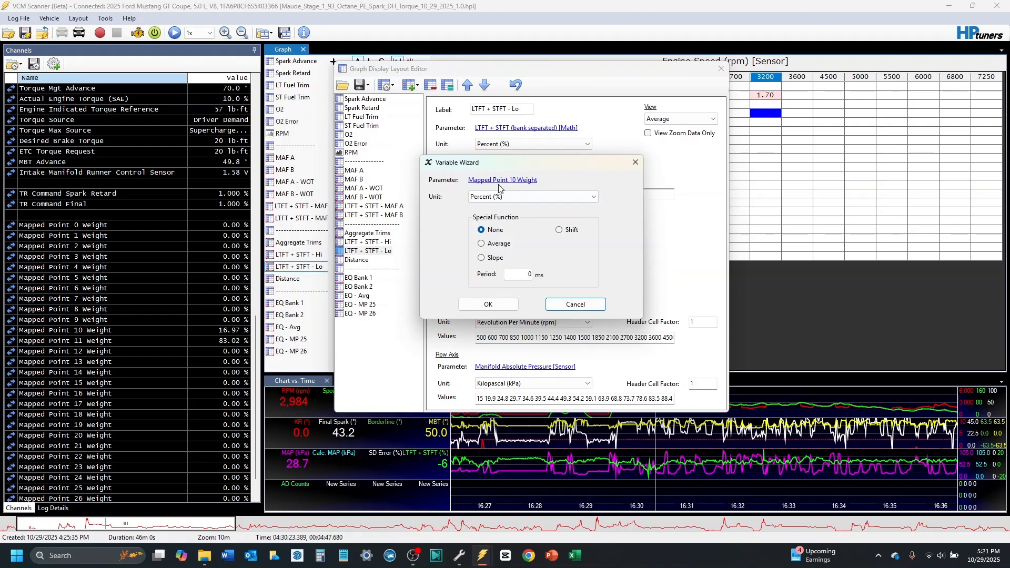
click(576, 304)
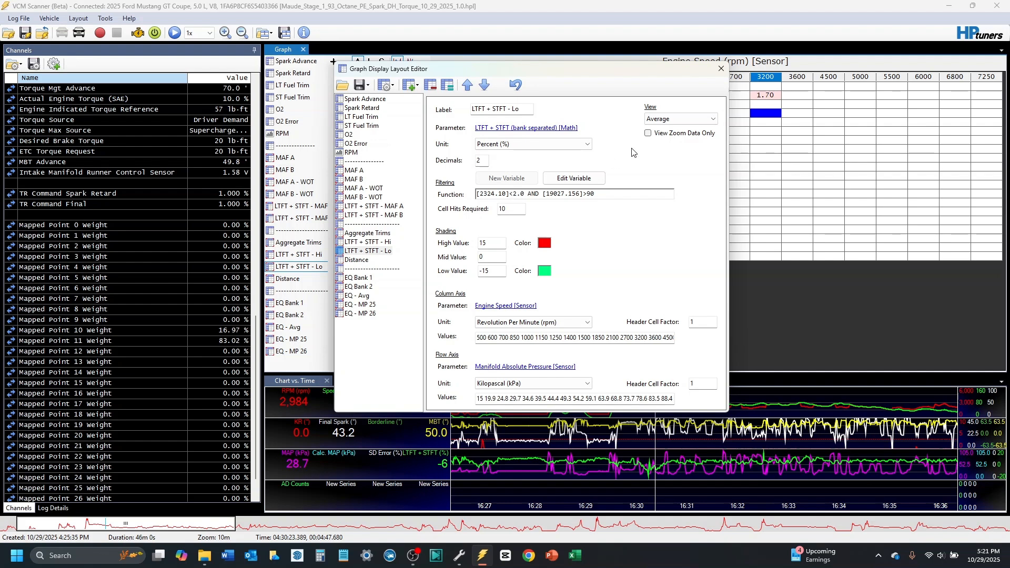
click(721, 68)
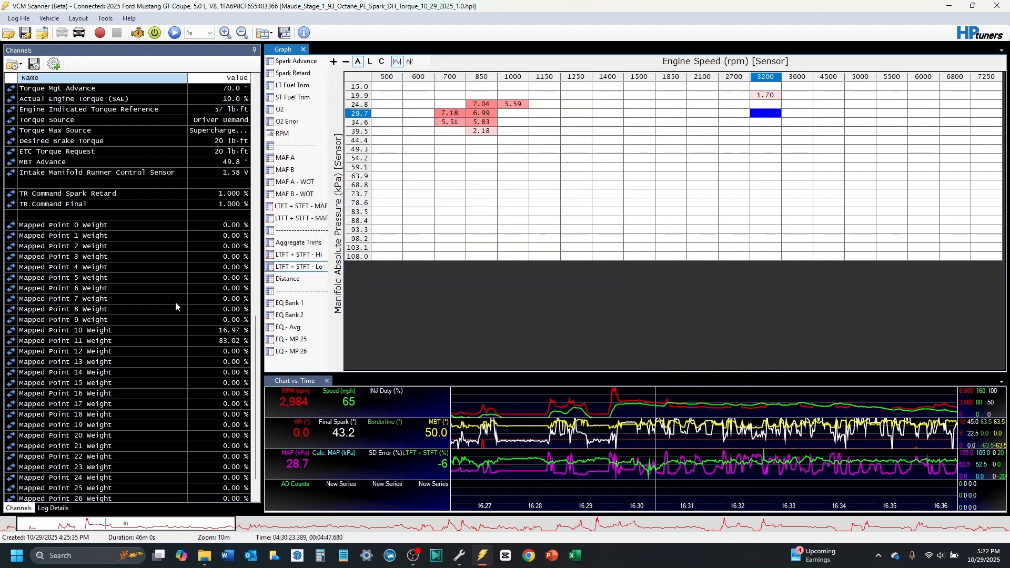
- Highlight the LTFT + STFT - Lo cells from 700 to 1000 rpm and 19.9 to 39.5 kPa, and clear the highlight
scroll(165, 218, up, 1)
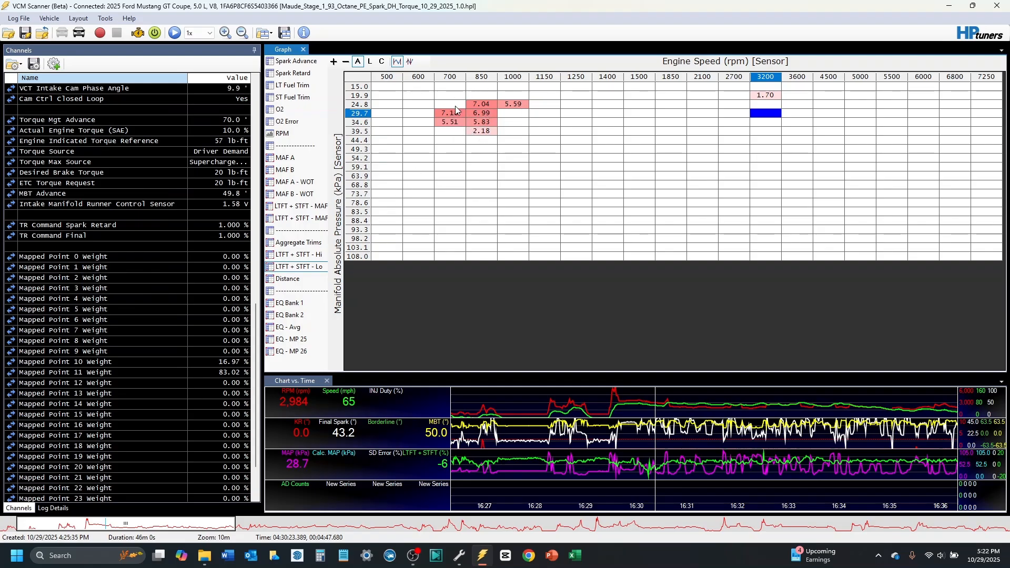
drag(435, 97, 520, 134)
click(520, 186)
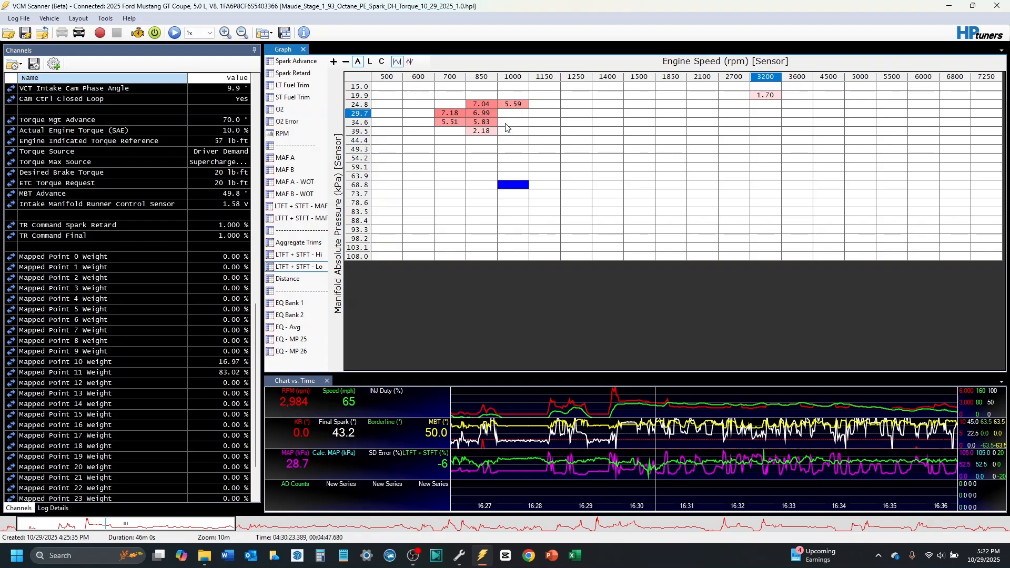
- Replace the mapped point variable in the LTFT + STFT - Lo graph's filter function with Mapped Point 11 Weight
right_click(306, 266)
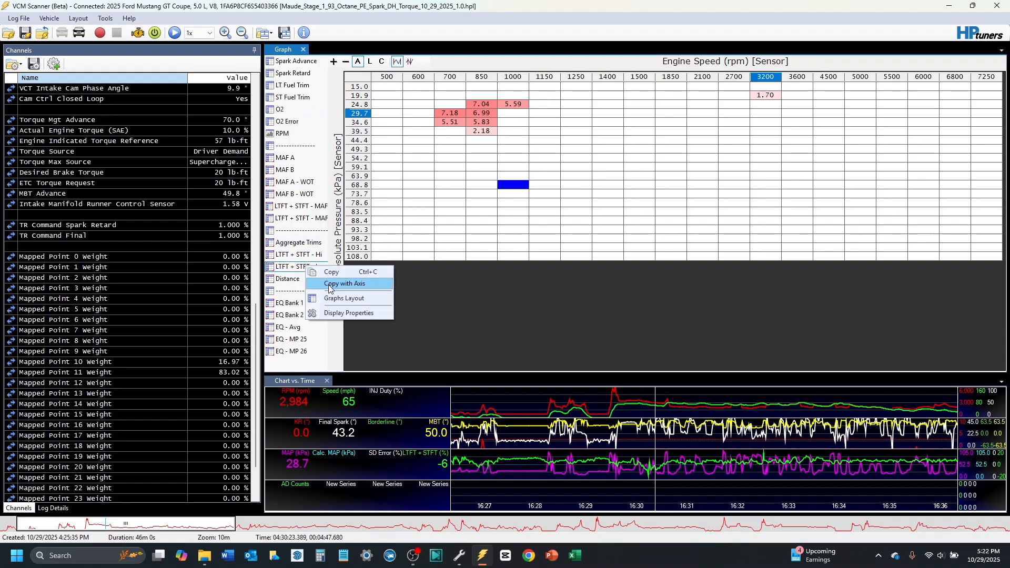
click(350, 302)
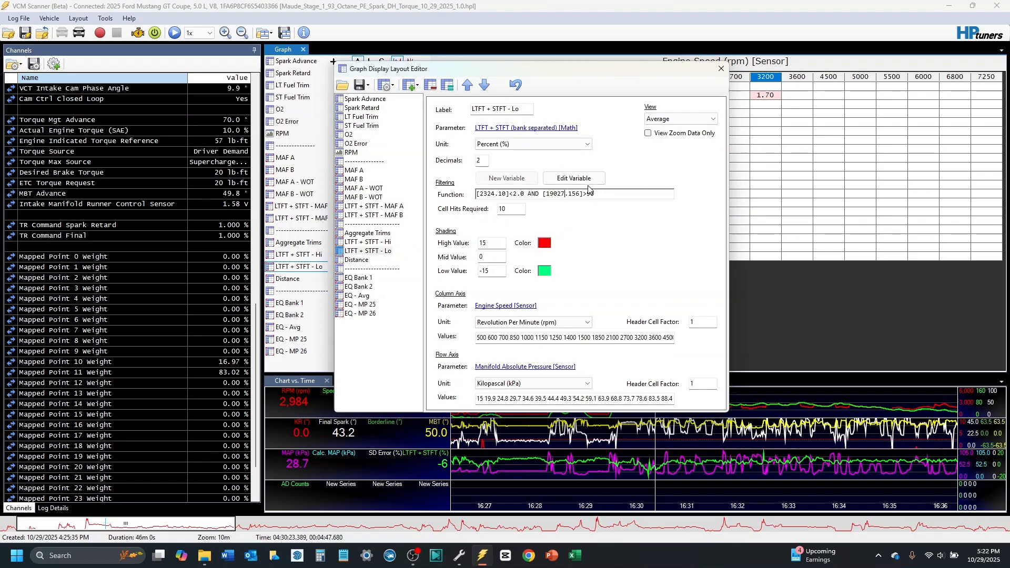
click(573, 177)
click(520, 181)
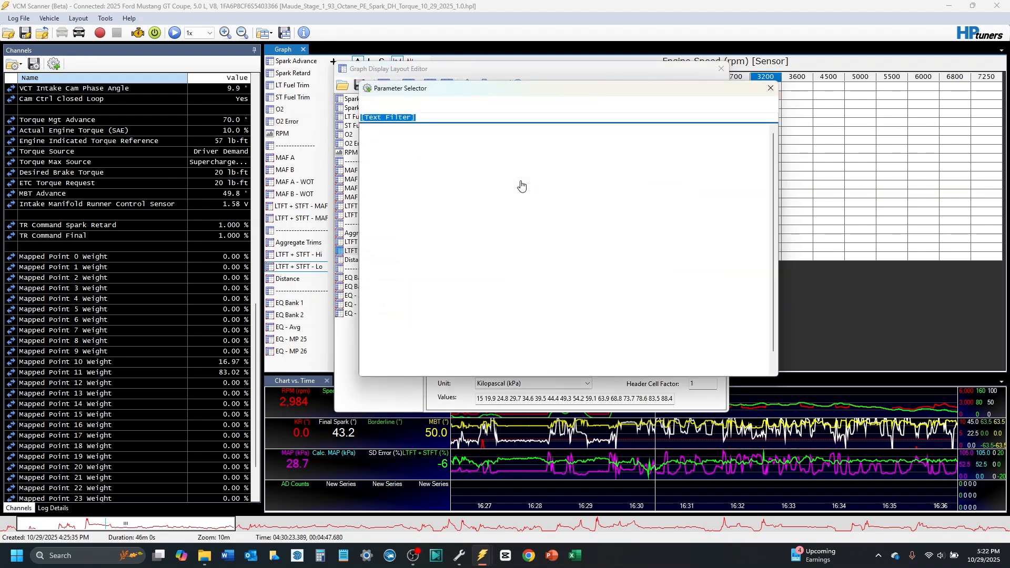
text(ma)
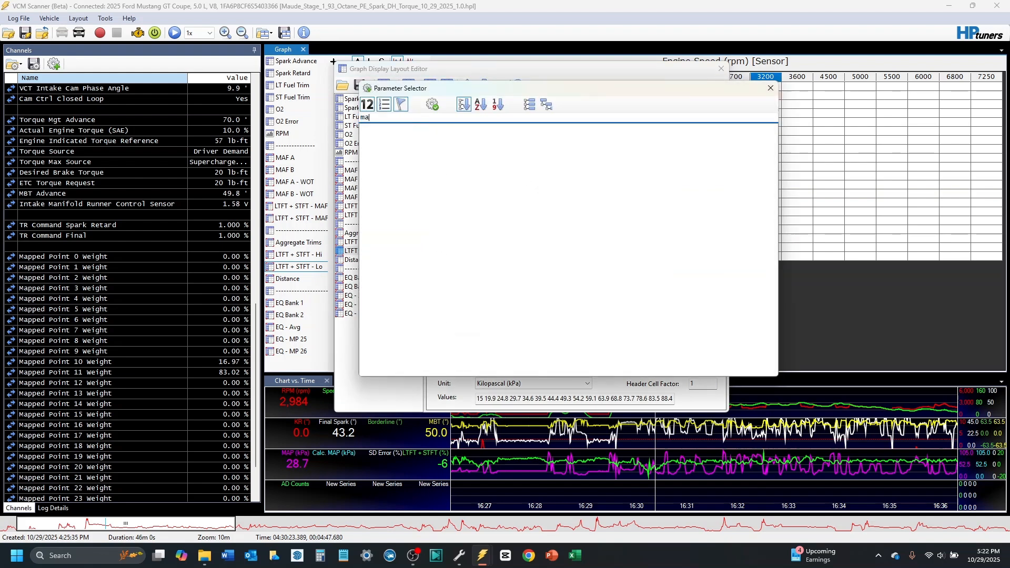
text(pped)
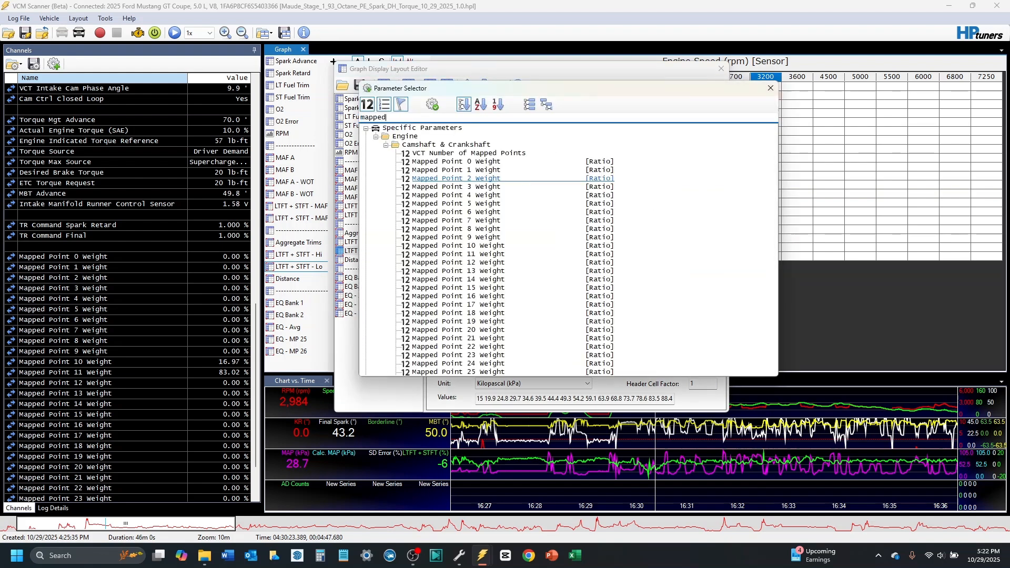
click(482, 256)
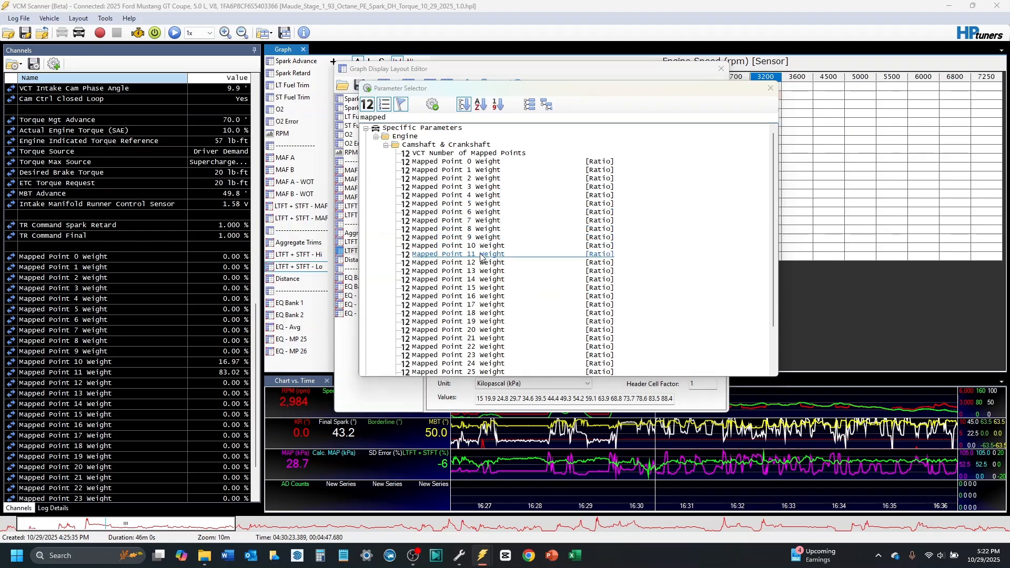
double_click(481, 255)
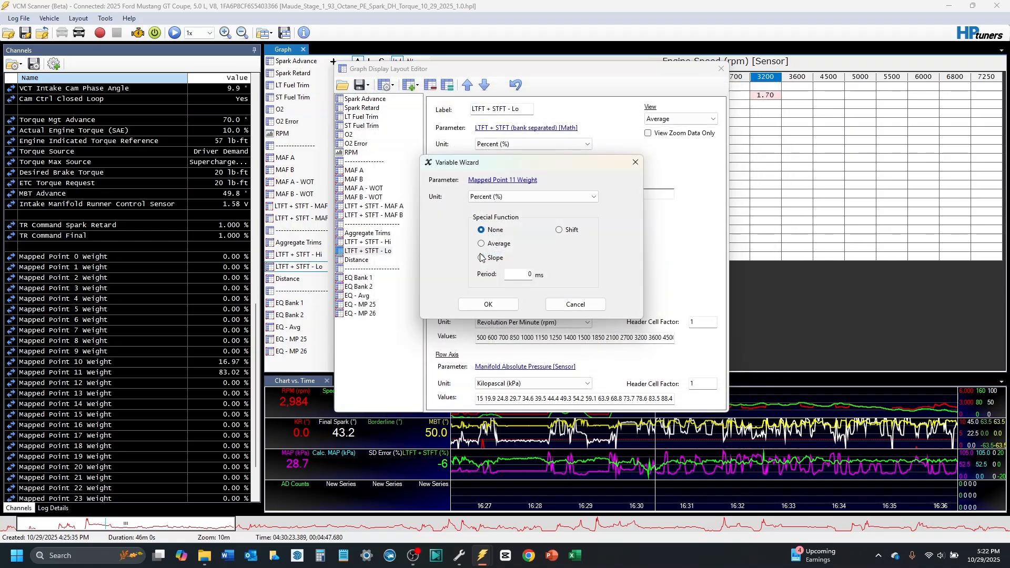
click(488, 304)
click(726, 70)
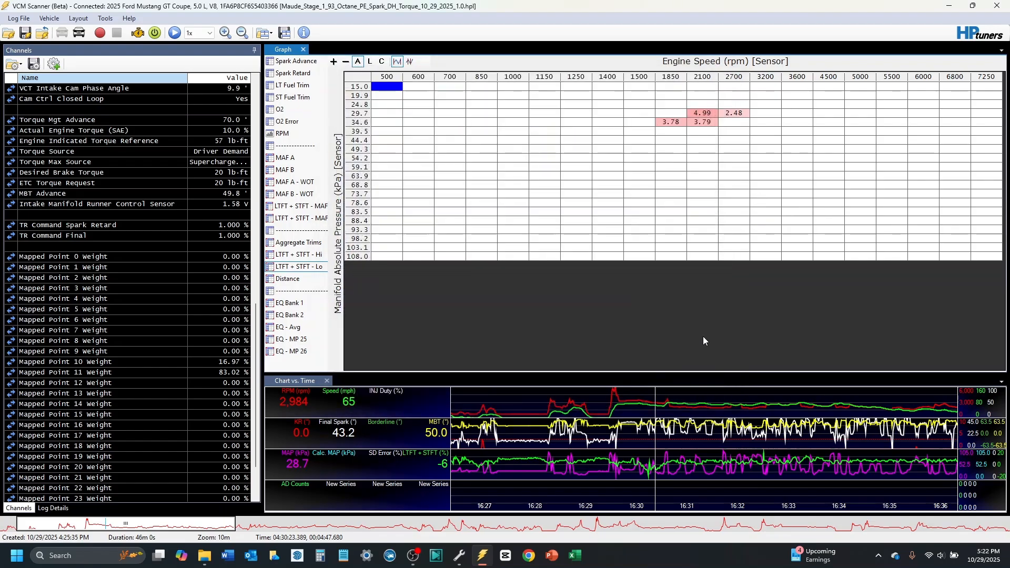
- Highlight the LTFT + STFT - Lo block at 1850–3200 rpm, 24.8–44.4 kPa and its populated cells, ending on 2100 rpm, 34.6 kPa
drag(679, 104, 779, 143)
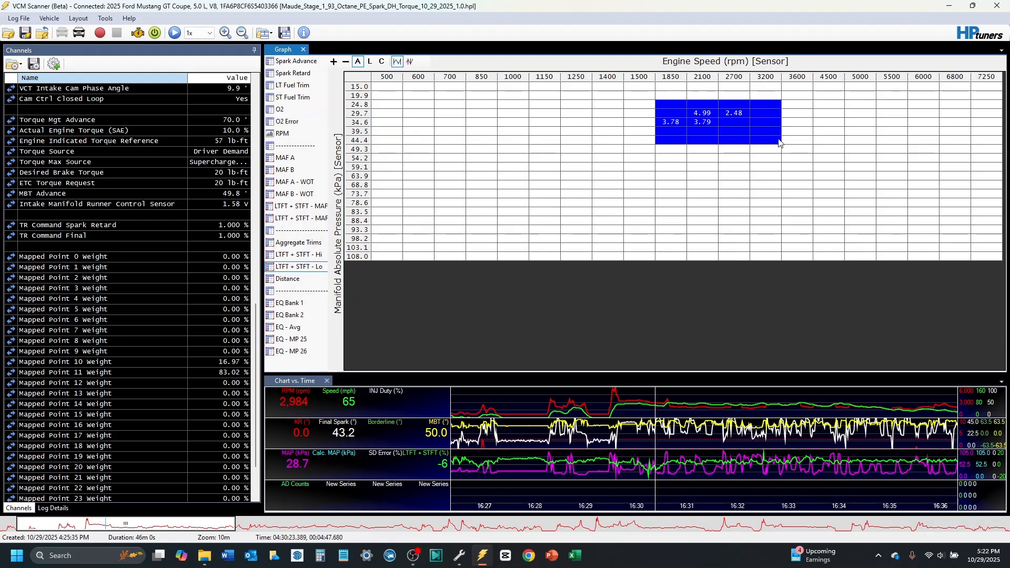
click(700, 184)
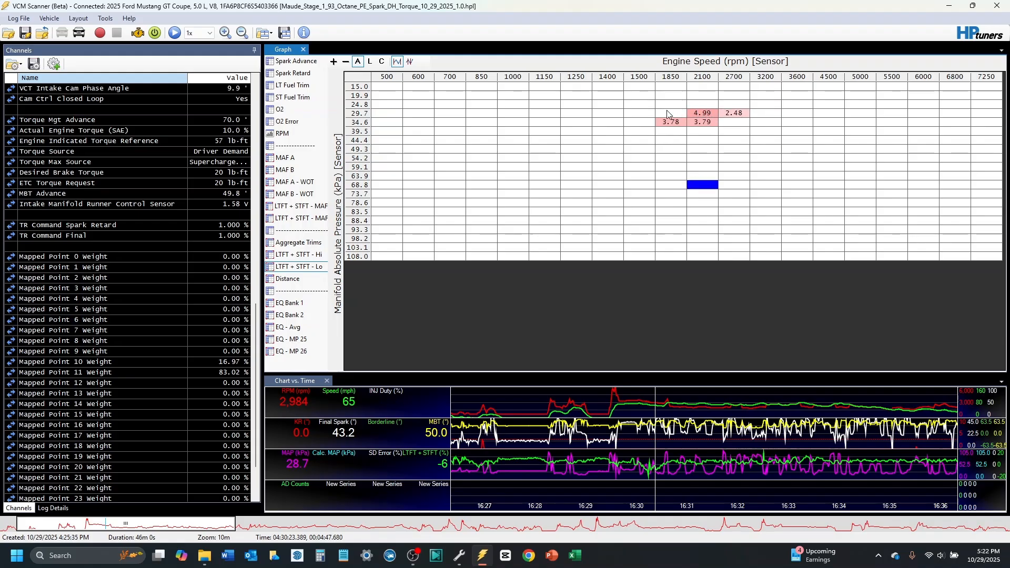
drag(668, 115, 721, 125)
click(700, 123)
- Replace the mapped point variable in the LTFT + STFT - Lo graph's filter function with Mapped Point 17 Weight
right_click(306, 271)
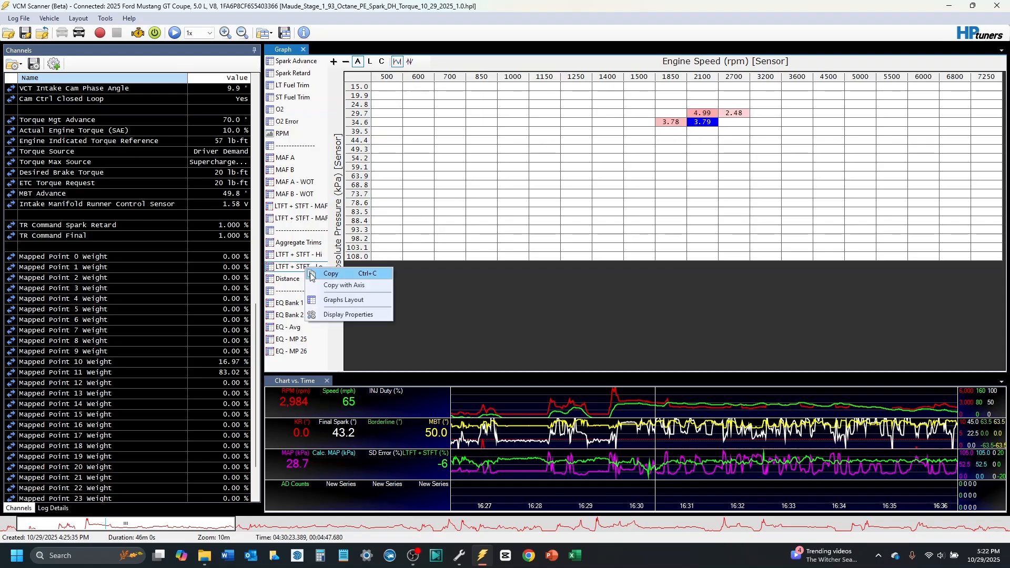
click(357, 300)
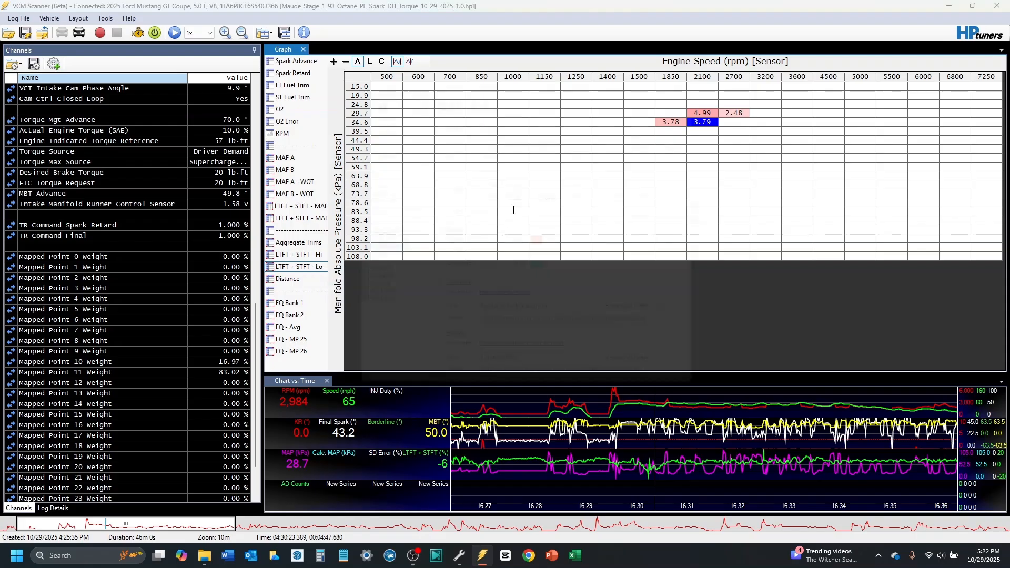
click(556, 194)
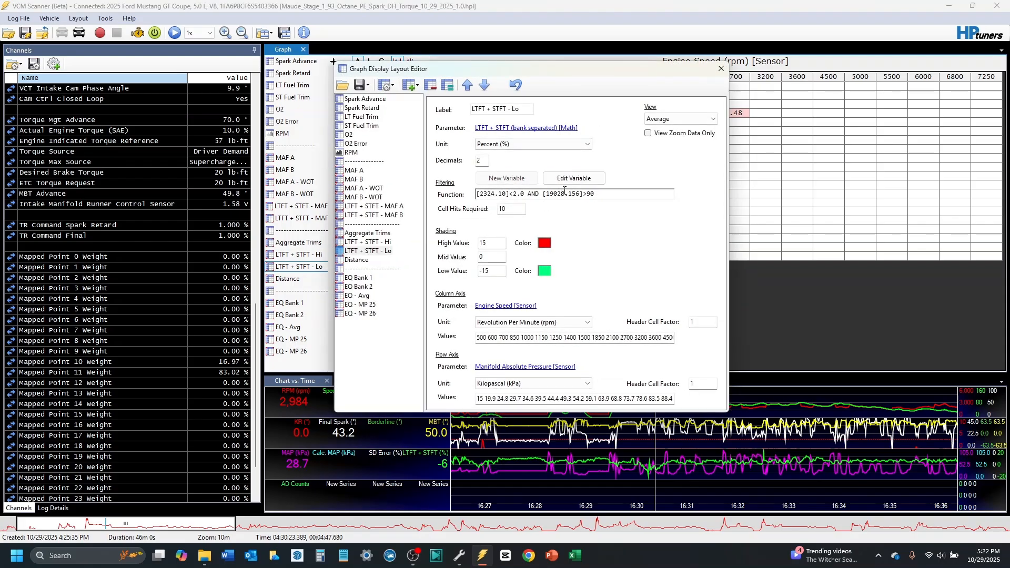
click(574, 181)
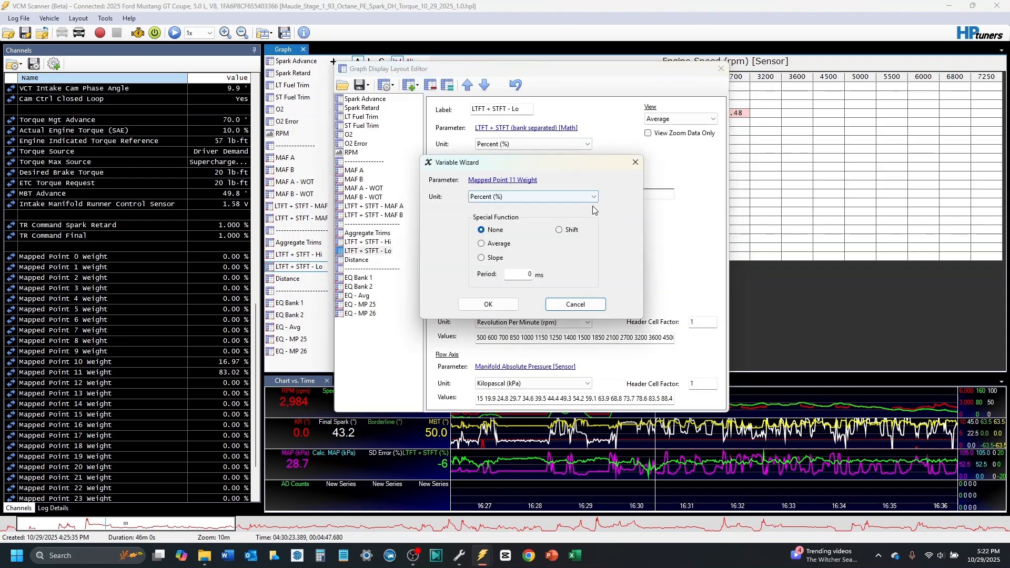
click(502, 179)
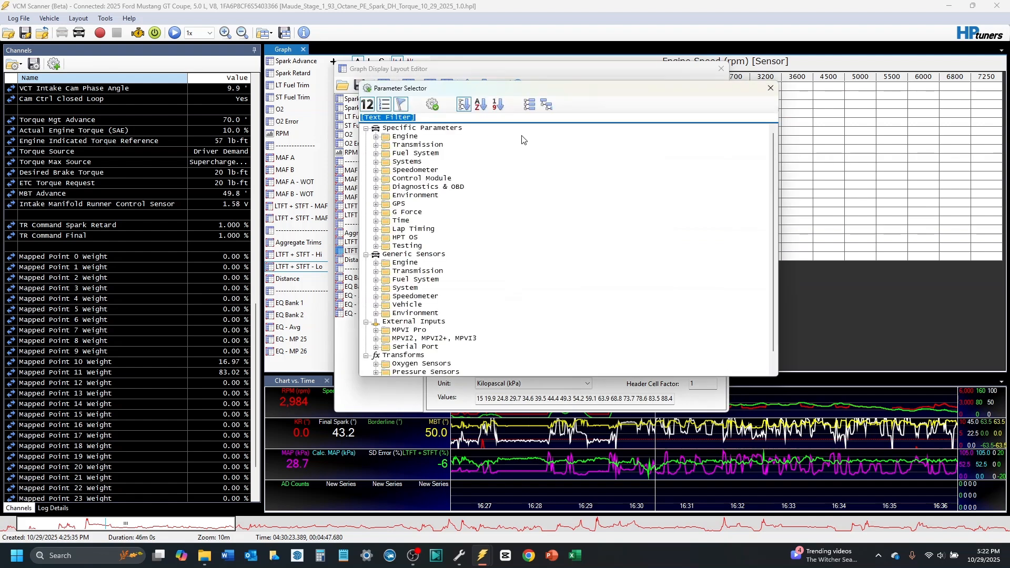
text(mapped)
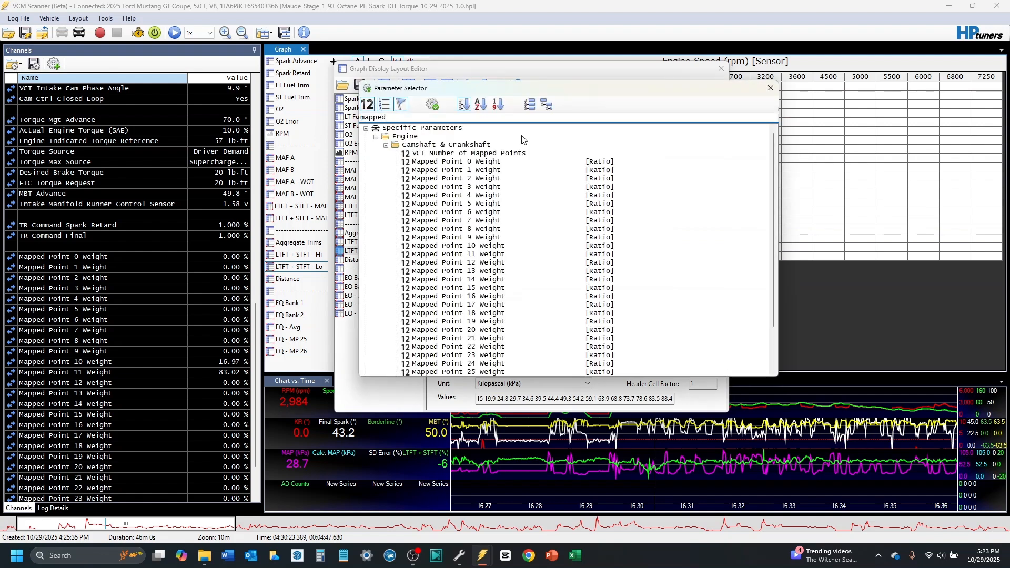
double_click(463, 306)
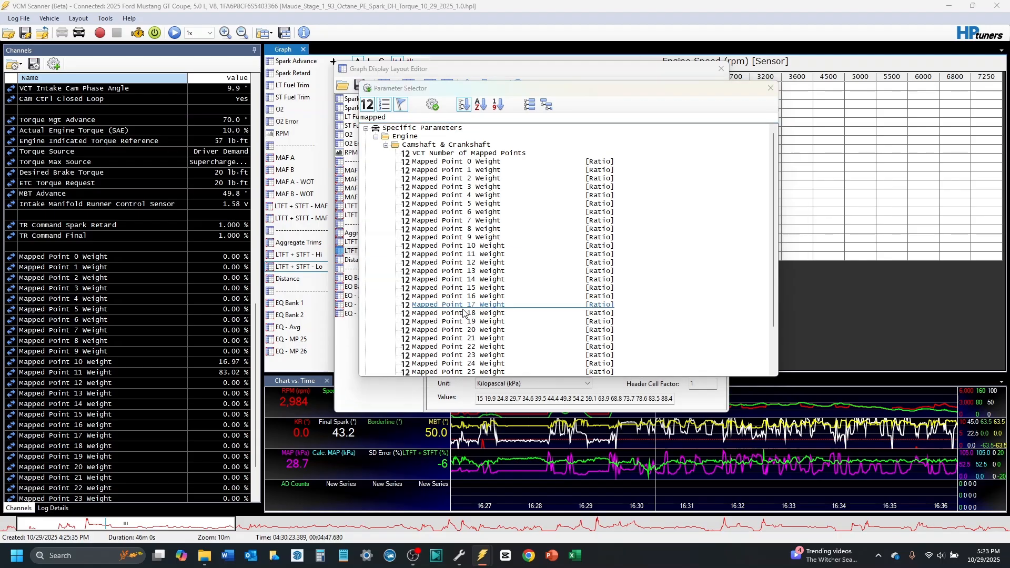
click(495, 306)
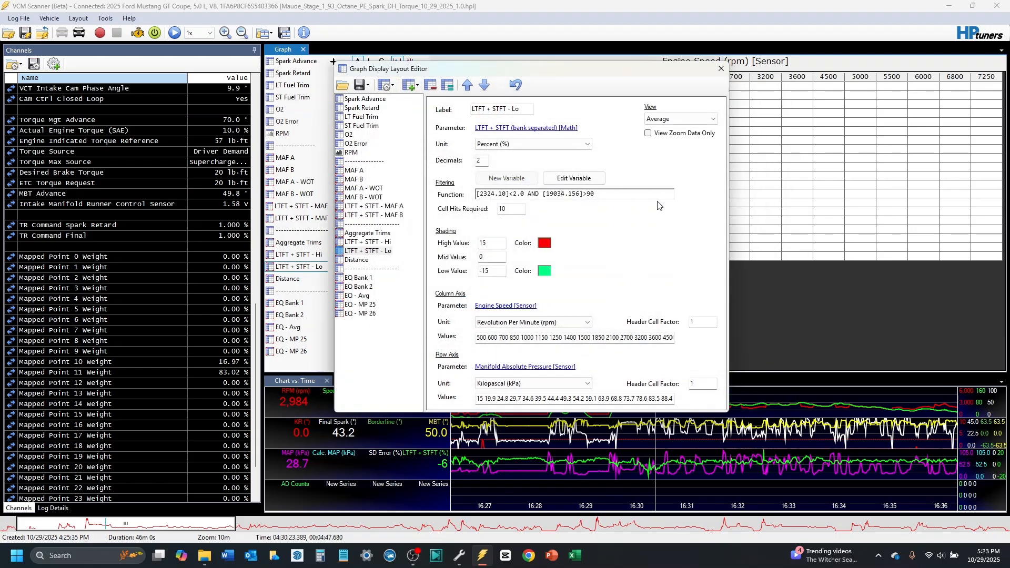
click(721, 69)
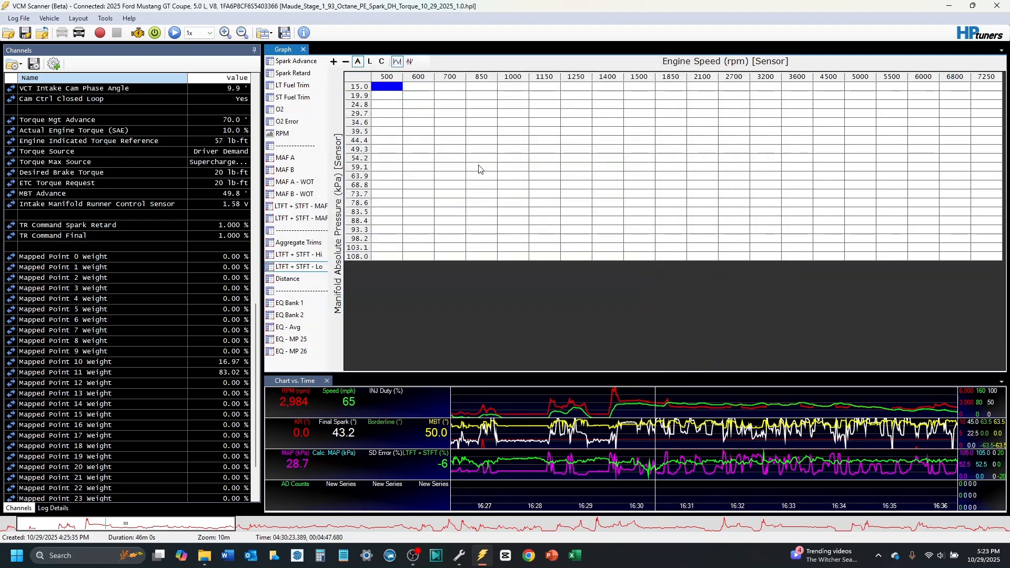
- Change the mapped point variable in the LTFT + STFT - Lo graph's filter function to Mapped Point 19 Weight
right_click(314, 268)
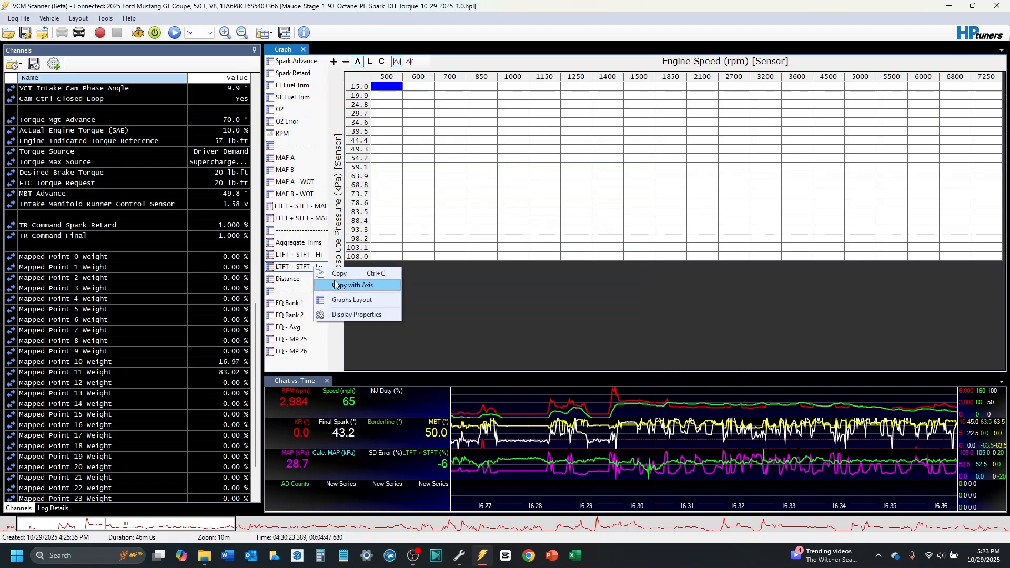
click(342, 297)
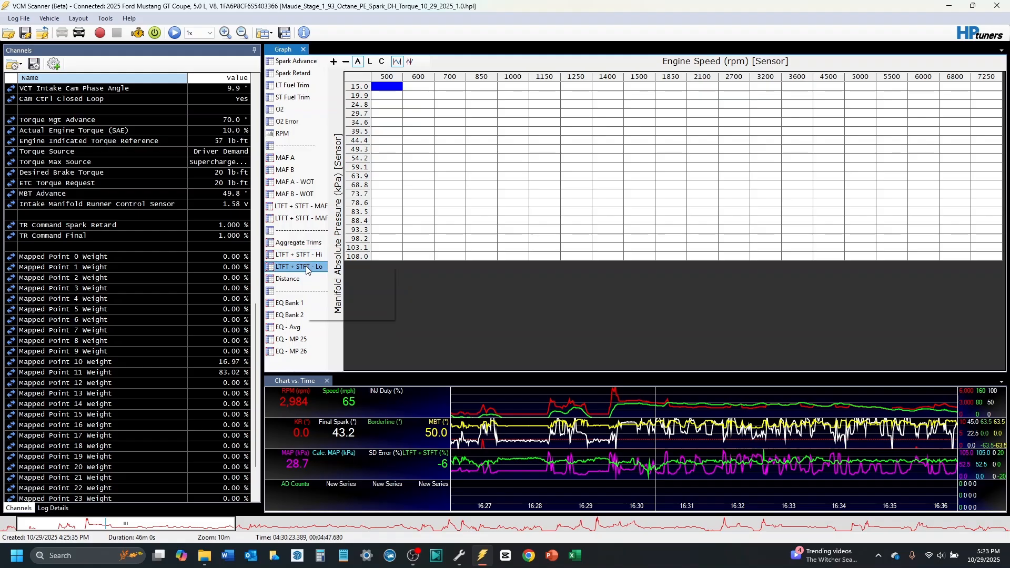
right_click(314, 267)
click(353, 297)
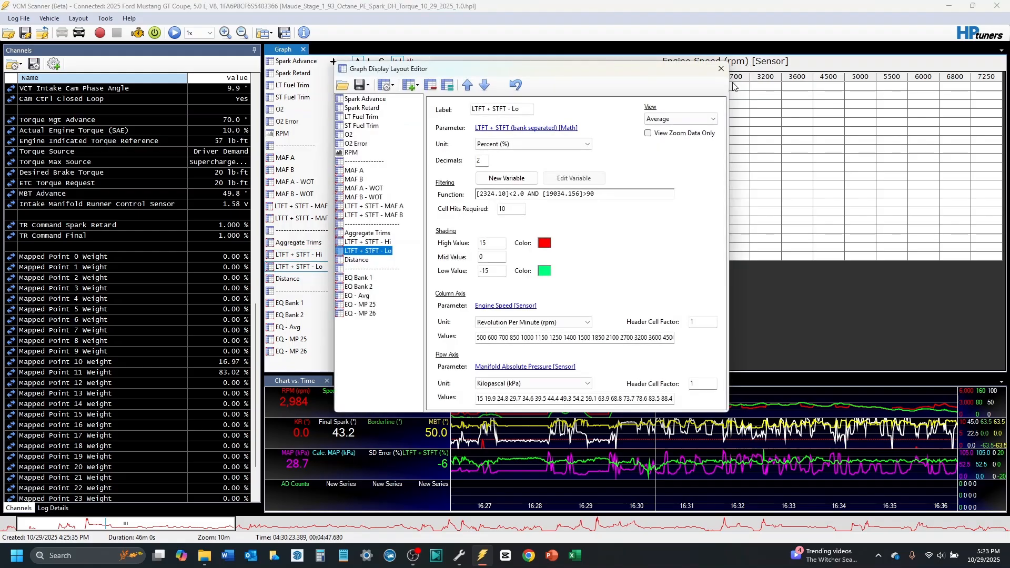
click(576, 195)
click(598, 179)
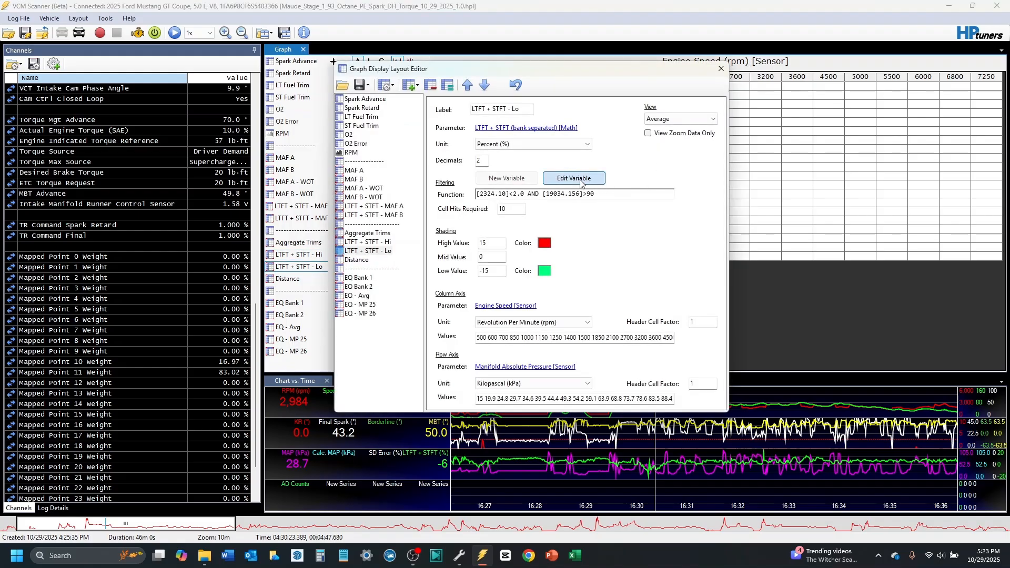
click(518, 180)
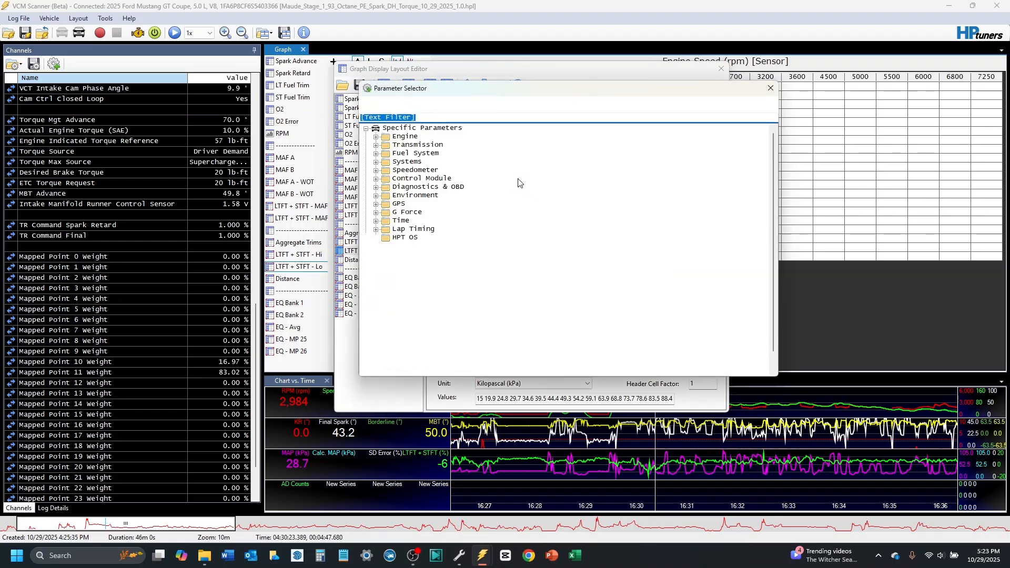
text(ma)
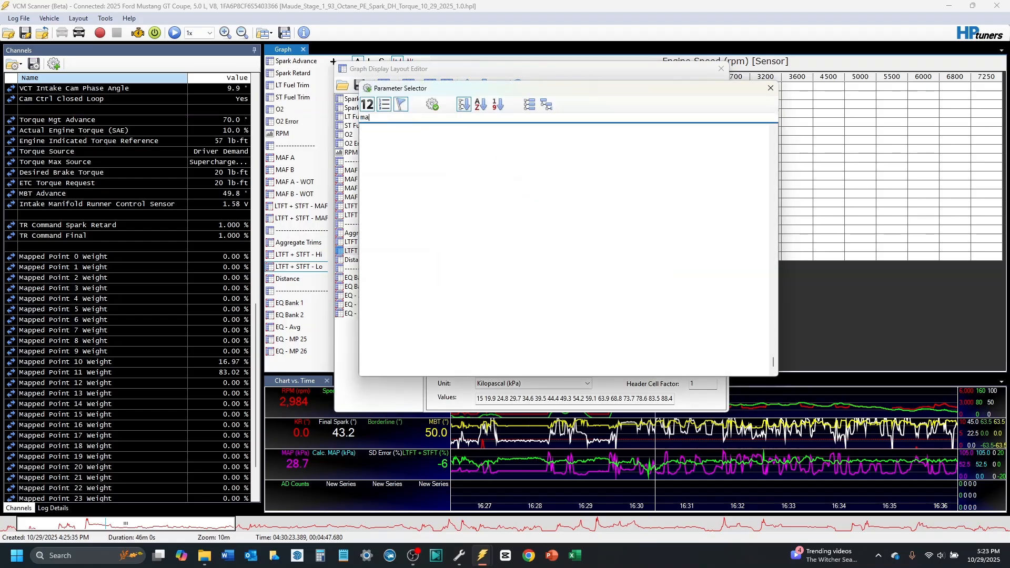
text(pped)
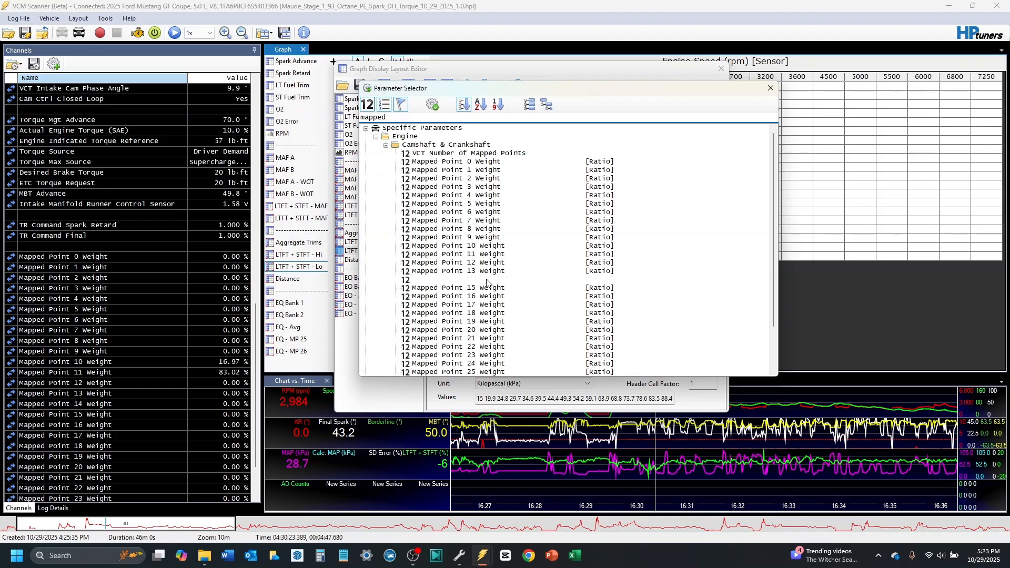
click(470, 322)
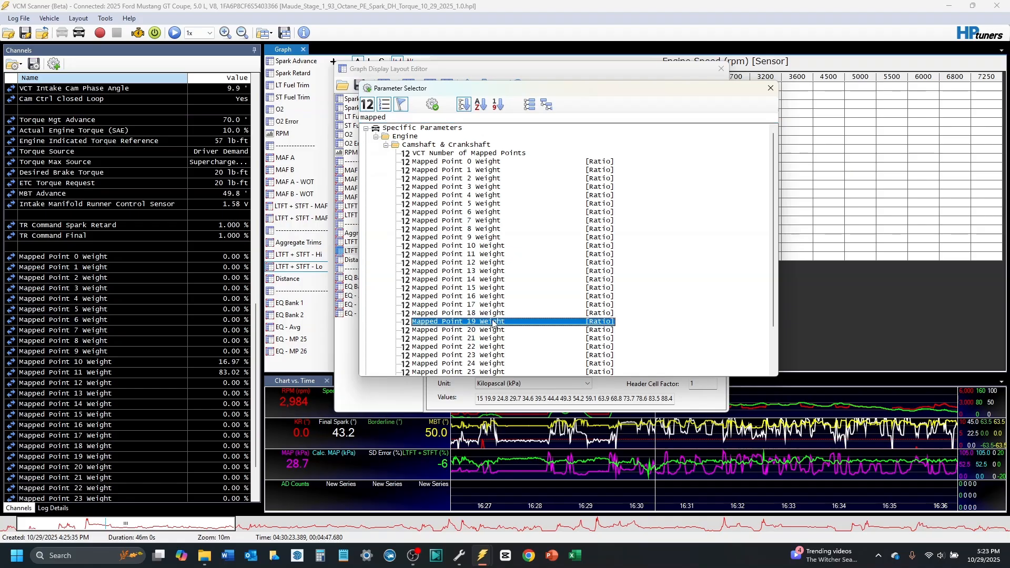
double_click(492, 322)
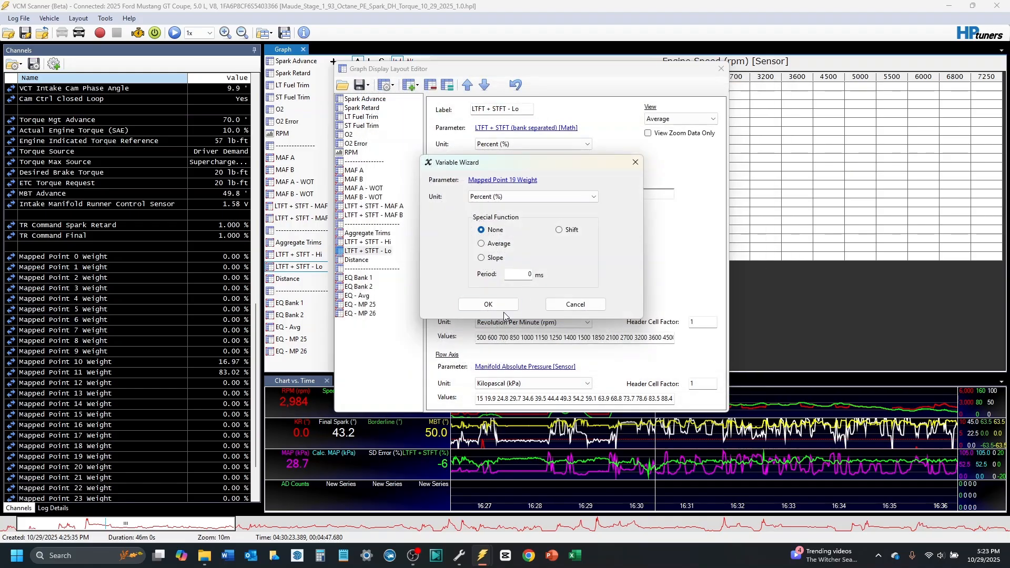
click(488, 305)
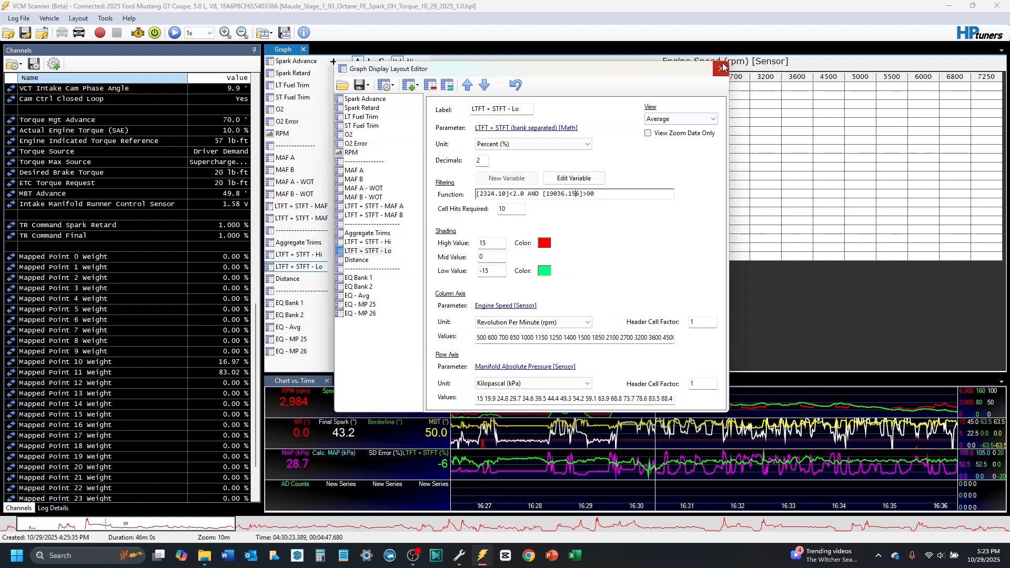
click(722, 70)
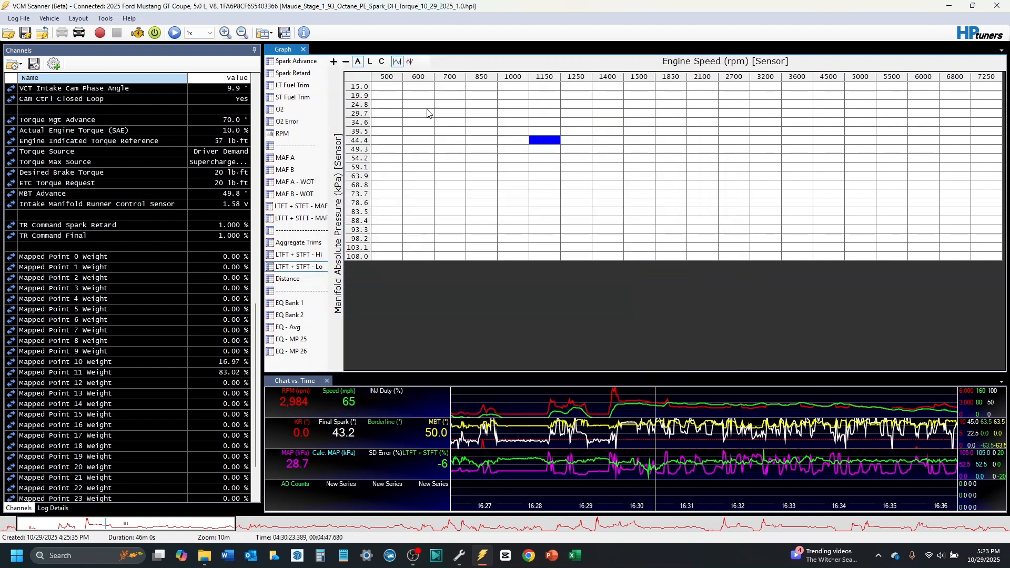
- Show the LTFT + STFT - Lo graph's cell counts, select the 2700 rpm, 59.1 kPa cell, and return to averages
click(381, 61)
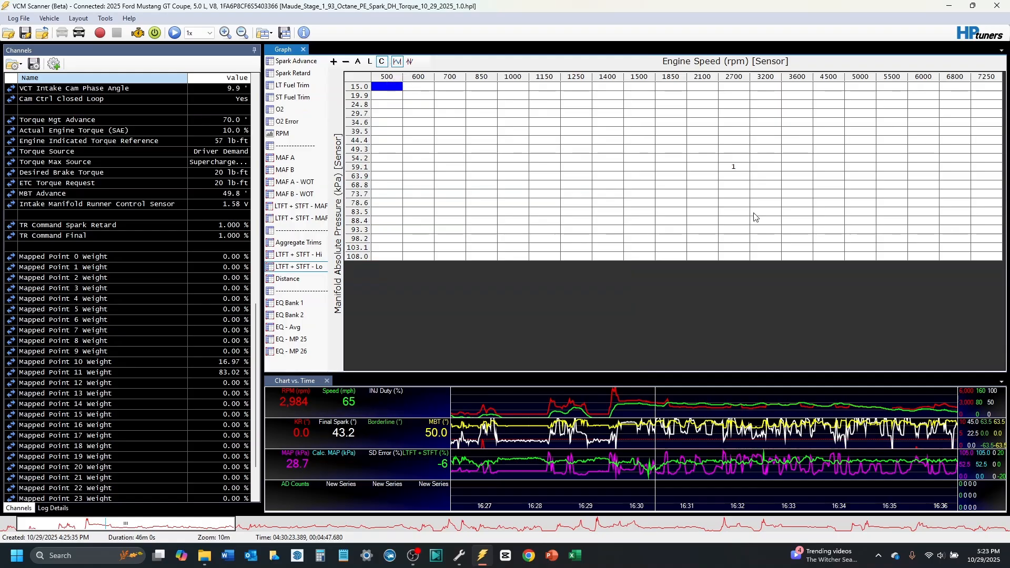
click(736, 168)
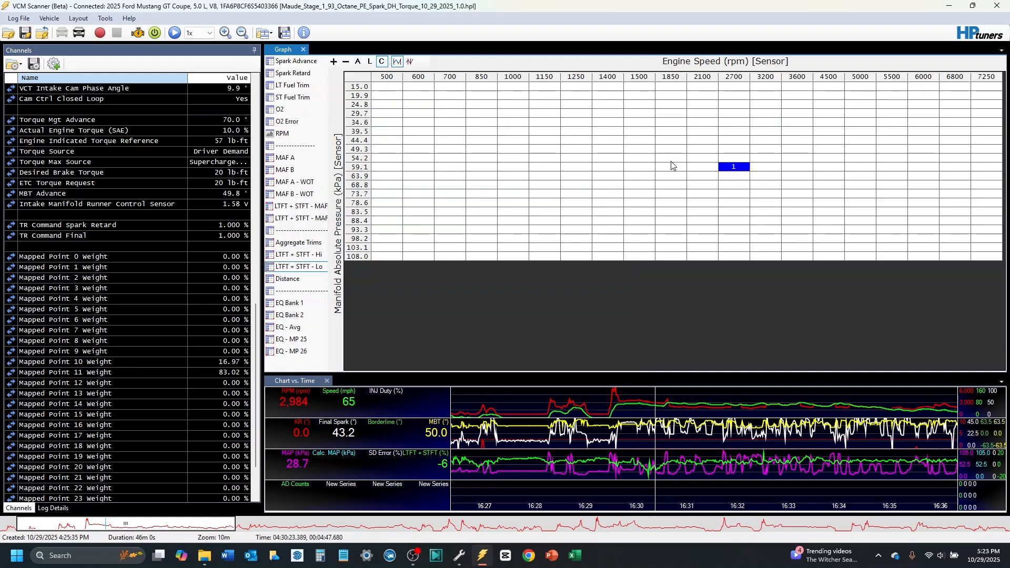
click(358, 61)
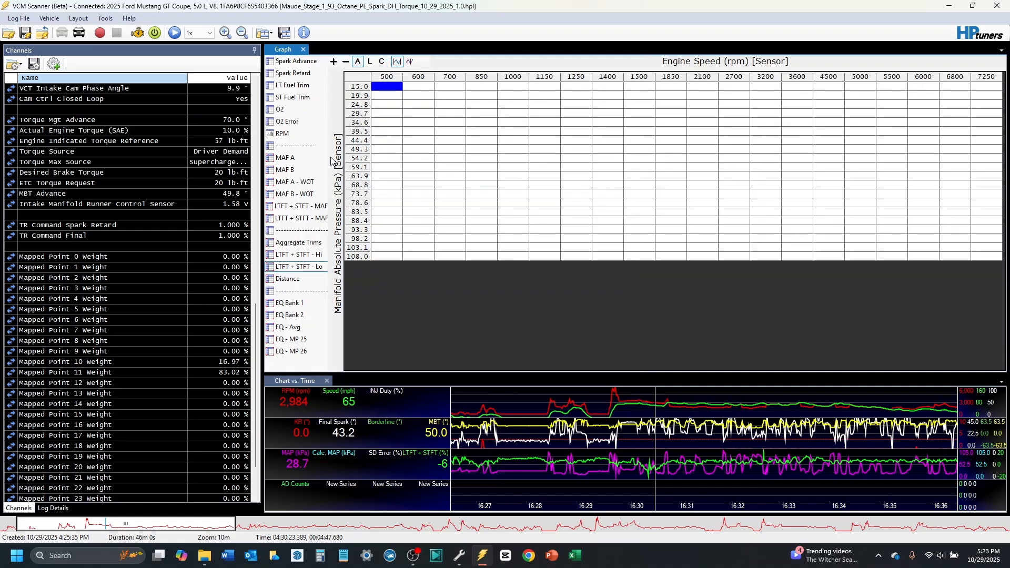
- Replace the mapped point variable in the LTFT + STFT - Lo graph's filter function with Mapped Point 10 Weight
right_click(305, 267)
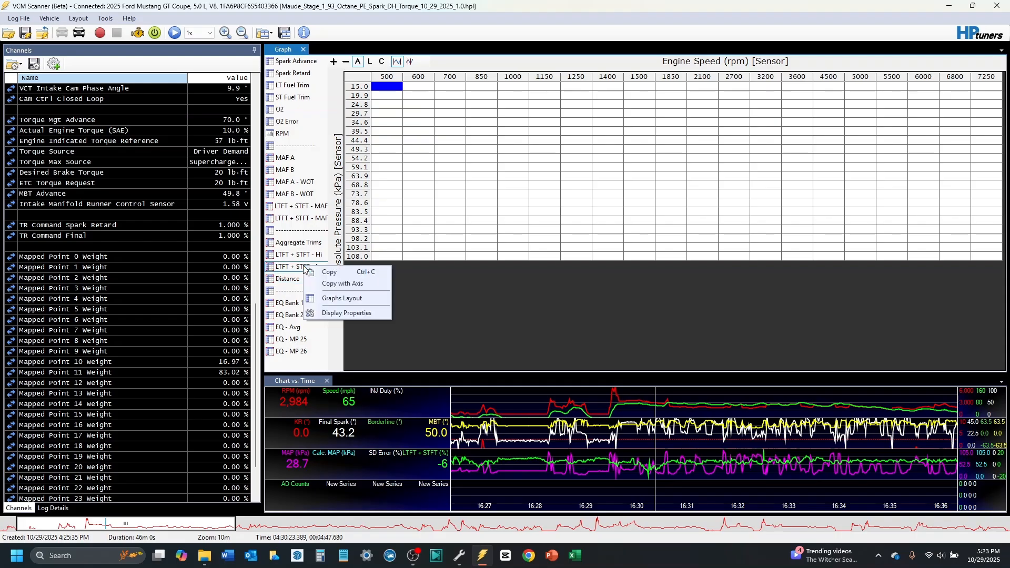
click(334, 299)
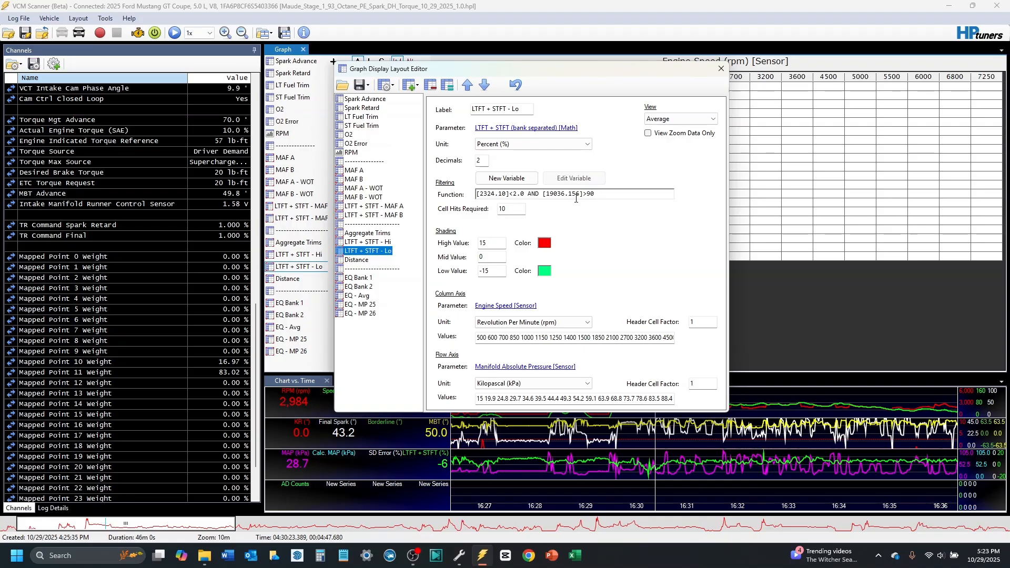
click(574, 196)
click(573, 179)
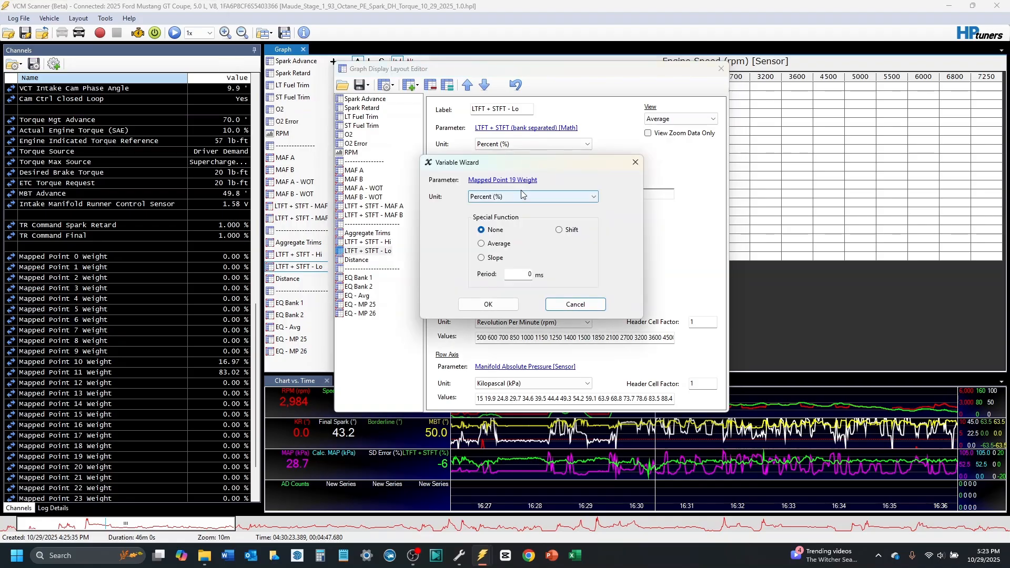
click(487, 180)
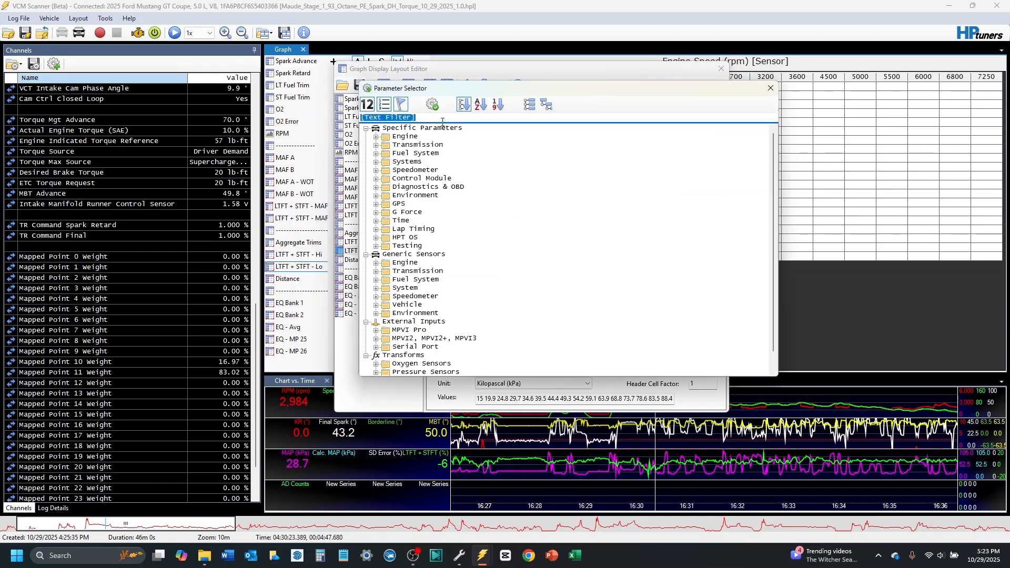
text(mapped)
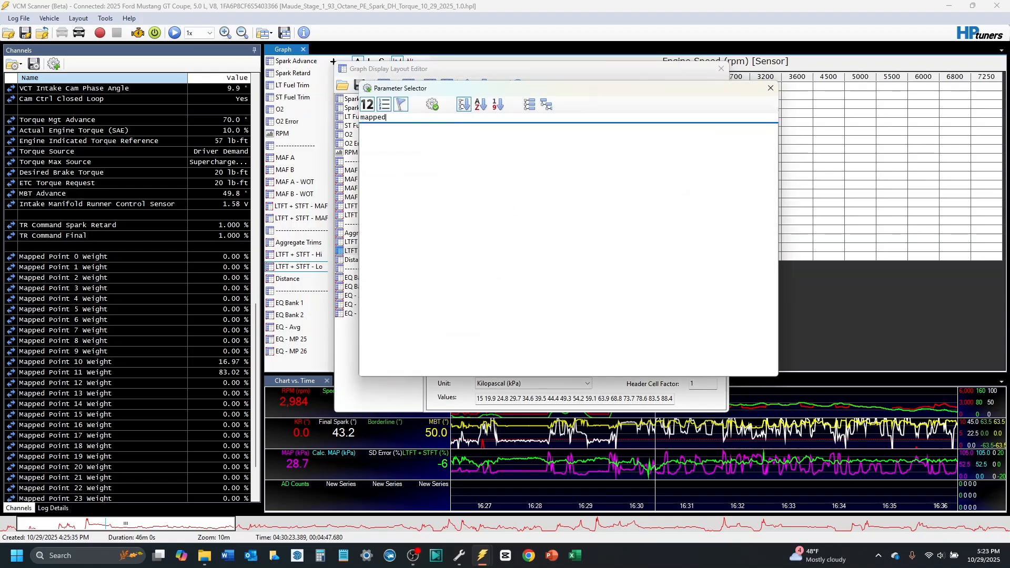
click(464, 246)
double_click(464, 246)
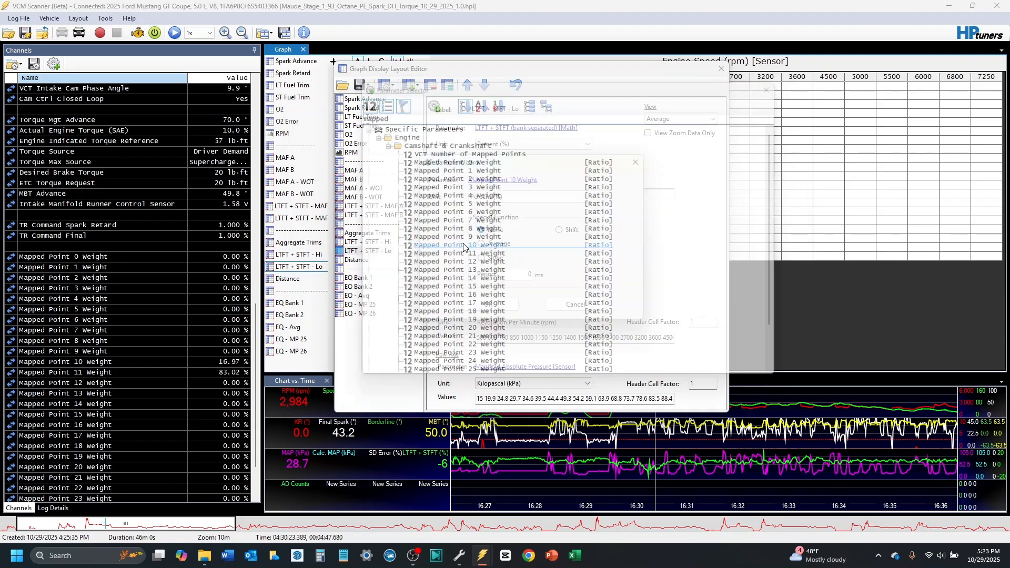
click(500, 304)
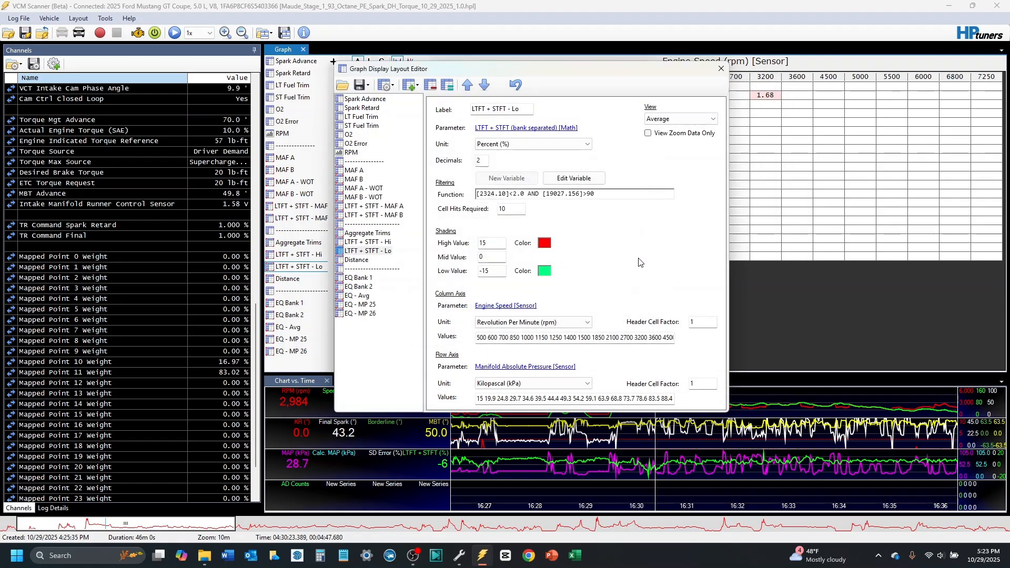
- Inspect the LTFT + STFT - Hi graph's filter function in the layout editor and close the editor
click(368, 242)
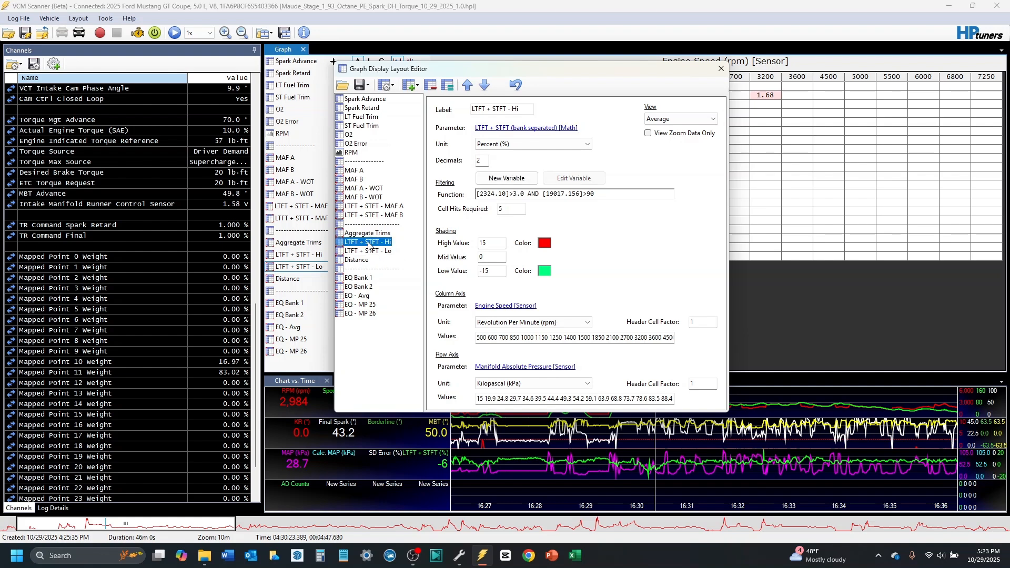
click(564, 194)
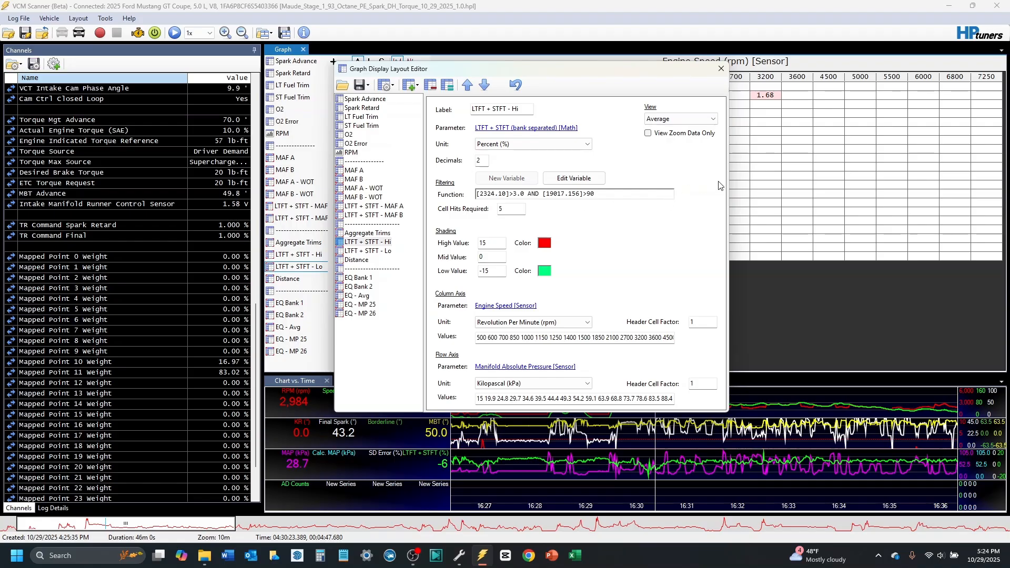
click(720, 70)
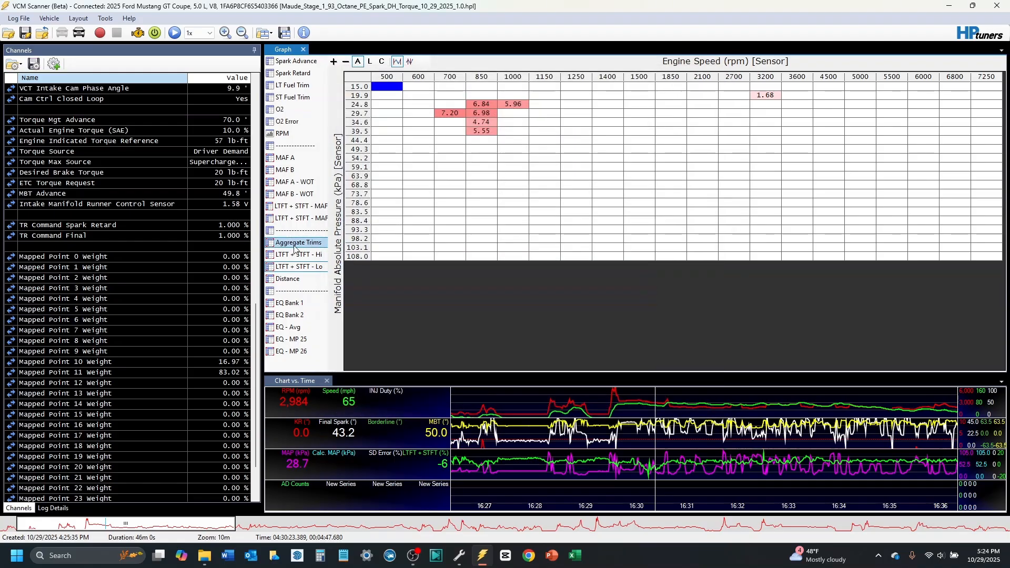
- Show the LTFT + STFT - Hi graph and switch its cells from averages to counts
click(295, 255)
click(629, 166)
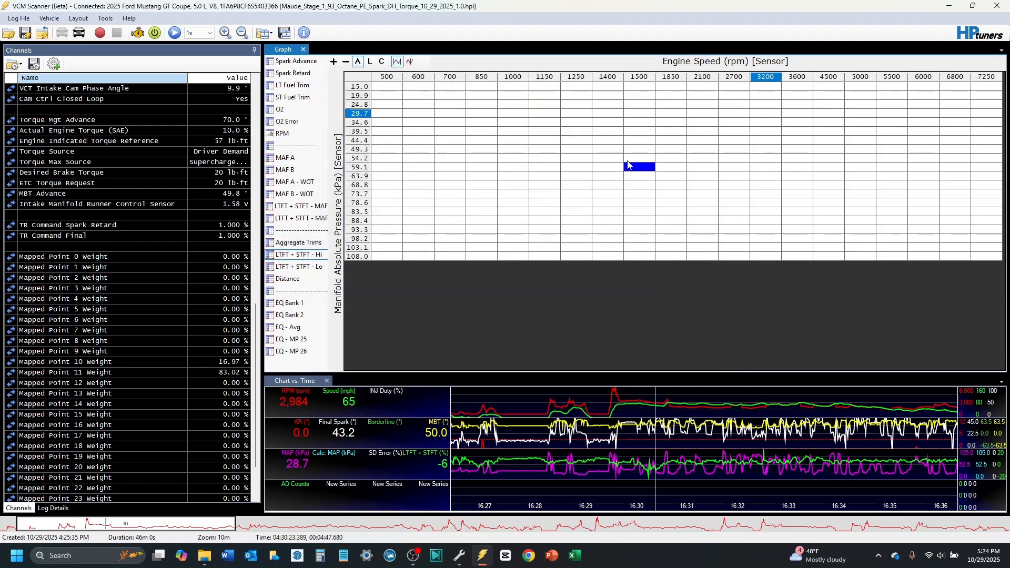
click(383, 62)
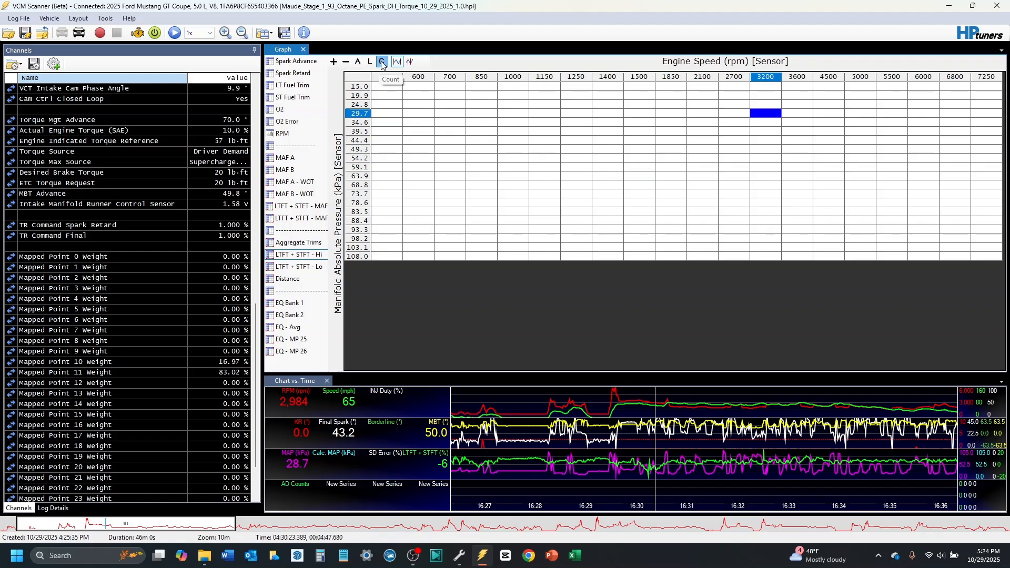
- Return the LTFT + STFT - Hi graph's cells to averages and show the LTFT + STFT - Lo graph
click(357, 62)
click(358, 62)
click(305, 267)
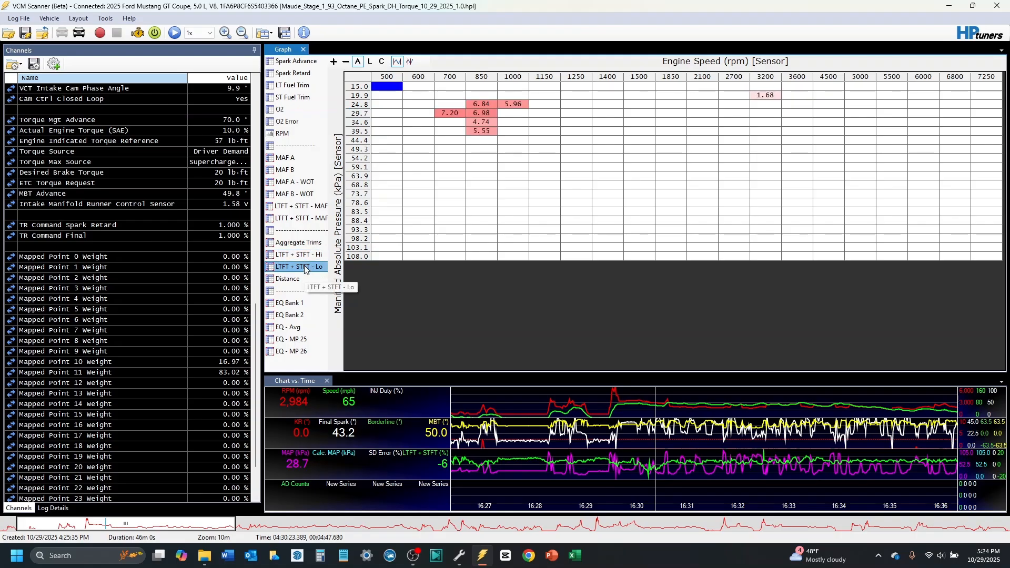
- Show the Distance graph, inspect its filtering and cell hits settings in the layout editor, and close the editor
click(298, 279)
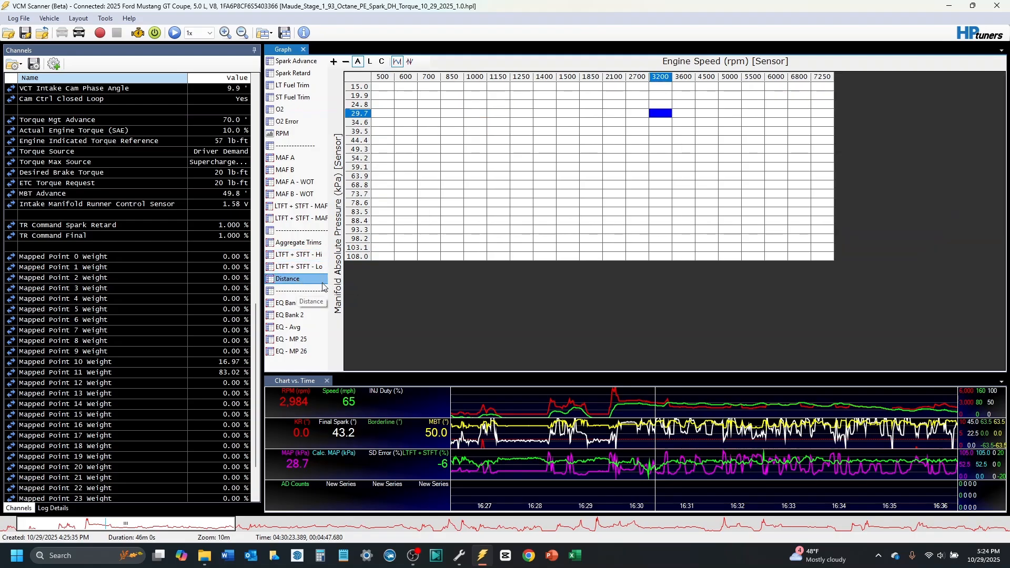
click(485, 143)
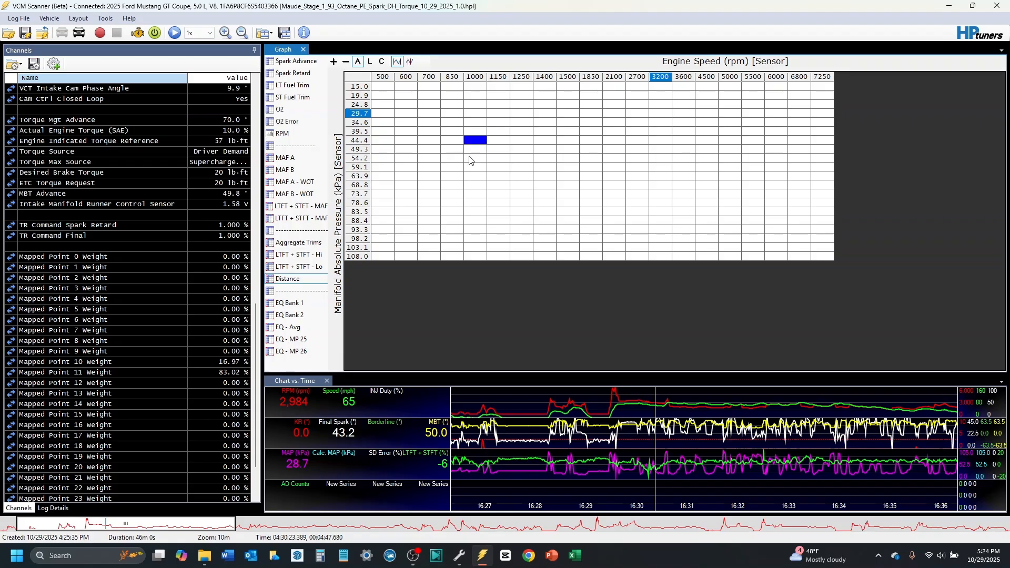
right_click(310, 282)
click(351, 314)
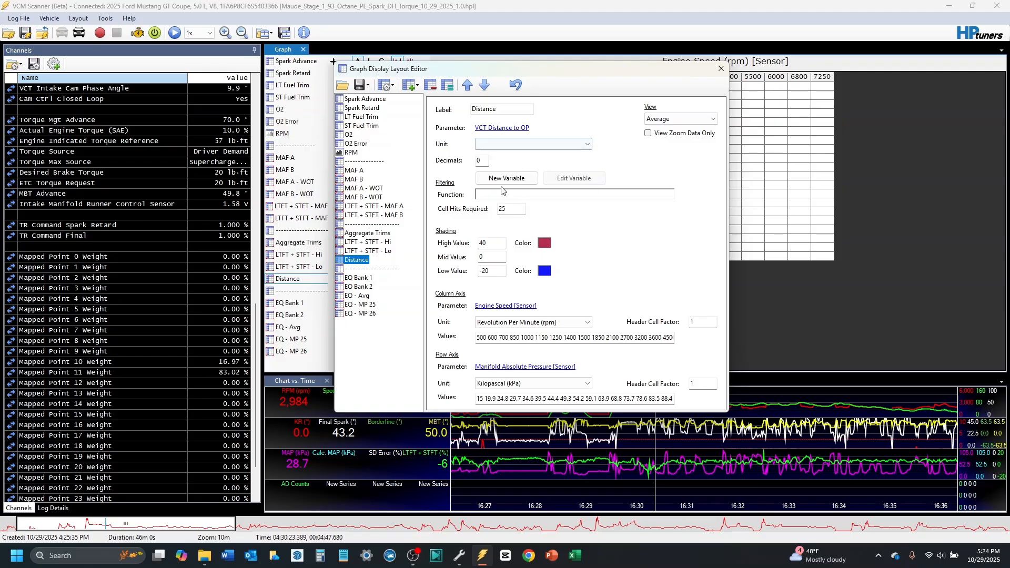
click(515, 210)
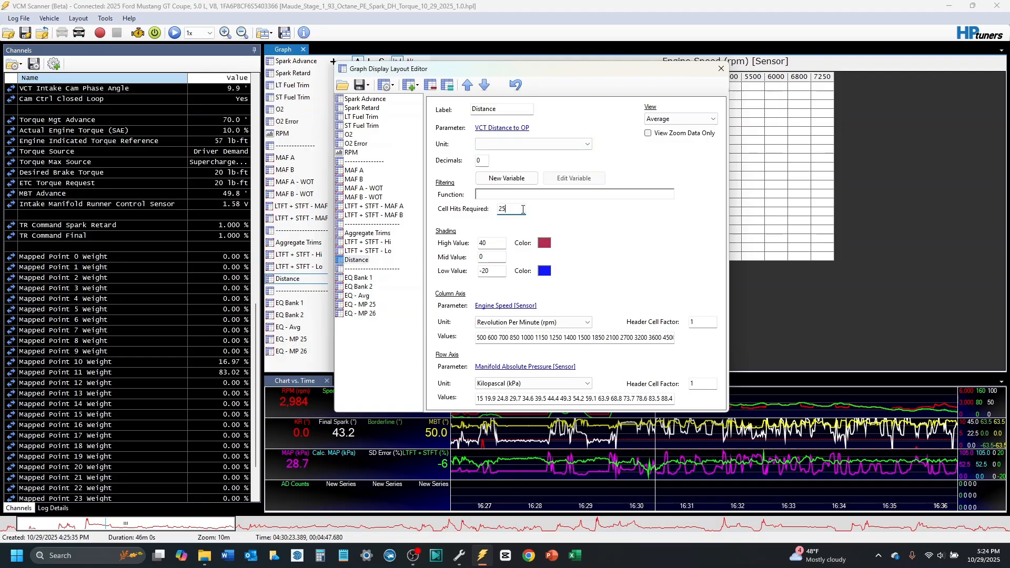
click(721, 74)
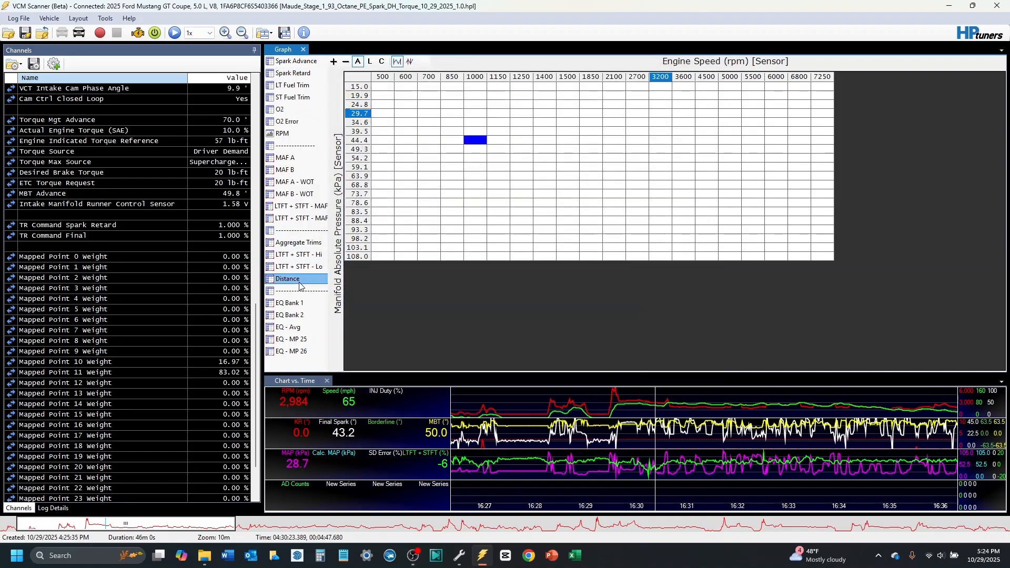
- Review the channel list from the mapped point weights up to Engine RPM and back down
click(134, 310)
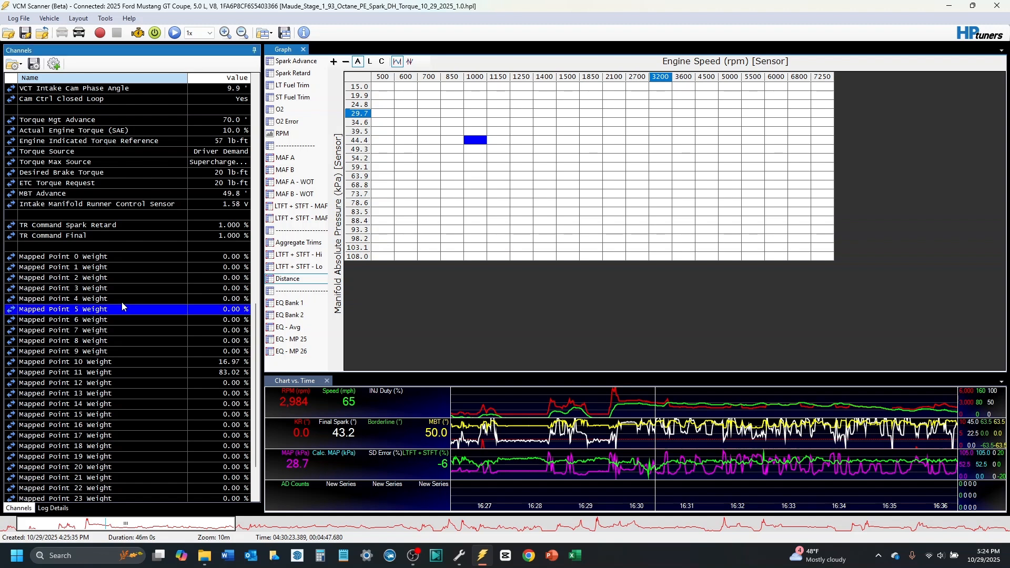
scroll(126, 304, down, 2)
scroll(134, 318, up, 4)
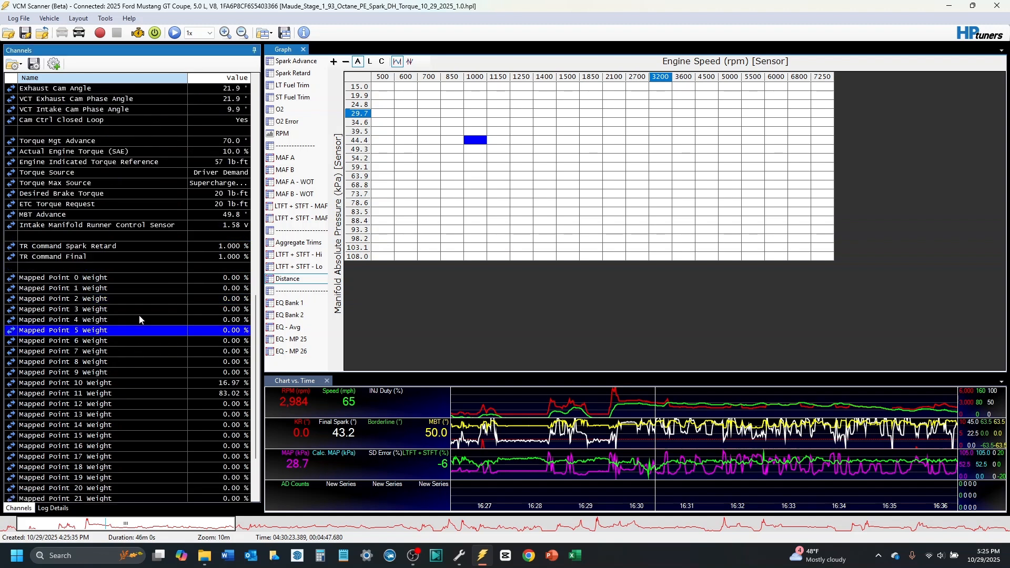
scroll(146, 319, up, 6)
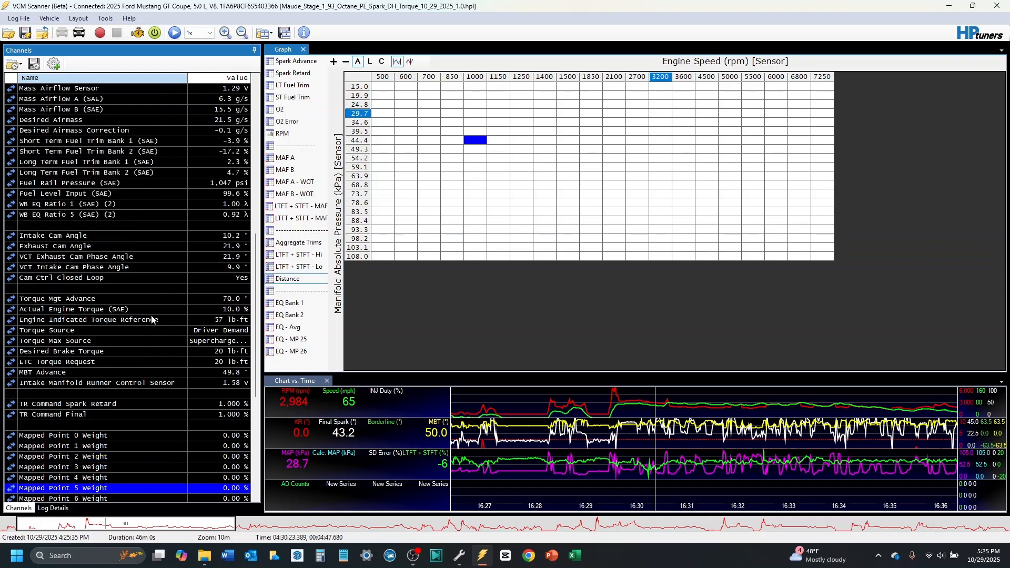
scroll(158, 318, up, 9)
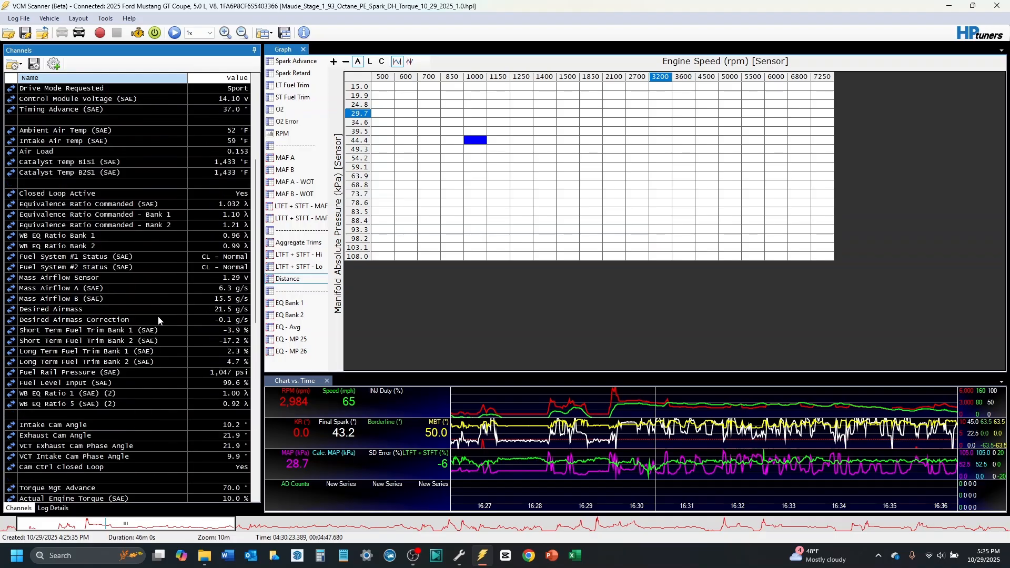
scroll(157, 315, up, 1)
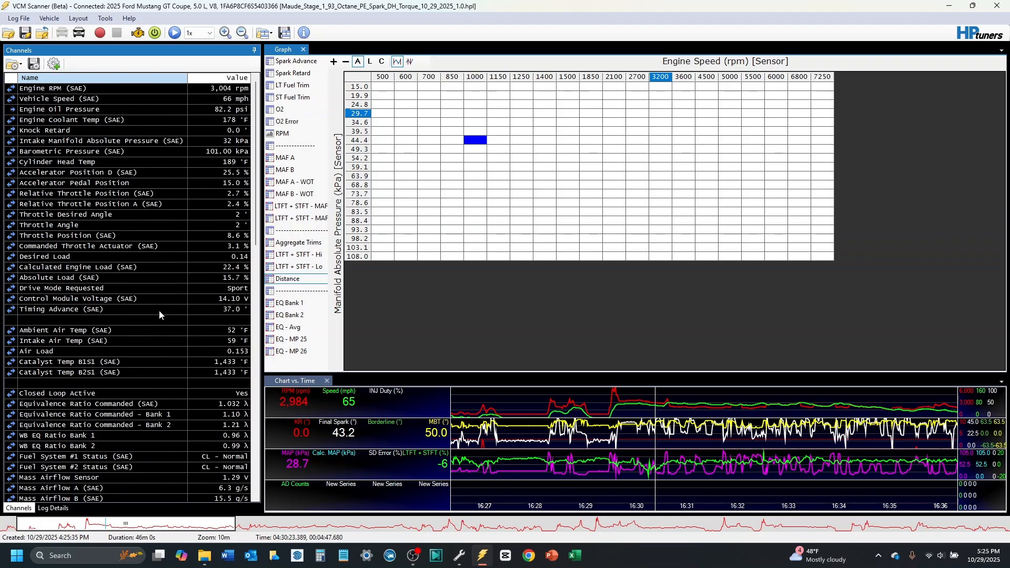
scroll(158, 310, down, 7)
scroll(164, 314, down, 10)
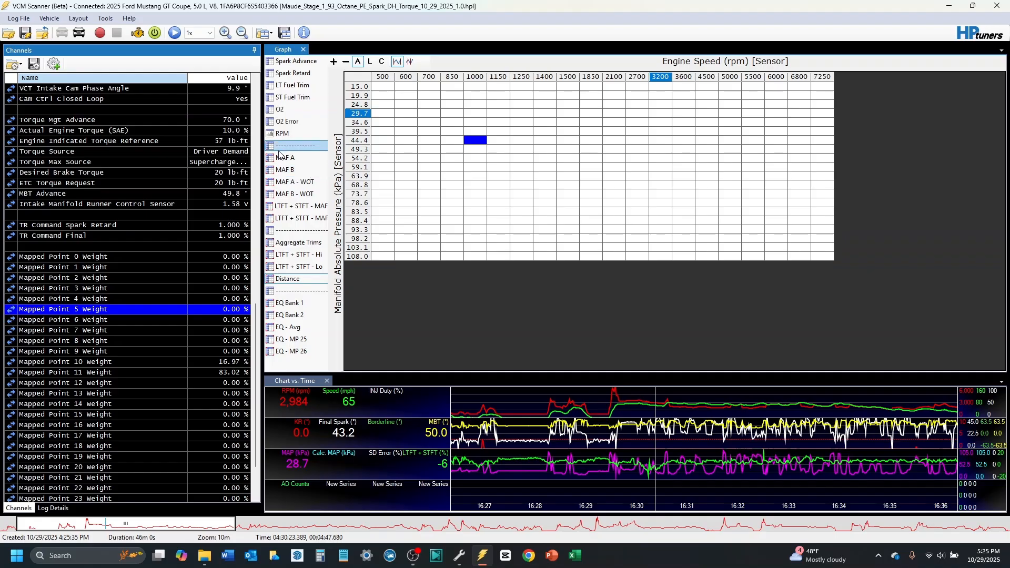
- Show the LTFT + STFT - MAF A graph, check the general airflow parameters in VCM Editor, and return to VCM Scanner
click(301, 206)
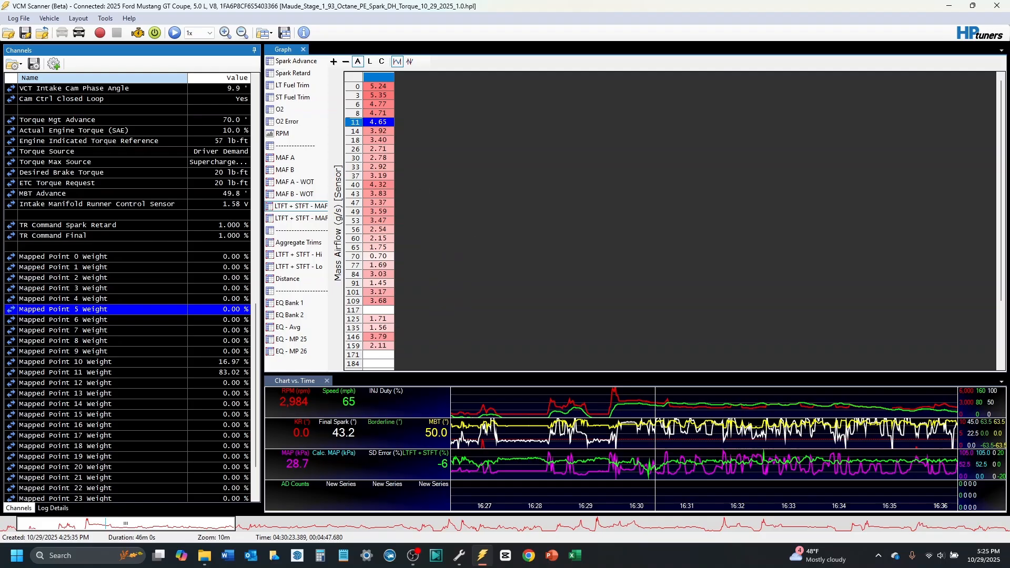
key(alt+Tab)
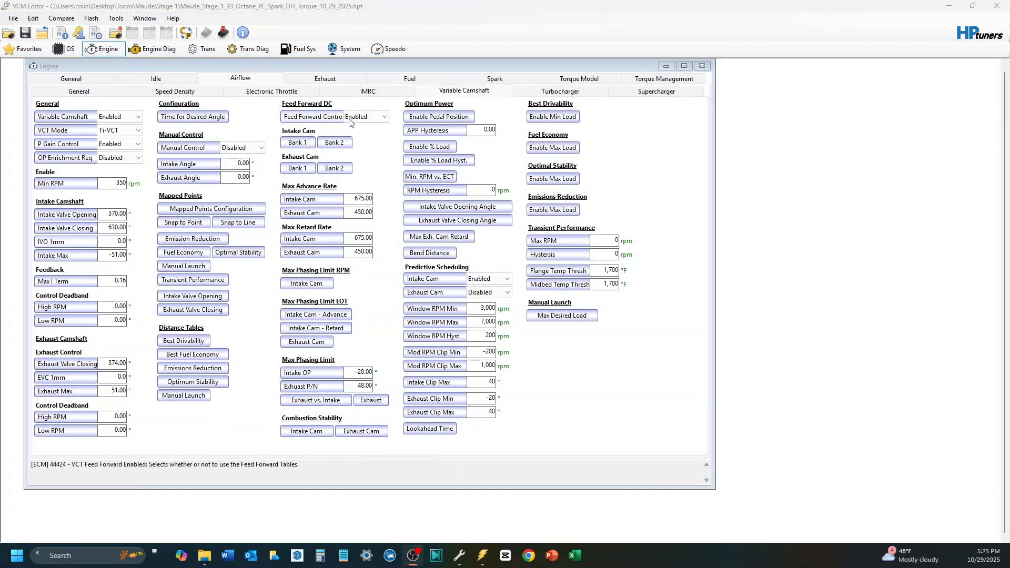
click(82, 93)
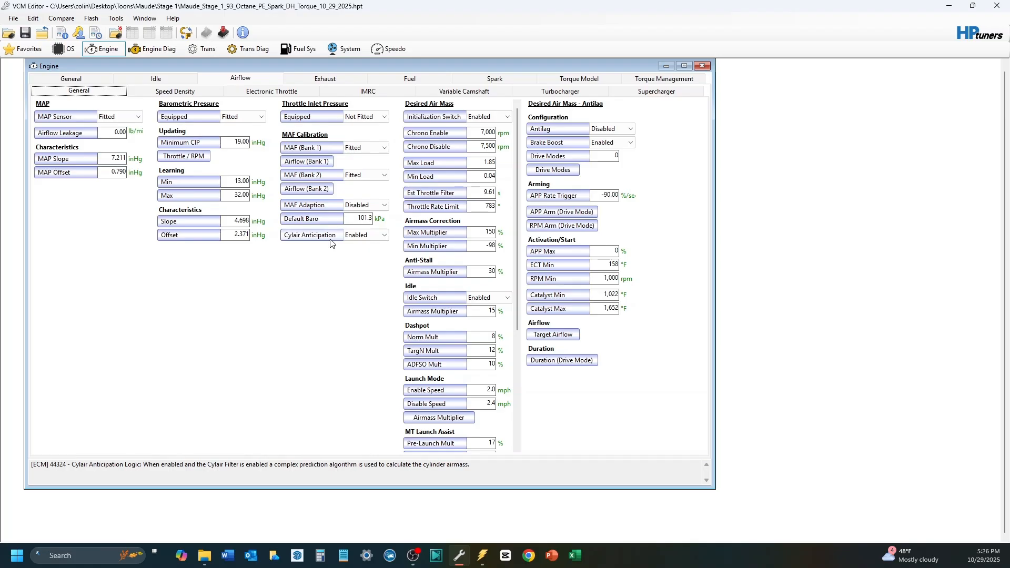
key(alt+Tab)
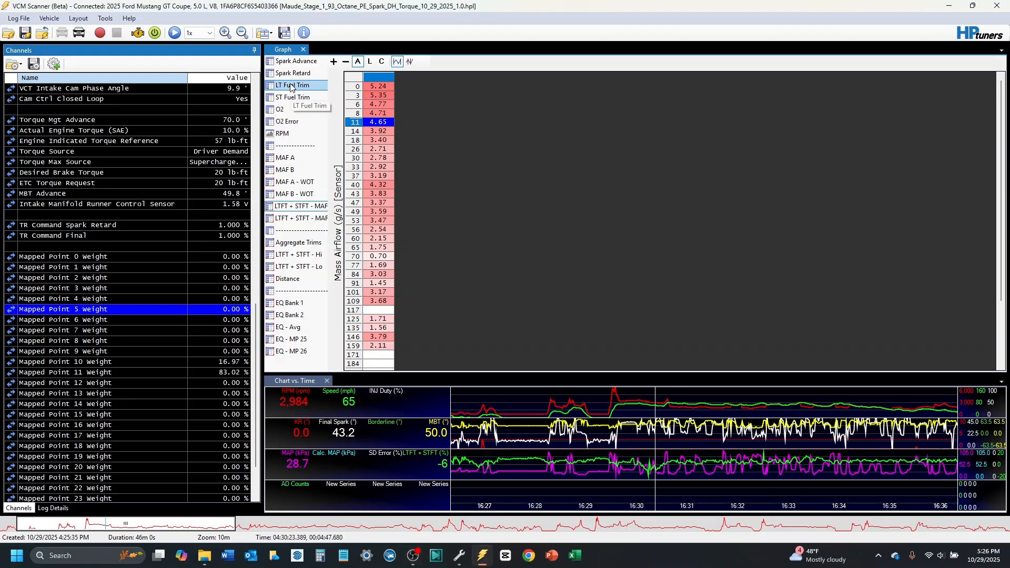
- Compare the trims in the LT Fuel Trim, LTFT + STFT - MAF A, MAF B and Lo graphs
click(295, 102)
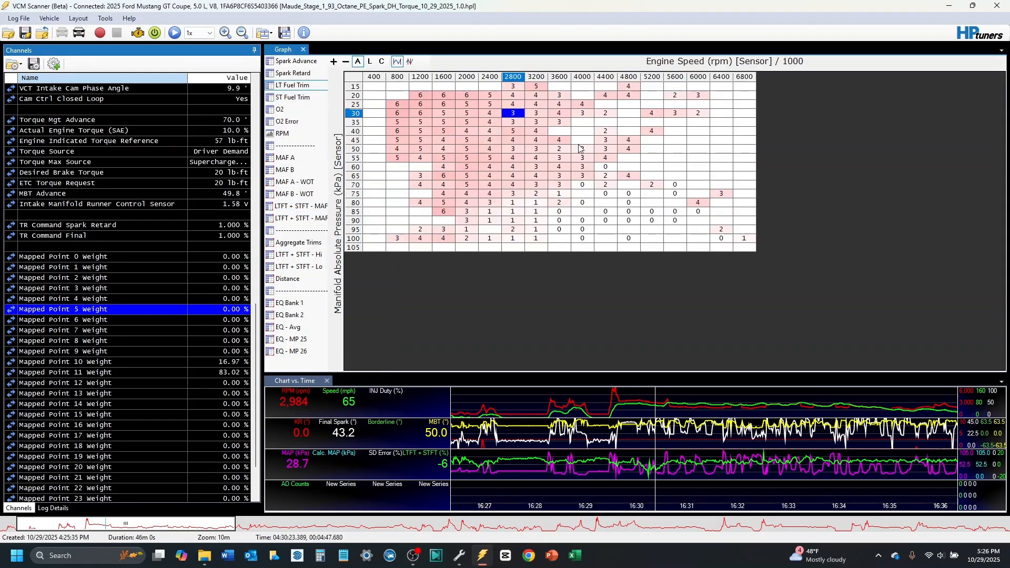
click(301, 207)
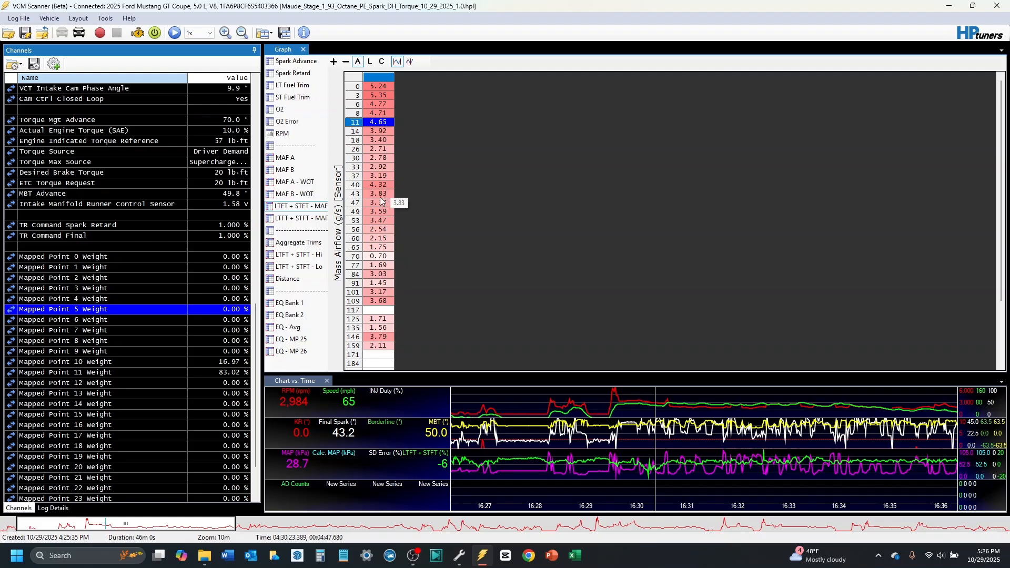
click(301, 218)
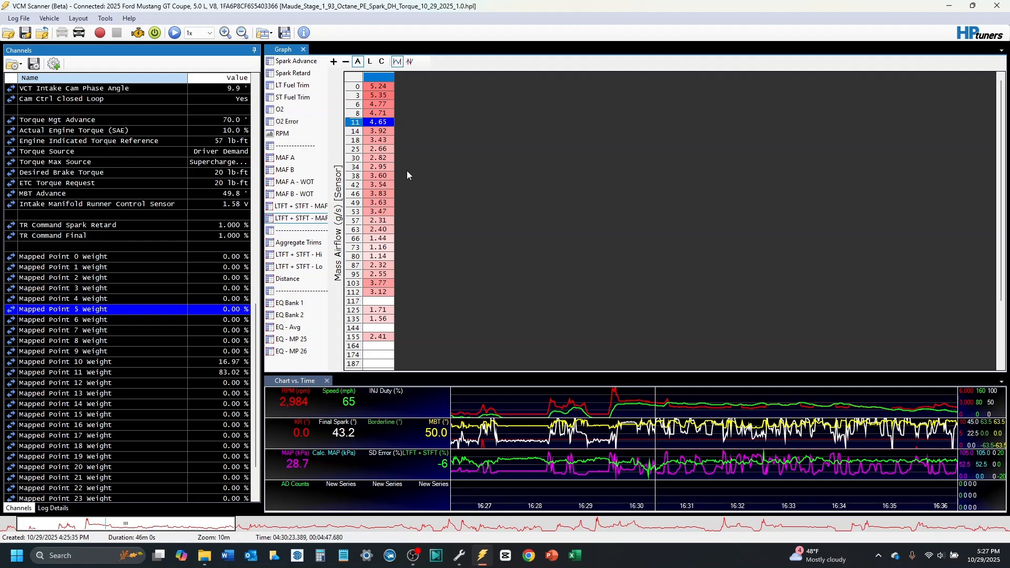
click(300, 206)
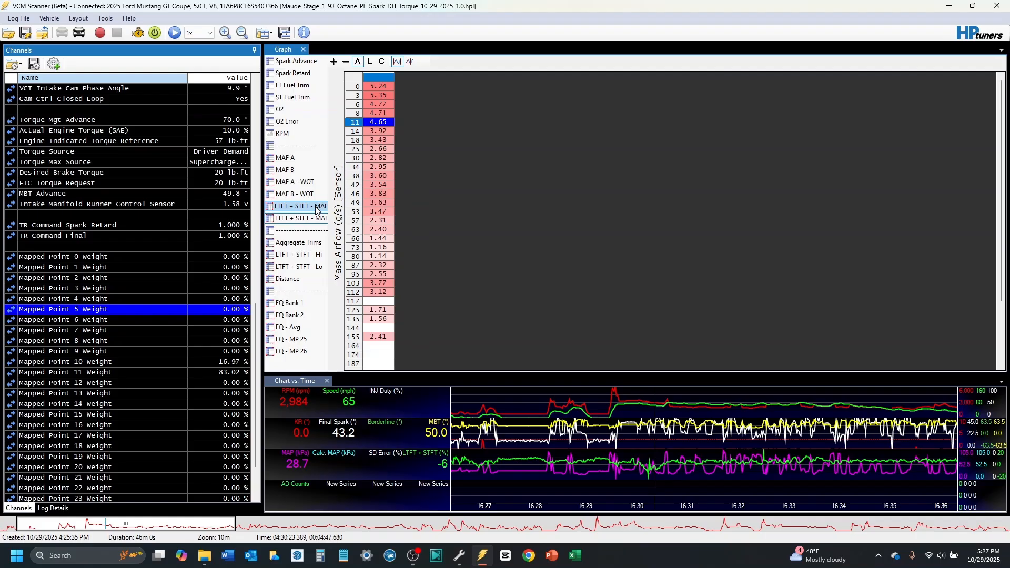
click(298, 266)
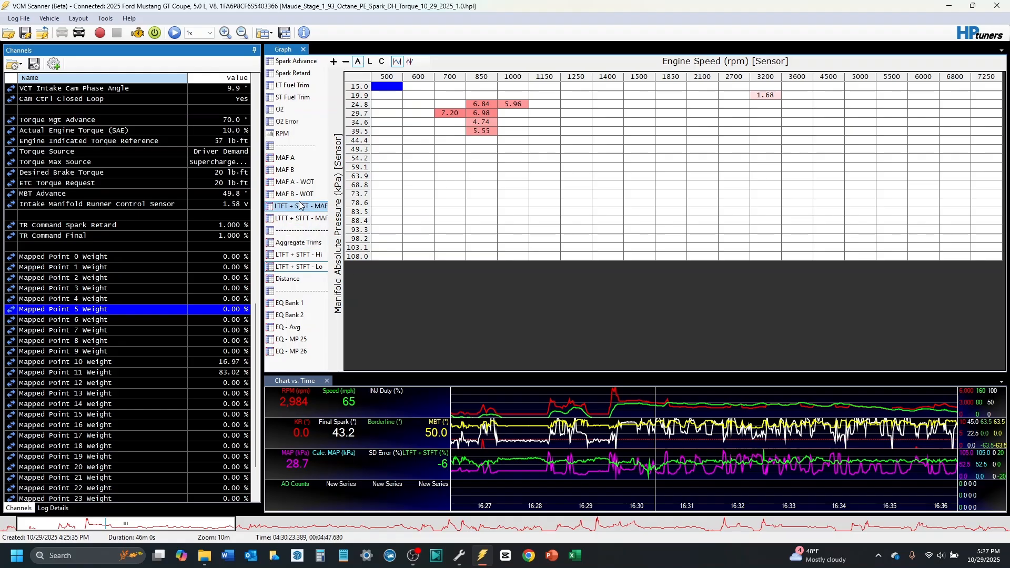
- Compare the MAF A - WOT and MAF B - WOT graphs, highlighting the MAF A trims from 56 to 171 g/s
click(296, 183)
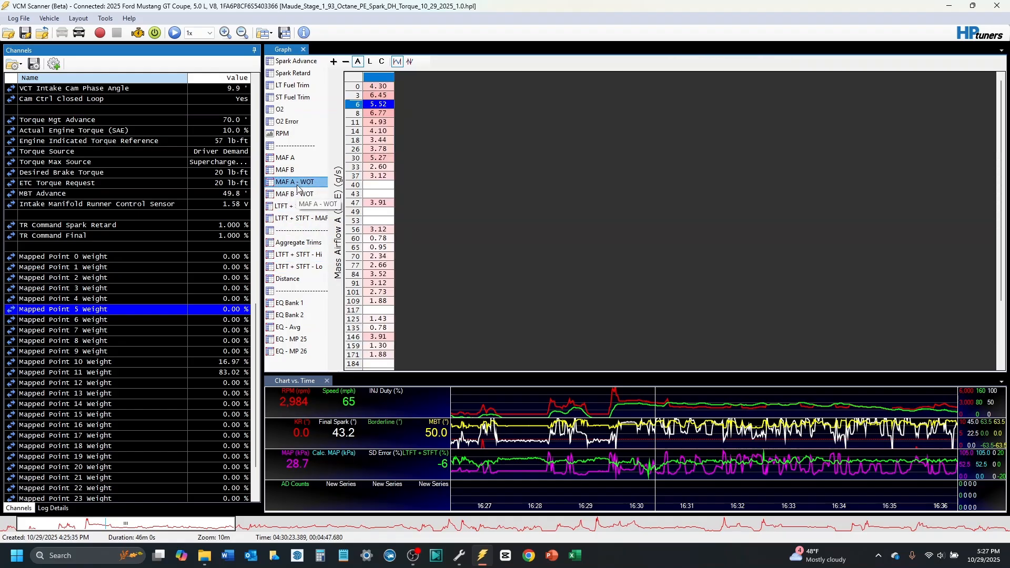
drag(381, 239, 384, 358)
click(302, 195)
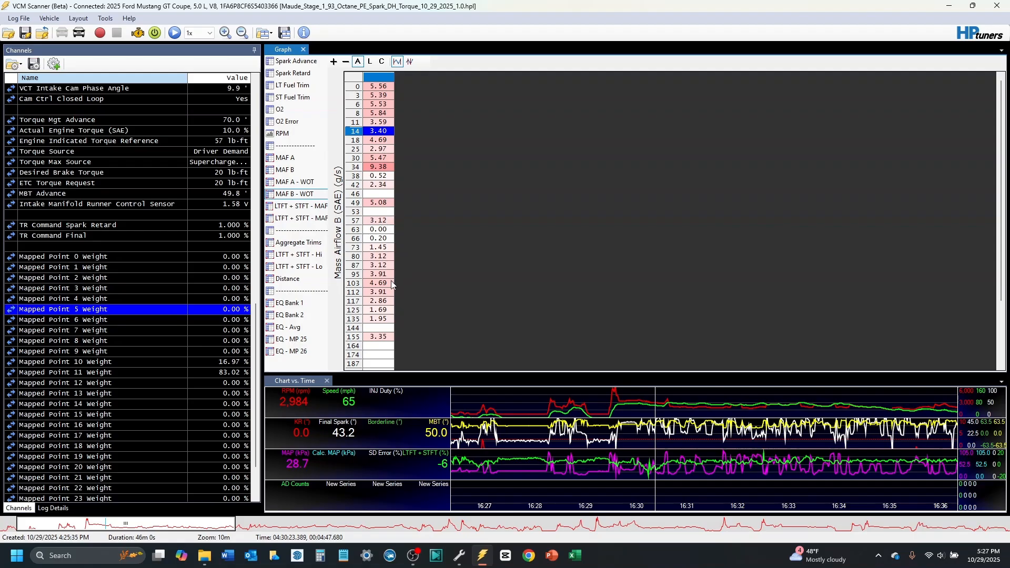
drag(379, 248, 387, 300)
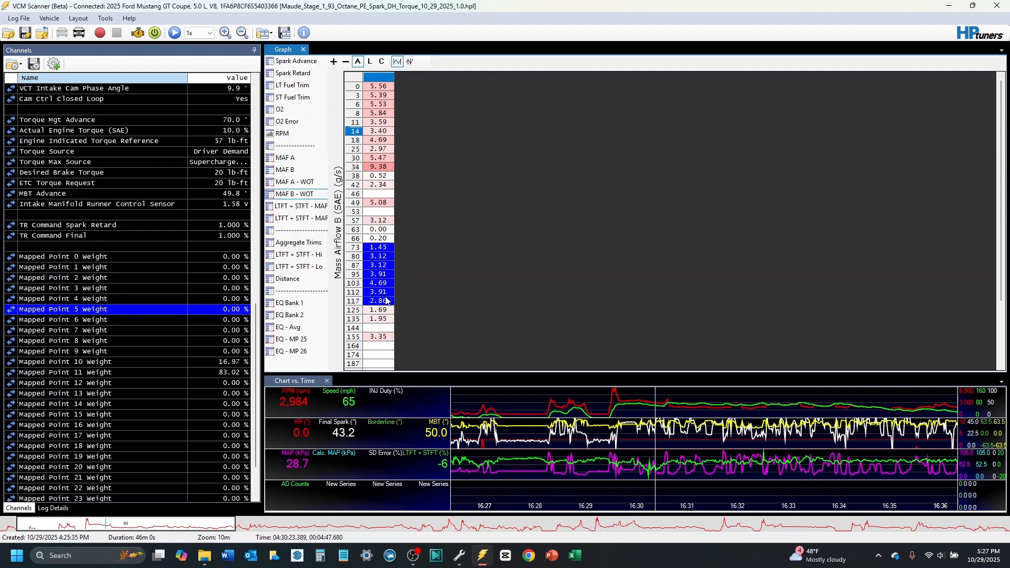
click(383, 284)
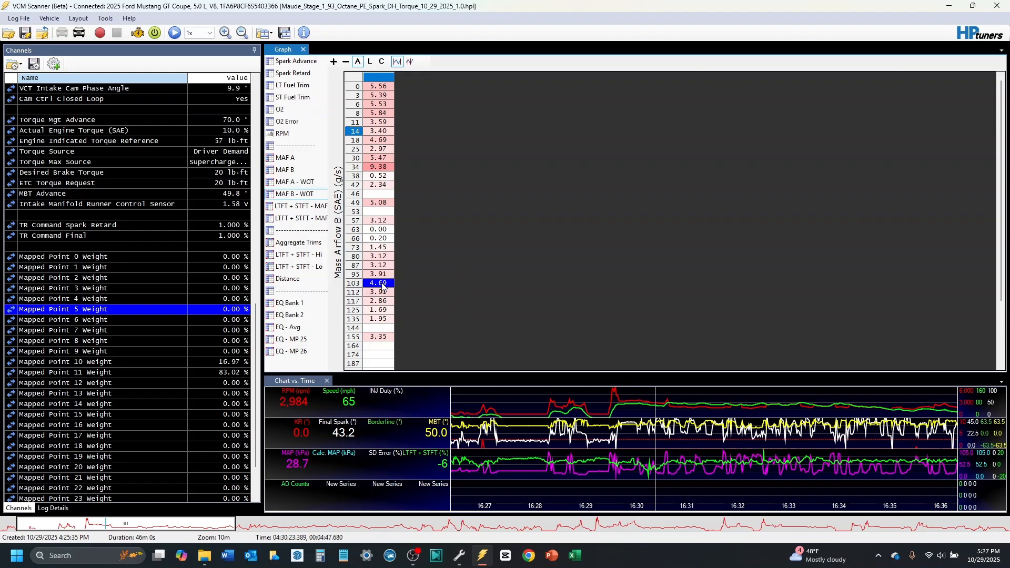
click(294, 182)
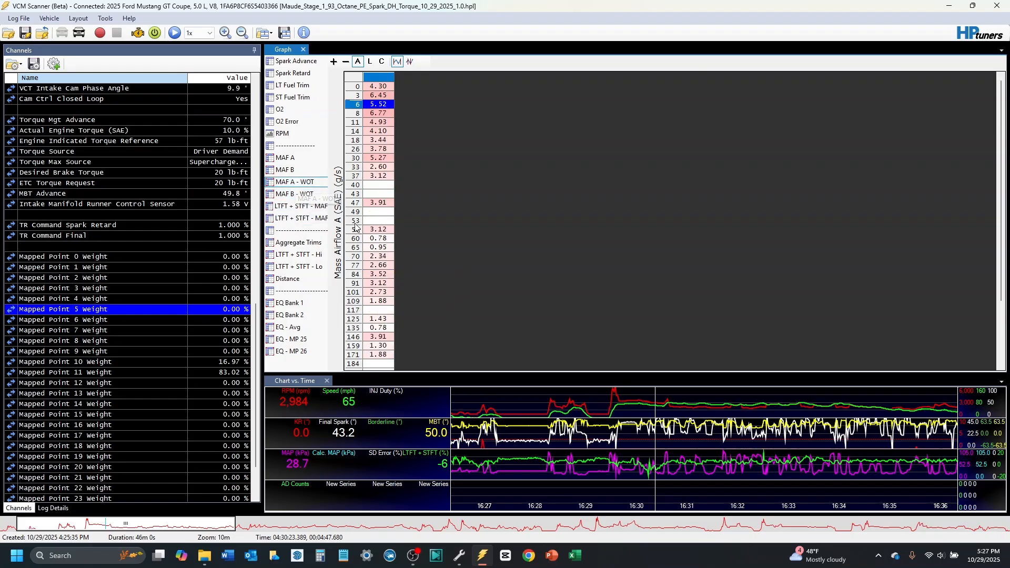
drag(386, 231, 390, 358)
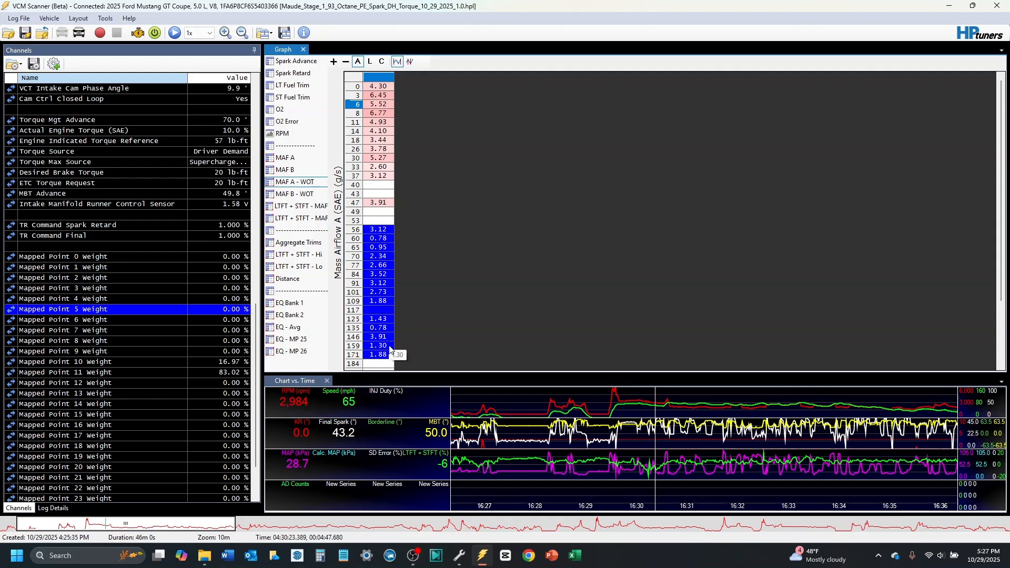
- Inspect the MAF A - WOT graph's filter function and its variable in the layout editor, and close without changes
right_click(291, 182)
click(329, 215)
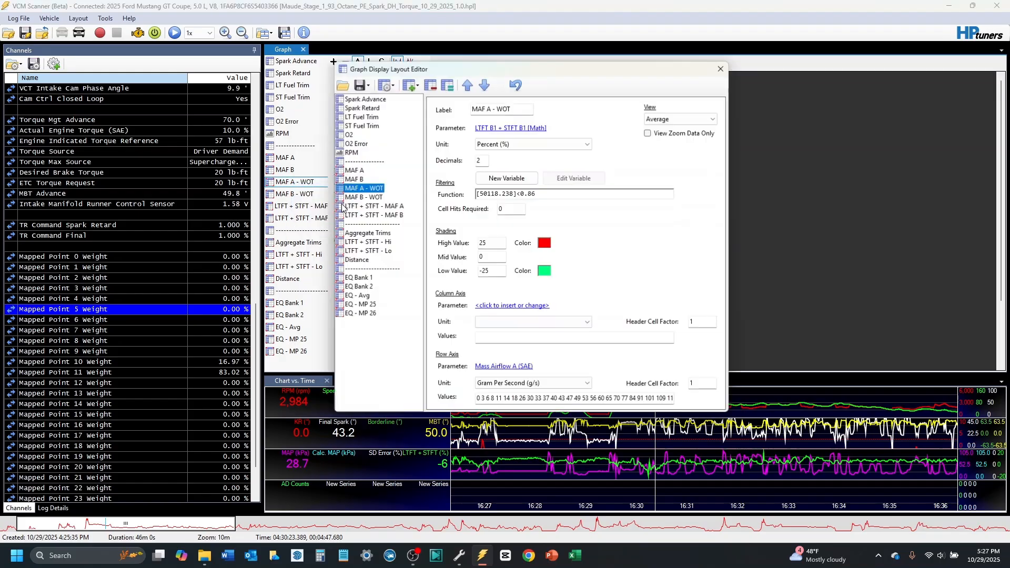
click(518, 195)
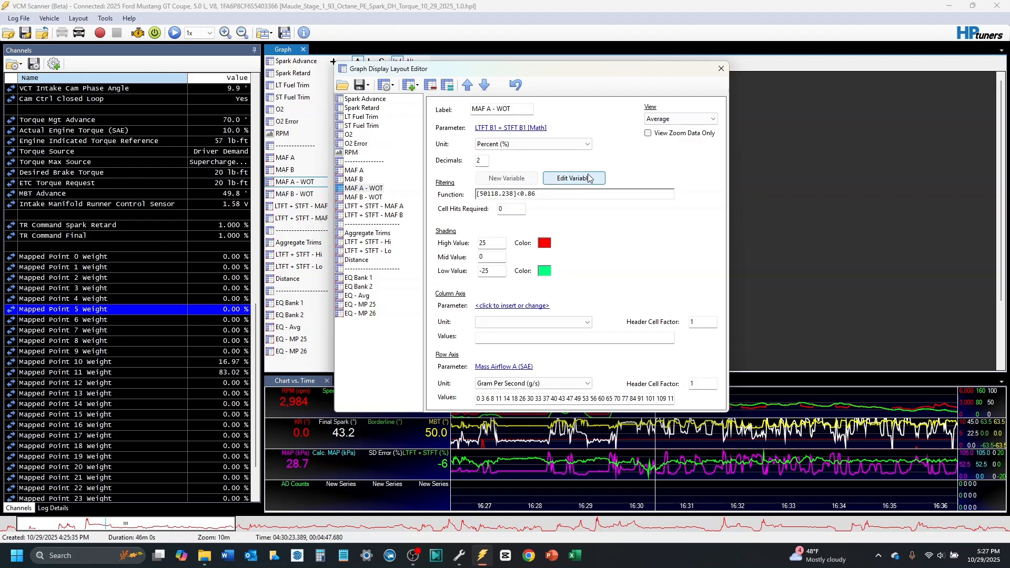
click(579, 178)
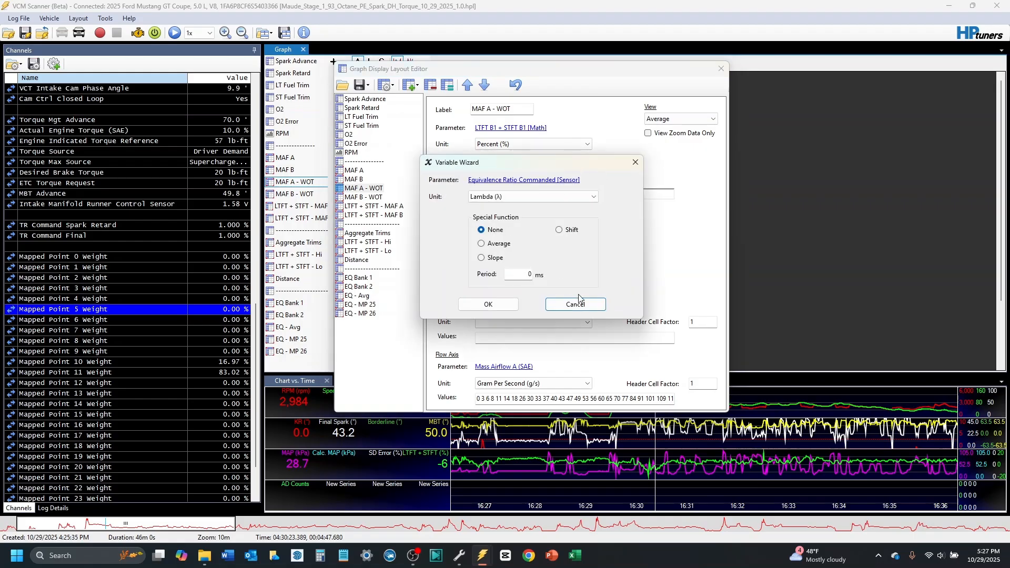
click(583, 311)
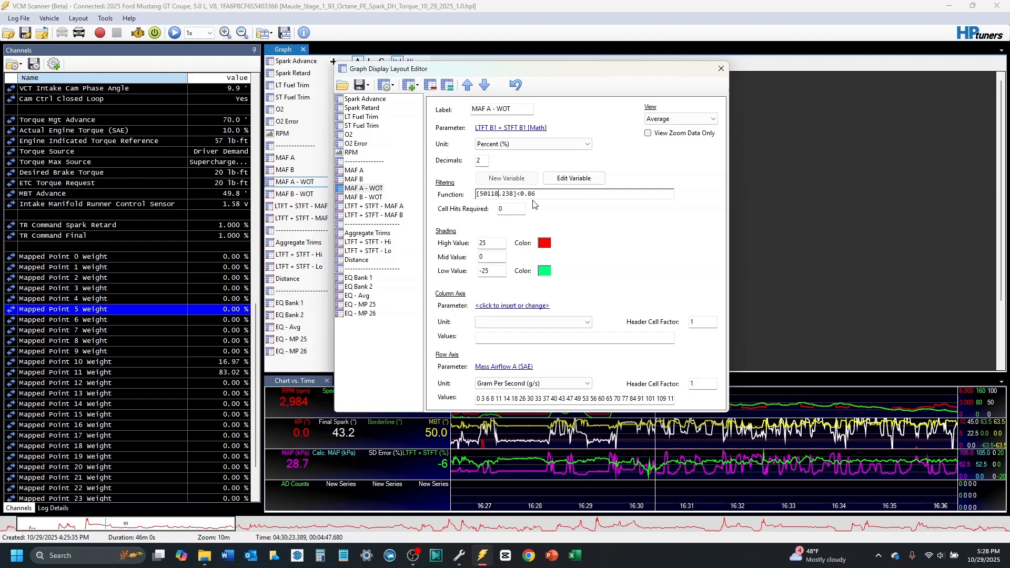
click(721, 68)
- Review the channel list, select the Knock Retard channel, and move the displayed time window further along the log
scroll(165, 254, up, 15)
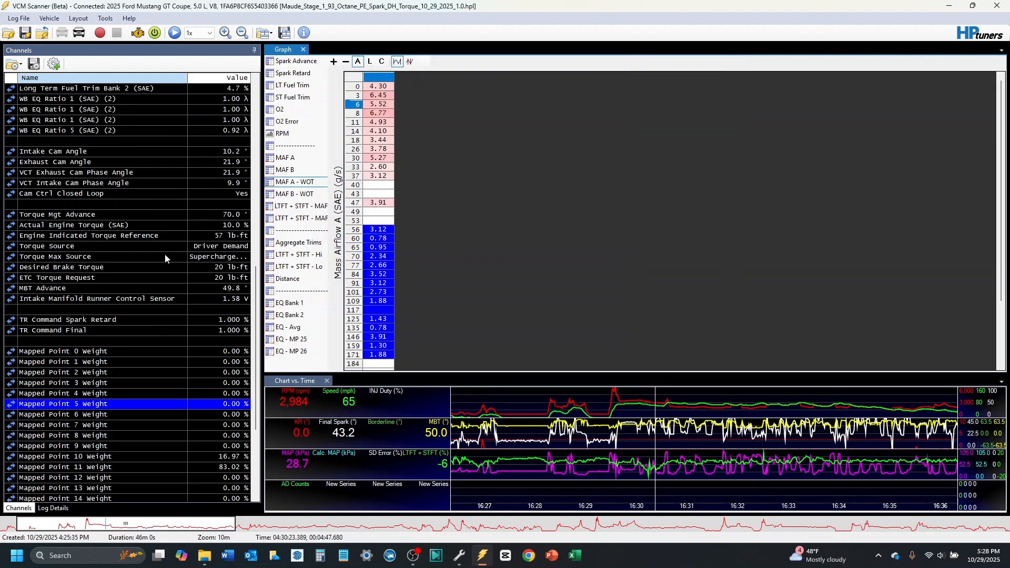
scroll(176, 254, up, 1)
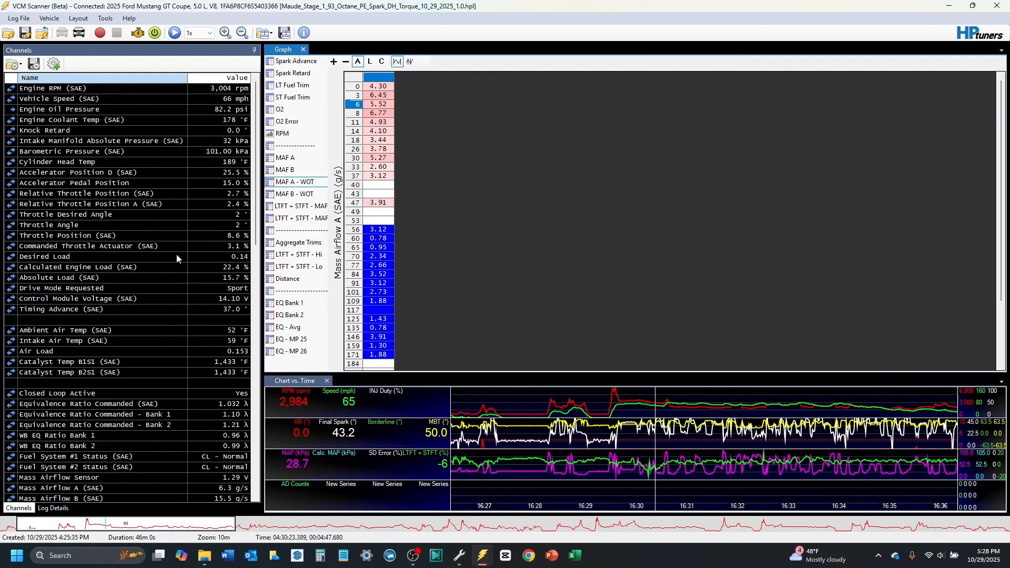
scroll(178, 255, down, 6)
scroll(182, 257, up, 8)
click(60, 133)
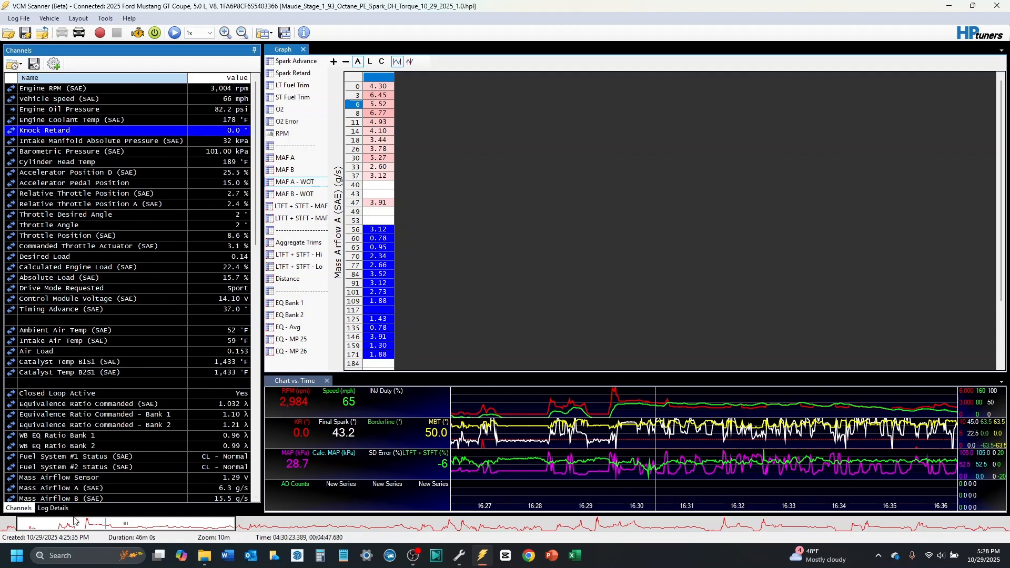
click(3, 528)
drag(2, 530, 121, 544)
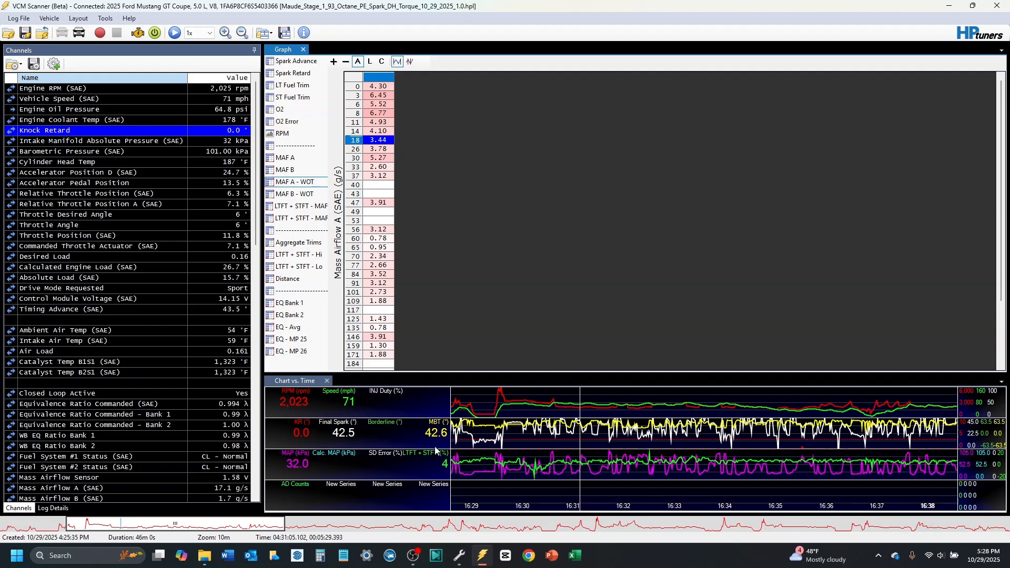
- Zoom the time chart in to a 1-minute span and examine Knock Retard at several points along the log
drag(116, 524, 471, 534)
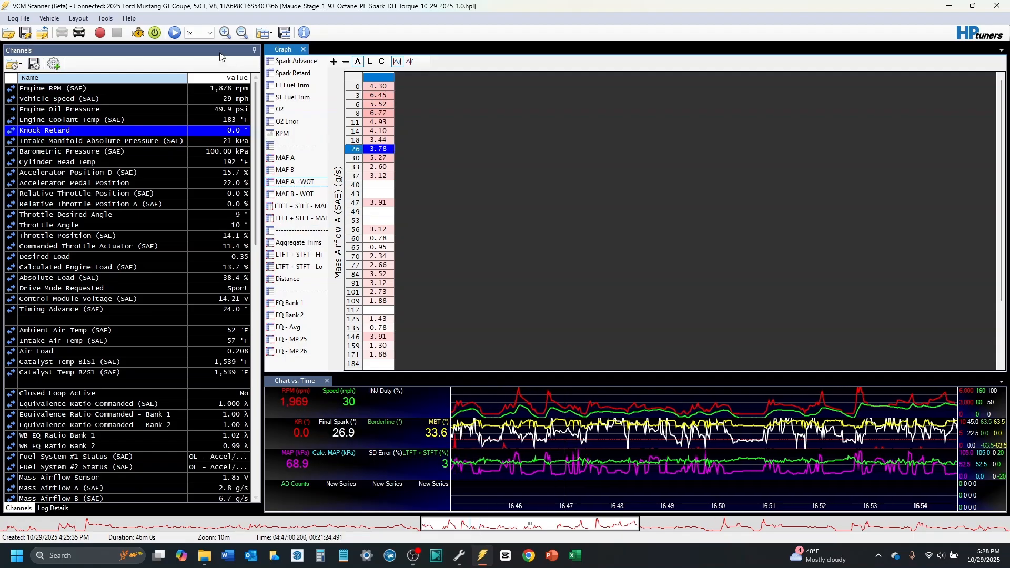
click(224, 33)
click(224, 33)
click(225, 33)
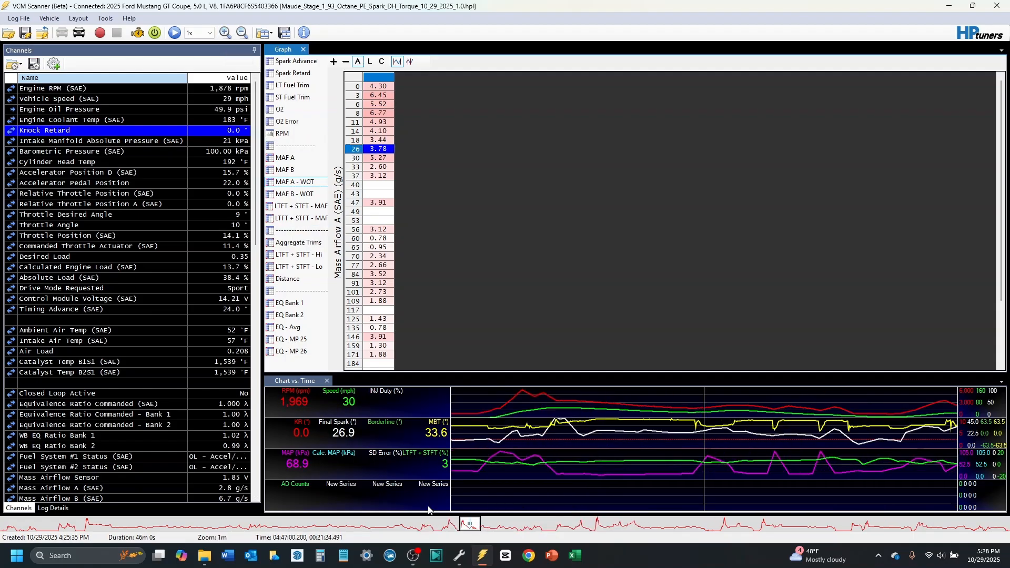
drag(470, 530, 422, 535)
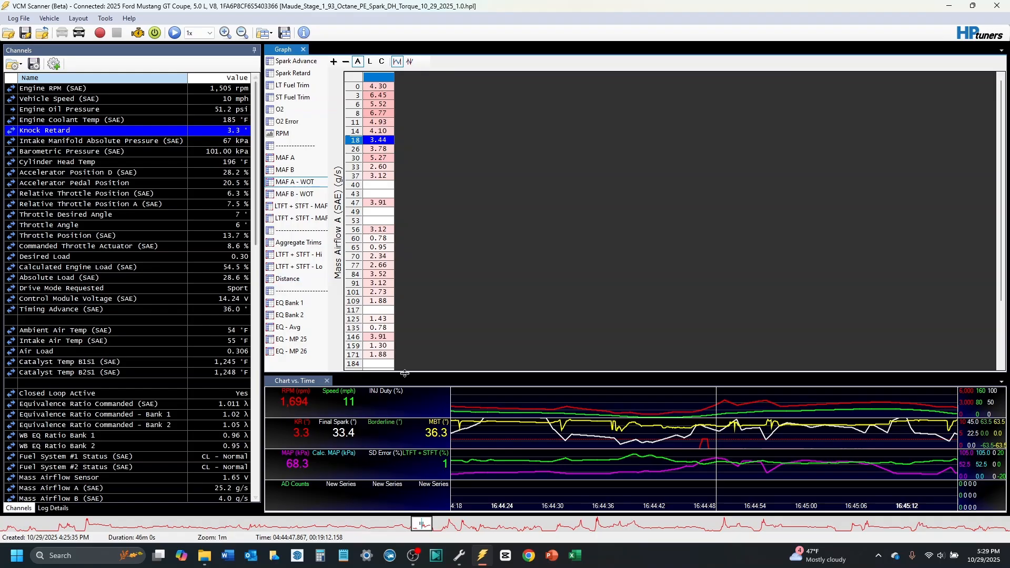
drag(425, 528, 463, 534)
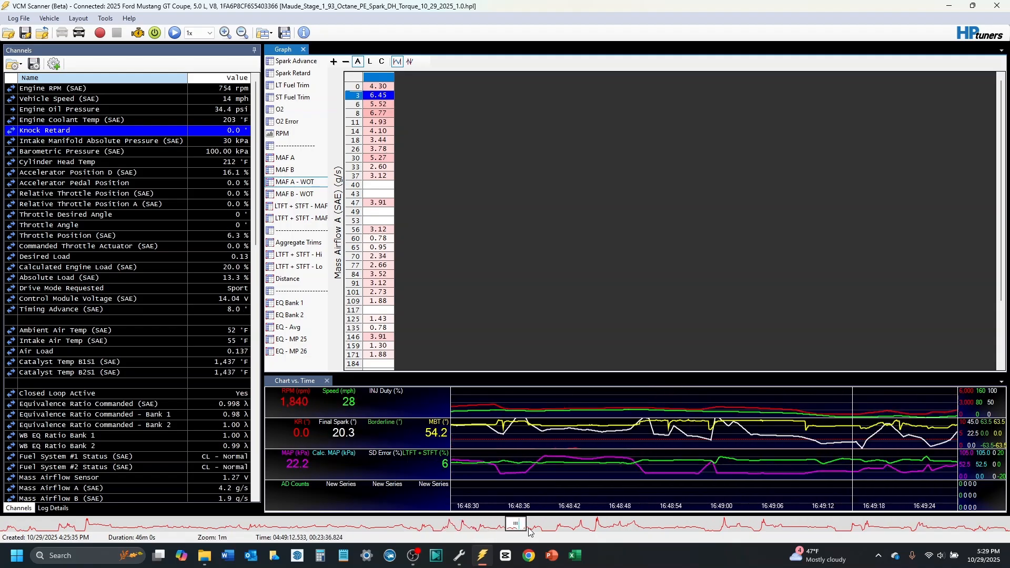
drag(529, 532, 941, 523)
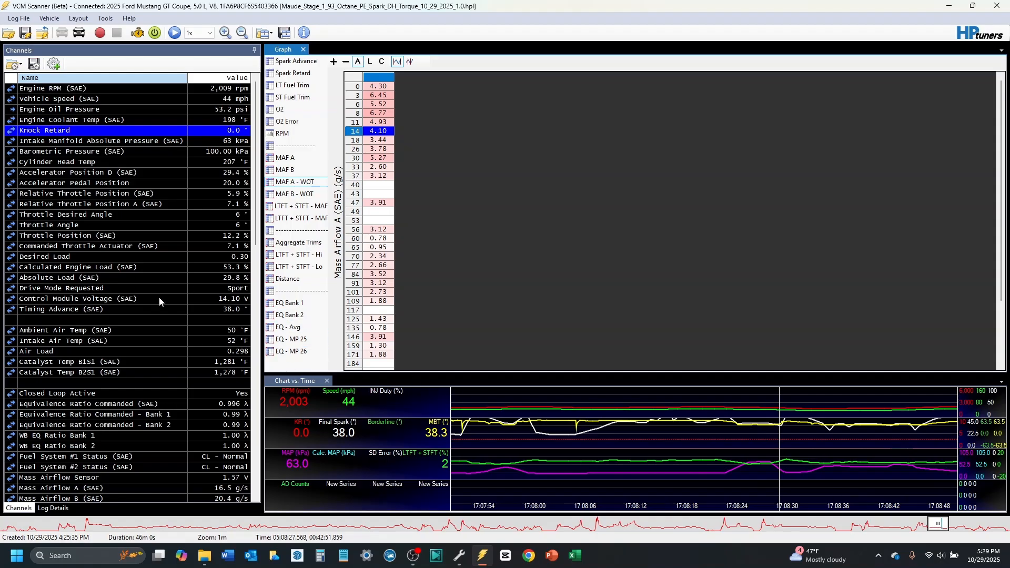
- Select the Torque Source channel and widen the channel list to give its values more room
scroll(190, 229, down, 6)
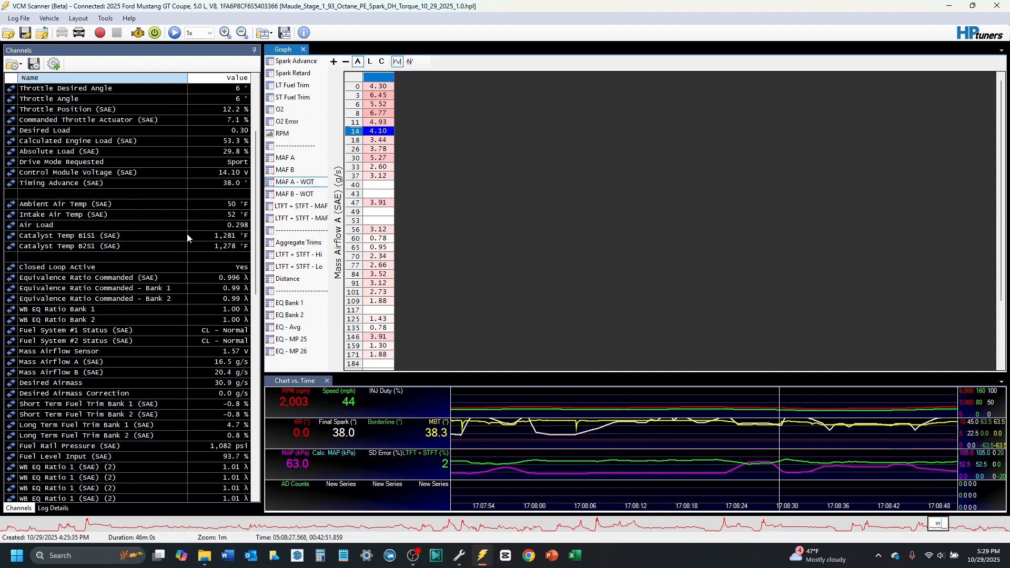
scroll(179, 258, down, 6)
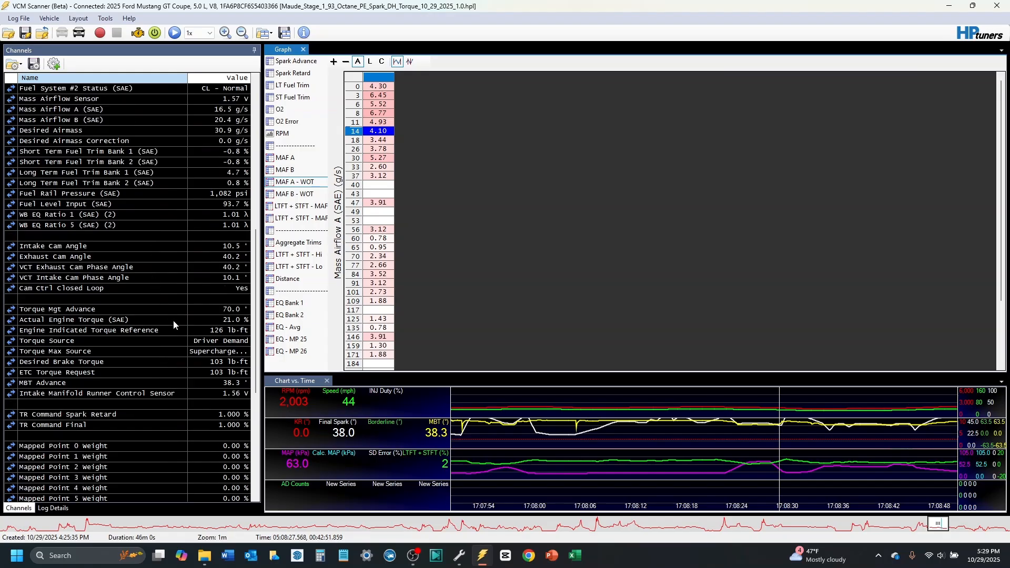
click(68, 342)
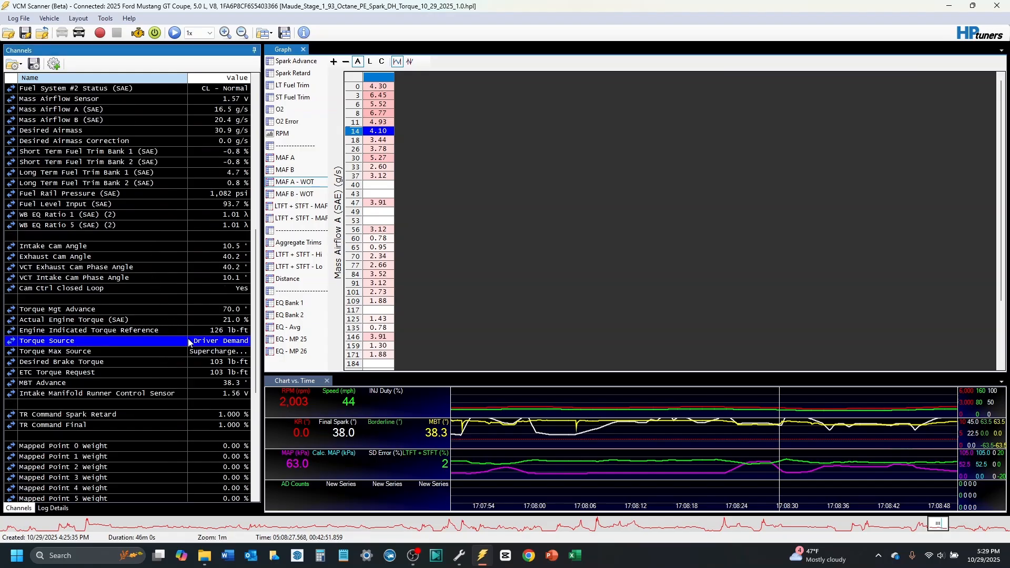
drag(264, 233, 313, 234)
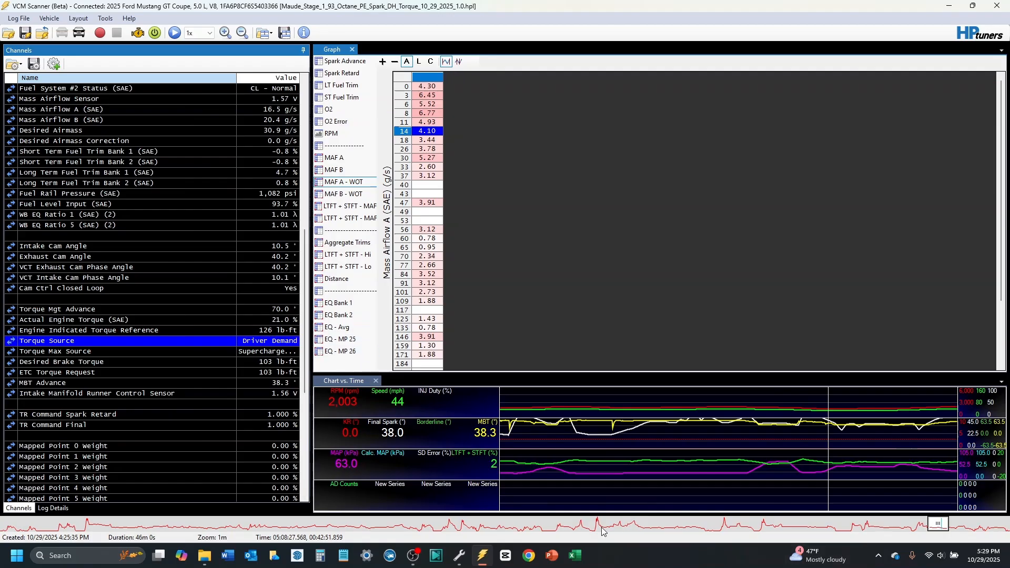
- Examine Torque Source and Torque Max Source in the log sections around 16:46 and 16:49
drag(487, 528, 455, 540)
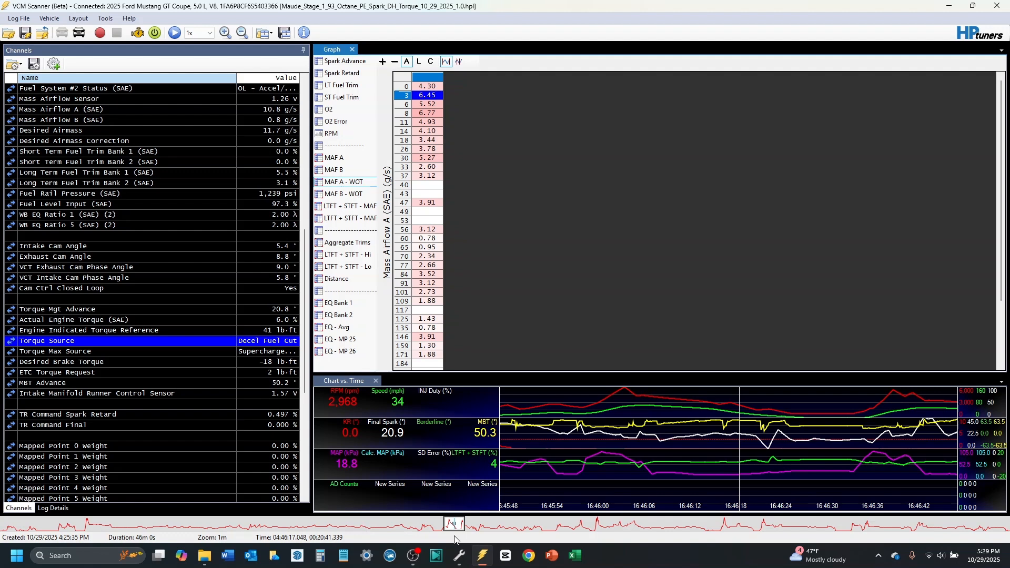
drag(455, 540, 514, 536)
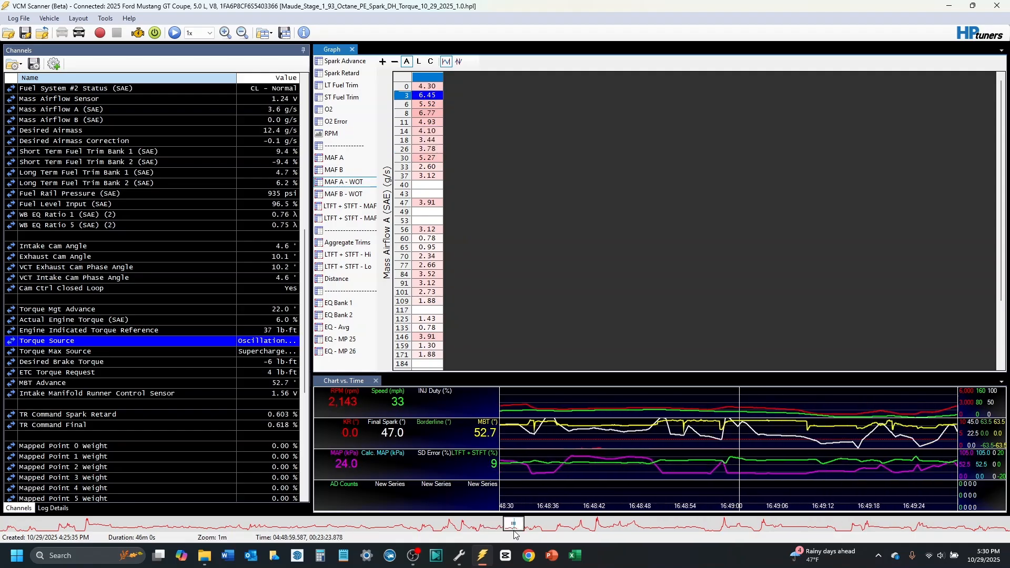
click(280, 355)
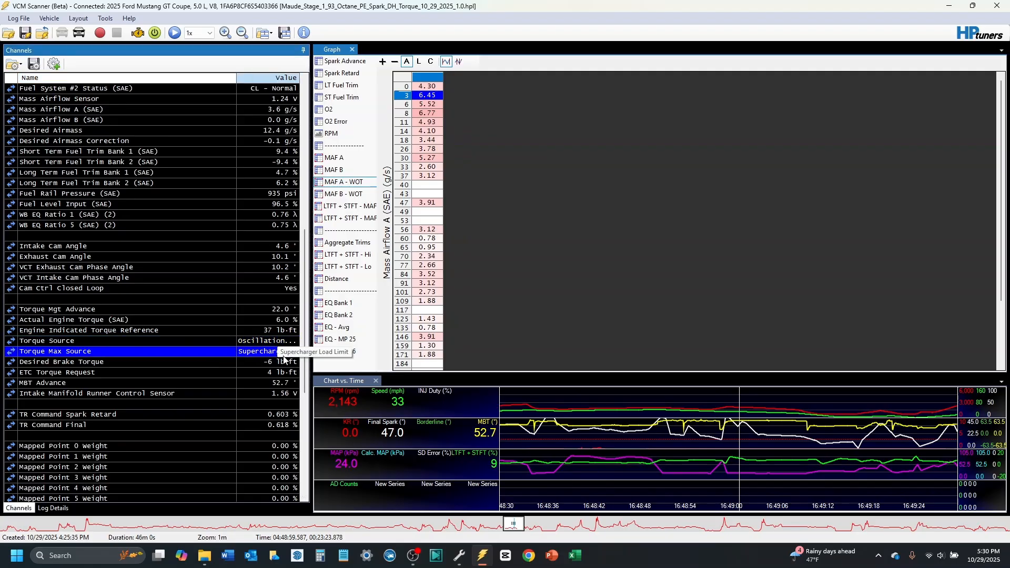
click(273, 343)
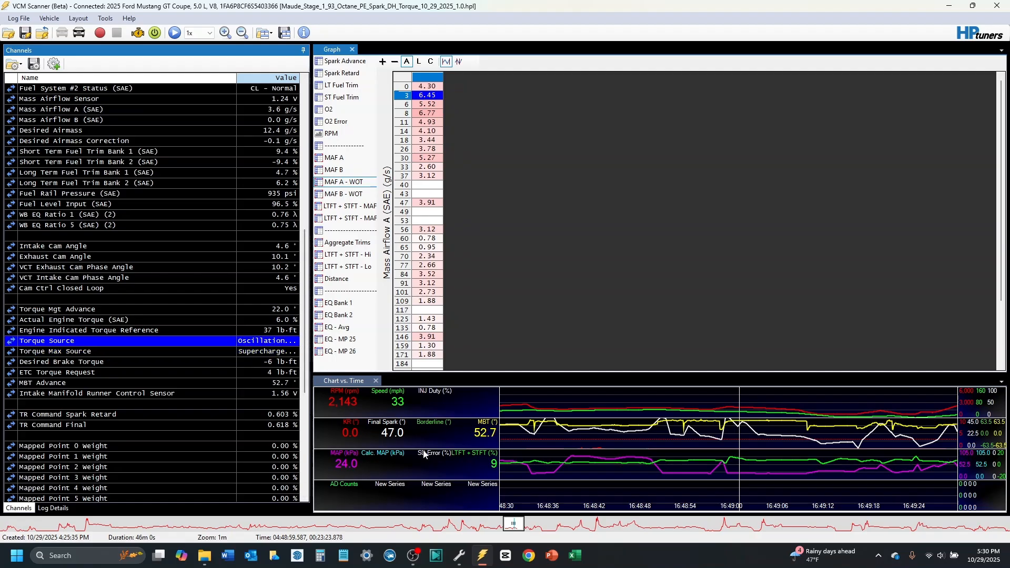
drag(514, 518, 527, 529)
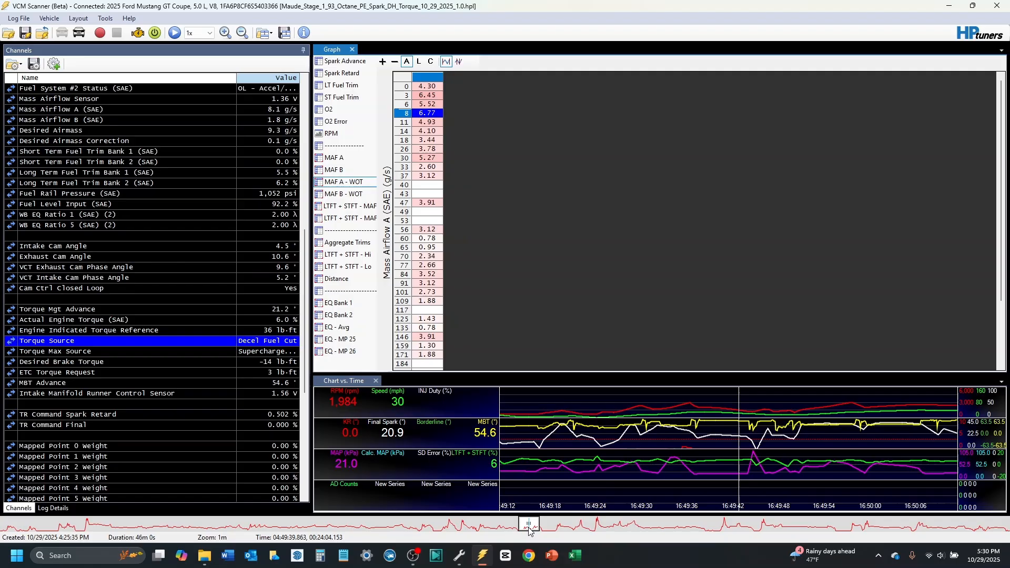
- Inspect Torque Source and the charted knock retard through the high-rpm log sections near 17:00 and 17:05
drag(529, 528, 723, 526)
drag(701, 410, 870, 433)
click(758, 525)
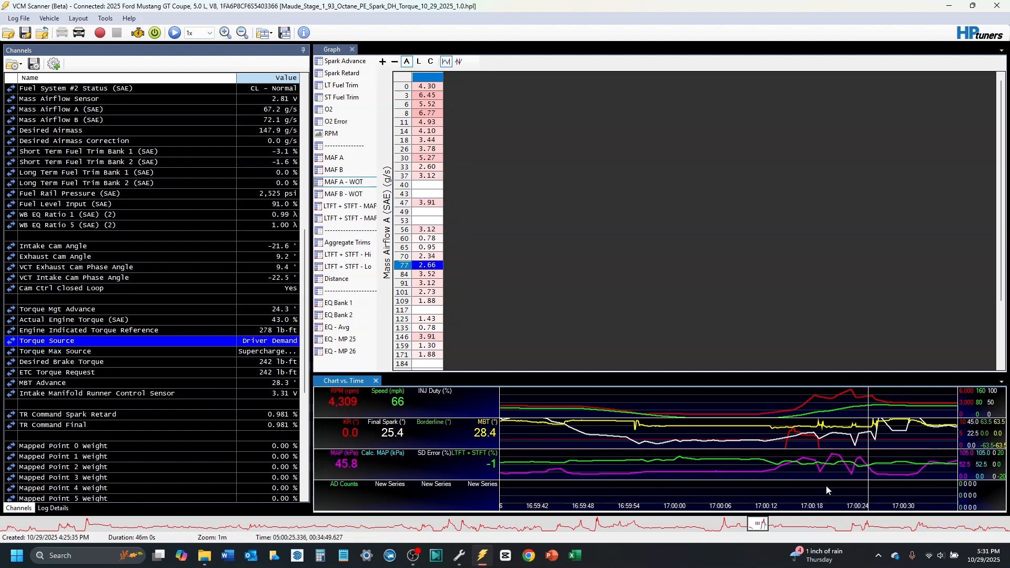
drag(833, 521, 864, 528)
mouse_move(774, 400)
mouse_down()
mouse_move(780, 406)
mouse_move(746, 410)
mouse_move(768, 415)
mouse_up()
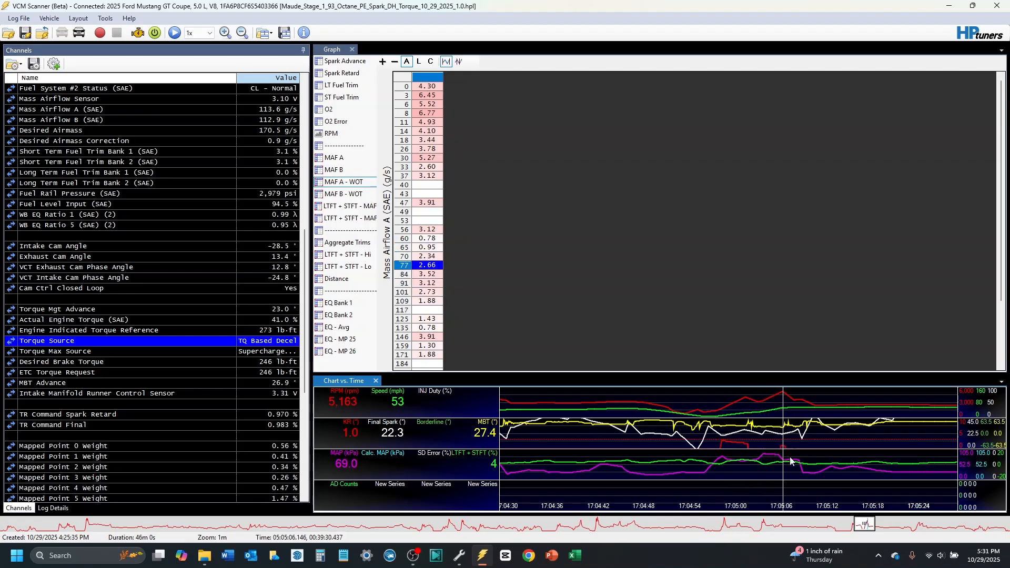
- Follow Torque Source through the acceleration in the log section between 17:07:18 and 17:07:43
click(916, 528)
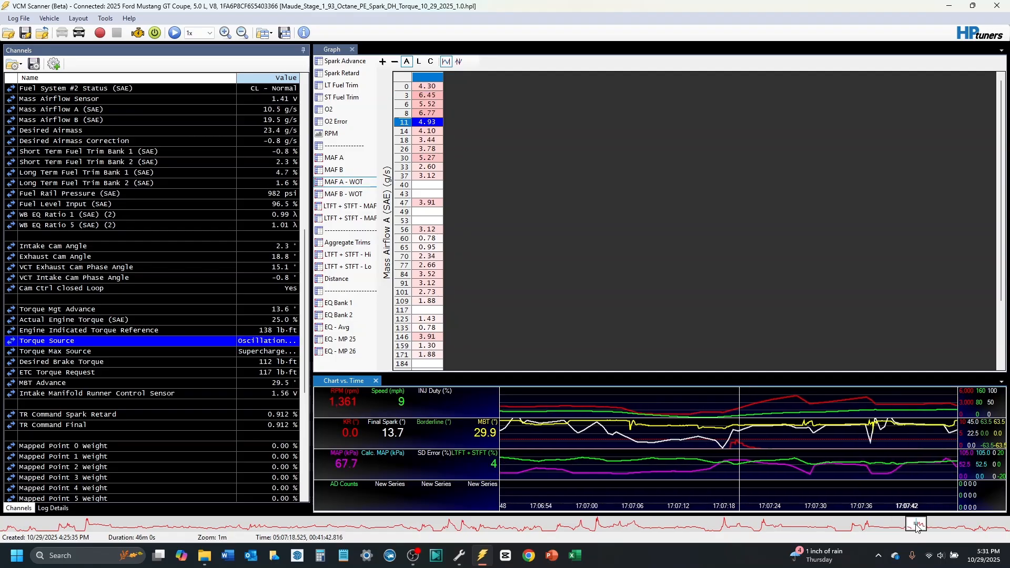
click(261, 335)
click(261, 339)
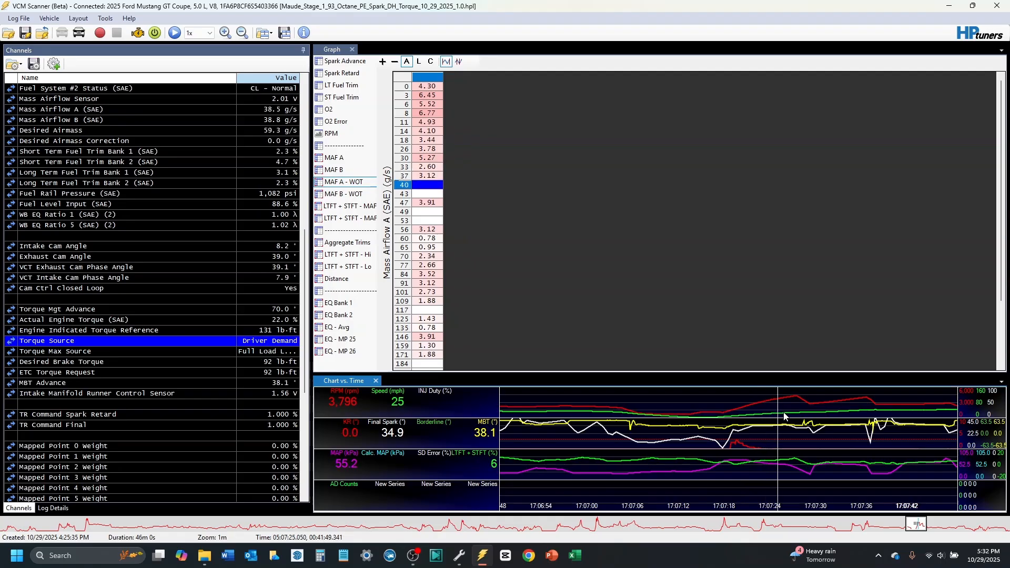
drag(787, 417, 922, 420)
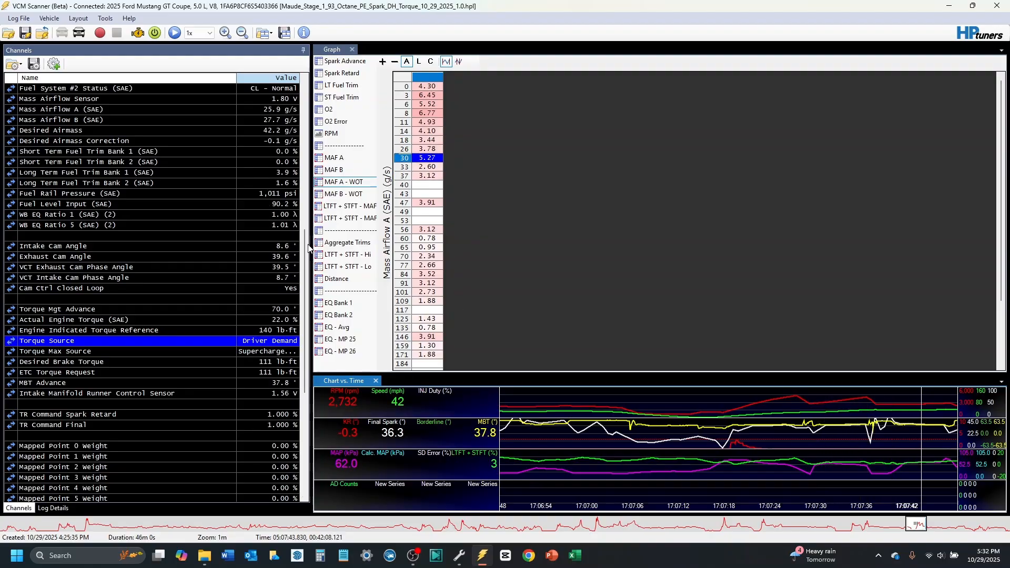
- Return to the start of the channel list and inspect the low-load trims around 850 to 1000 rpm in the LTFT + STFT - Lo graph
scroll(160, 294, up, 4)
scroll(156, 291, up, 8)
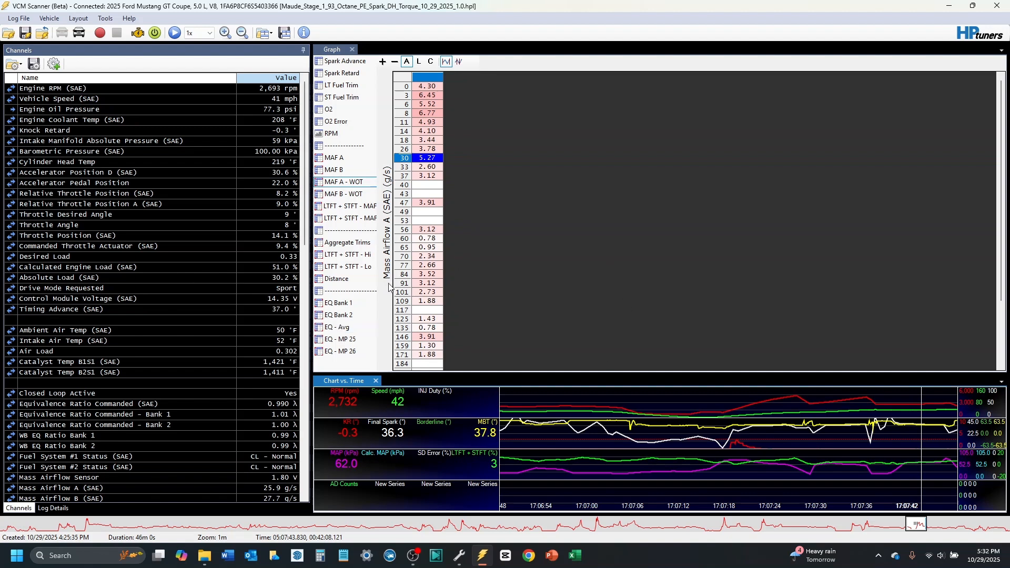
click(351, 268)
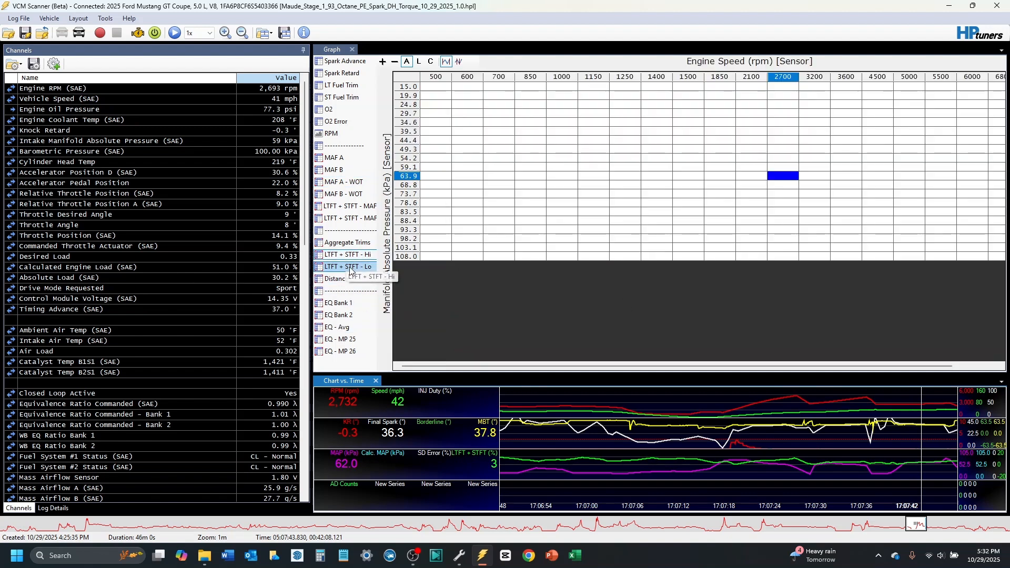
drag(499, 94, 568, 140)
click(538, 176)
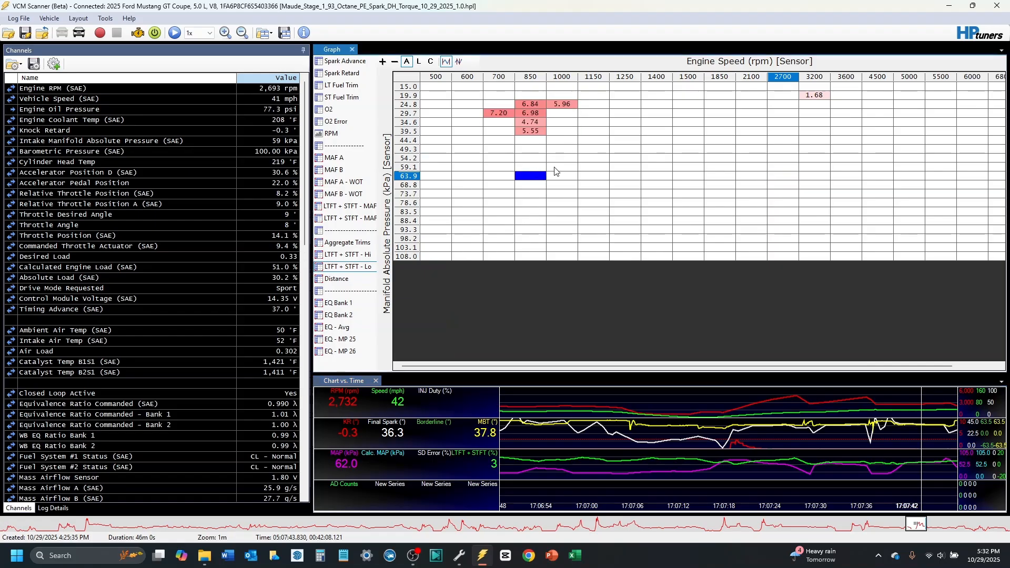